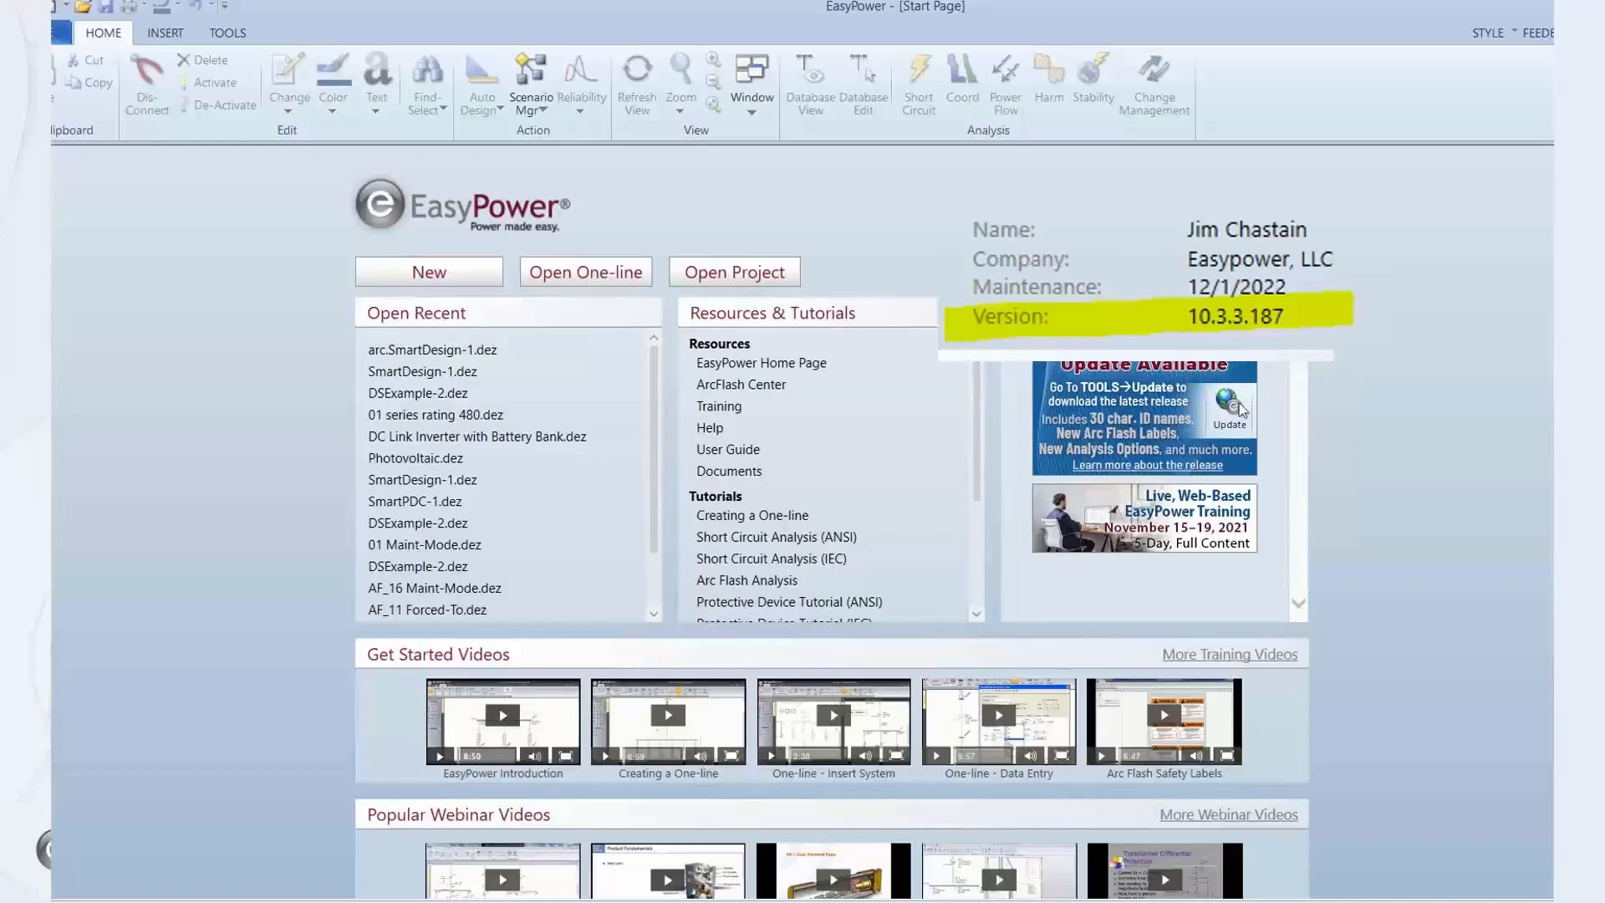
{"action": "key", "text": "Right"}
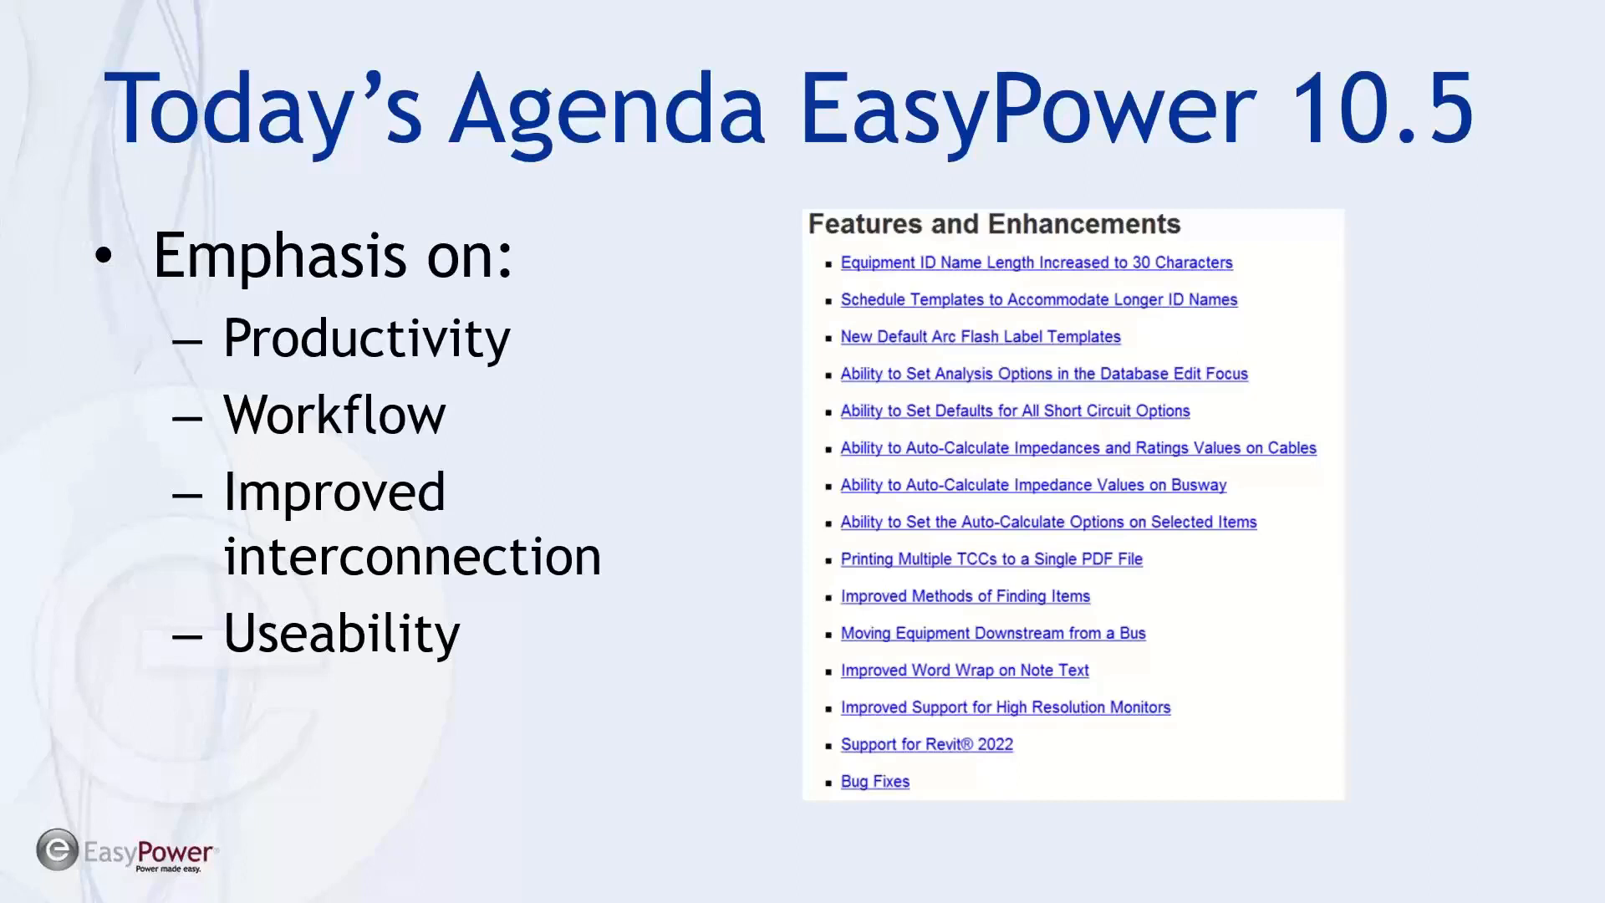
Switch to EasyPower and browse for a one-line in the Samples folder under Documents, EasyPower 10.3, Onelines.
{"action": "key", "text": "alt+Tab"}
{"action": "key", "text": "alt+Tab"}
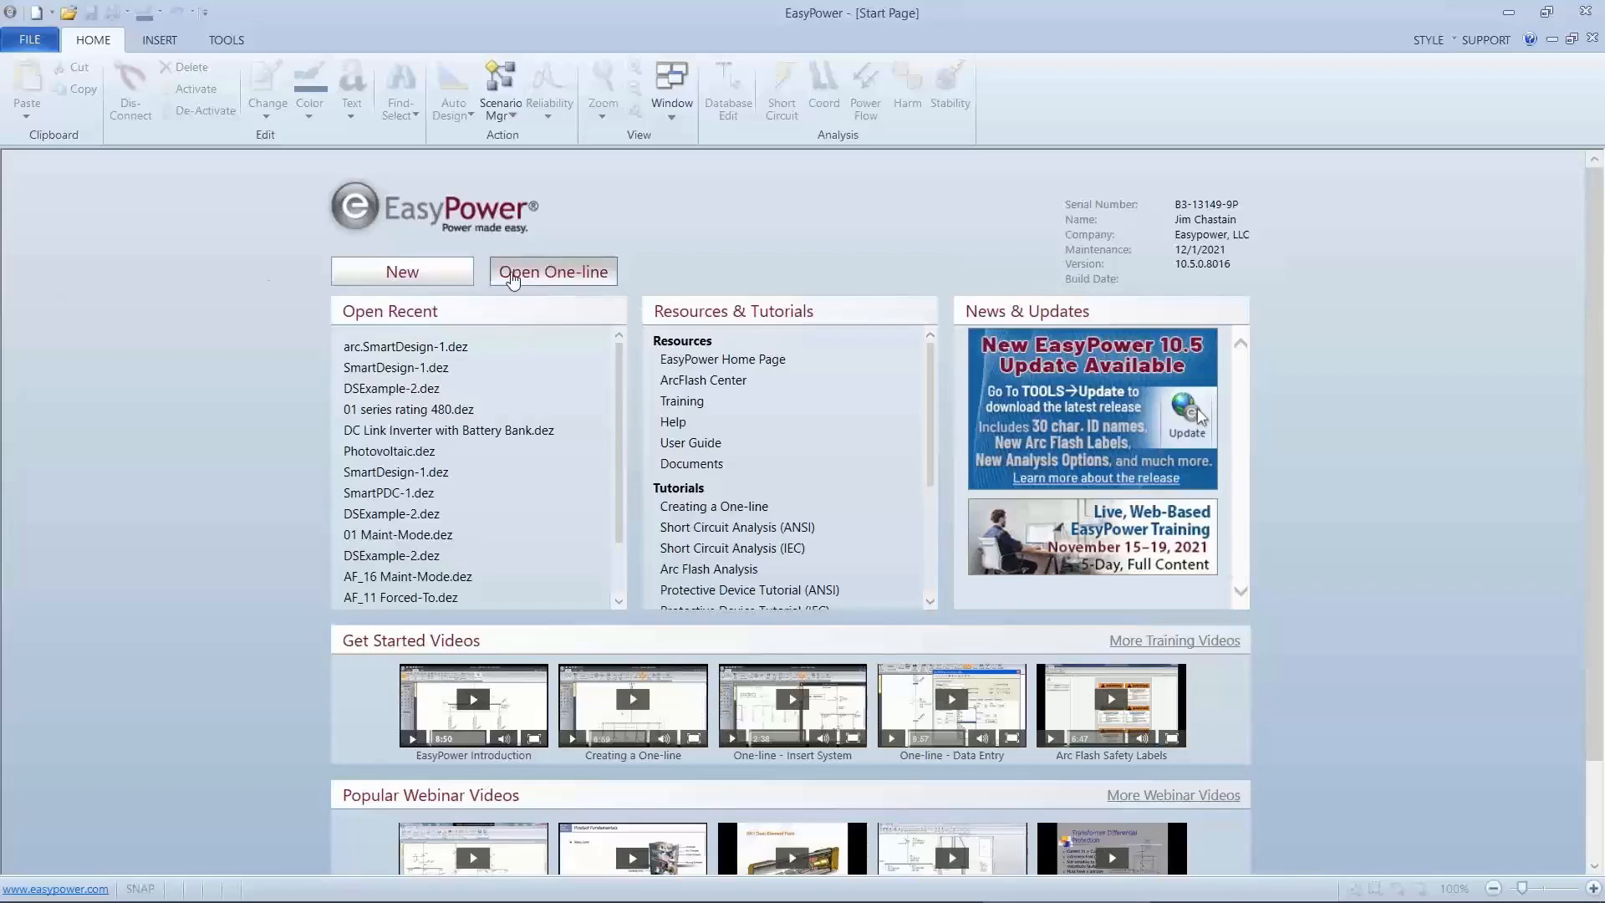
{"action": "left_click", "coordinate": [513, 279]}
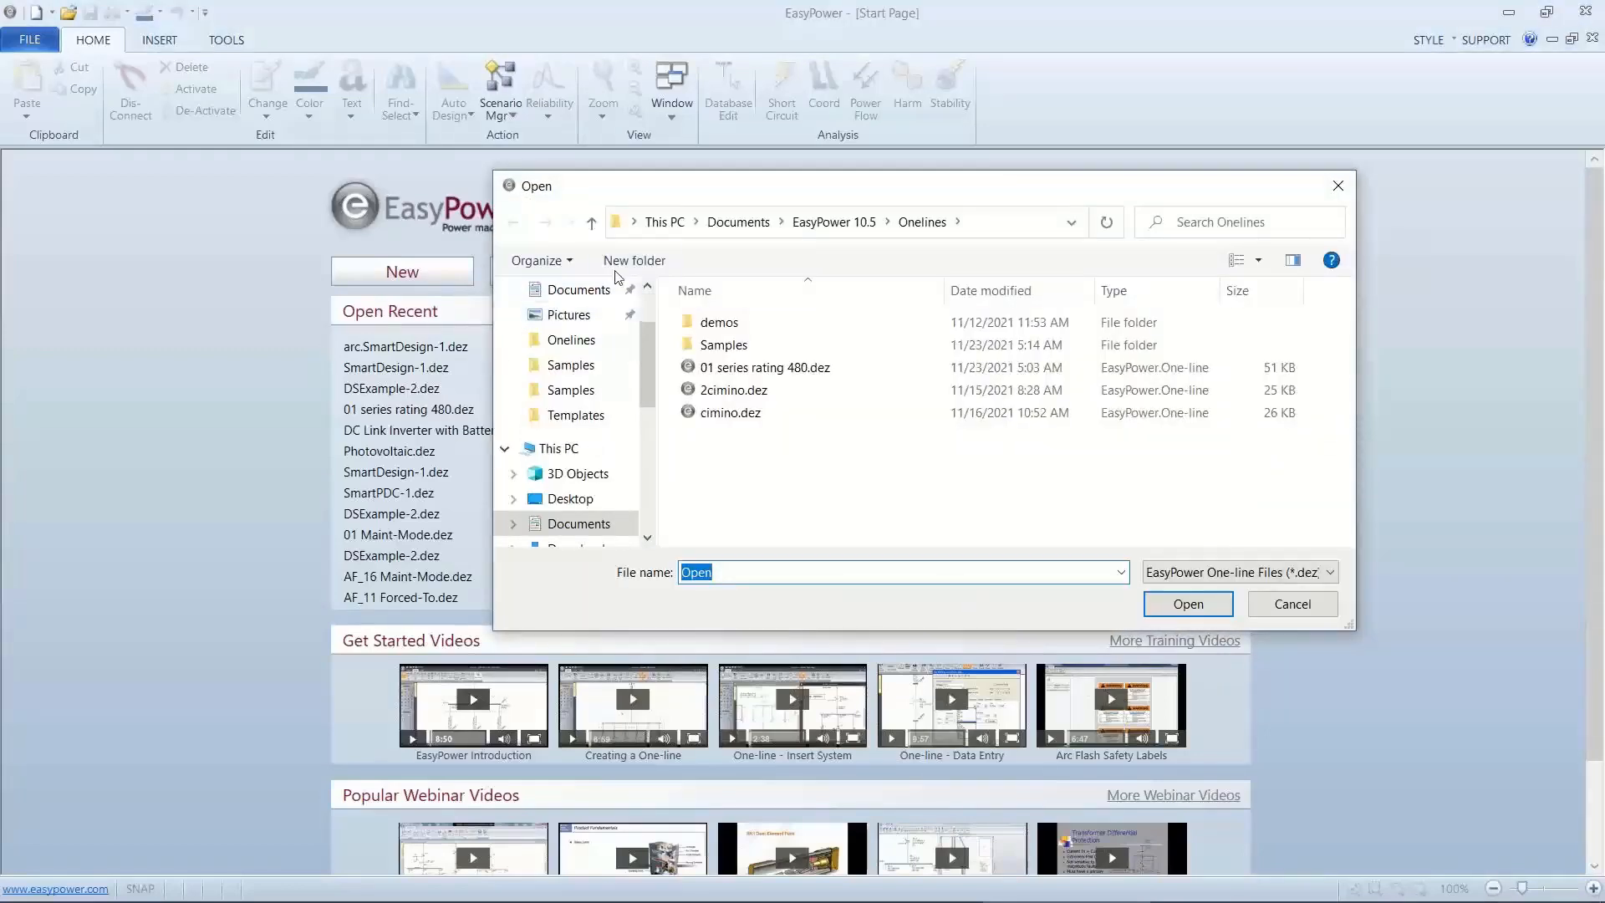
{"action": "left_click", "coordinate": [592, 223]}
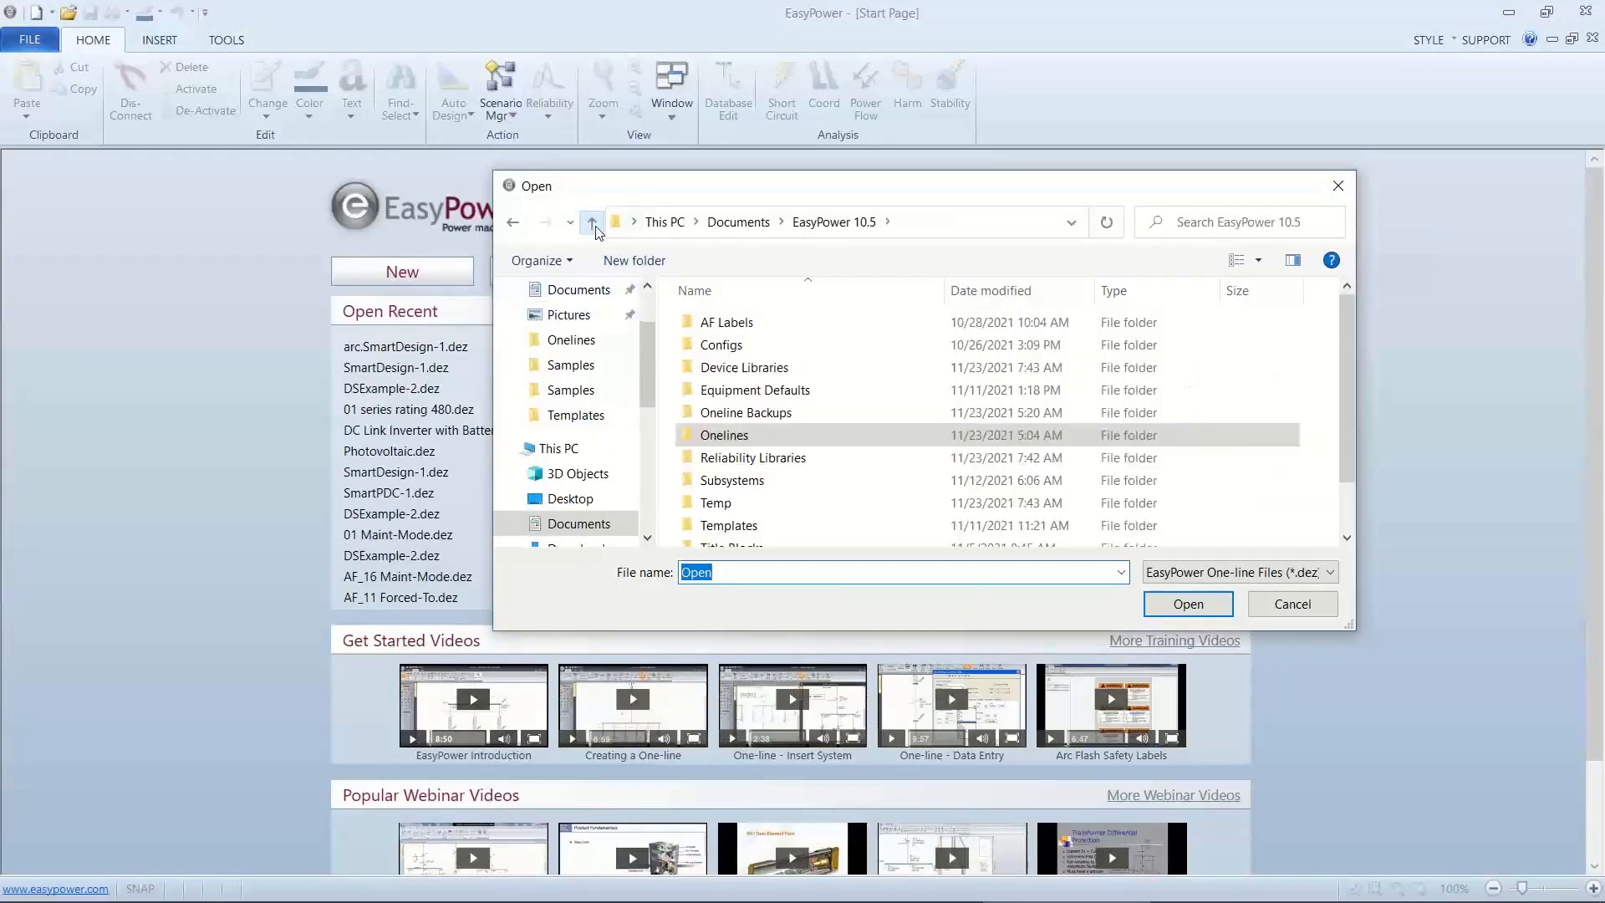
{"action": "left_click", "coordinate": [592, 223]}
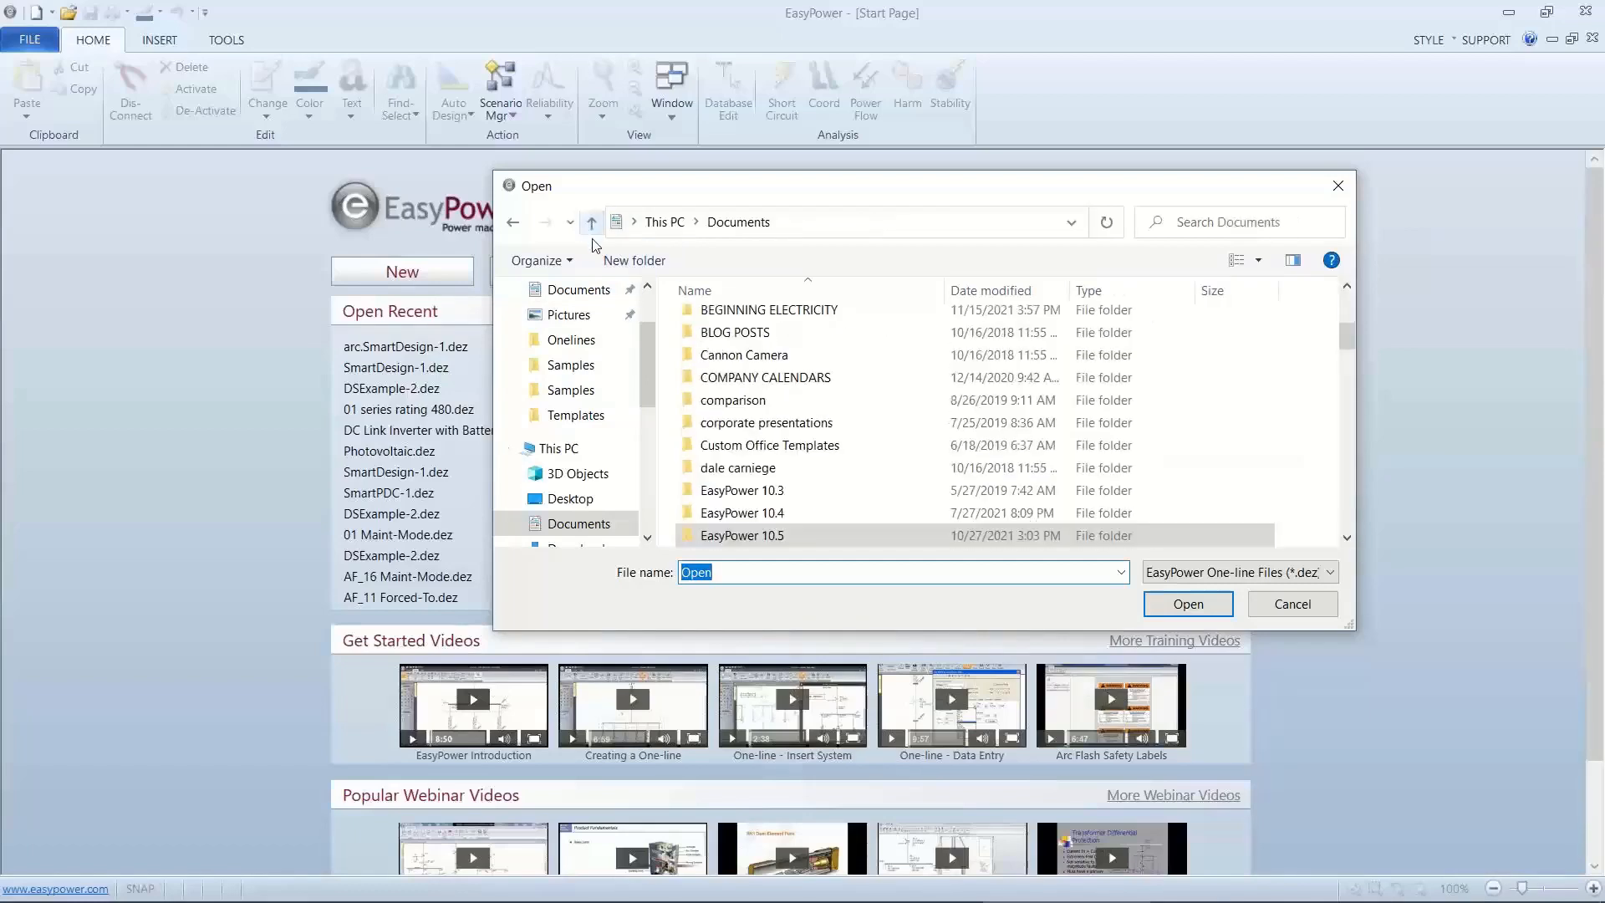
{"action": "left_click", "coordinate": [704, 492]}
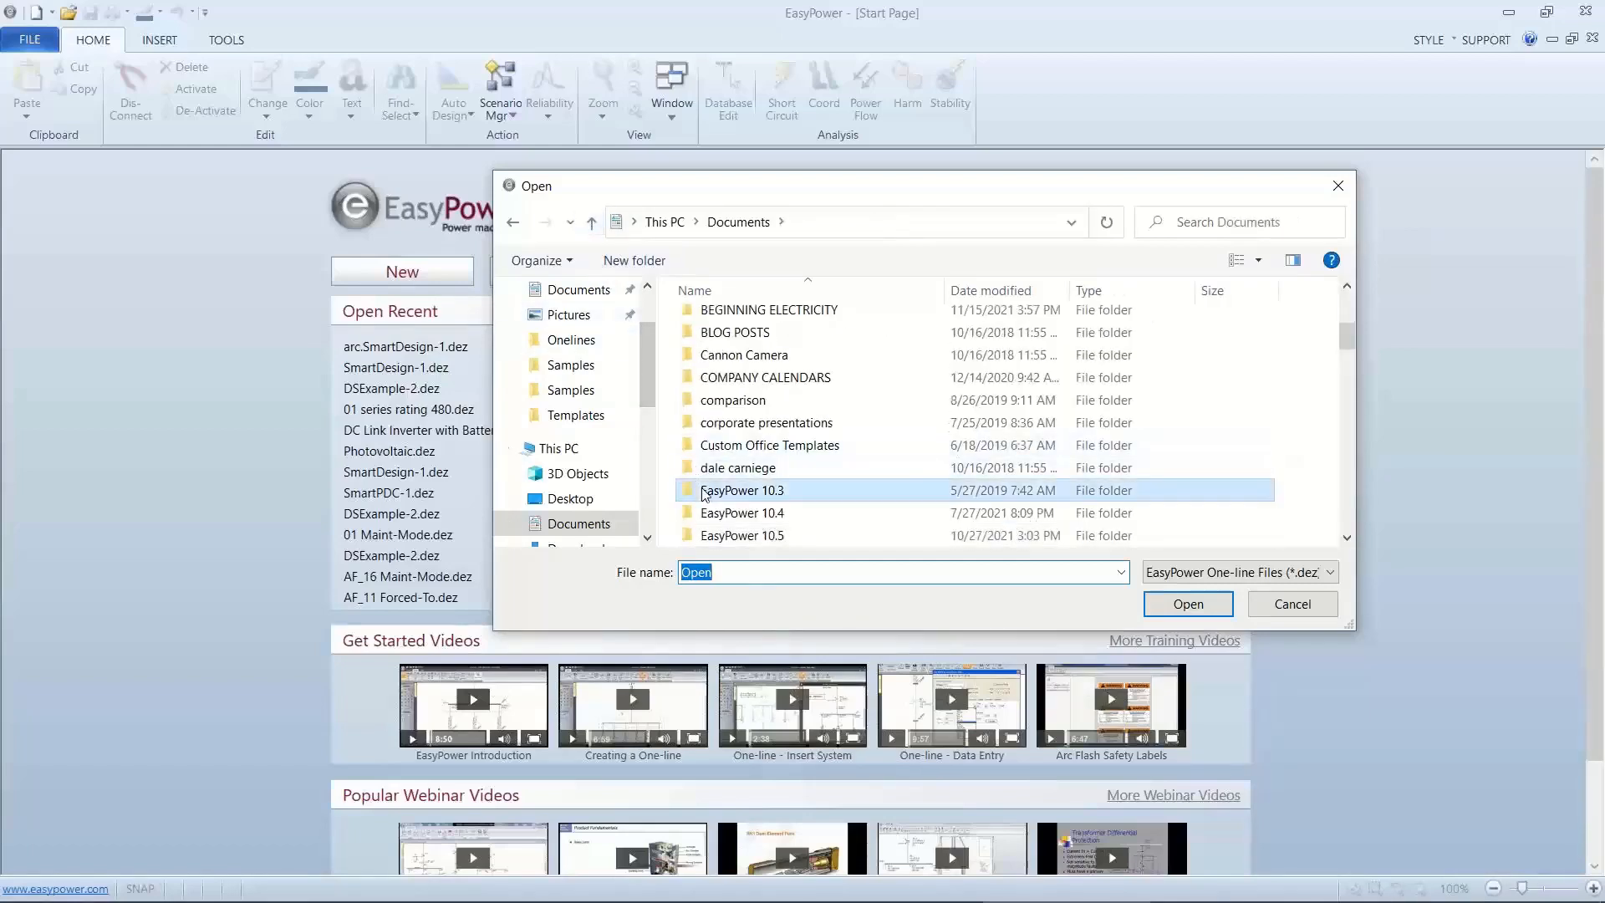
{"action": "double_click", "coordinate": [704, 493]}
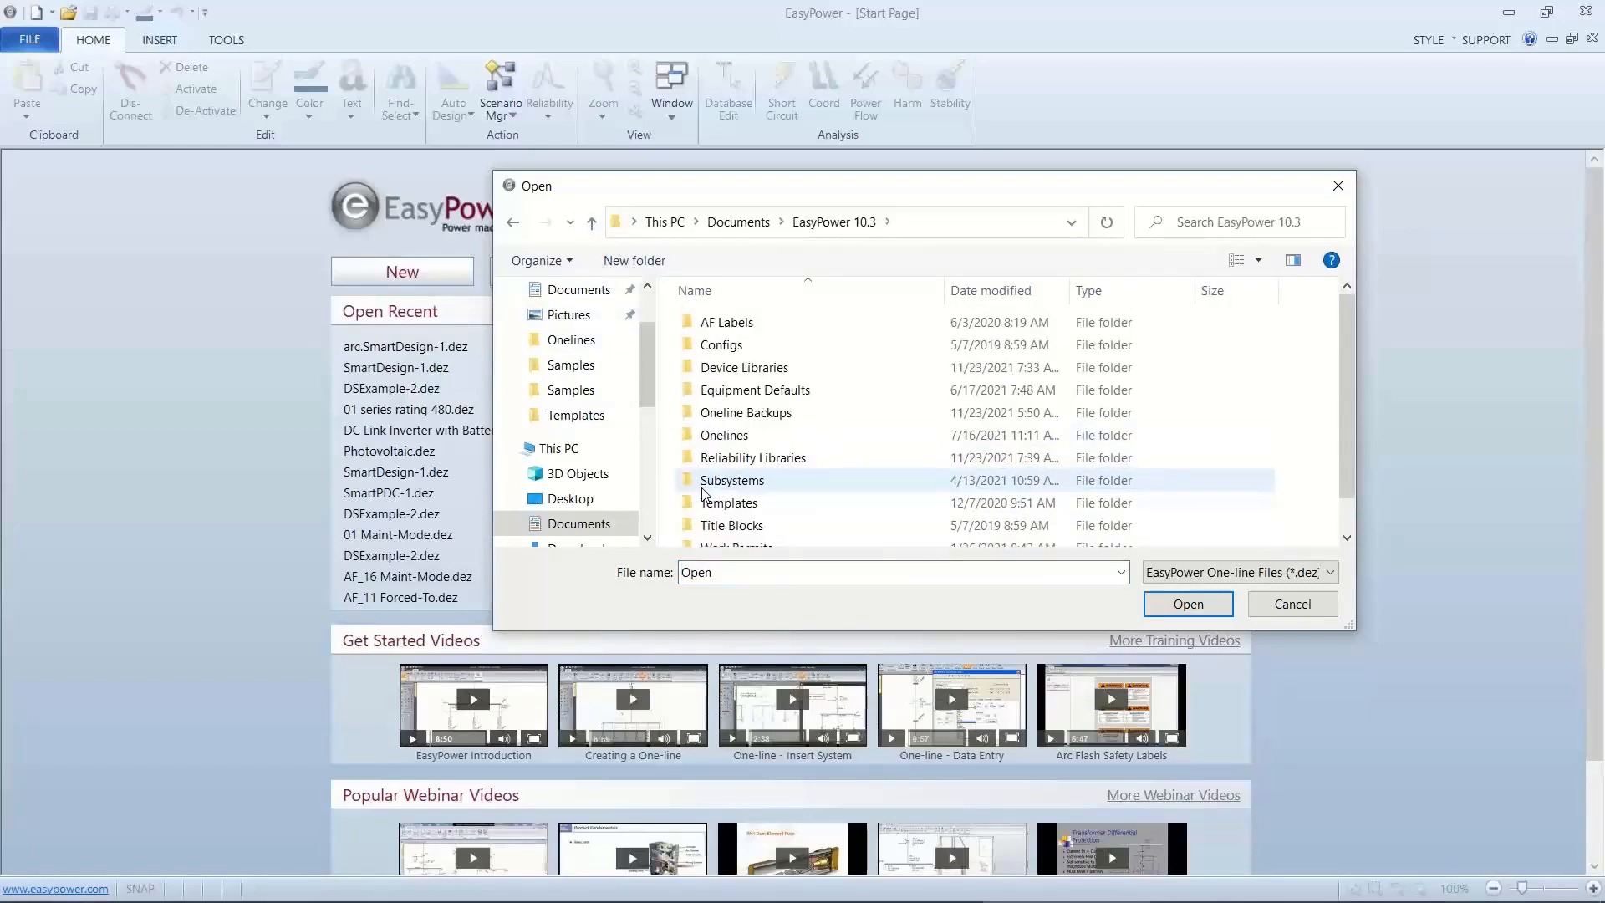
{"action": "double_click", "coordinate": [700, 436]}
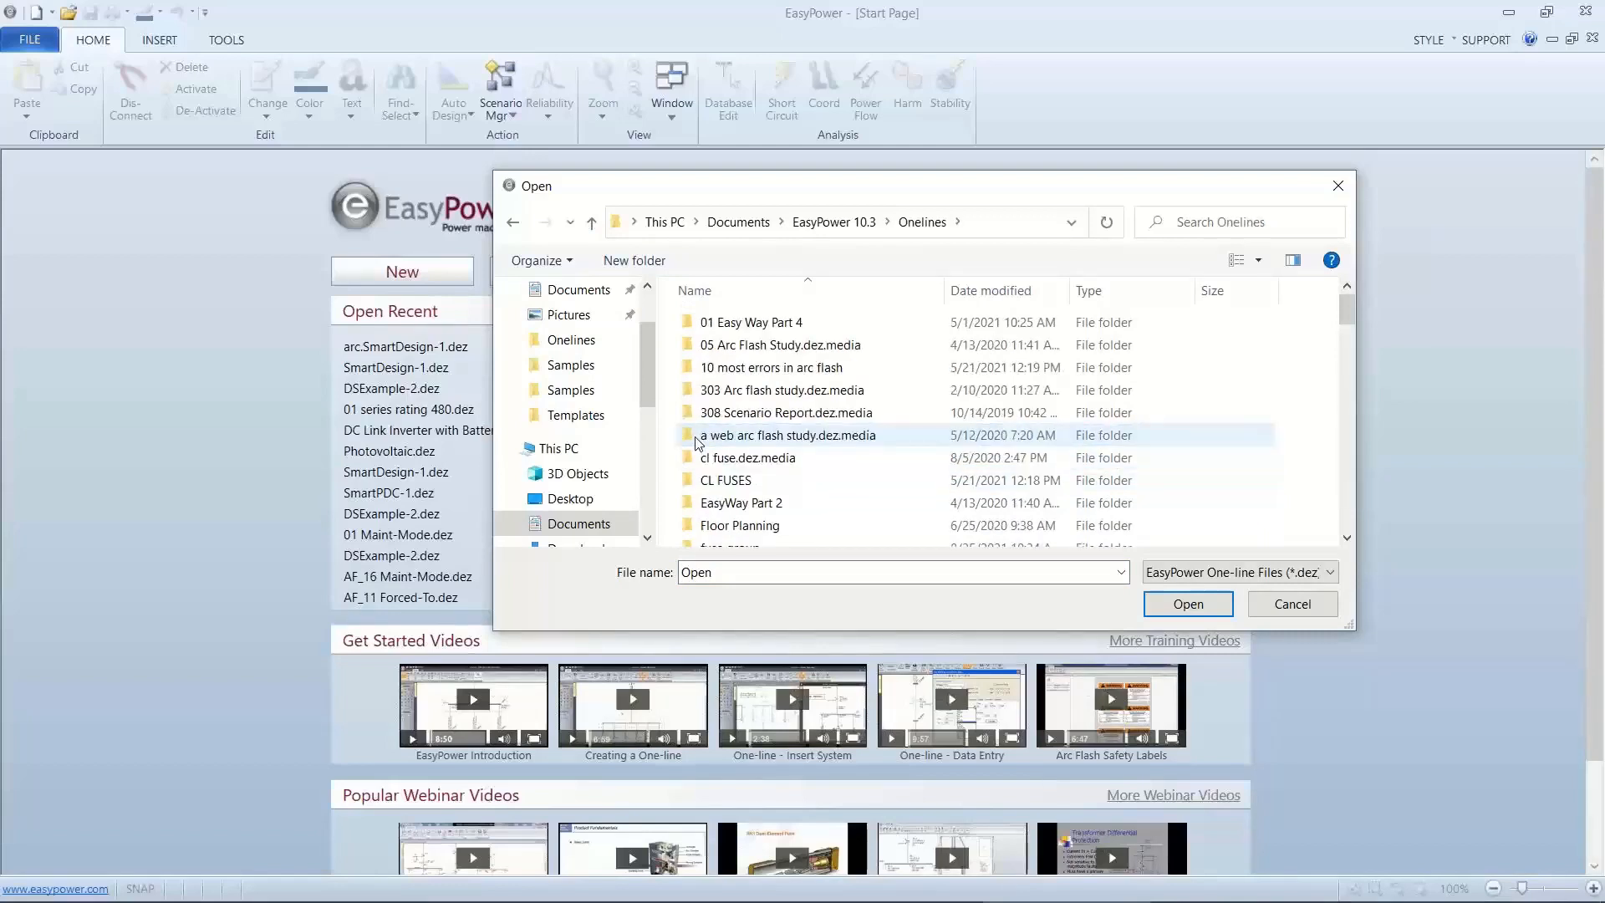
{"action": "scroll", "coordinate": [697, 443], "scroll_direction": "down", "scroll_amount": 3}
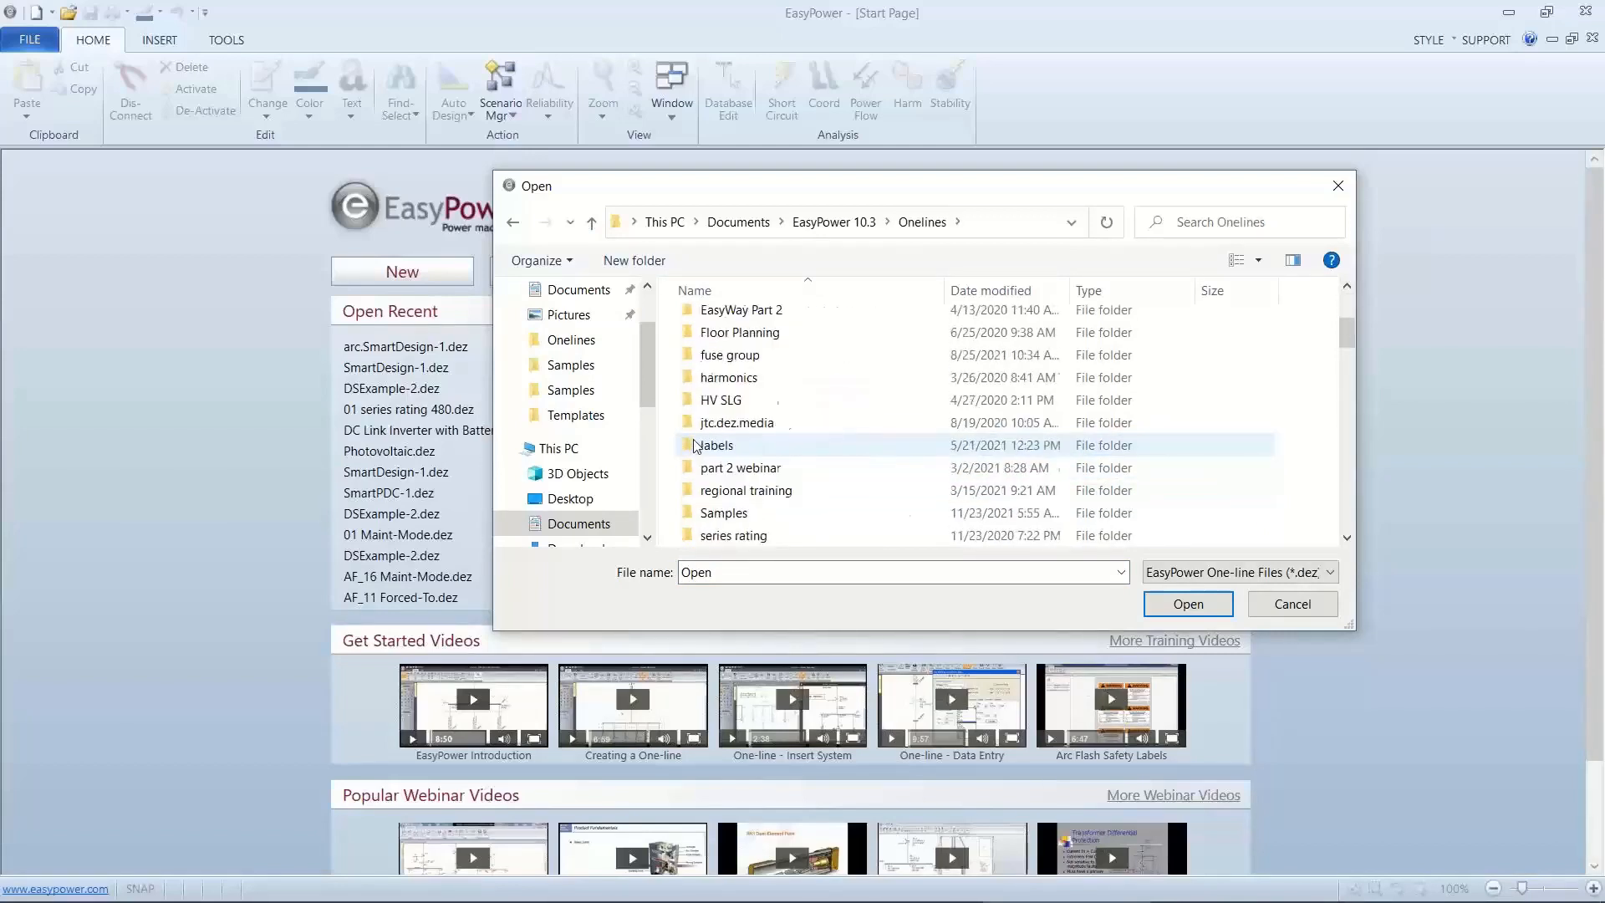
{"action": "scroll", "coordinate": [693, 446], "scroll_direction": "down", "scroll_amount": 1}
{"action": "double_click", "coordinate": [693, 445]}
{"action": "scroll", "coordinate": [694, 445], "scroll_direction": "down", "scroll_amount": 2}
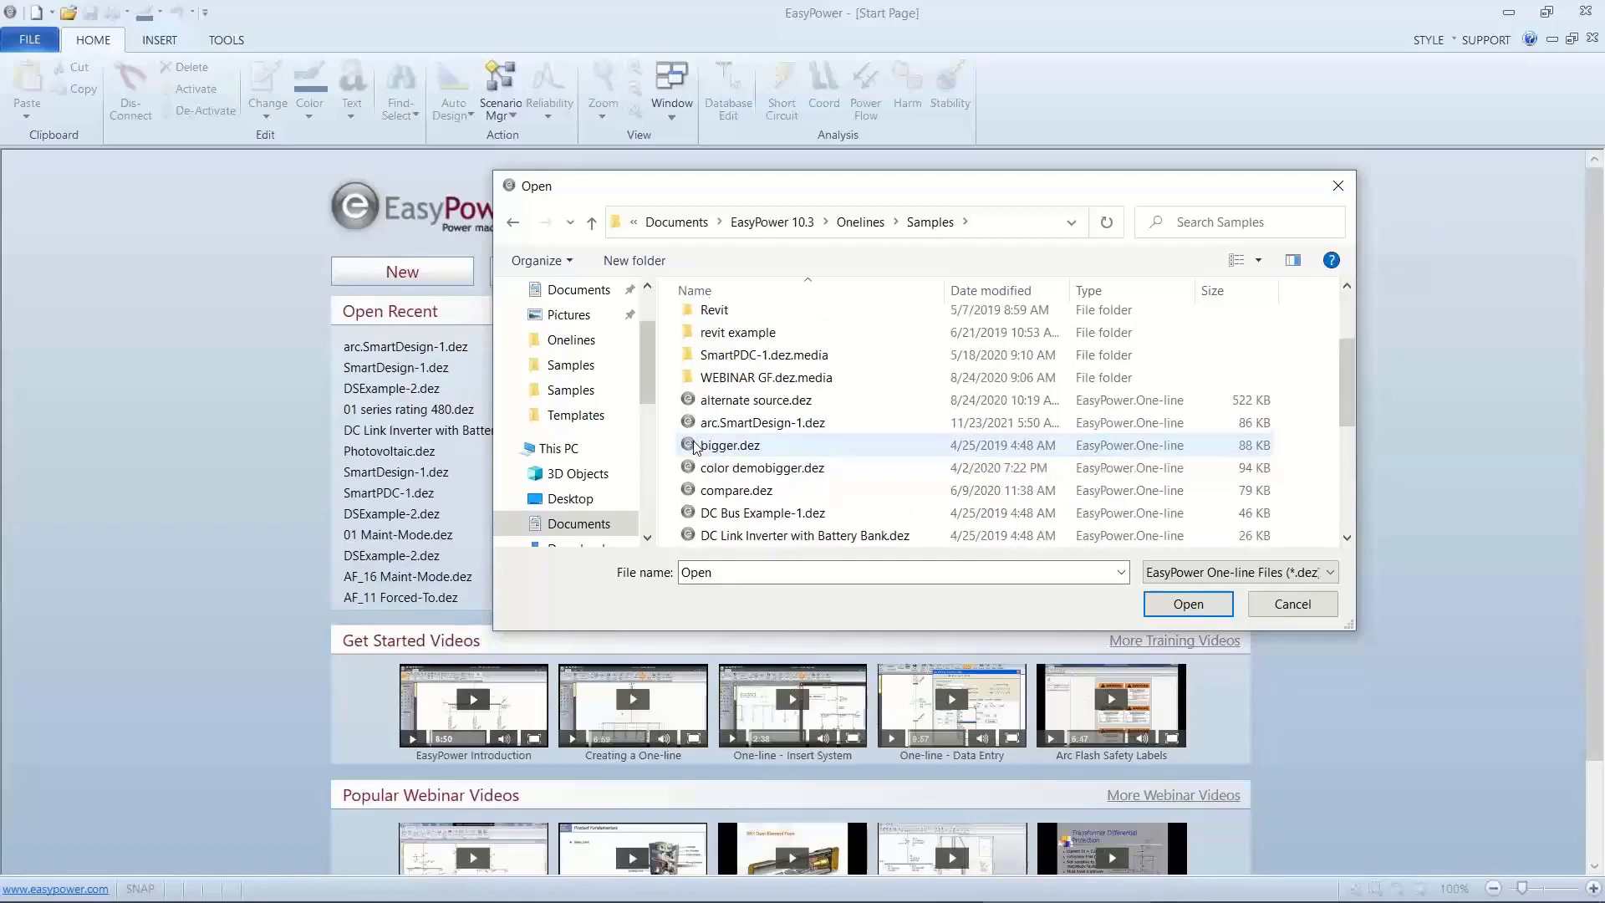
Open the arc.SmartDesign-1.dez one-line, accepting read-only access and the update of its stored TCC plots.
{"action": "left_click", "coordinate": [702, 427]}
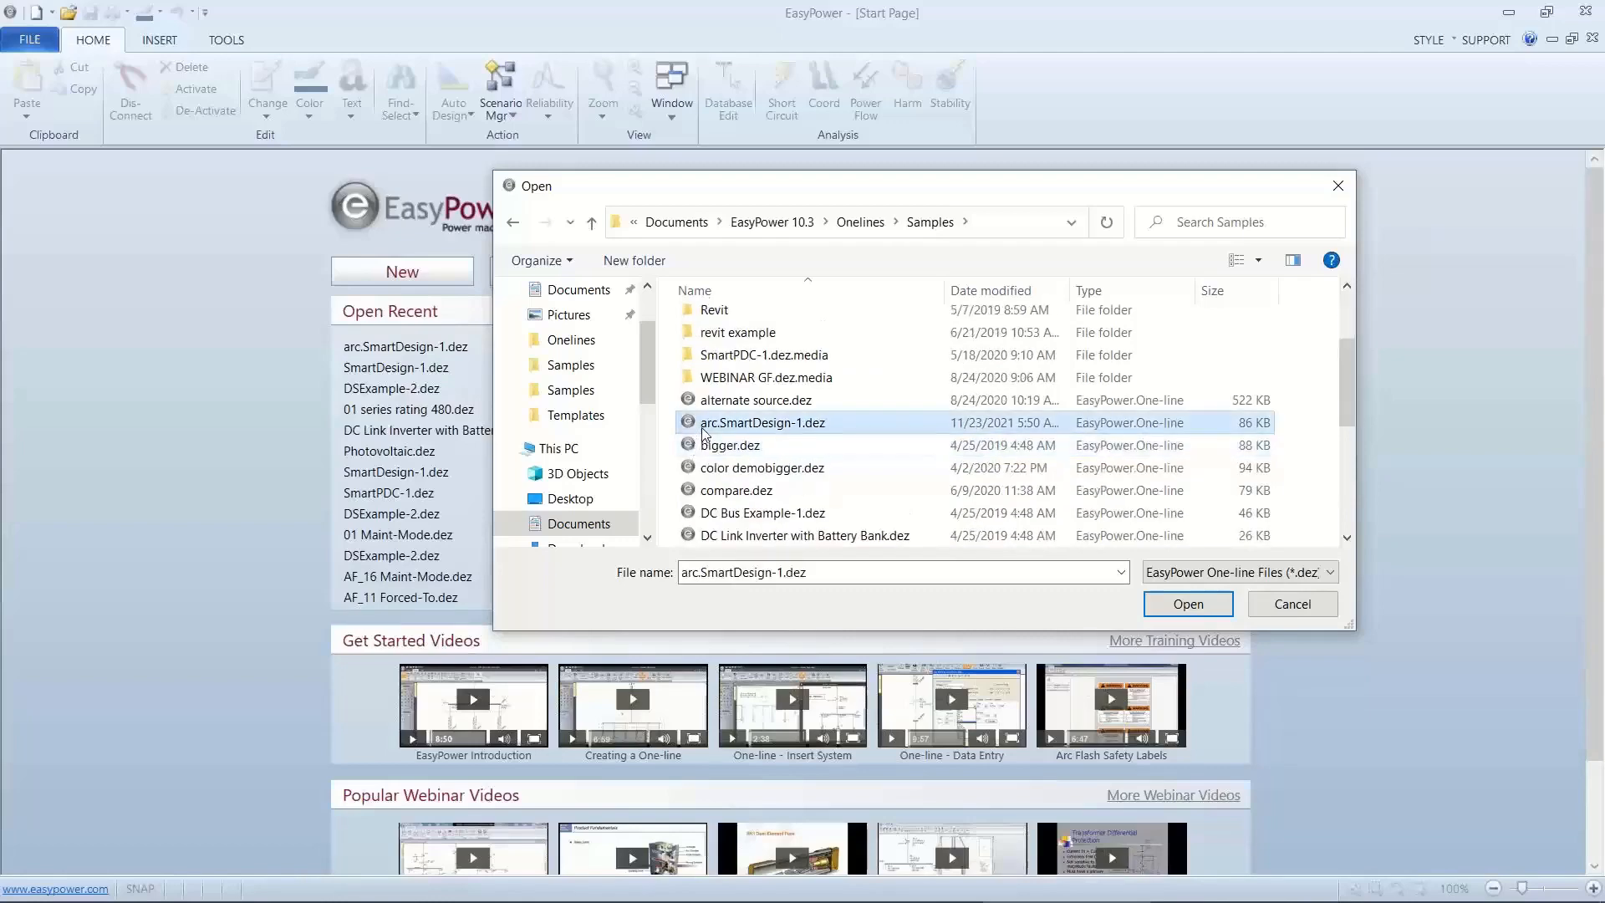
{"action": "left_click", "coordinate": [1146, 606]}
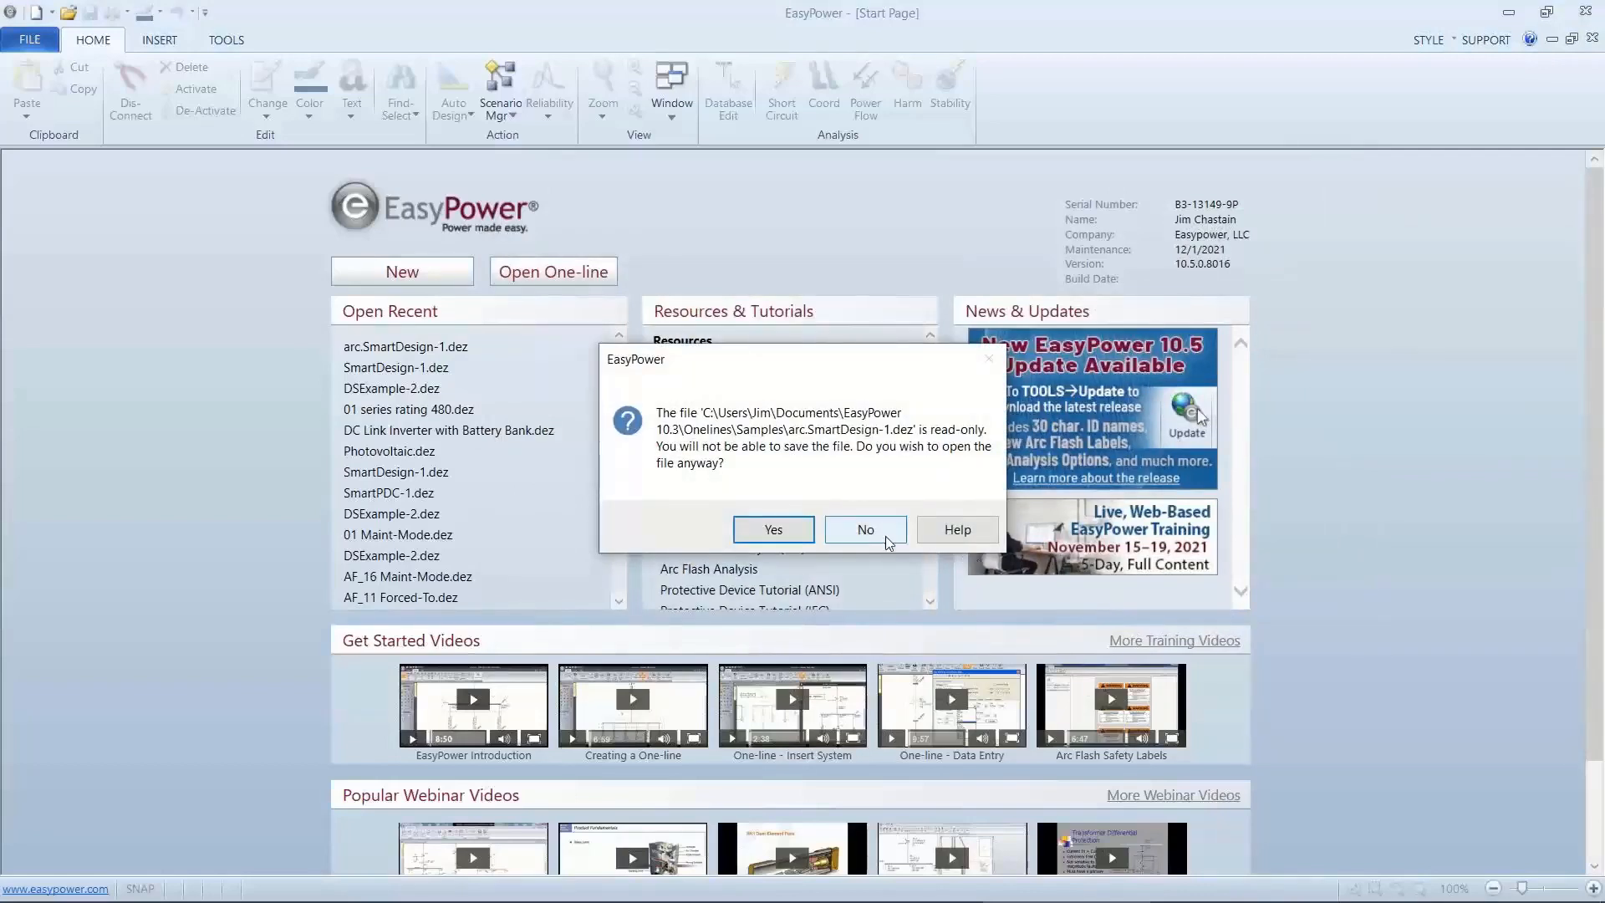
{"action": "left_click", "coordinate": [796, 529]}
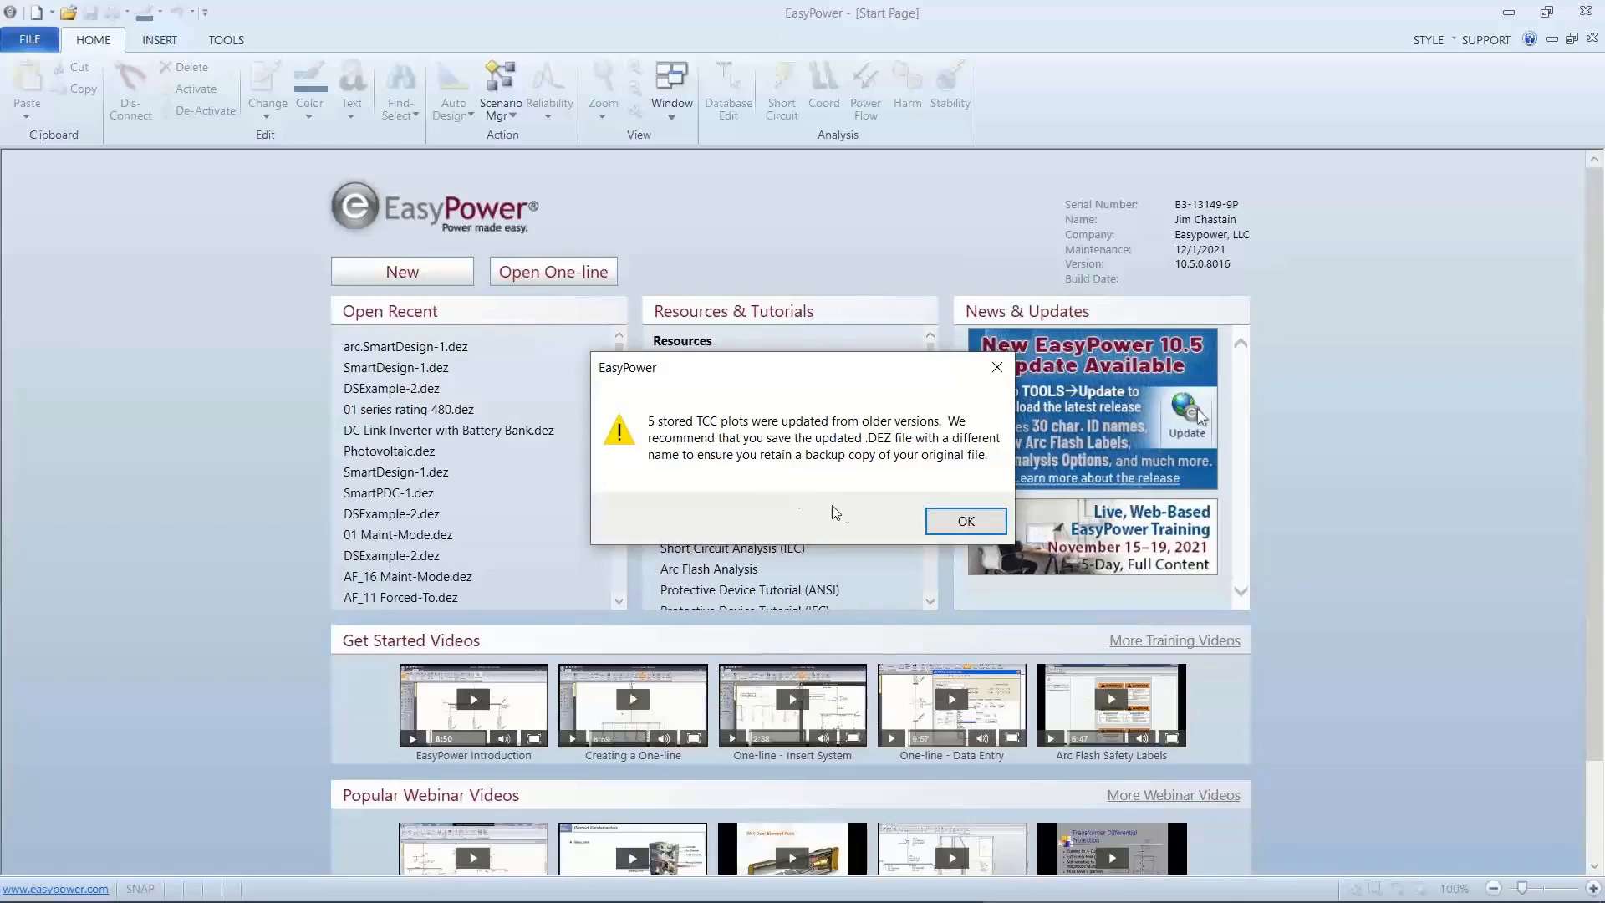
{"action": "left_click", "coordinate": [940, 529]}
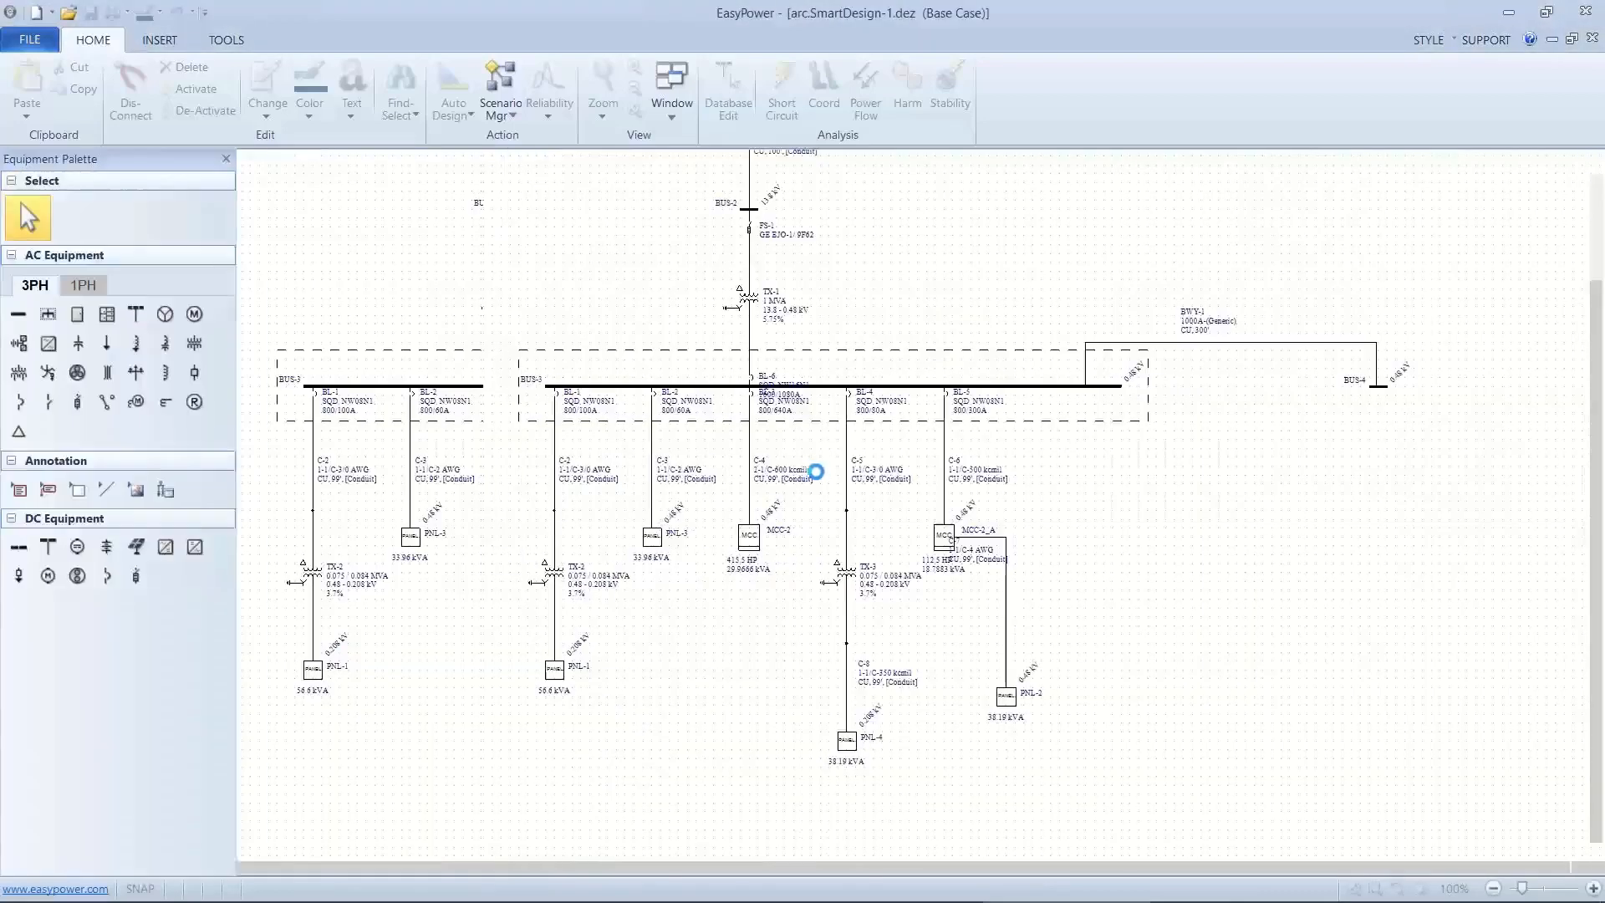
Open the data of panel PNL-3 and lengthen its ID name to 30 characters by appending a run of capital X's.
{"action": "left_click_drag", "start_coordinate": [779, 456], "coordinate": [804, 529]}
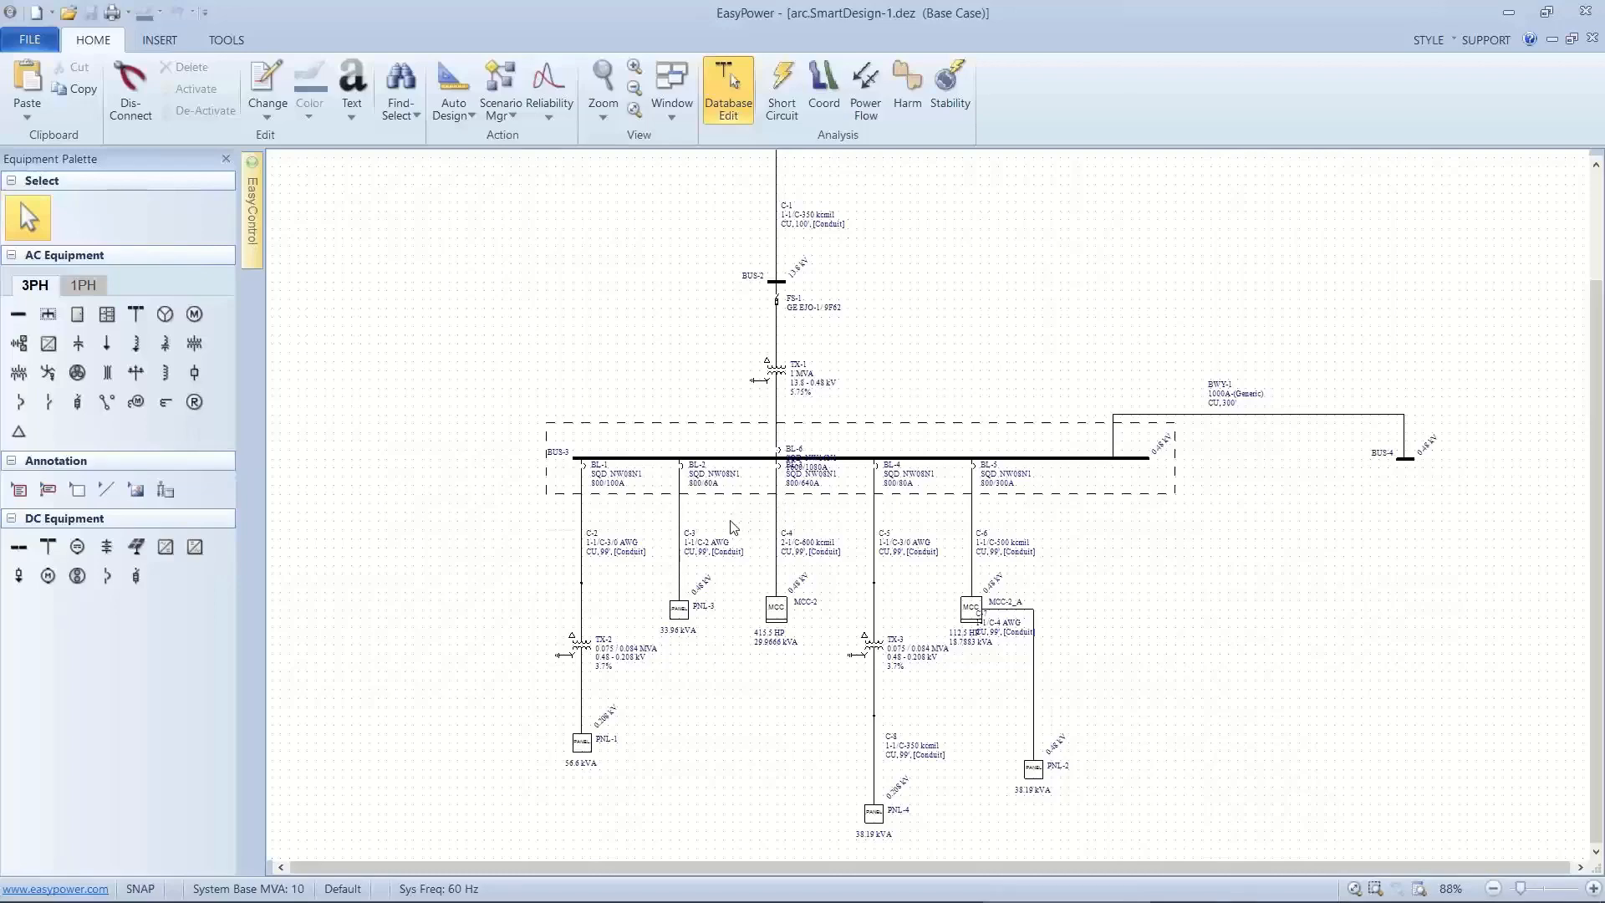
{"action": "scroll", "coordinate": [732, 527], "scroll_direction": "up", "scroll_amount": 2}
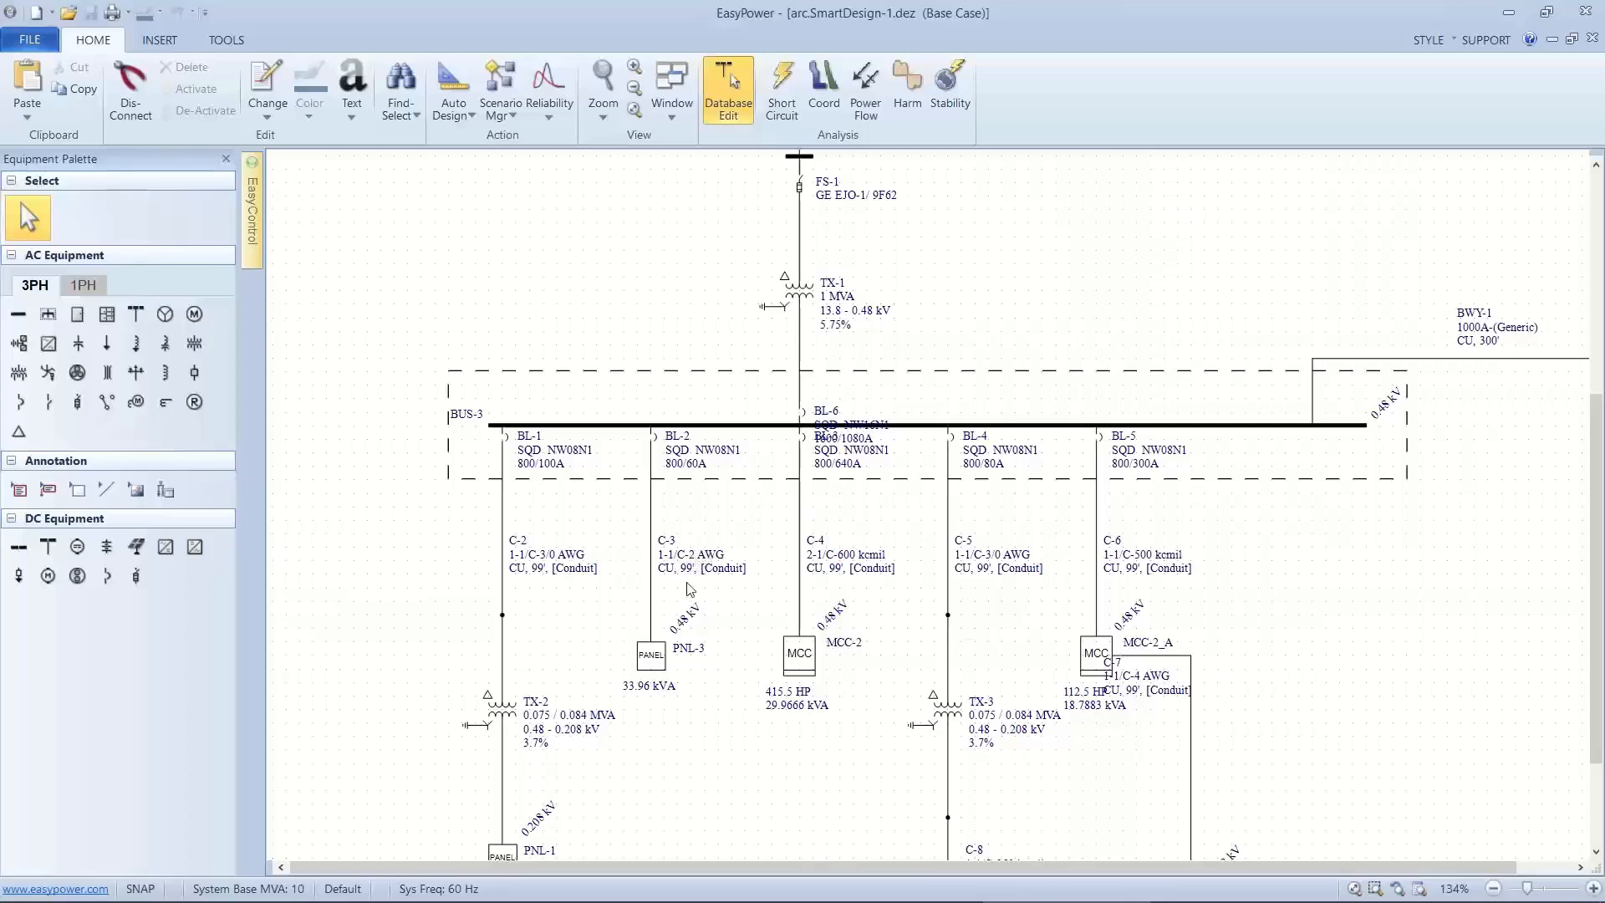
{"action": "scroll", "coordinate": [687, 585], "scroll_direction": "down", "scroll_amount": 3}
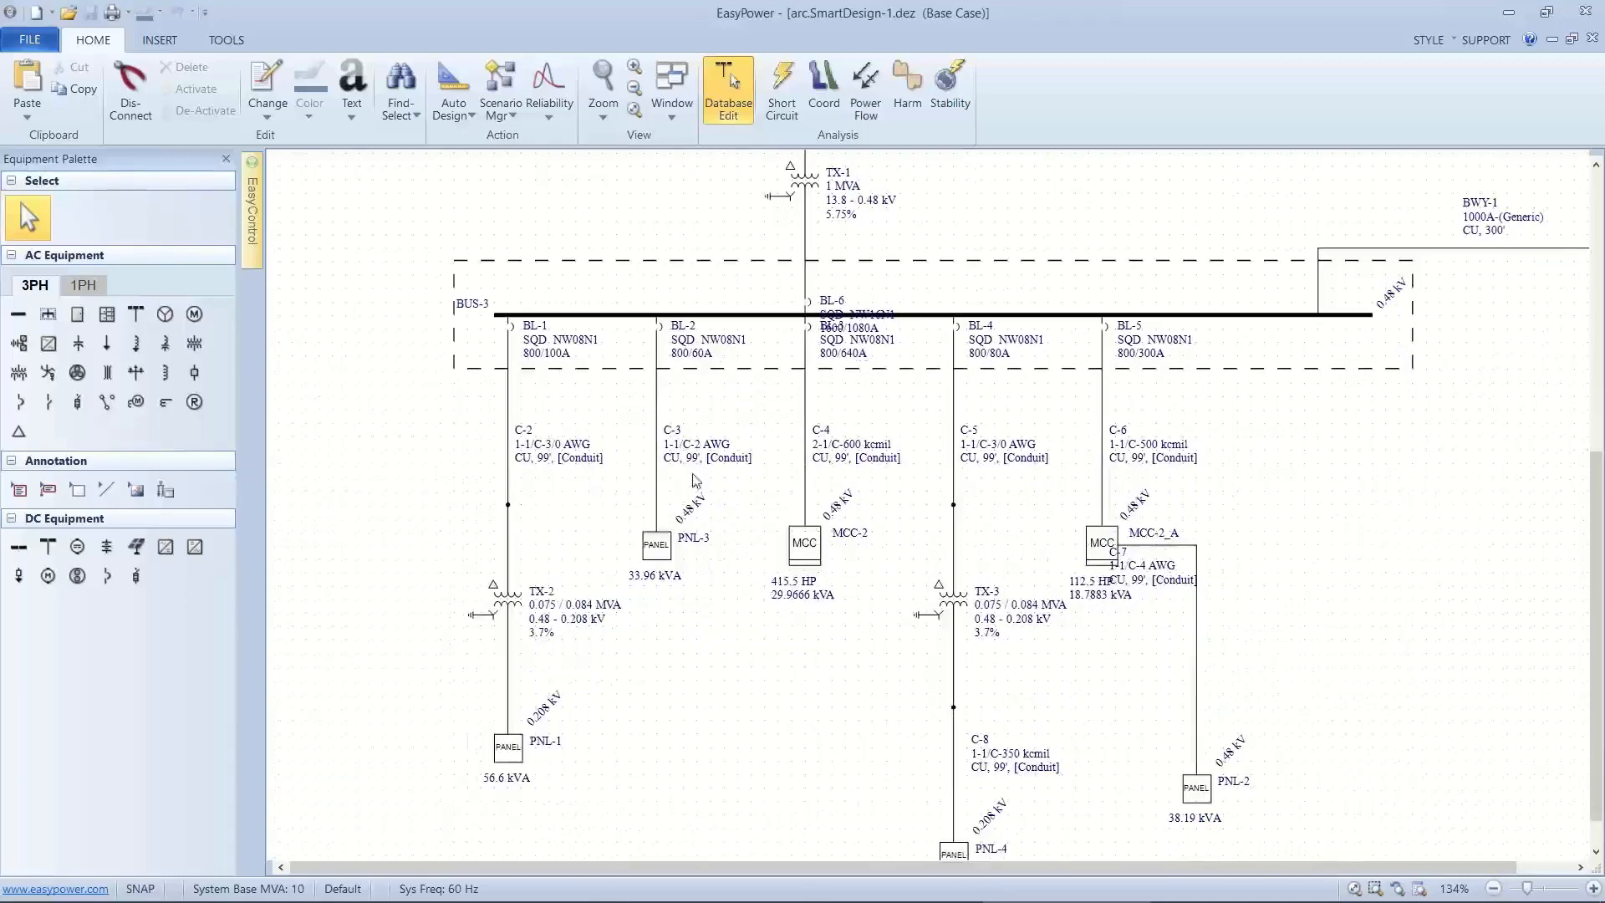
{"action": "left_click", "coordinate": [655, 539]}
{"action": "double_click", "coordinate": [655, 536]}
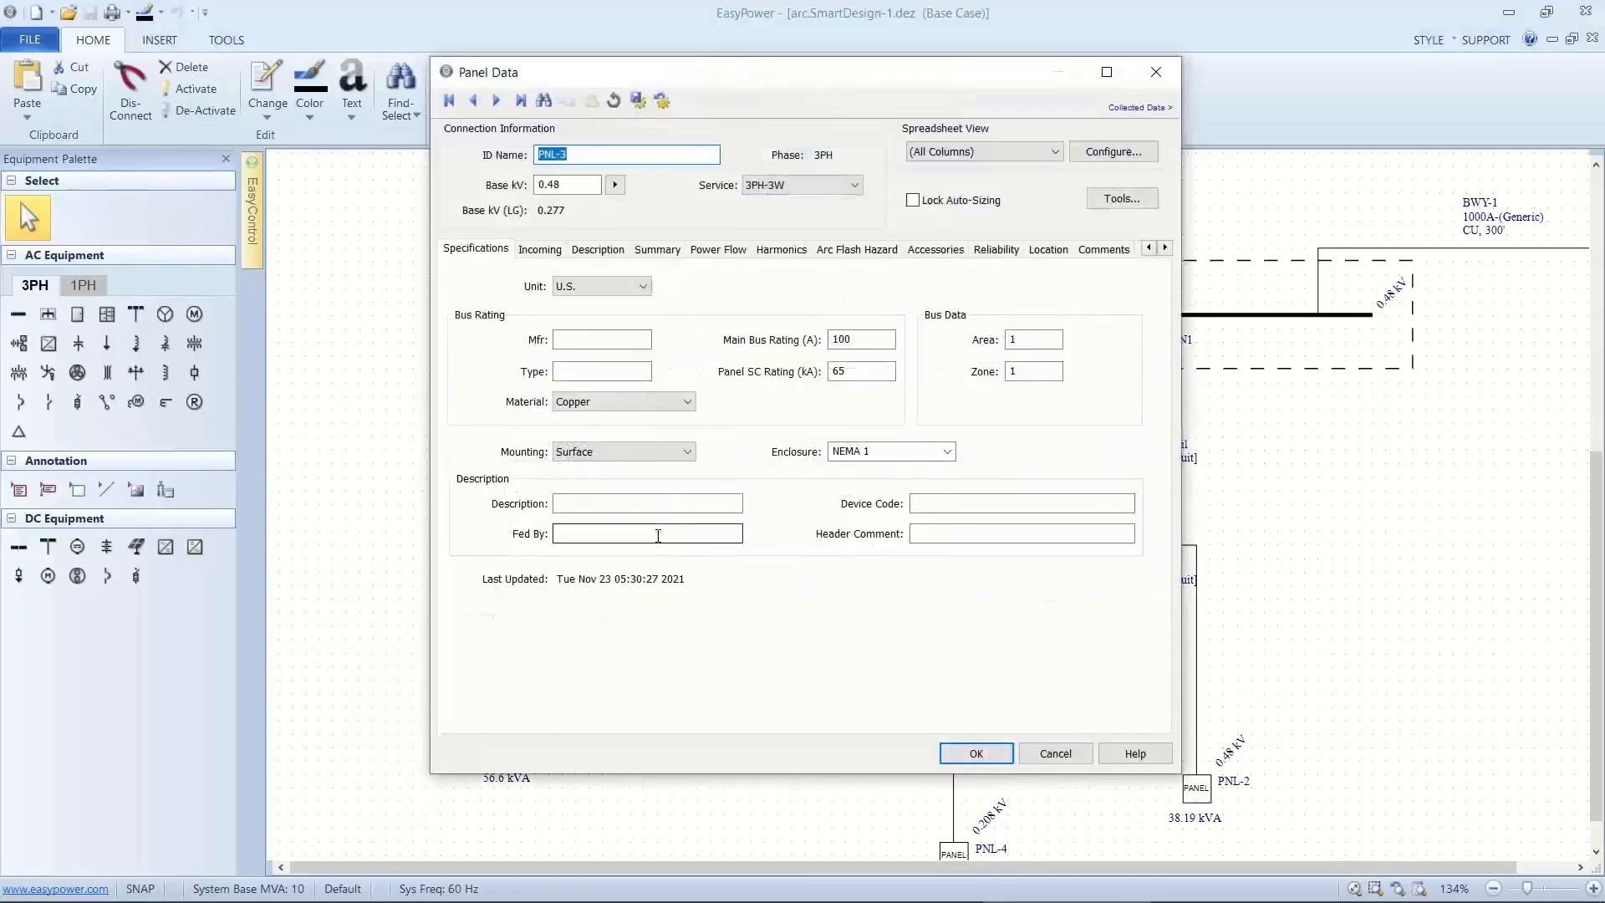
{"action": "left_click", "coordinate": [570, 157]}
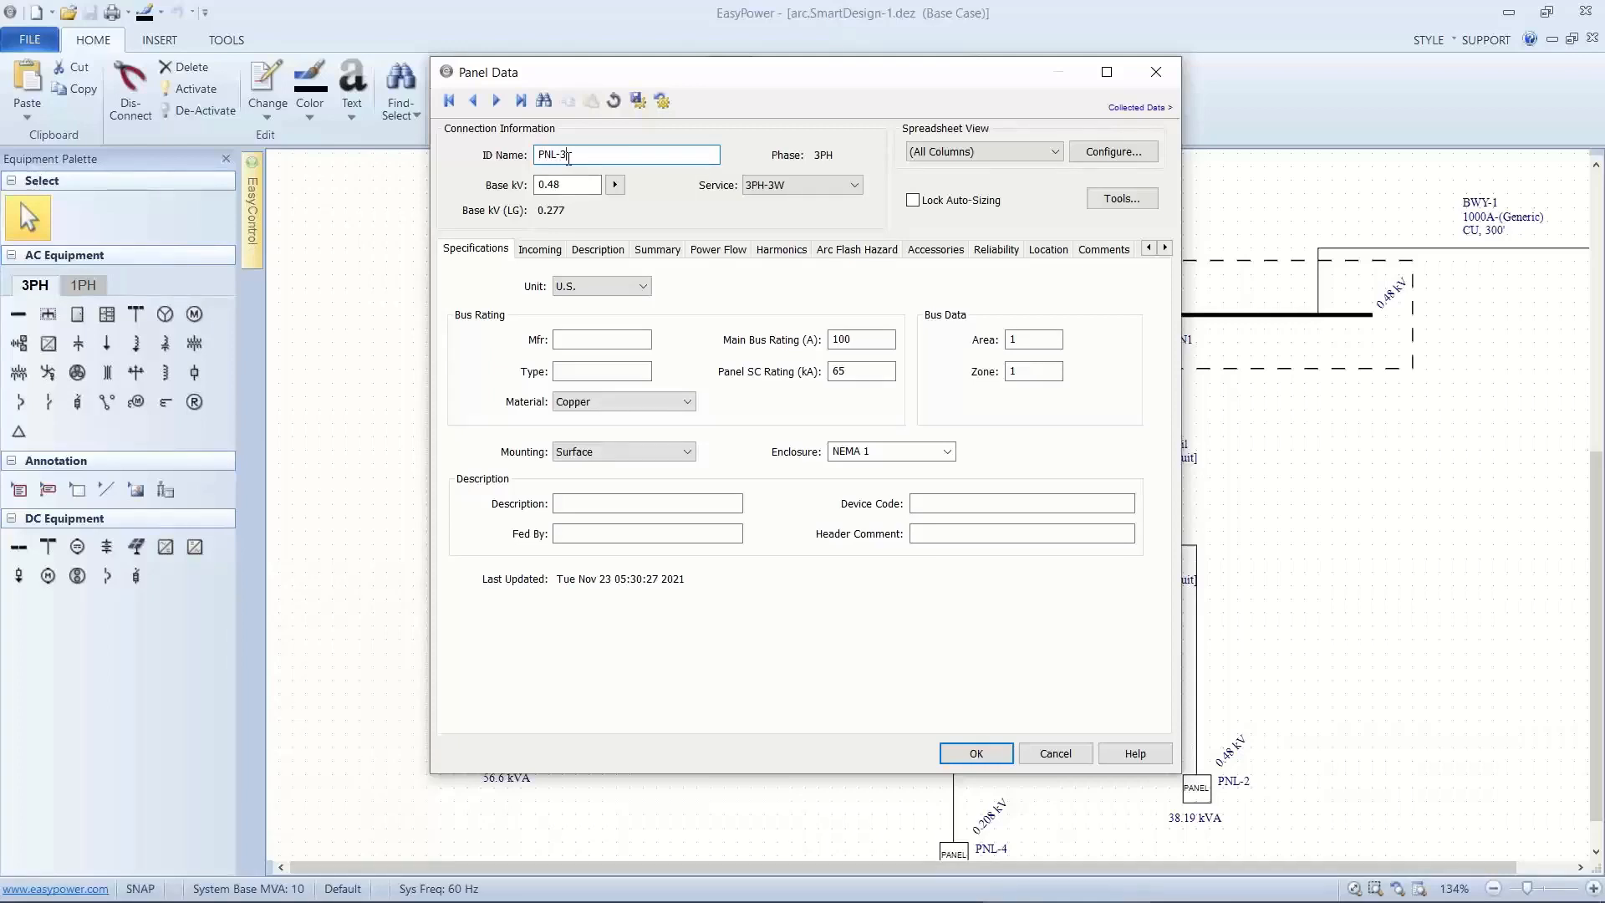
{"action": "type", "text": "XXXXXXXXXXXXXXXXXXXXXXXXXXX"}
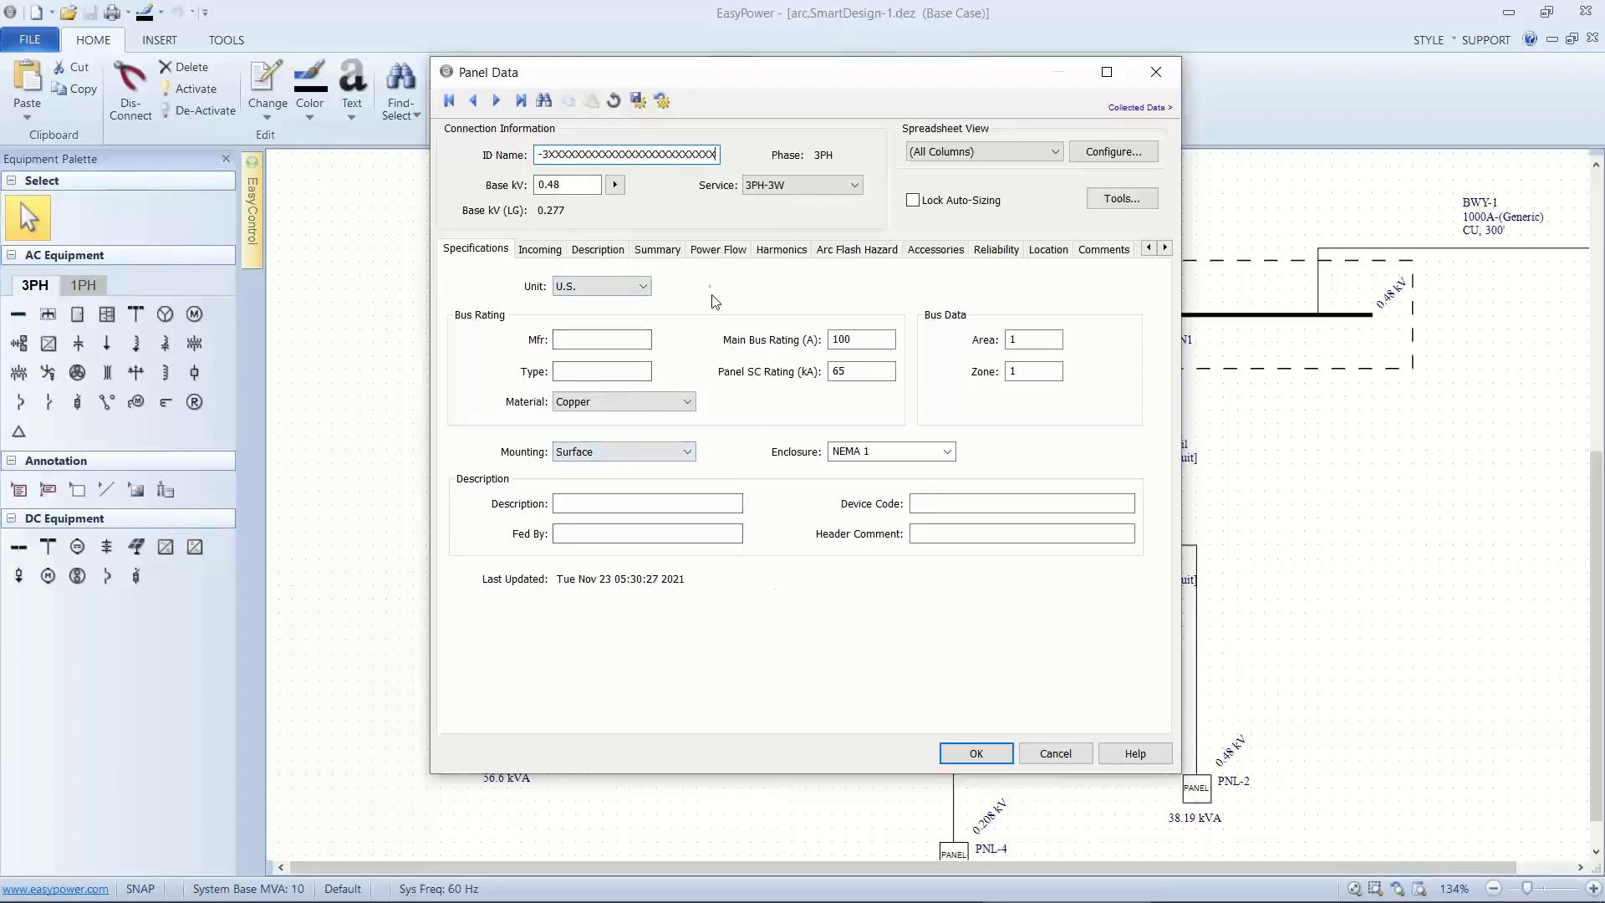
Append a run of lowercase x's to the circuit 22 load description AWB05 CPS PWR and save the panel data.
{"action": "left_click", "coordinate": [616, 254]}
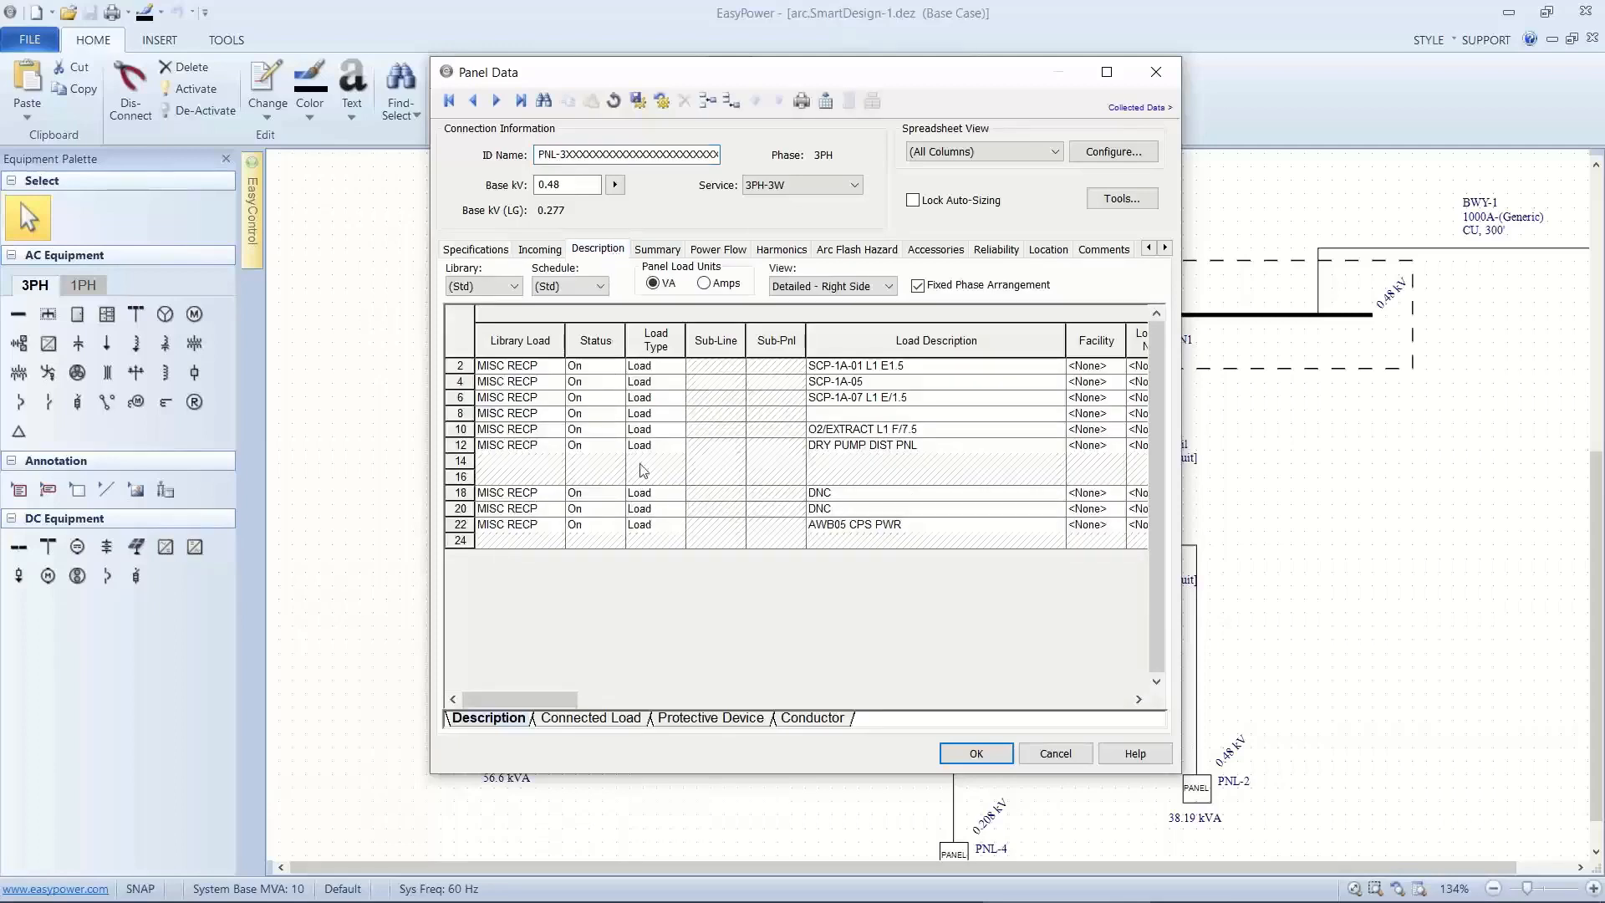
{"action": "left_click", "coordinate": [923, 525]}
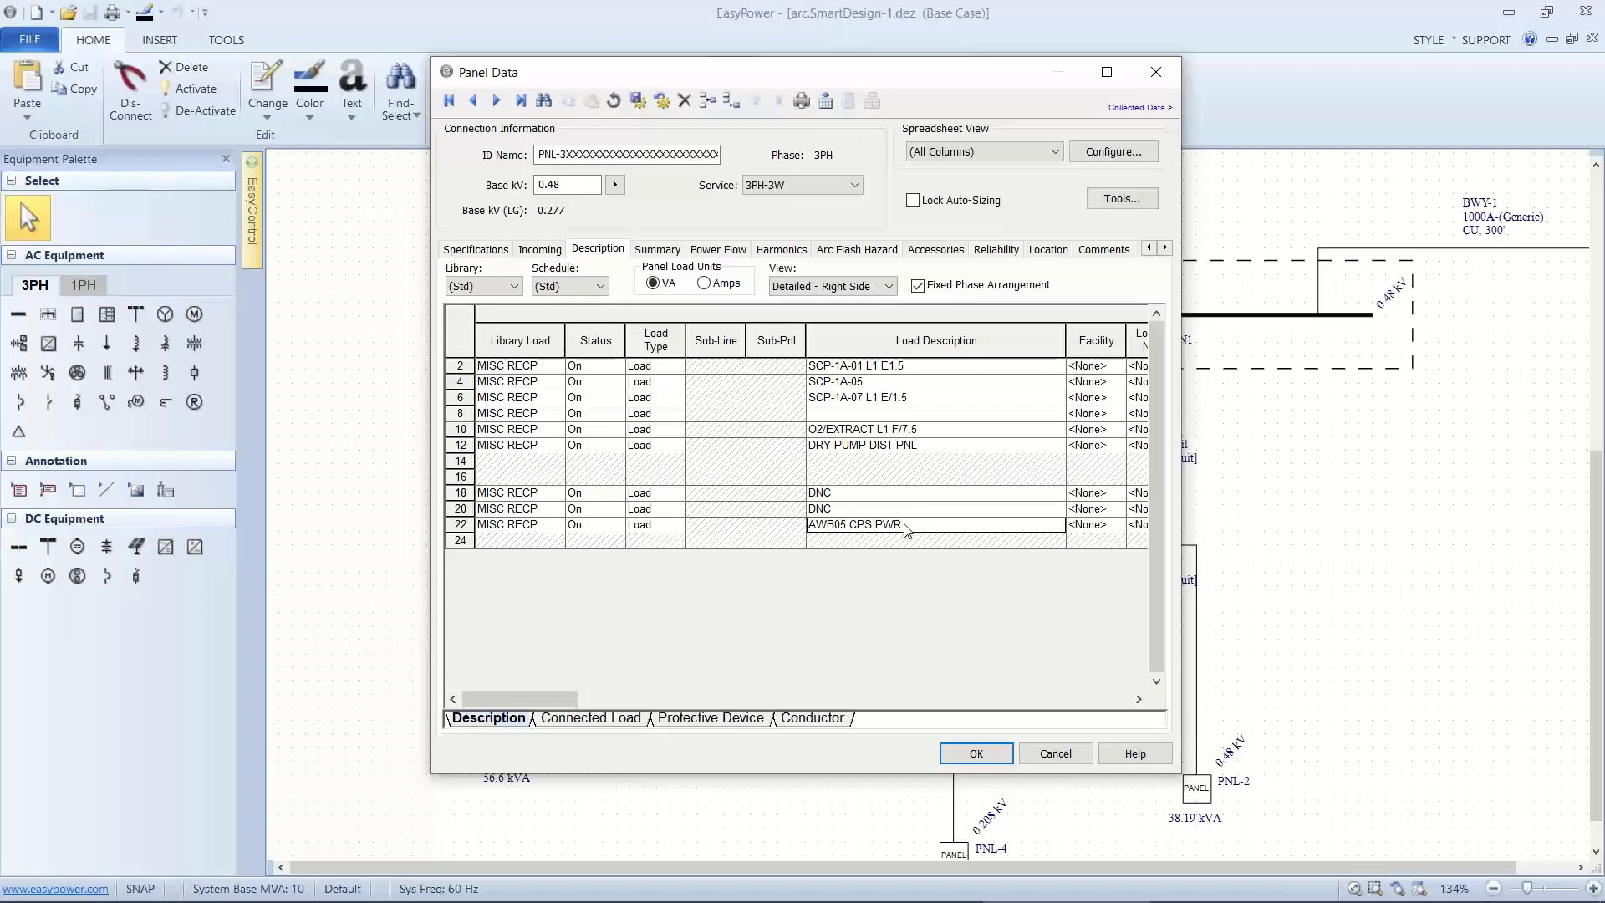
{"action": "left_click", "coordinate": [898, 526]}
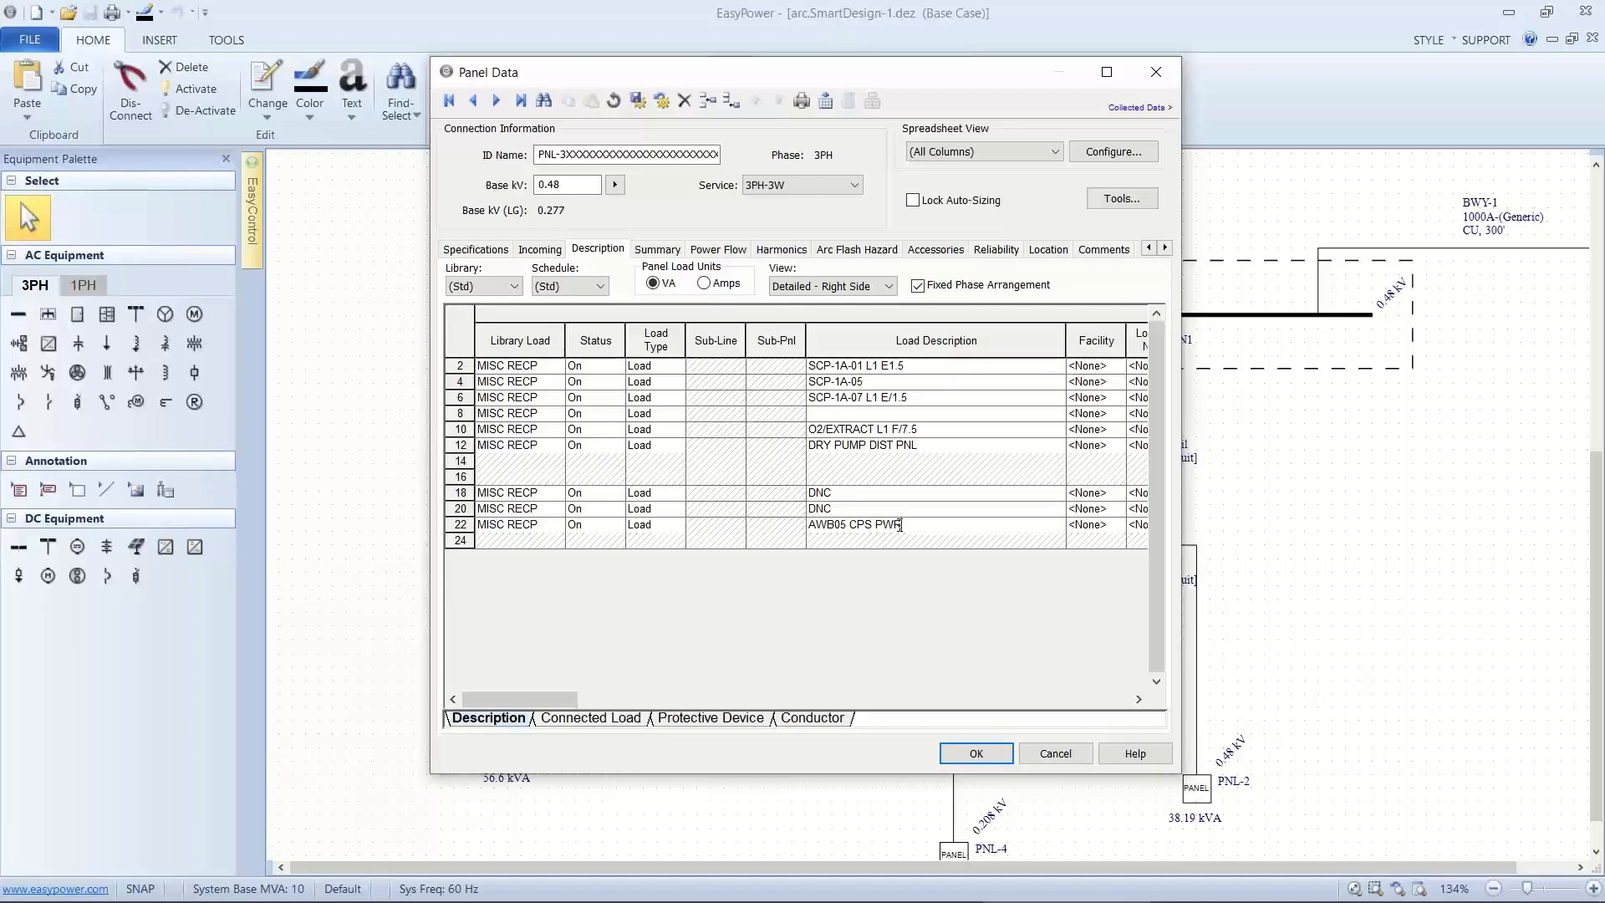
{"action": "left_click", "coordinate": [845, 519]}
{"action": "type", "text": "xxxxxxxxxxxxxxxxxx"}
{"action": "left_click", "coordinate": [950, 743]}
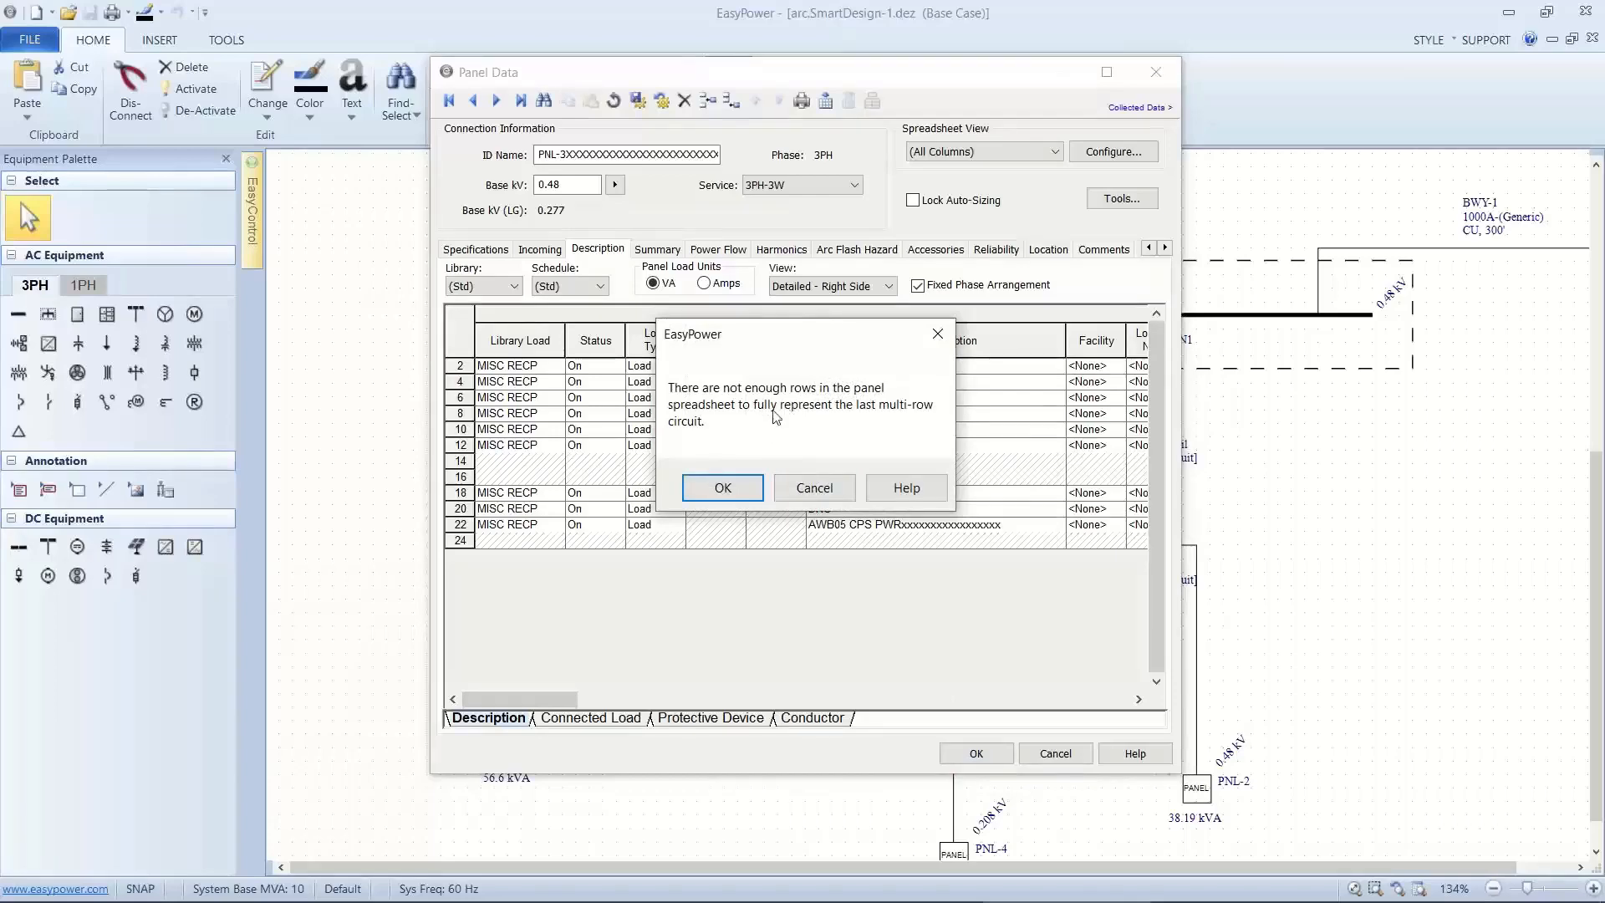
{"action": "left_click", "coordinate": [709, 488]}
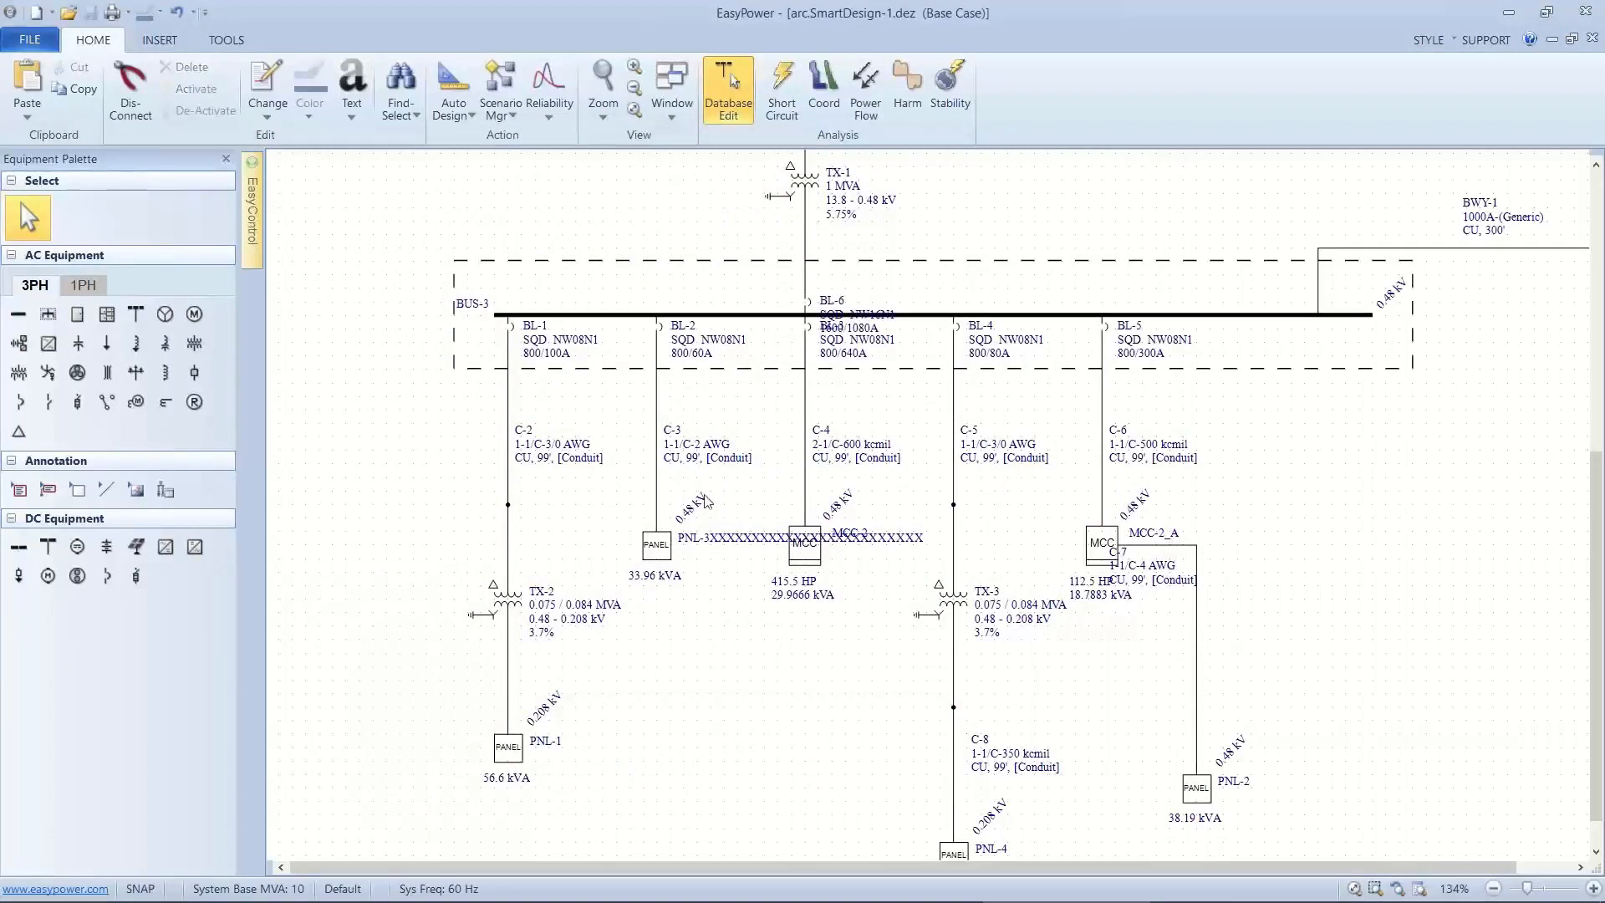
Move the long PNL-3 name label above its panel symbol and relocate the panel downward, below the level of PNL-1.
{"action": "left_click_drag", "start_coordinate": [700, 541], "coordinate": [582, 511]}
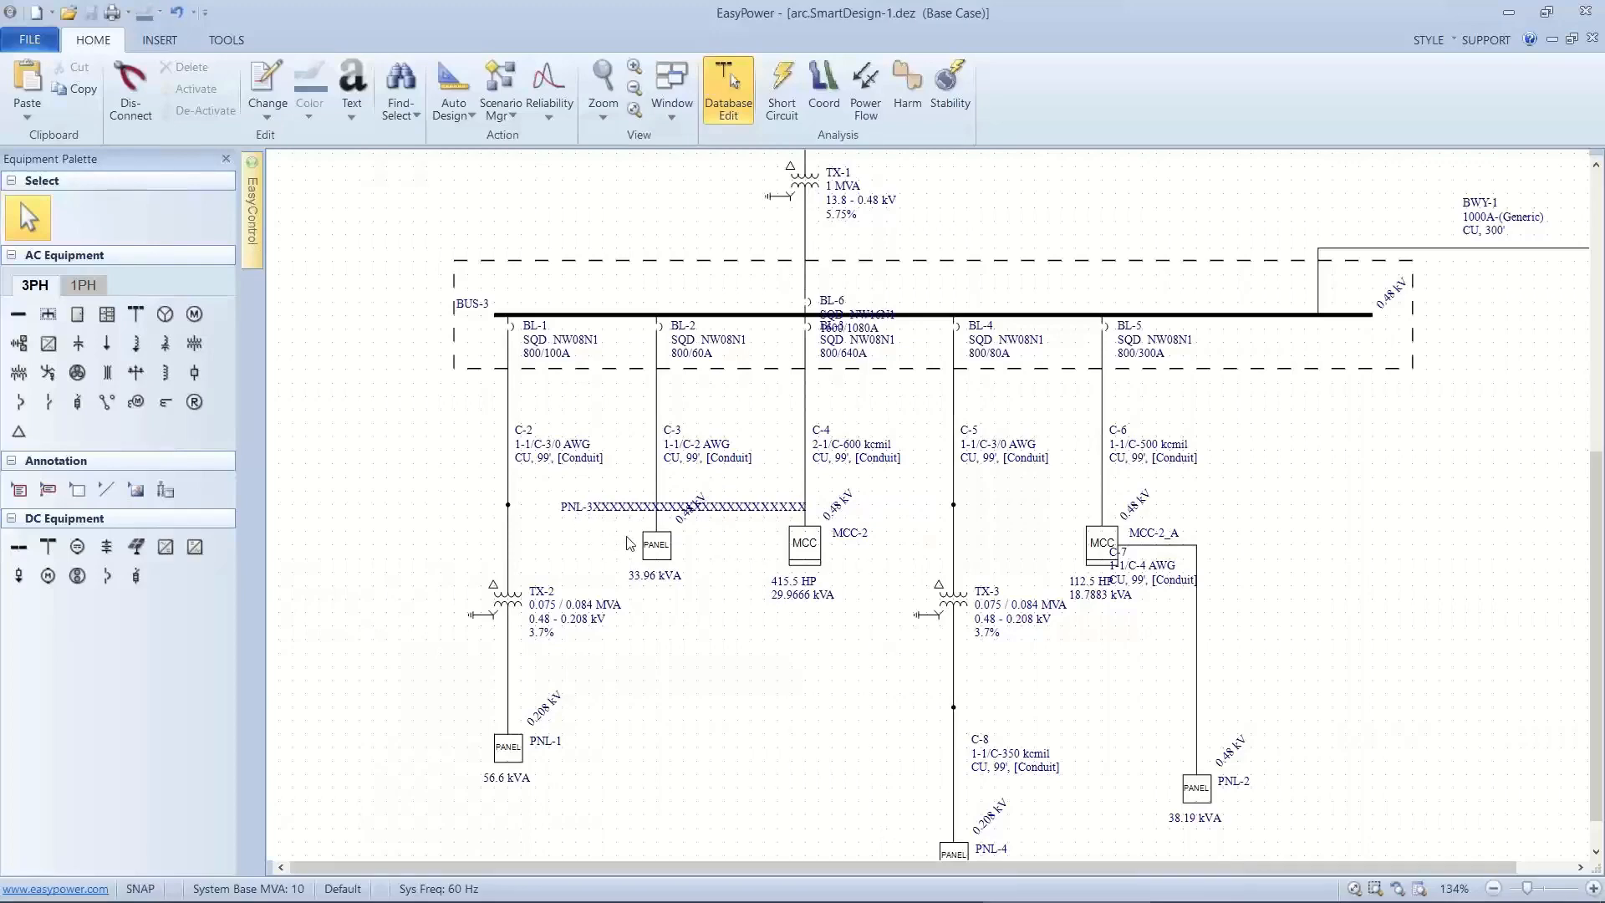
{"action": "scroll", "coordinate": [644, 548], "scroll_direction": "down", "scroll_amount": 4}
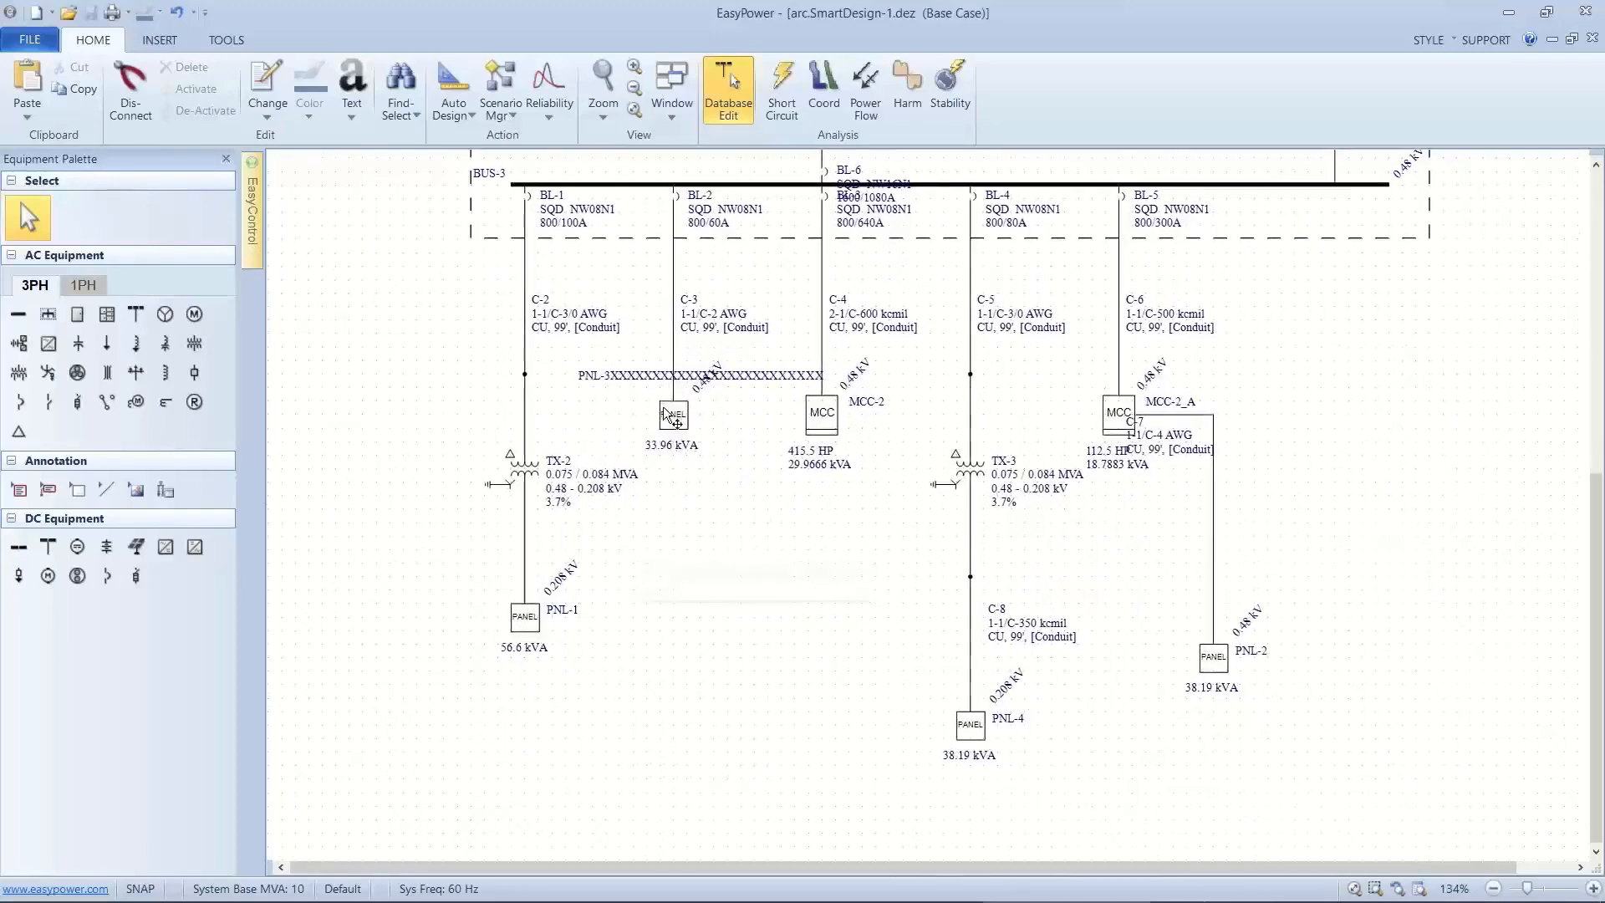
{"action": "left_click_drag", "start_coordinate": [666, 449], "coordinate": [646, 704]}
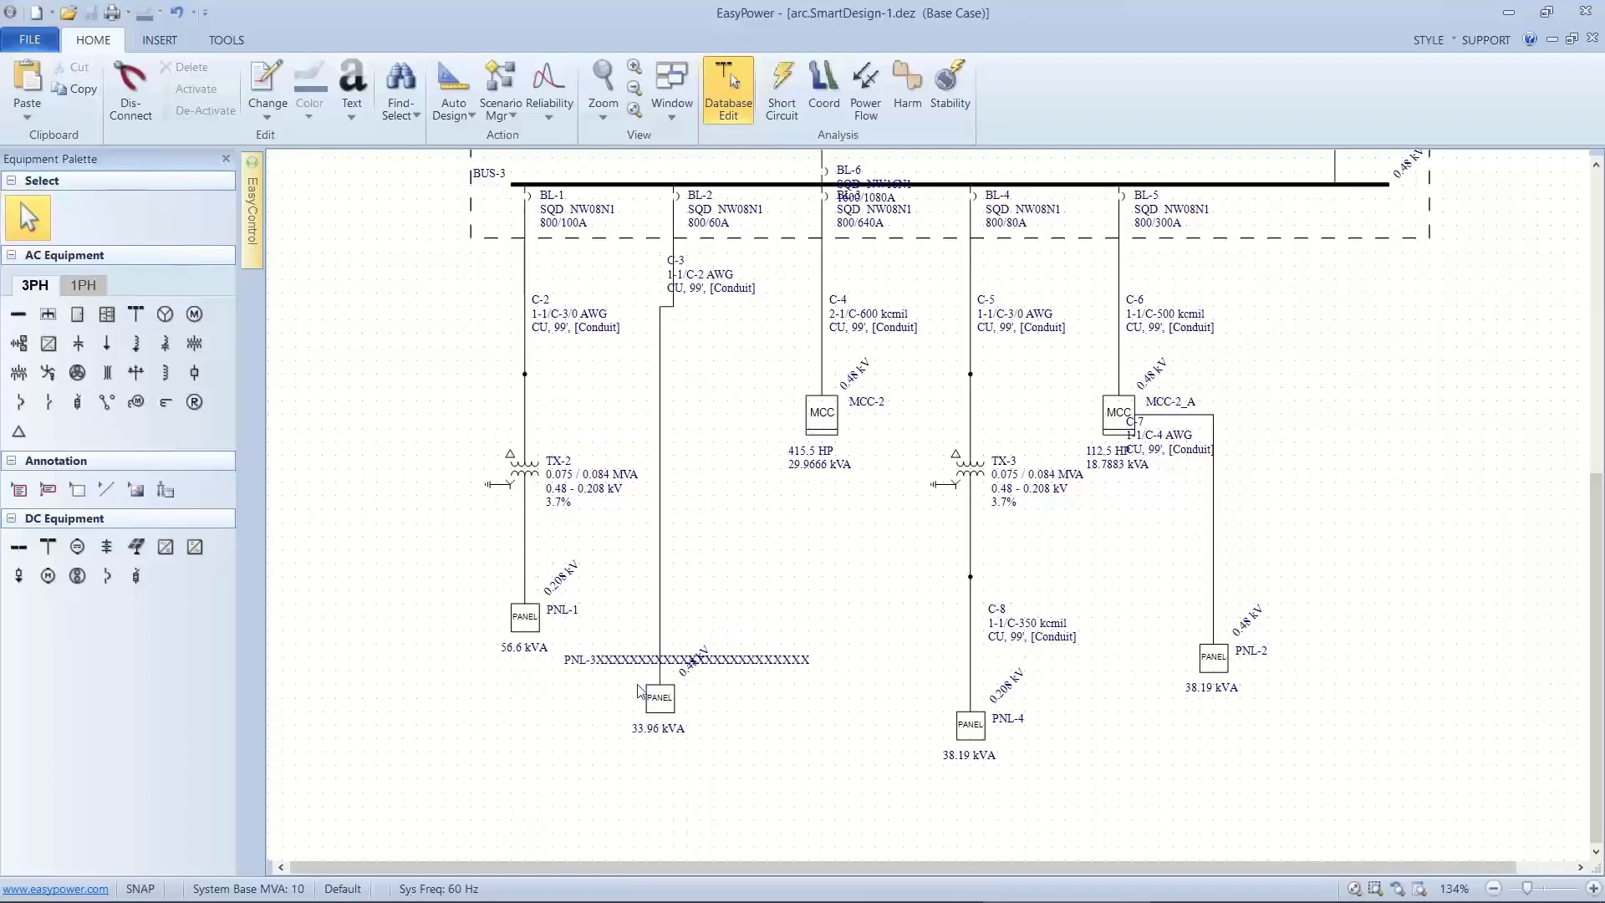
Insert a panel schedule for the renamed PNL-3 panel in the empty area below the one-line.
{"action": "scroll", "coordinate": [639, 690], "scroll_direction": "down", "scroll_amount": 6}
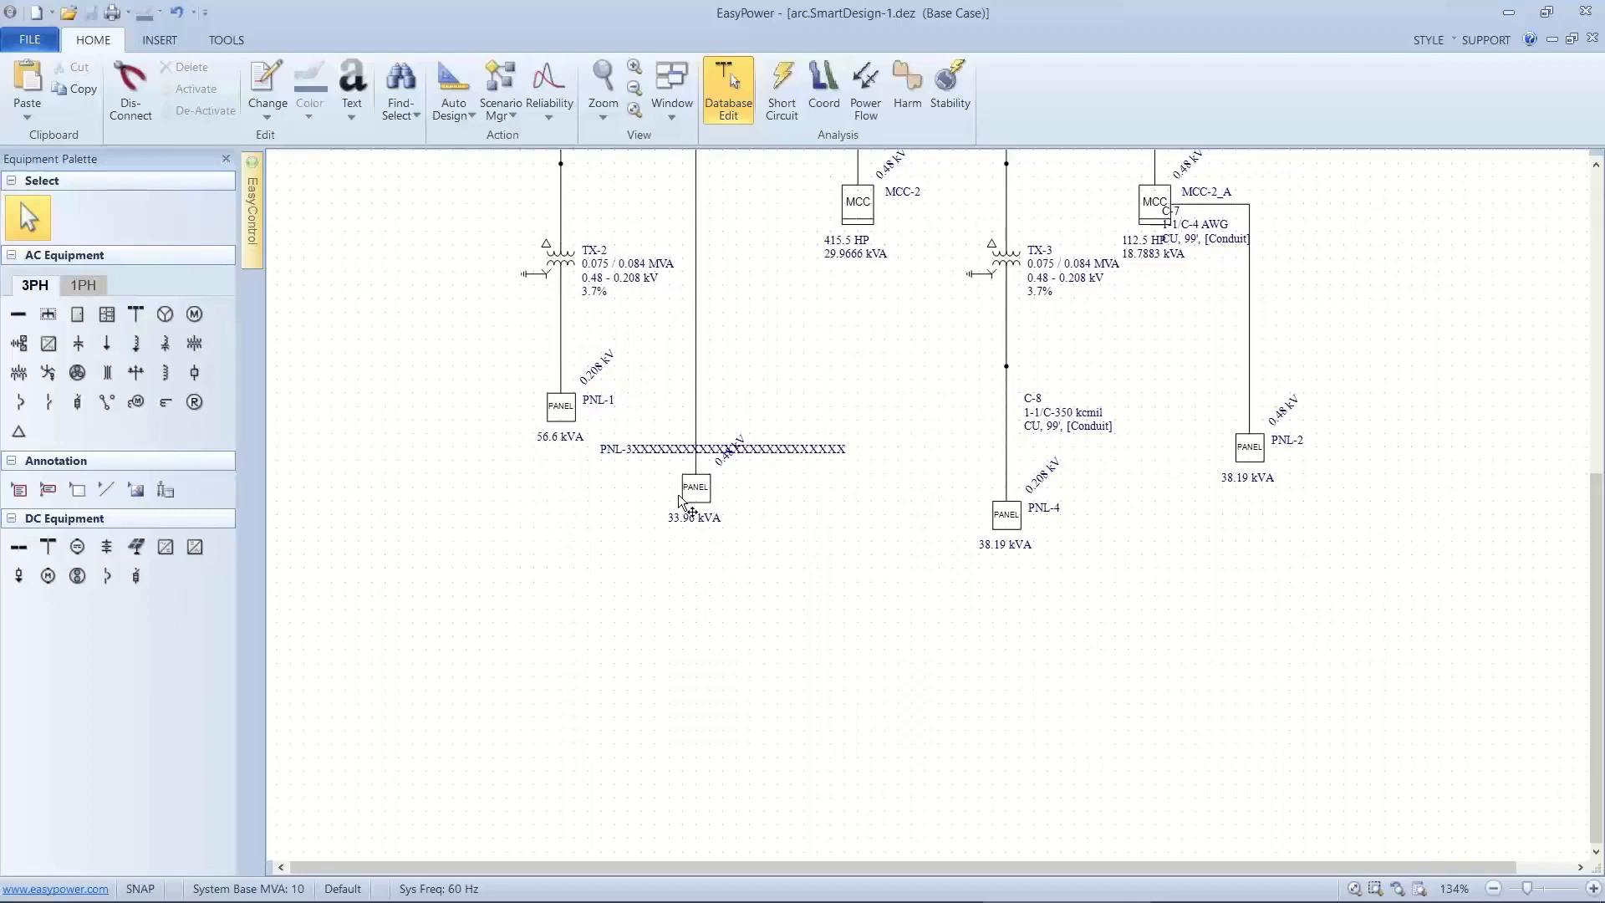
{"action": "left_click_drag", "start_coordinate": [691, 491], "coordinate": [753, 417]}
{"action": "left_click", "coordinate": [753, 417]}
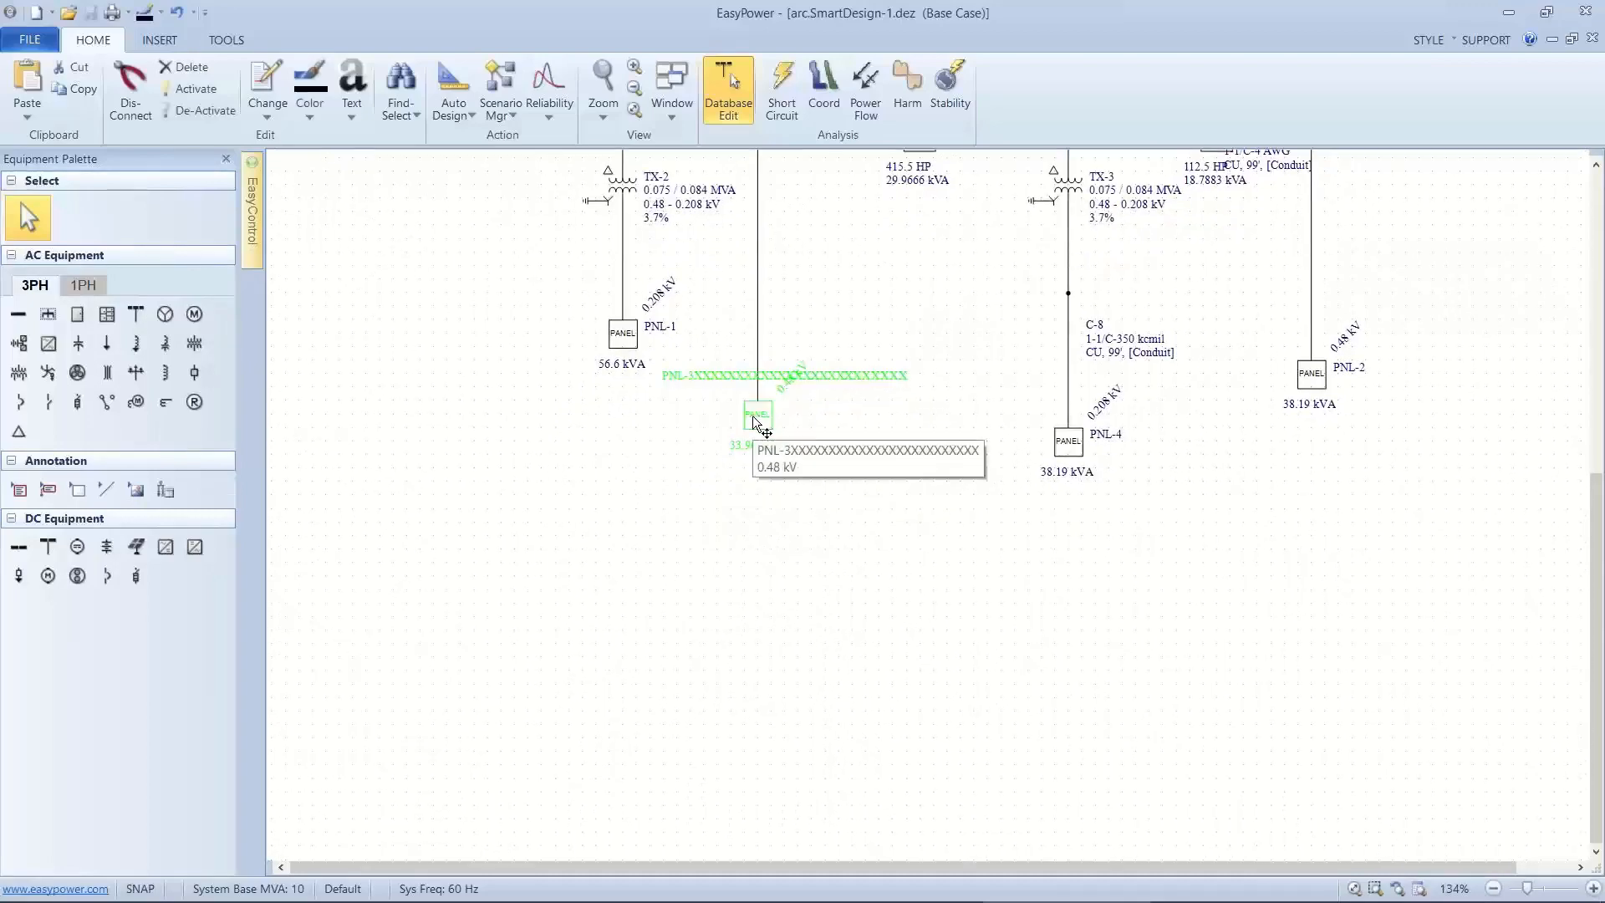
{"action": "right_click", "coordinate": [716, 510]}
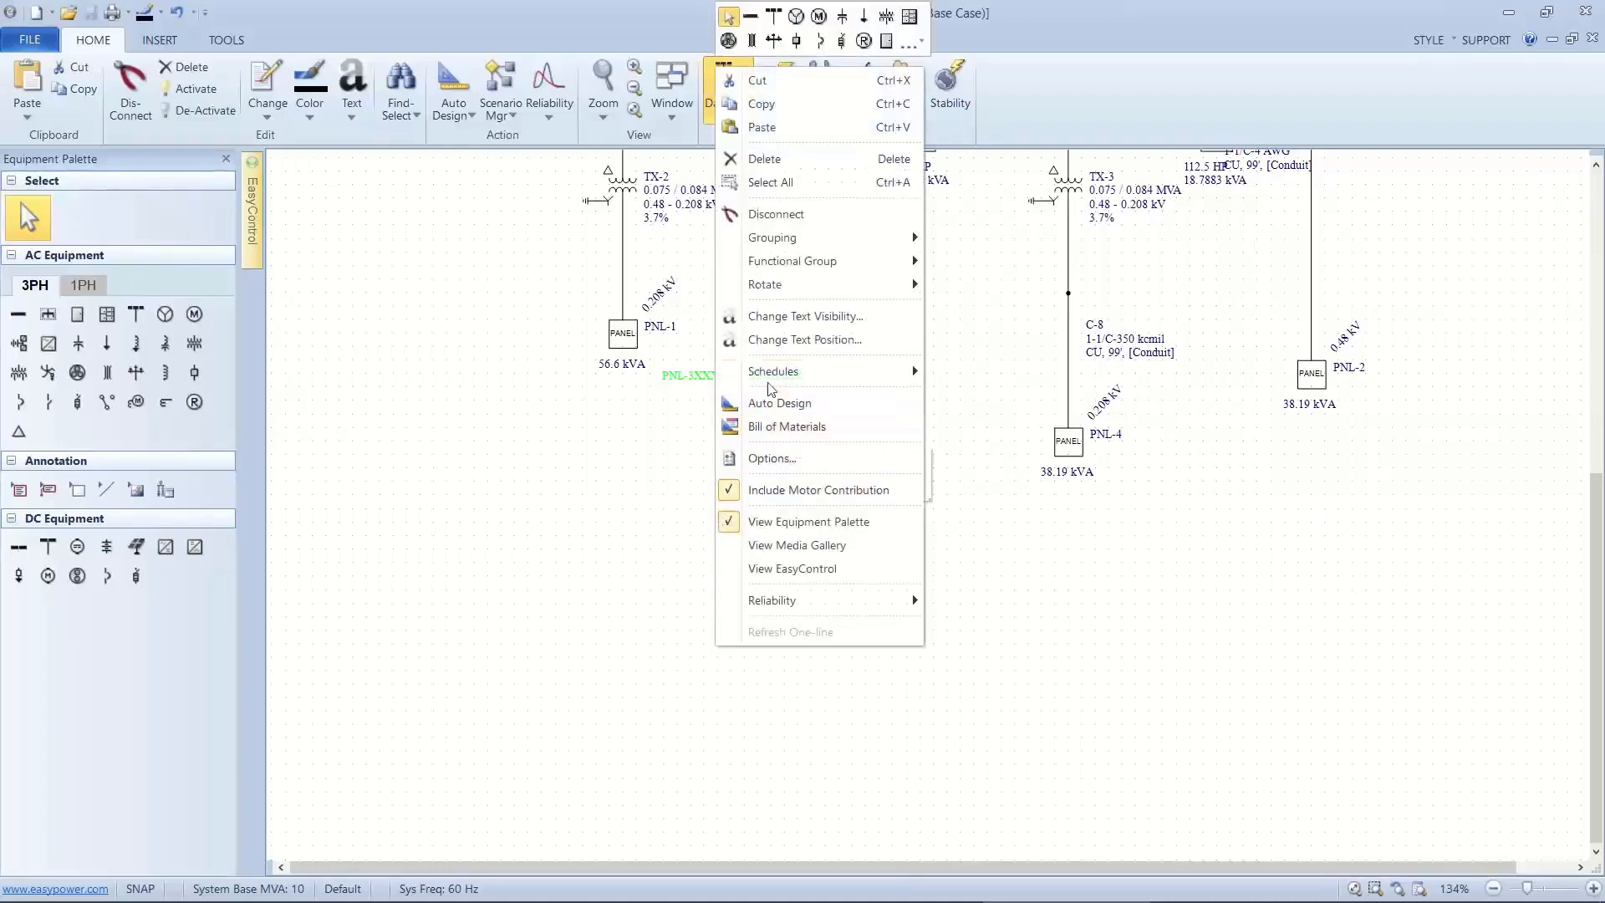
{"action": "mouse_move", "coordinate": [776, 377]}
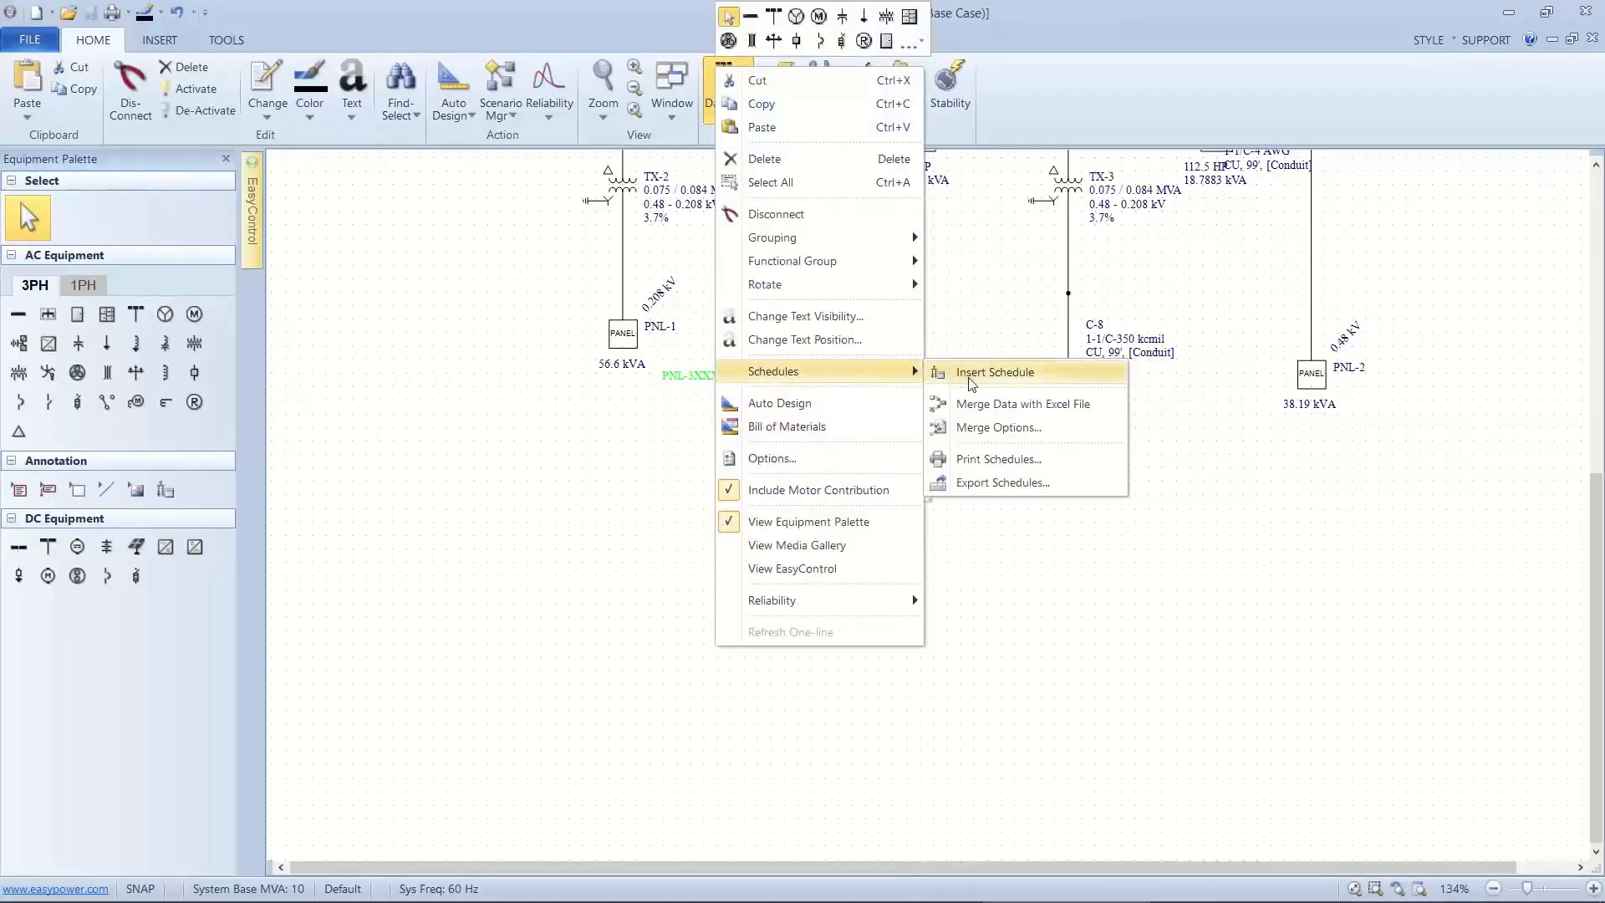
{"action": "left_click", "coordinate": [962, 372]}
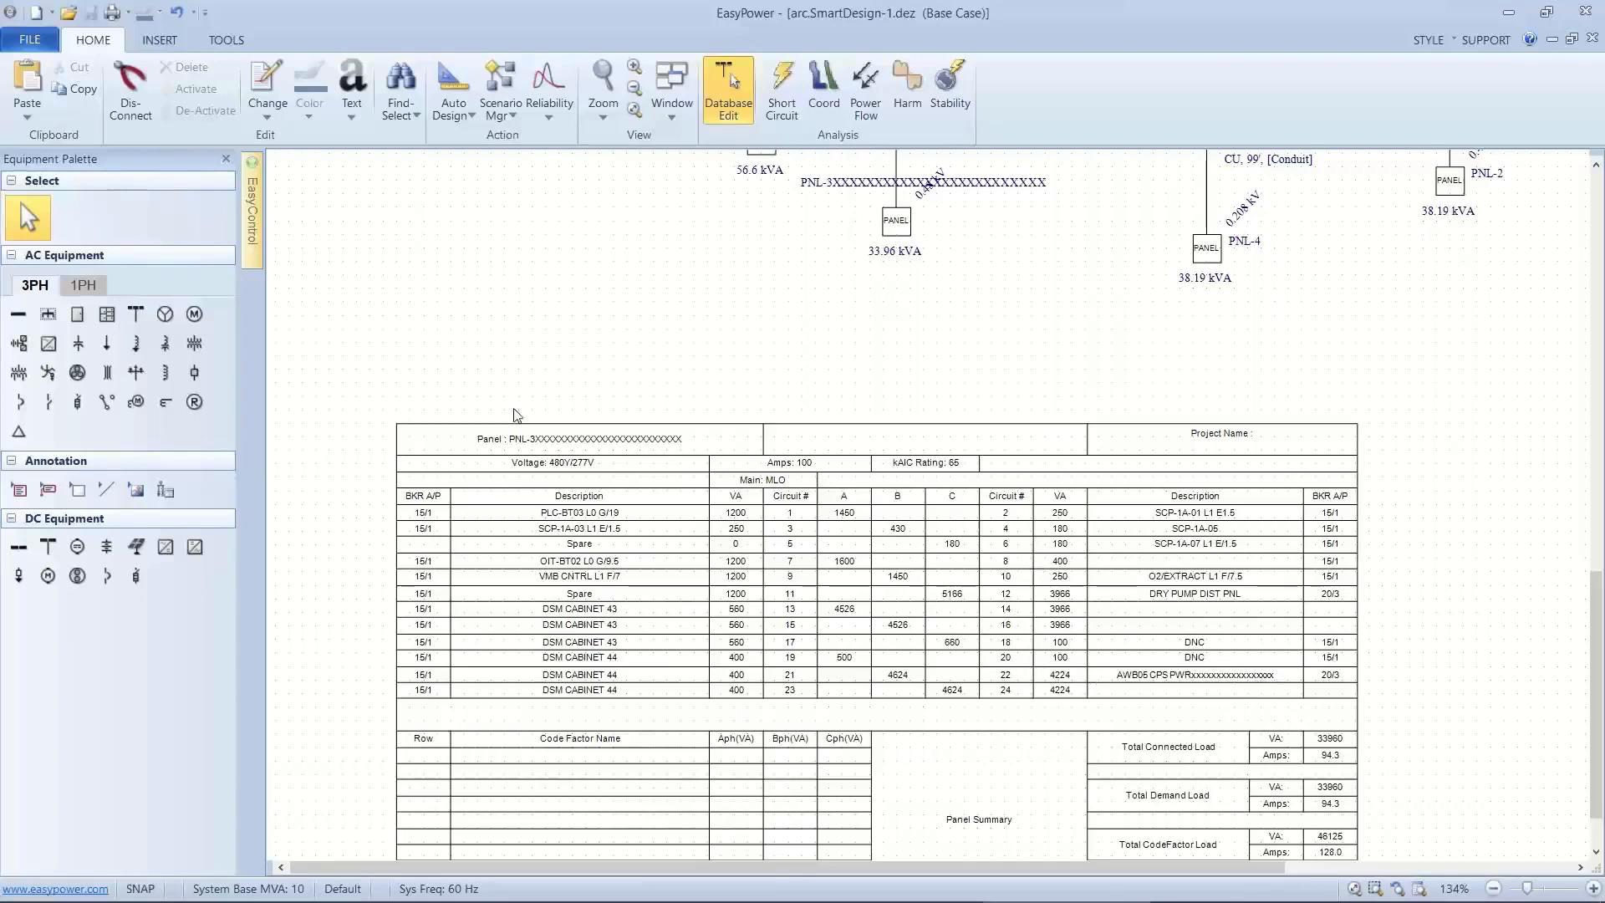
{"action": "scroll", "coordinate": [362, 301], "scroll_direction": "down", "scroll_amount": 3}
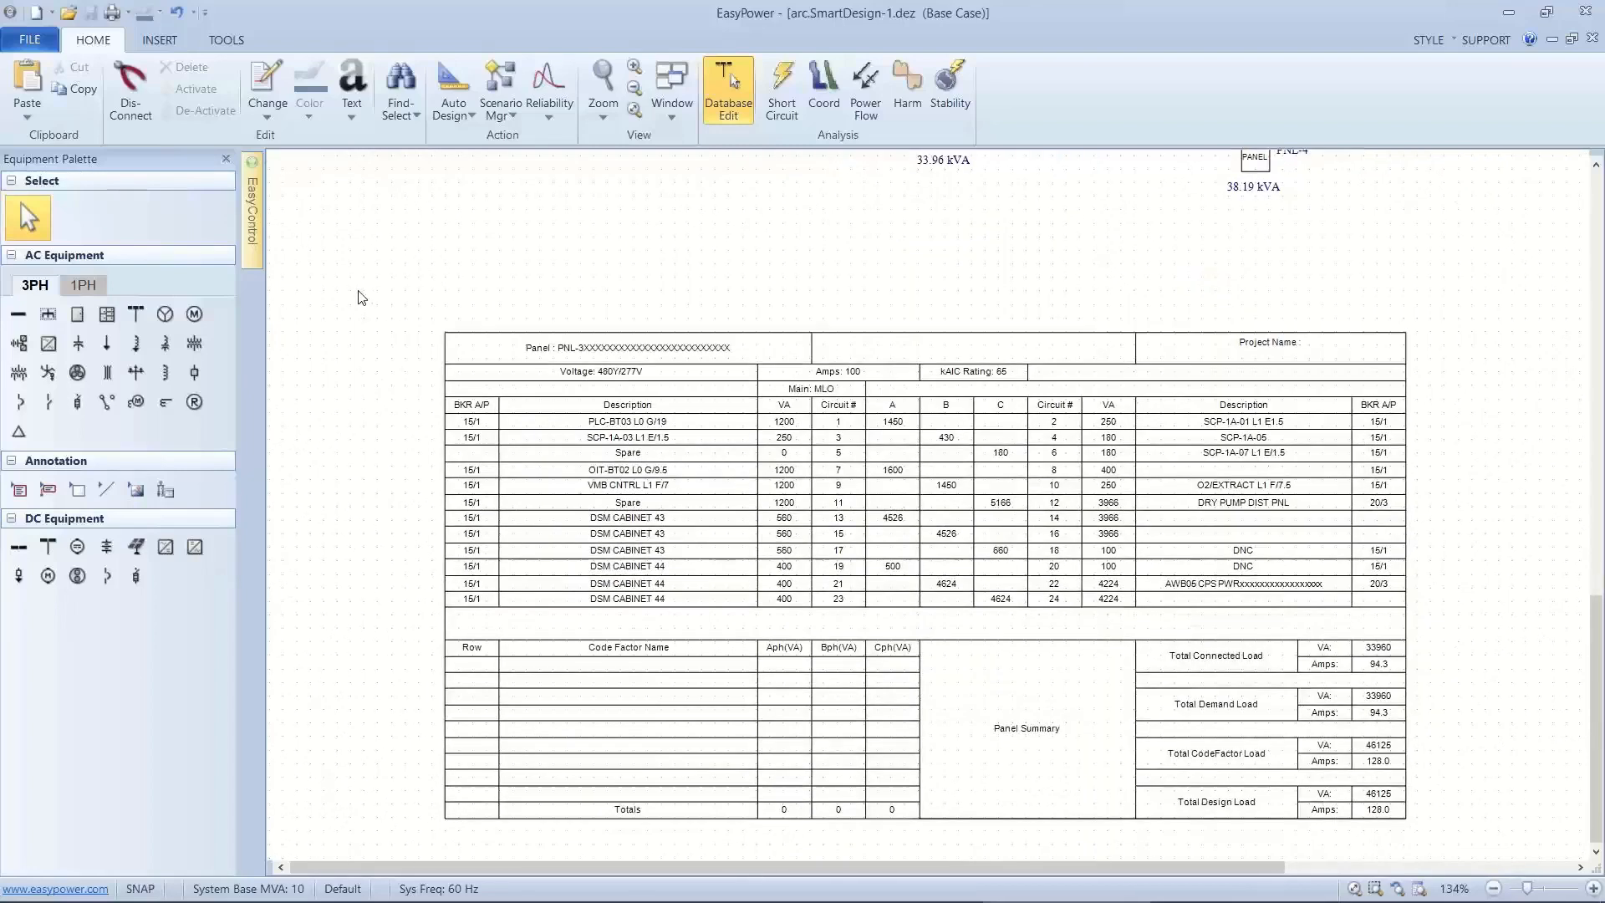
Specify Arc plus. PanelSchedule.ezpnl as this file's Panel Schedule template and update all existing schedules with it.
{"action": "left_click", "coordinate": [30, 39]}
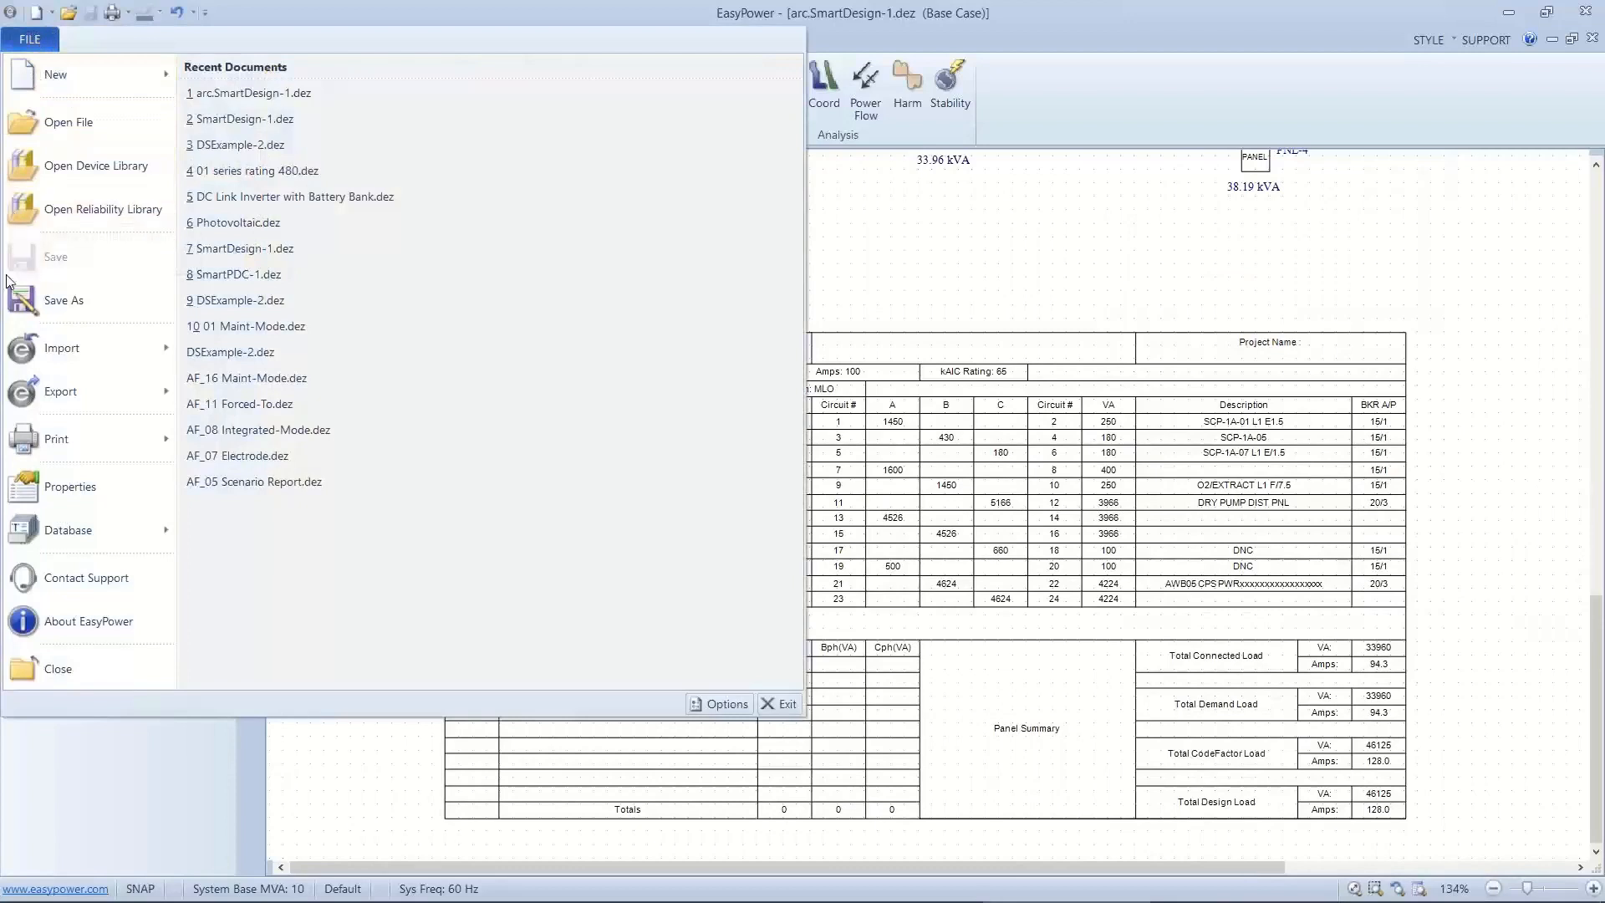
{"action": "mouse_move", "coordinate": [22, 354]}
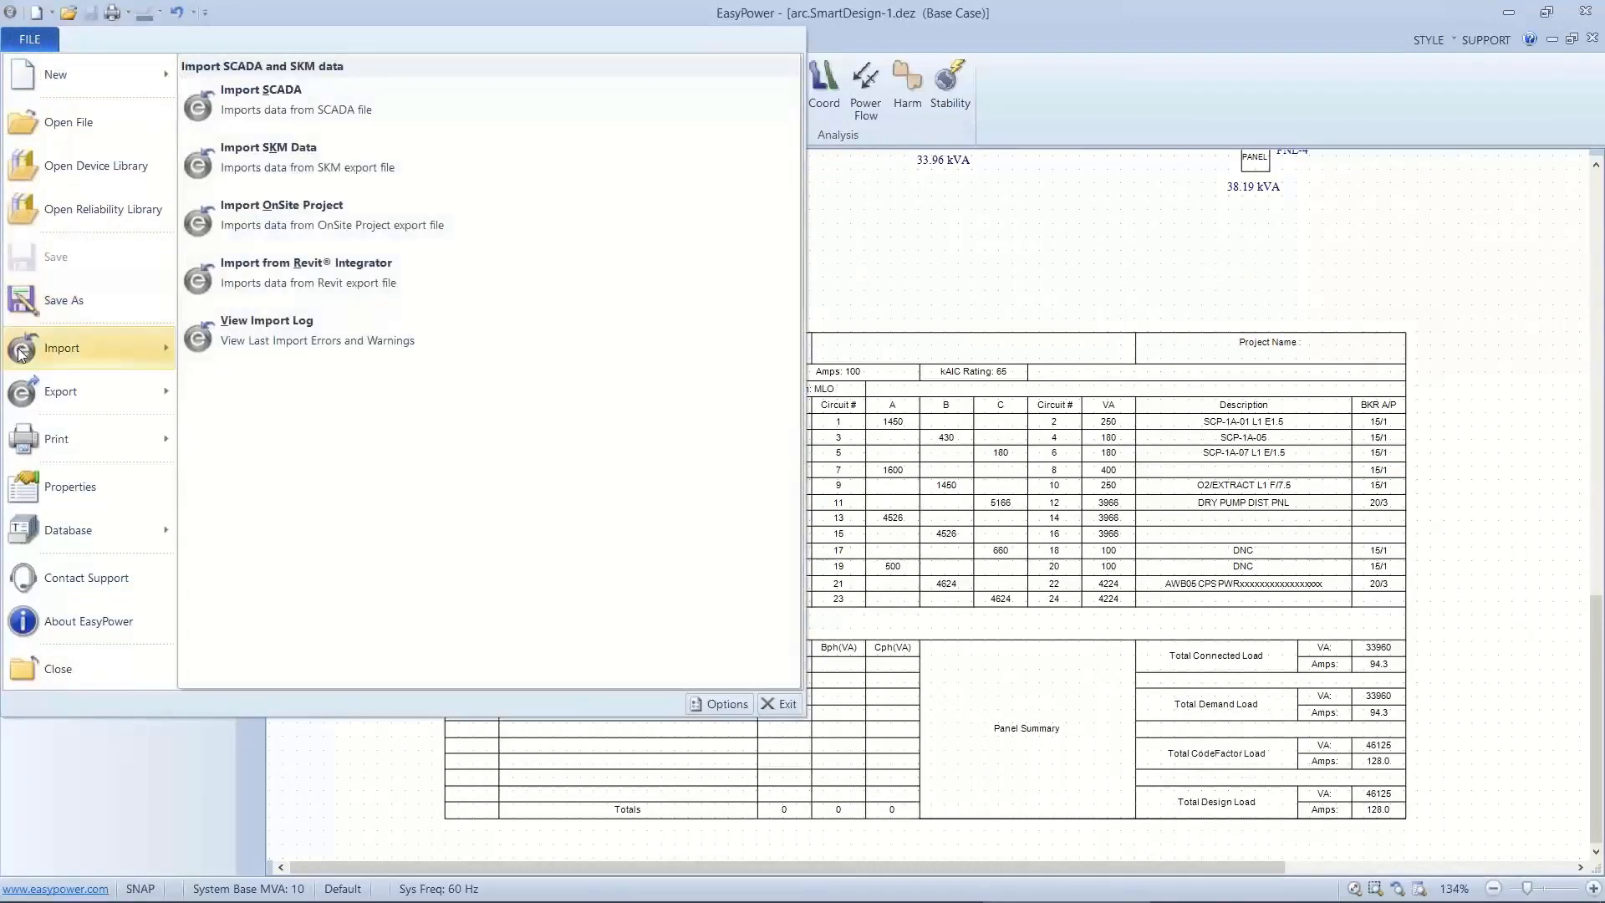
{"action": "left_click", "coordinate": [30, 490]}
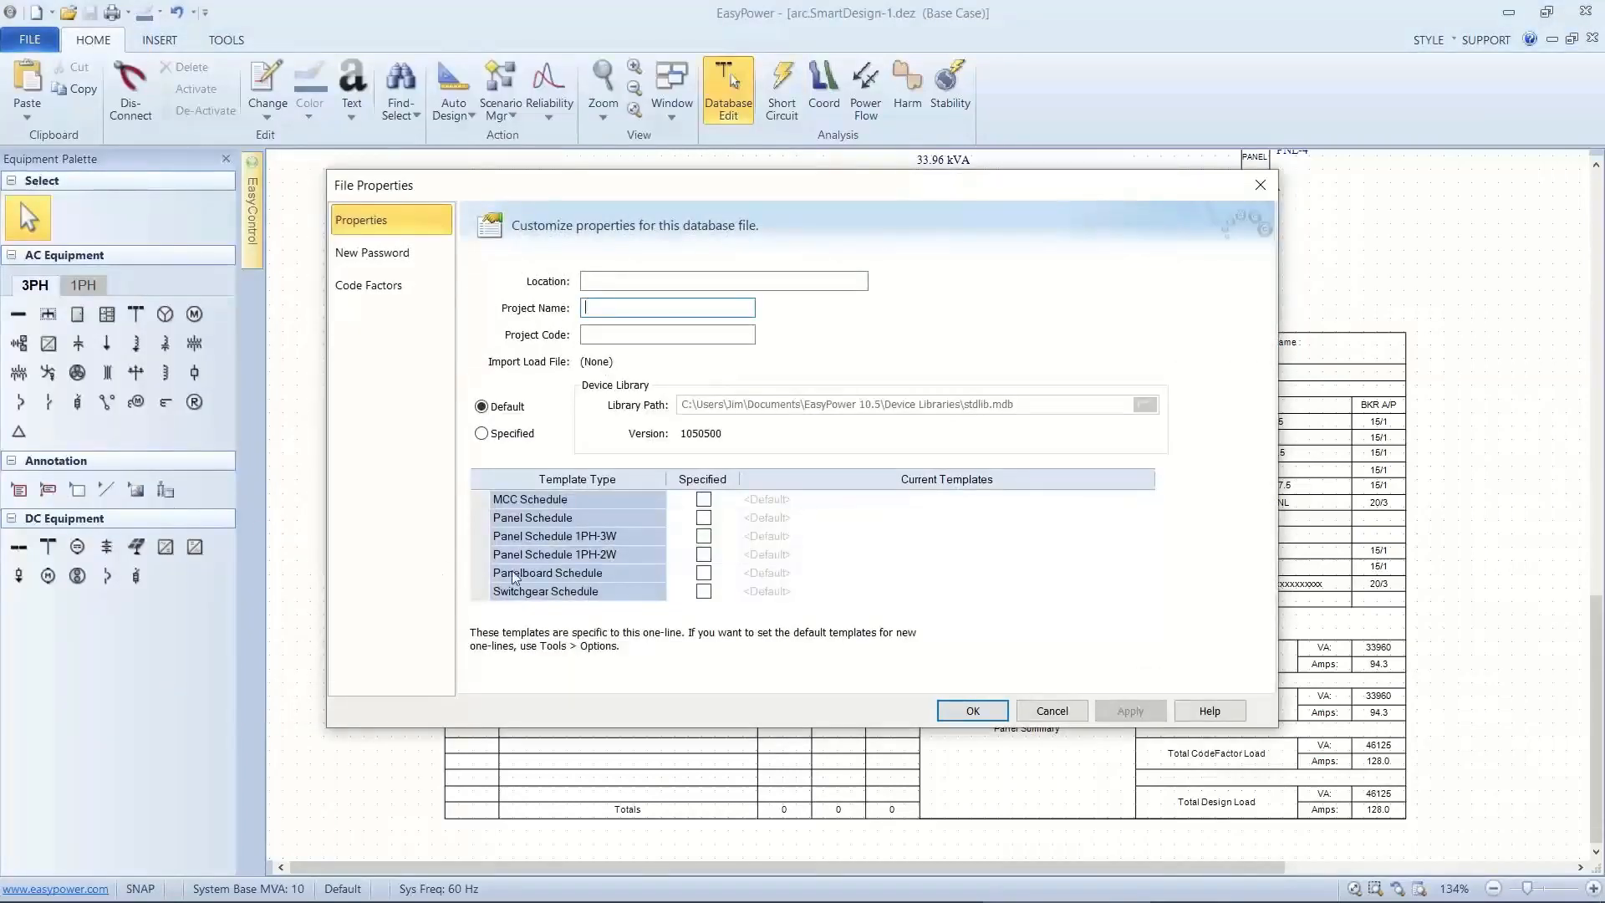
{"action": "left_click", "coordinate": [703, 519]}
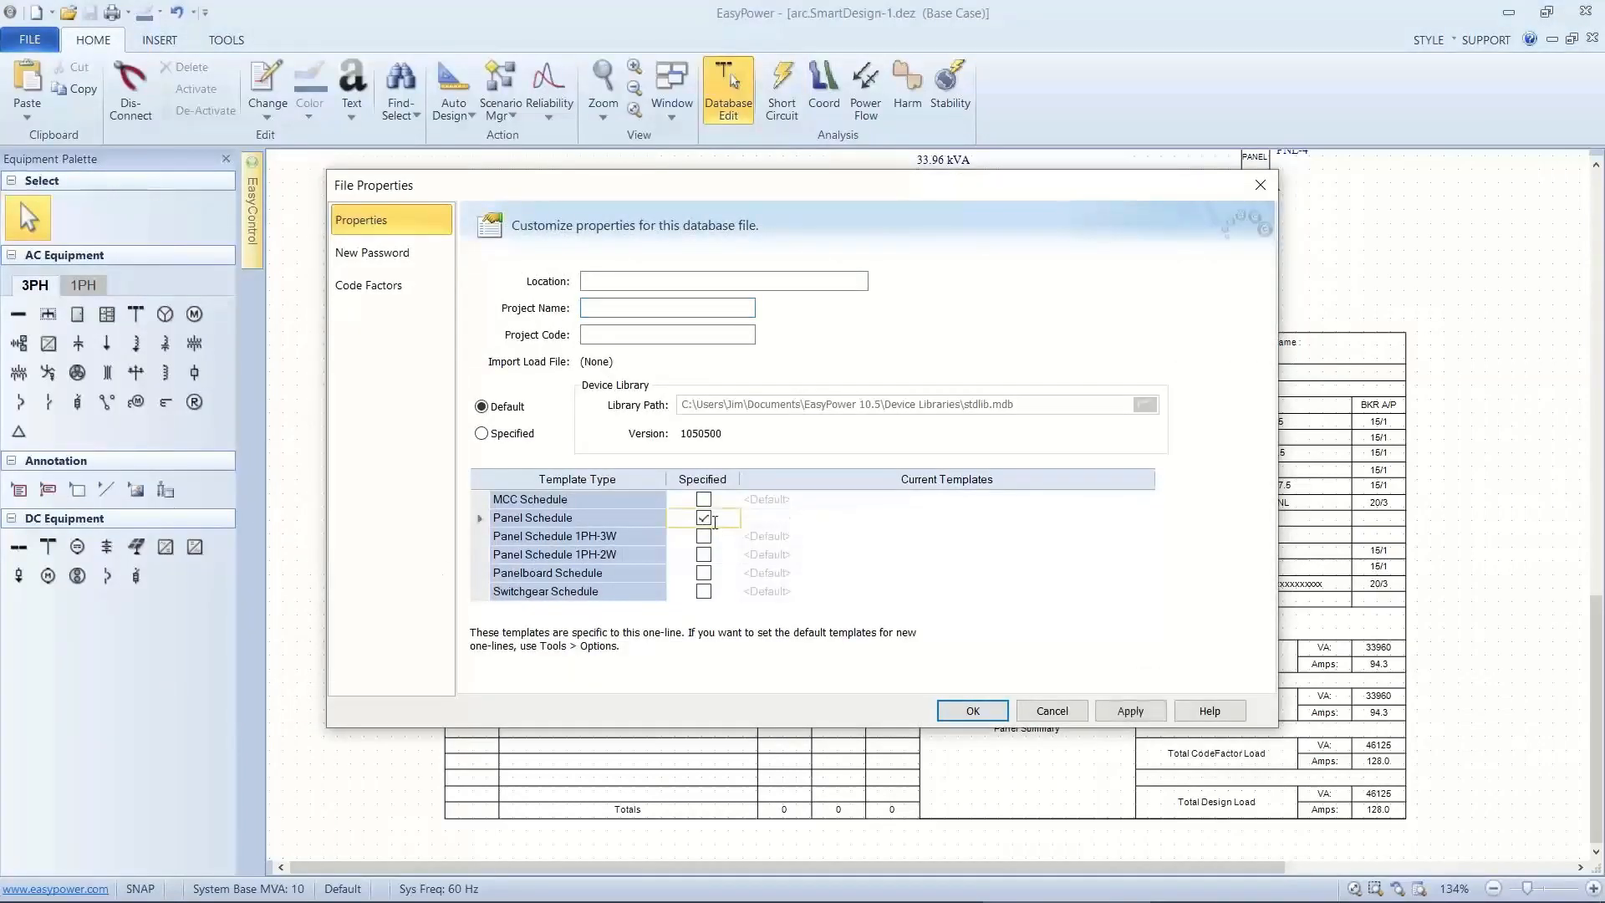
{"action": "left_click", "coordinate": [830, 532]}
{"action": "left_click", "coordinate": [880, 517]}
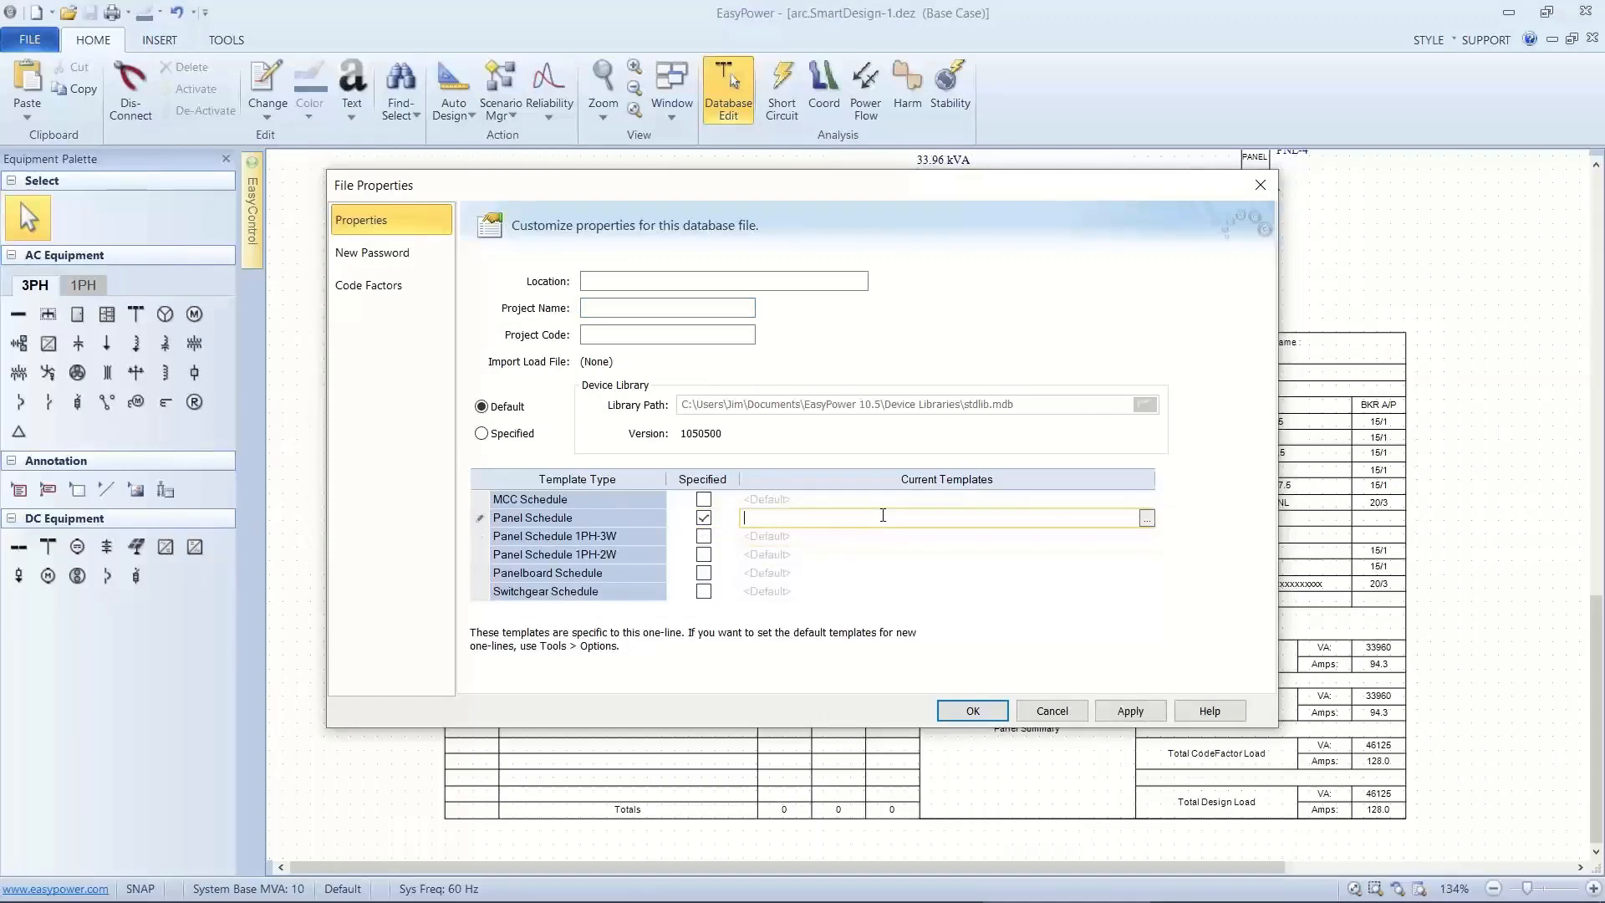
{"action": "left_click", "coordinate": [1146, 518]}
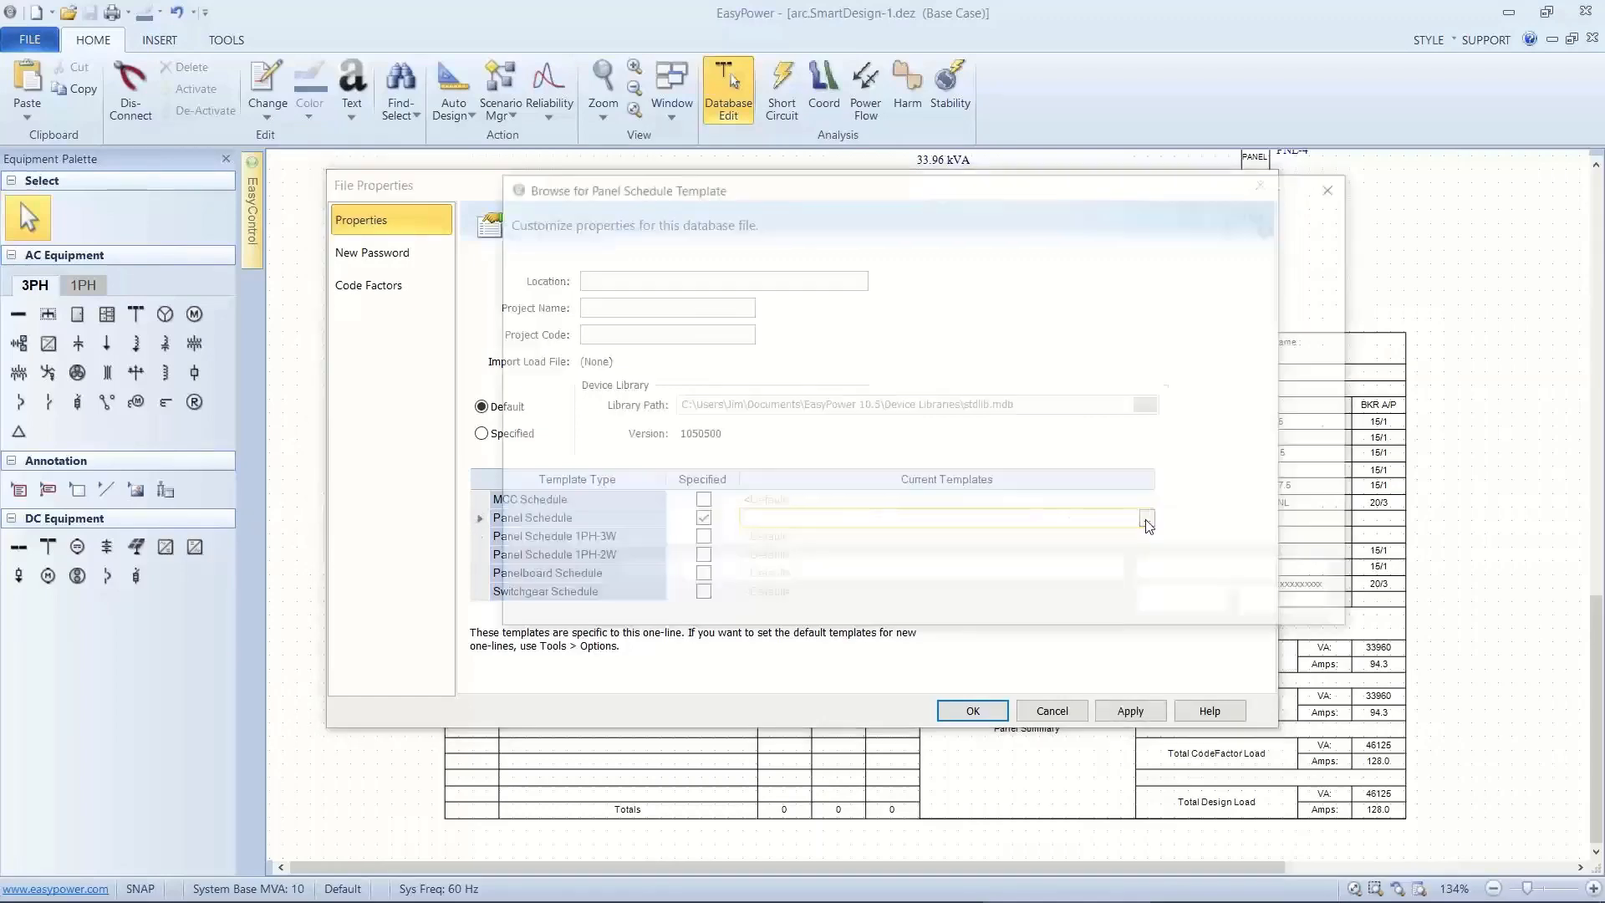
{"action": "left_click", "coordinate": [815, 322]}
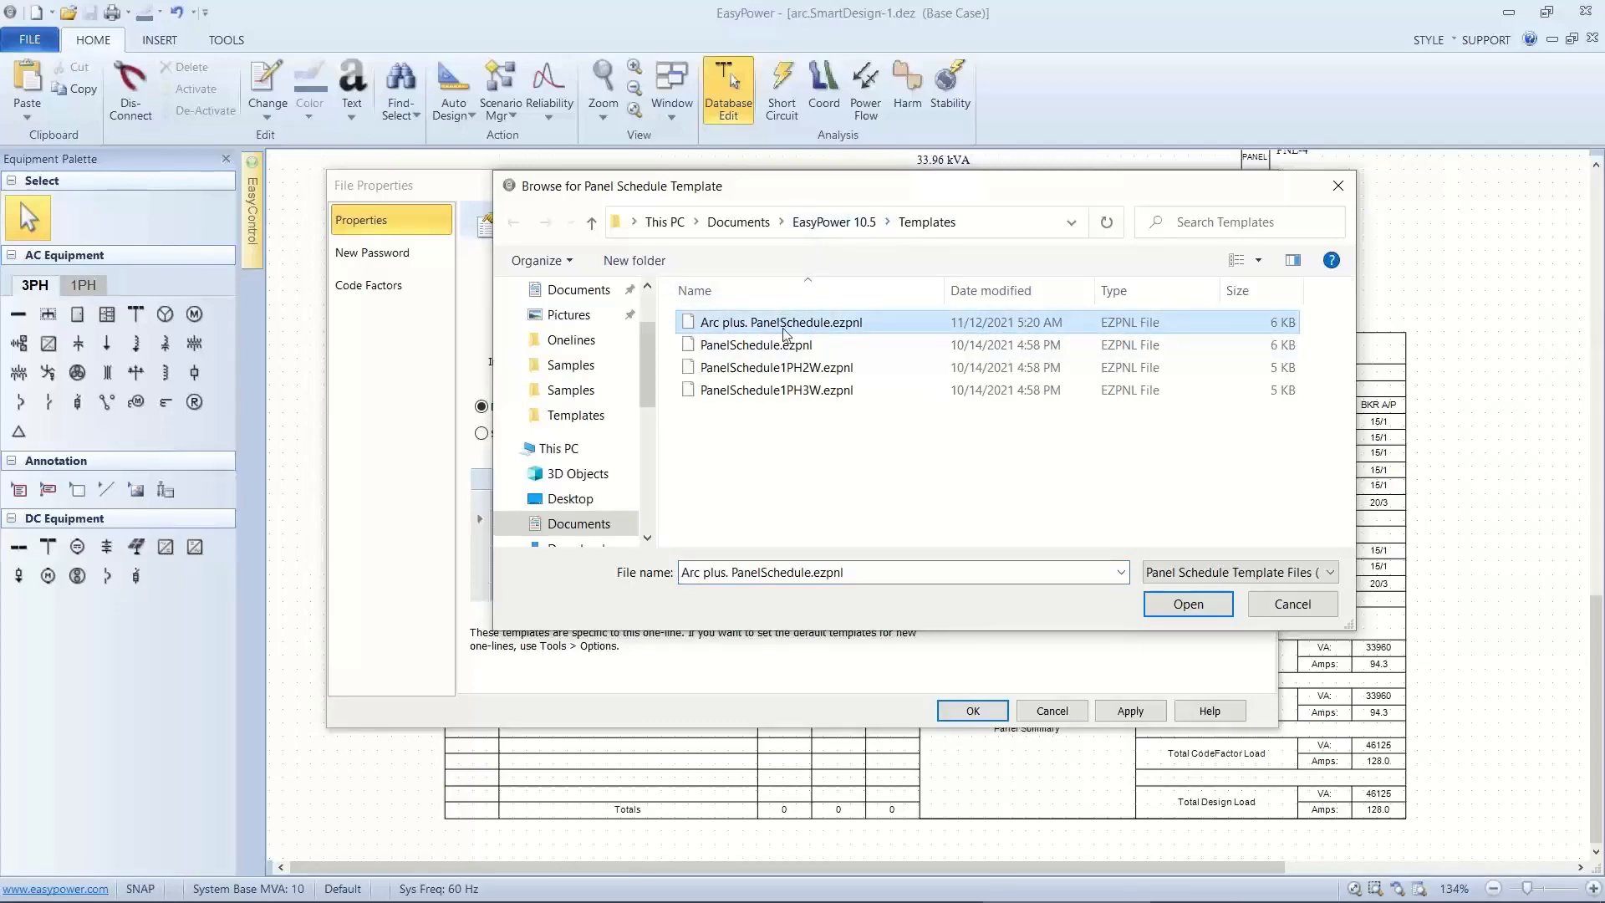
{"action": "left_click", "coordinate": [1187, 604]}
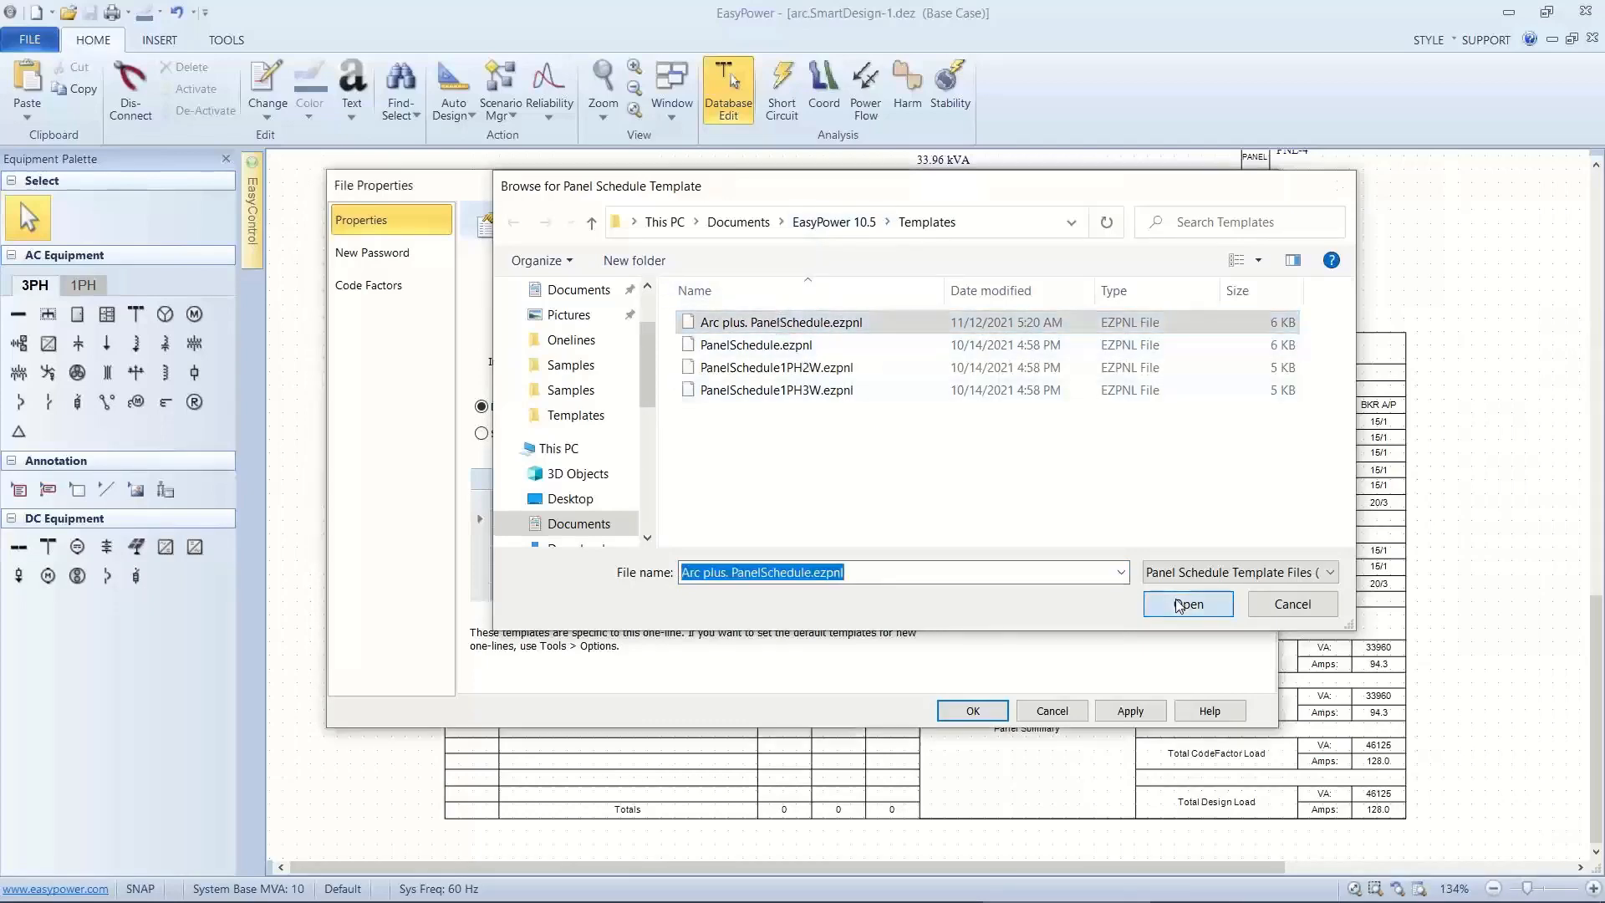
{"action": "left_click", "coordinate": [976, 710]}
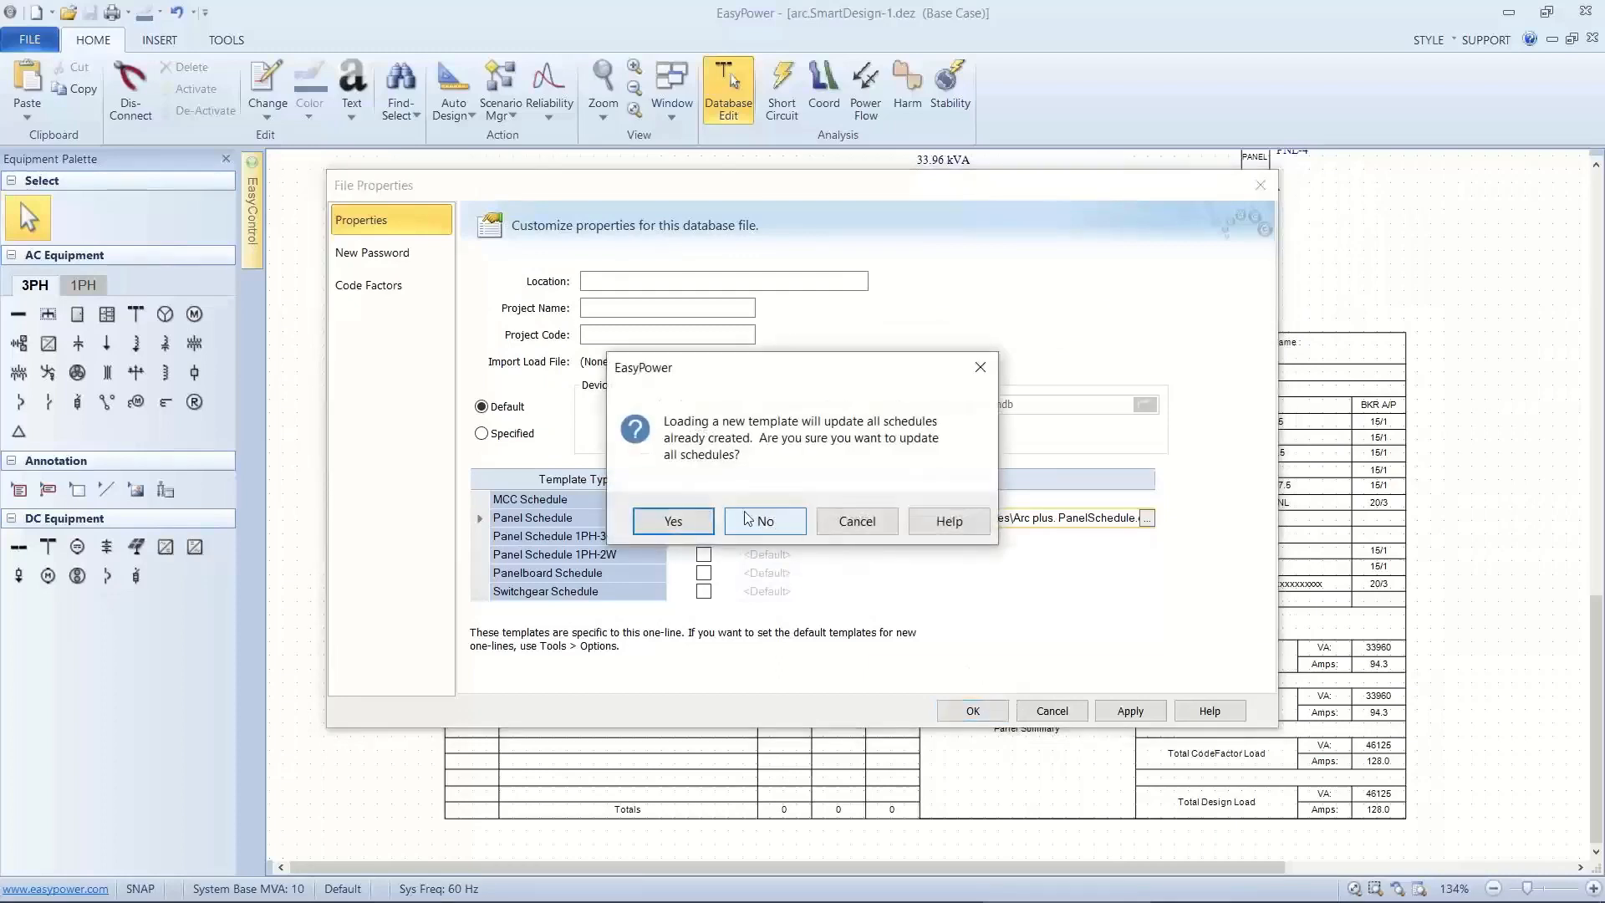
{"action": "left_click", "coordinate": [668, 519]}
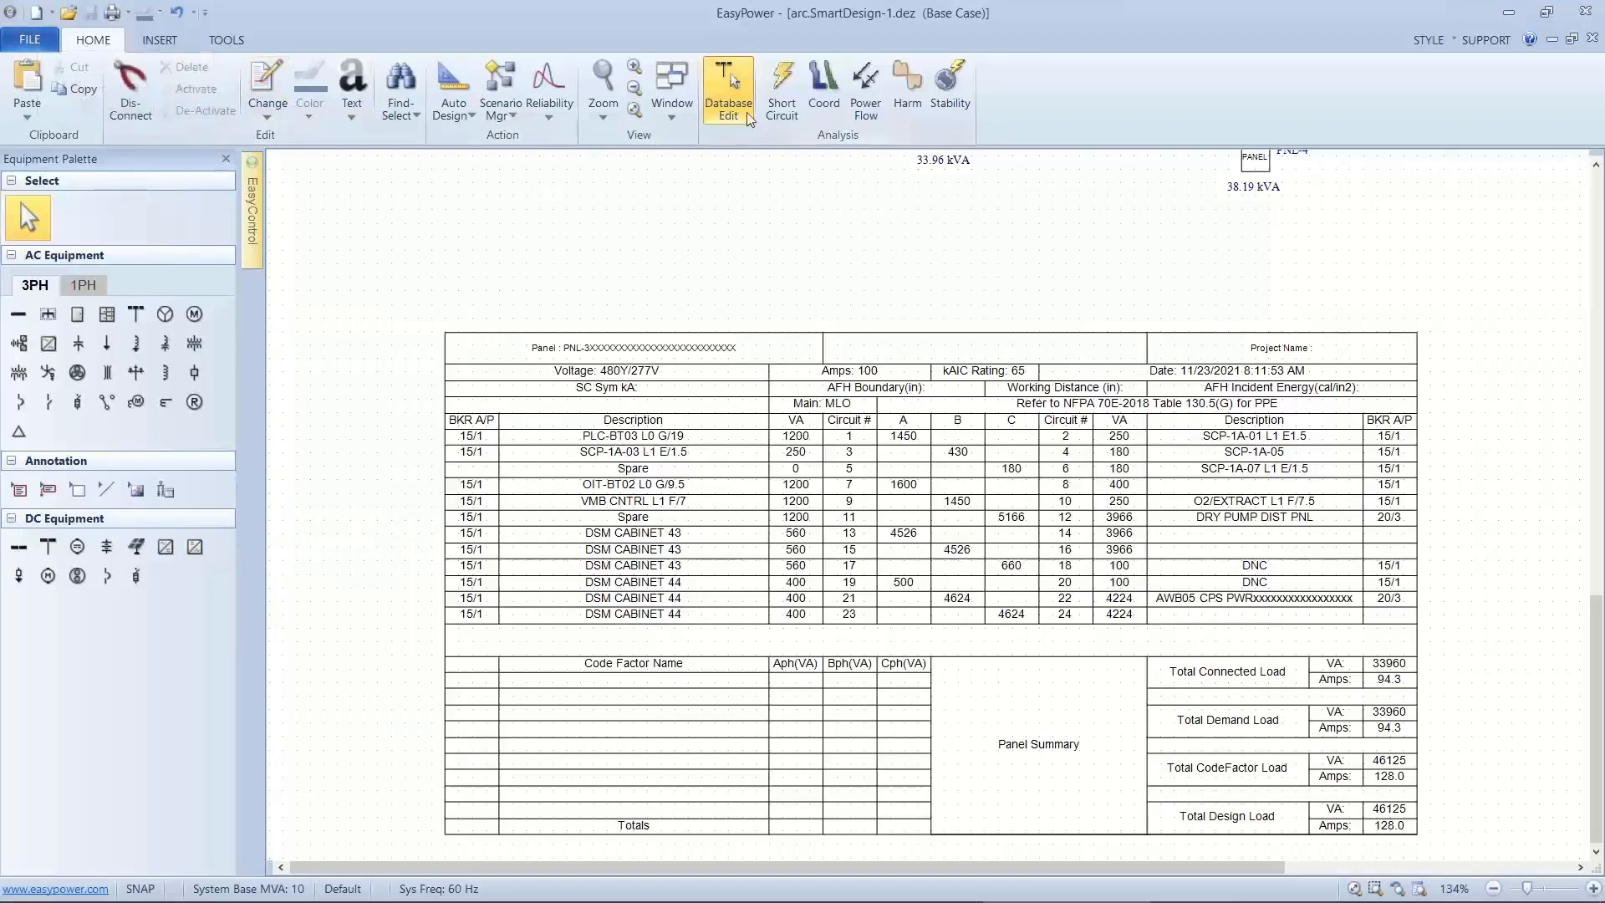
Switch to the Short Circuit focus, fault all buses and store the symmetrical kA results in the panel schedule.
{"action": "left_click", "coordinate": [776, 94]}
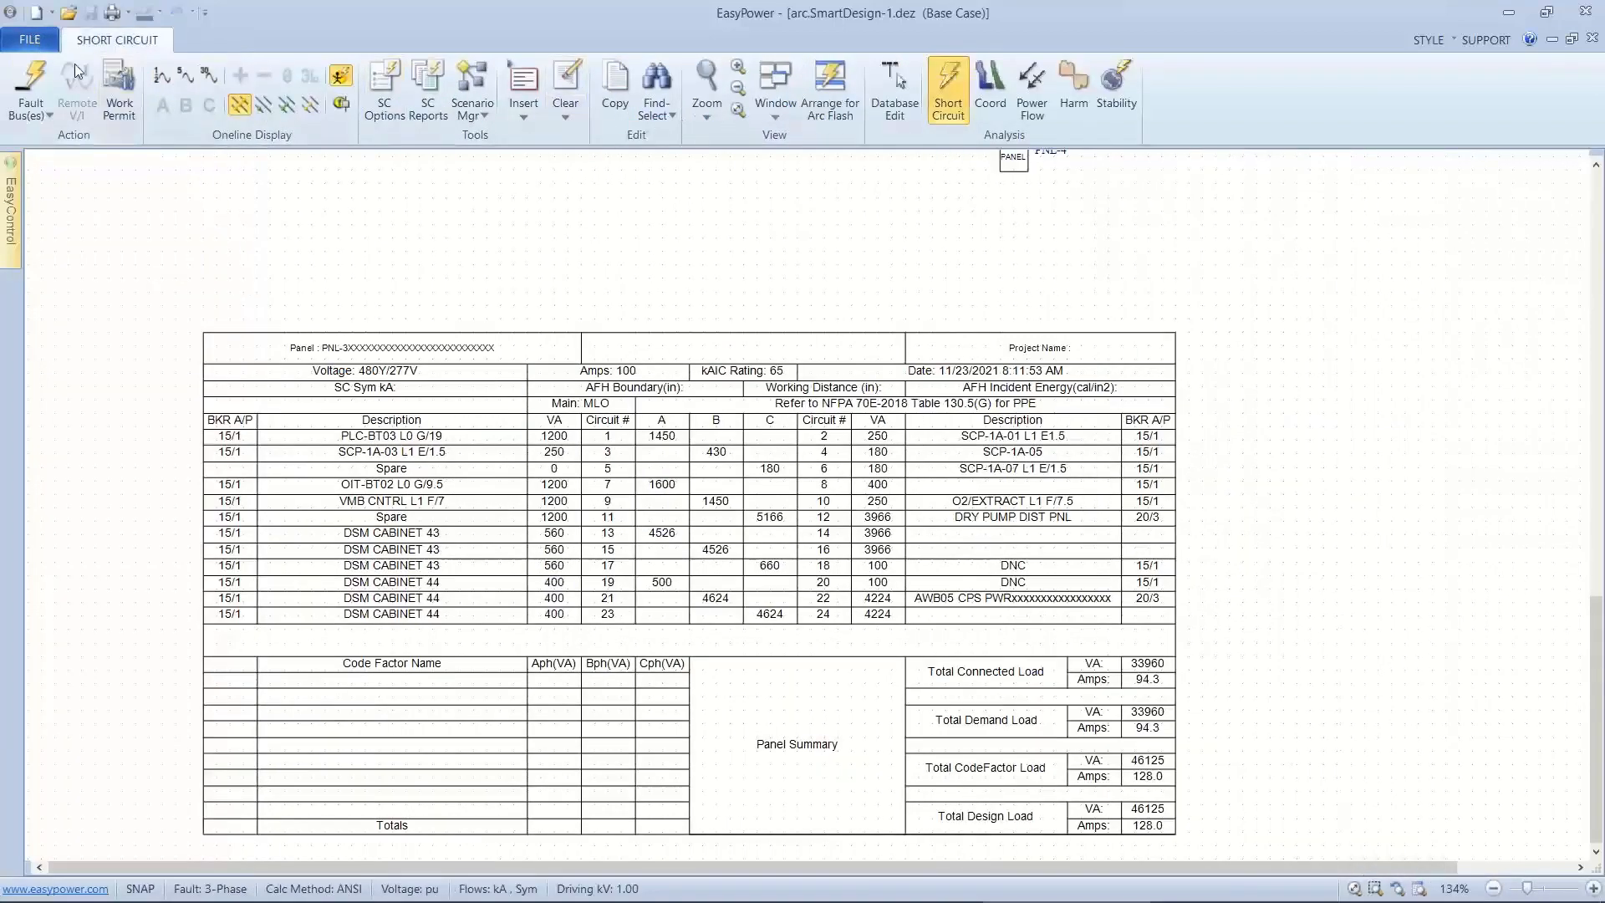
{"action": "left_click", "coordinate": [30, 82]}
{"action": "left_click", "coordinate": [31, 110]}
{"action": "mouse_move", "coordinate": [57, 185]}
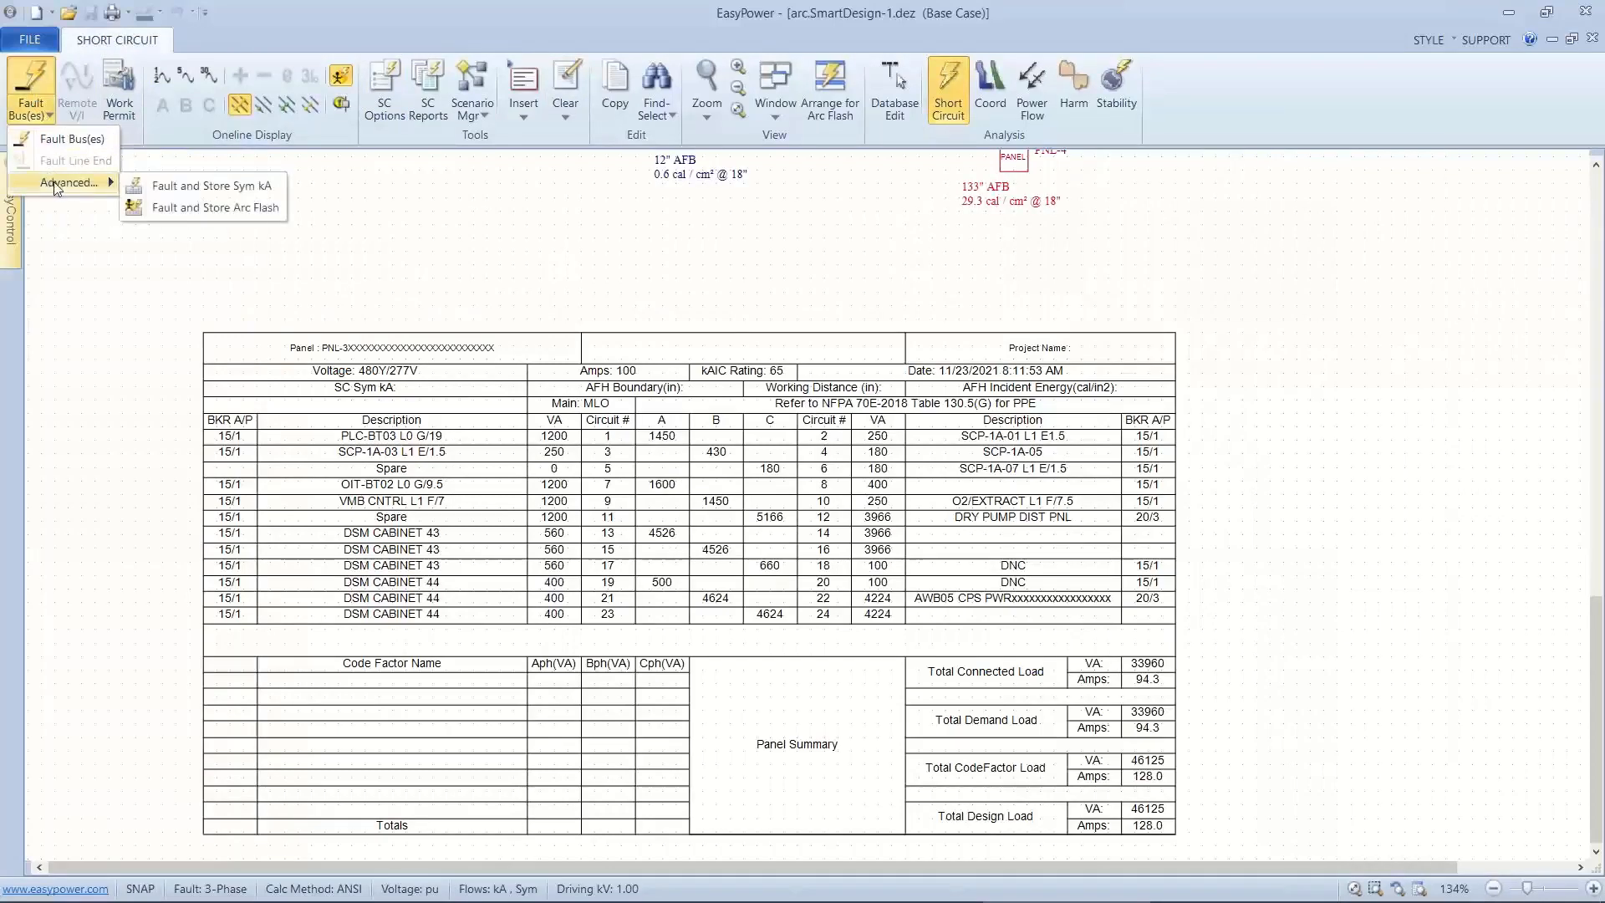
{"action": "left_click", "coordinate": [164, 186]}
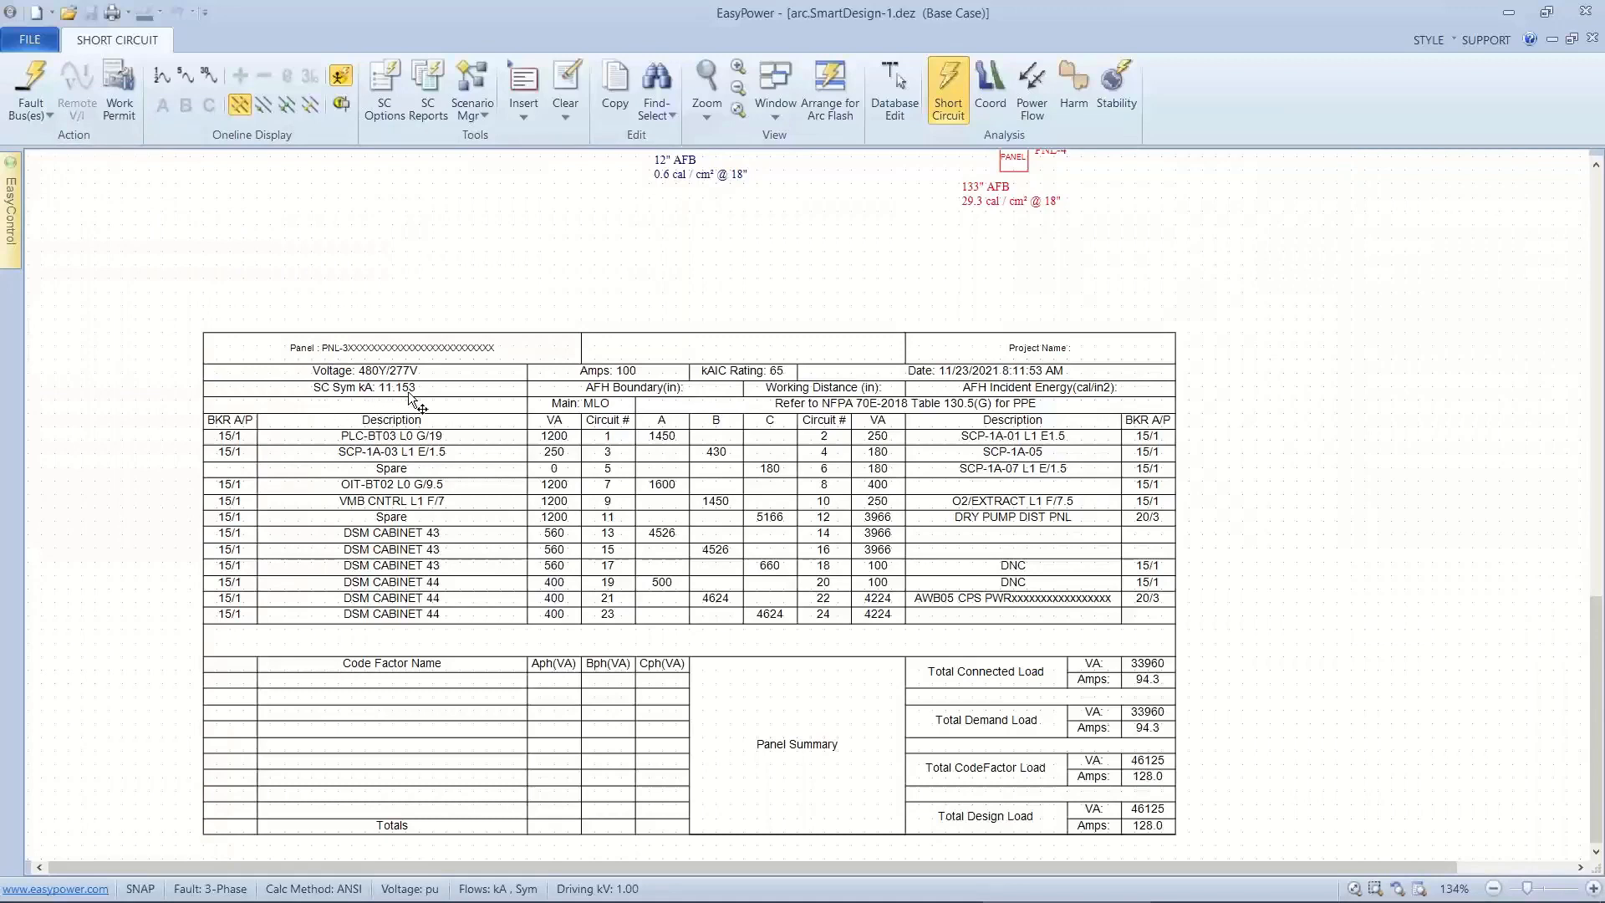
Fault the buses and store the arc flash results in the panel schedule.
{"action": "left_click", "coordinate": [52, 115]}
{"action": "mouse_move", "coordinate": [71, 182]}
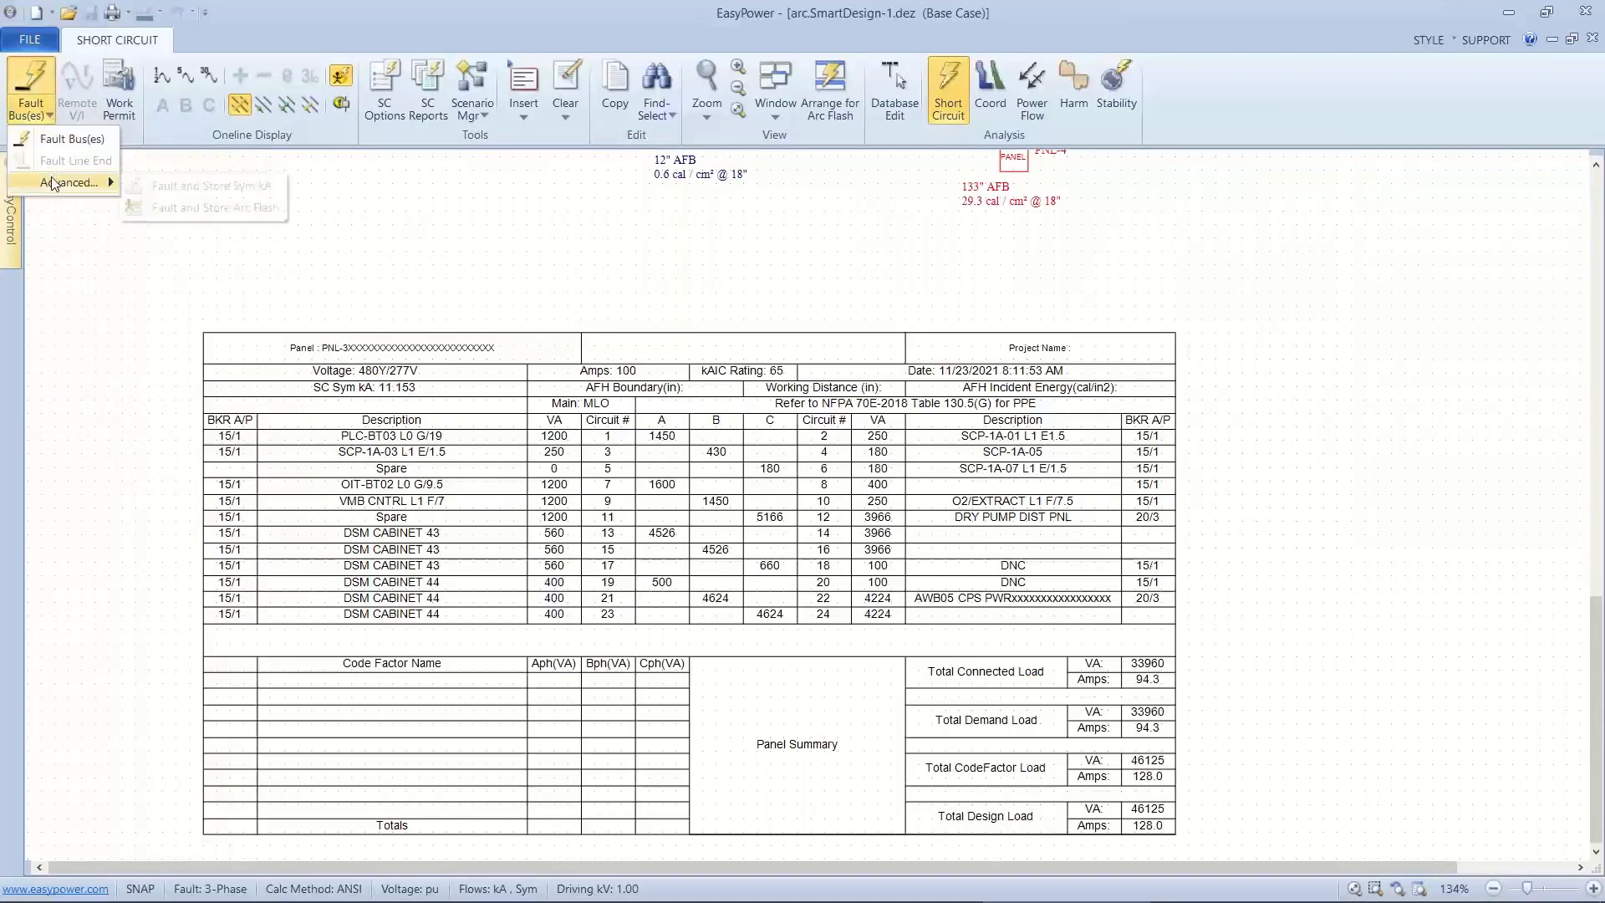
{"action": "left_click", "coordinate": [165, 210]}
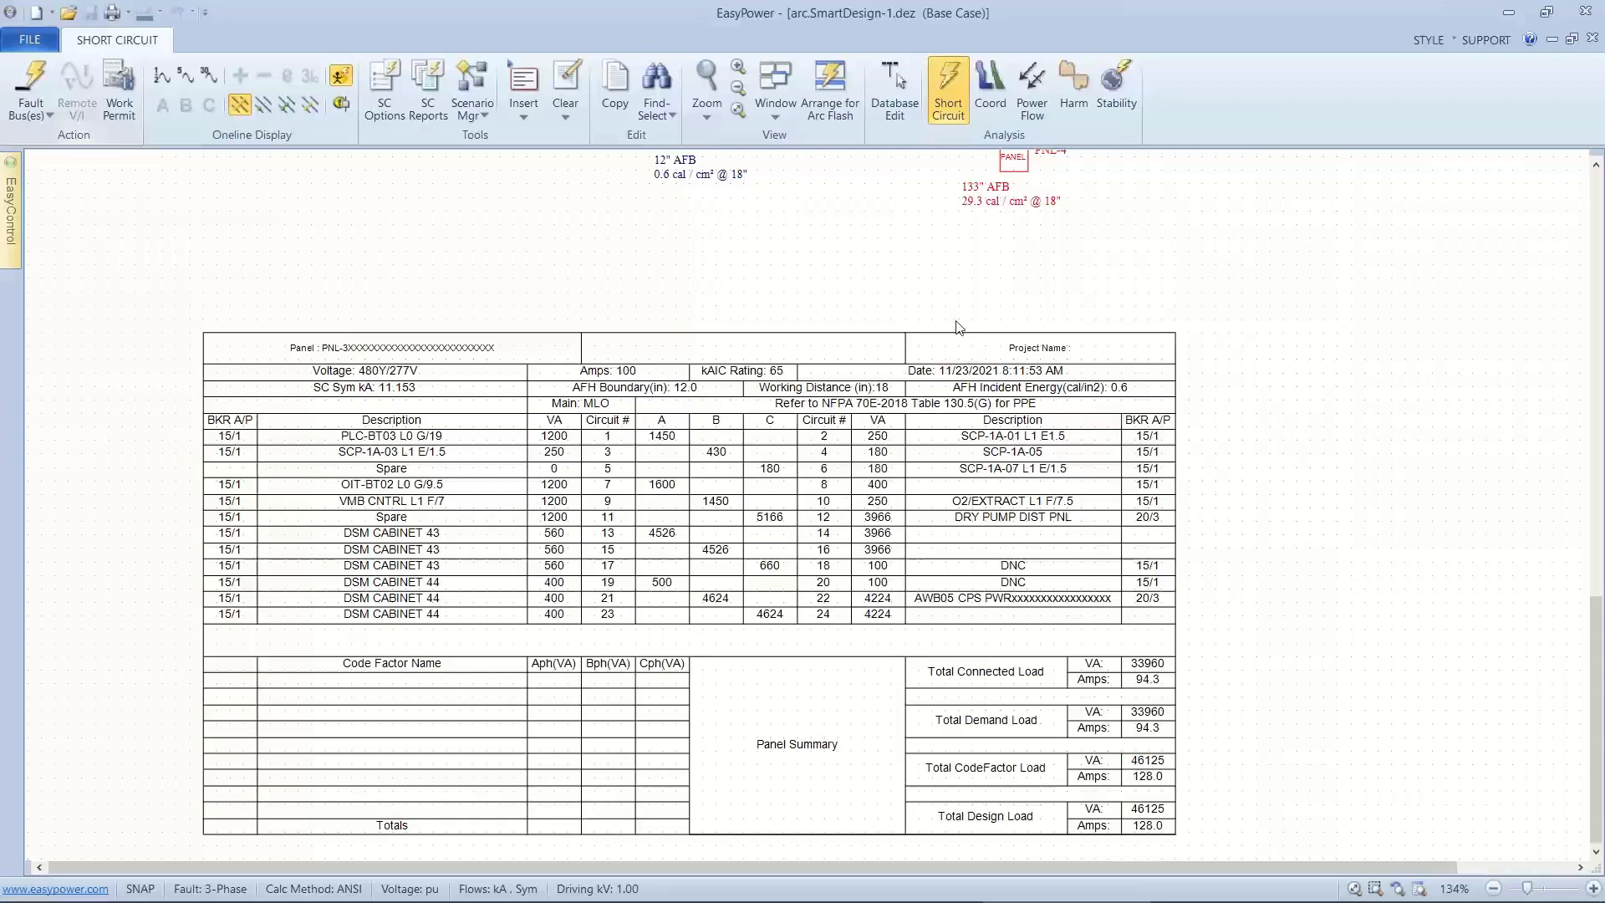
Bring the panels above the schedule into view, arrange the windows for arc flash and activate the Arc Flash Hazard Report.
{"action": "scroll", "coordinate": [960, 326], "scroll_direction": "down", "scroll_amount": 1}
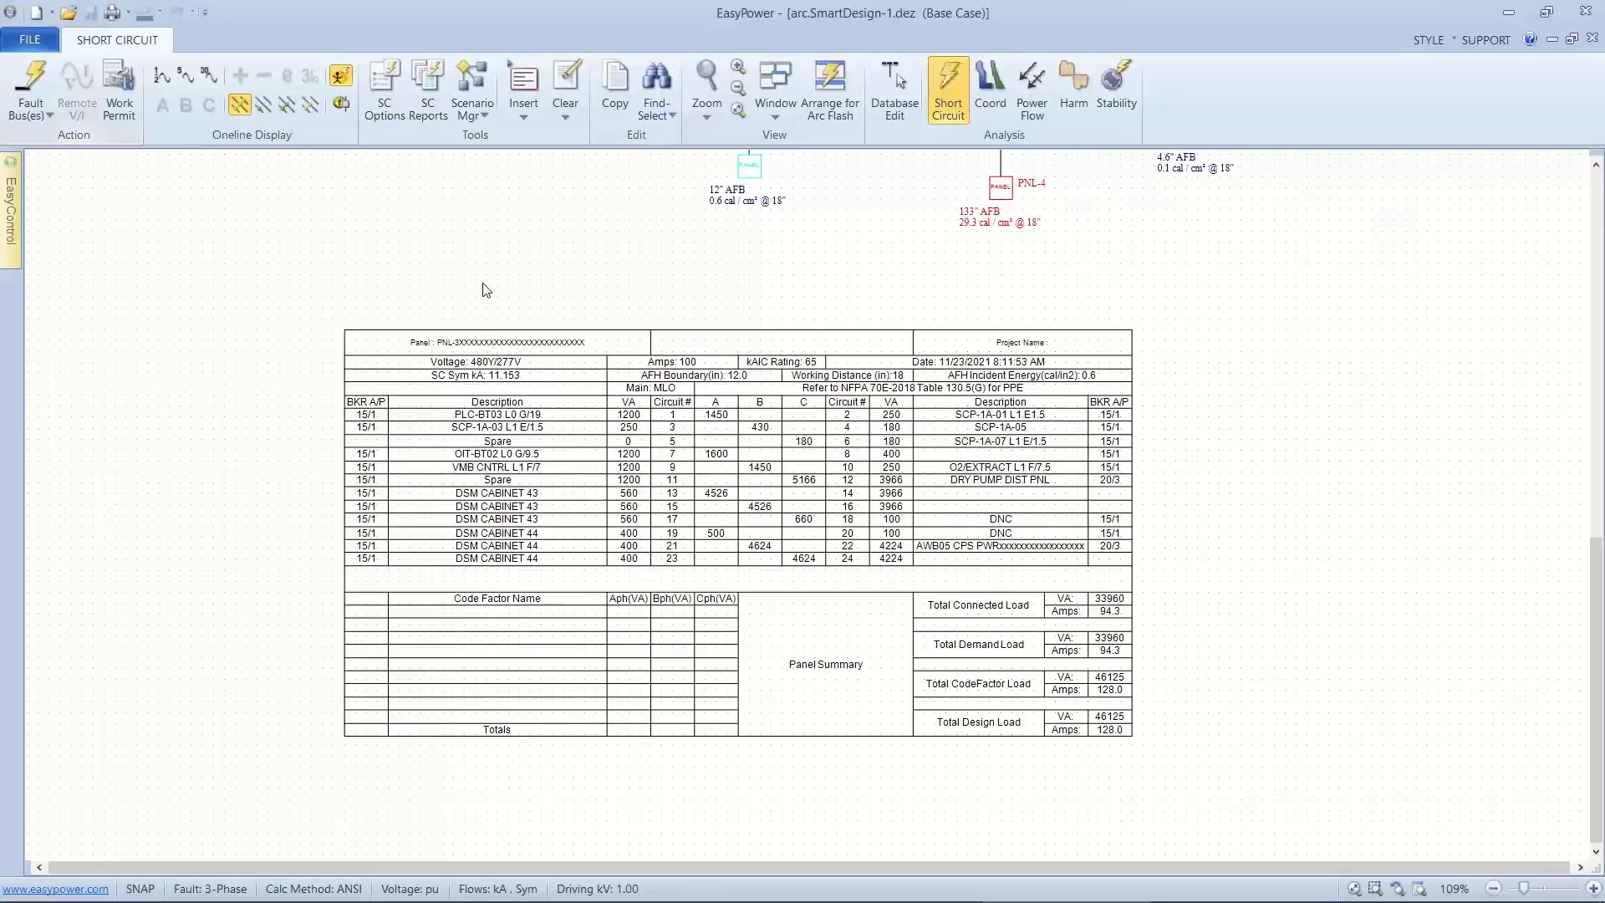
{"action": "left_click_drag", "start_coordinate": [491, 331], "coordinate": [535, 491]}
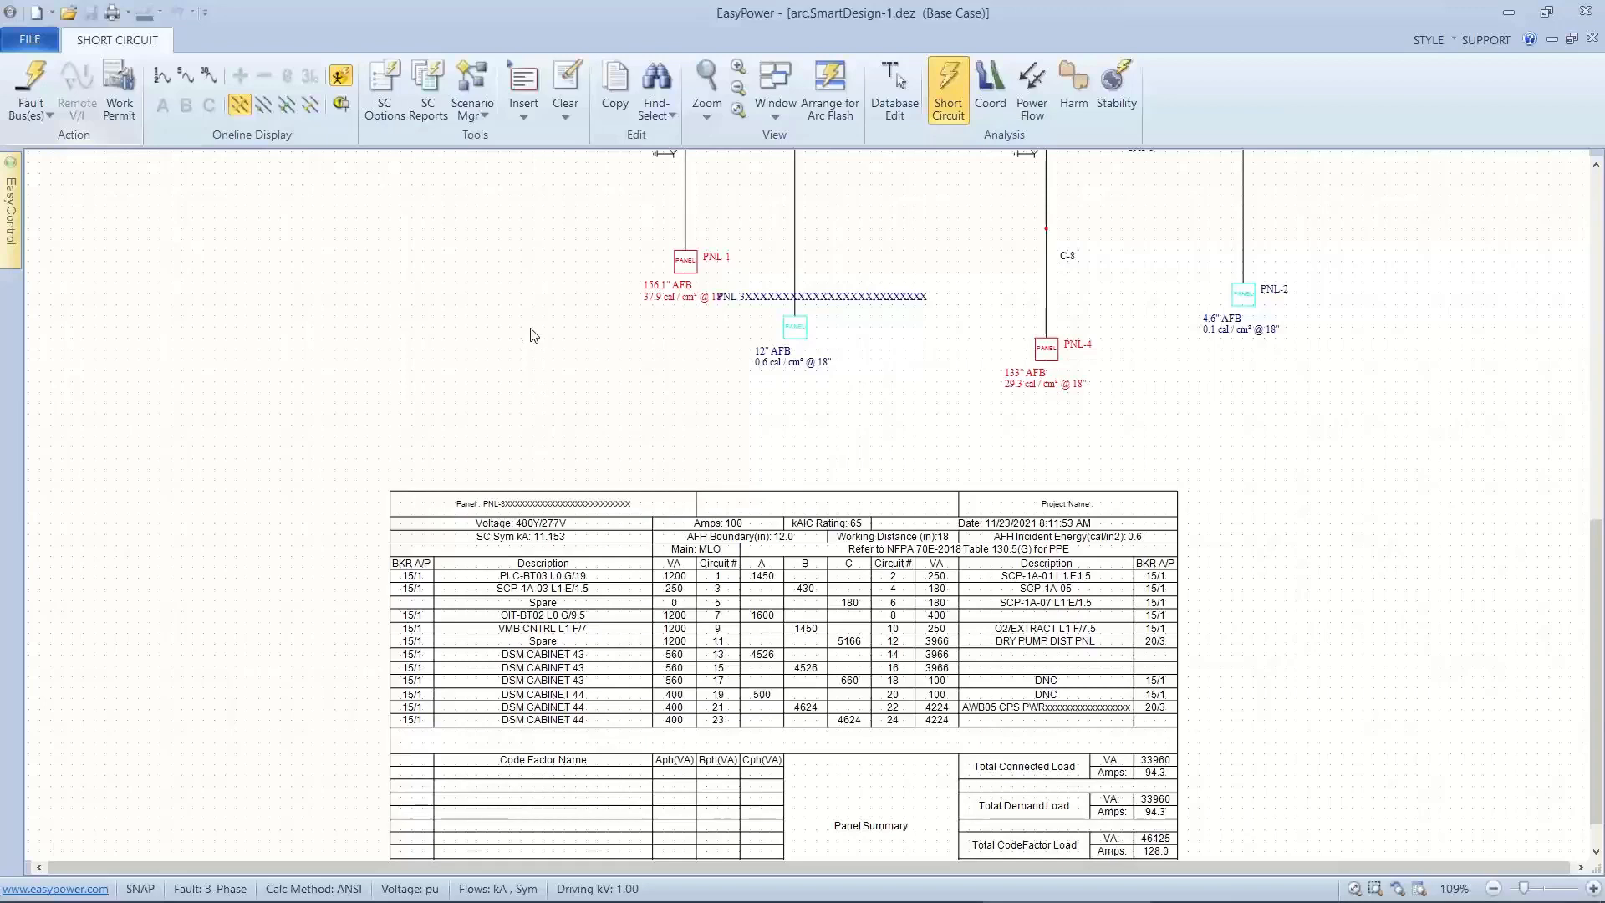
{"action": "left_click", "coordinate": [849, 107]}
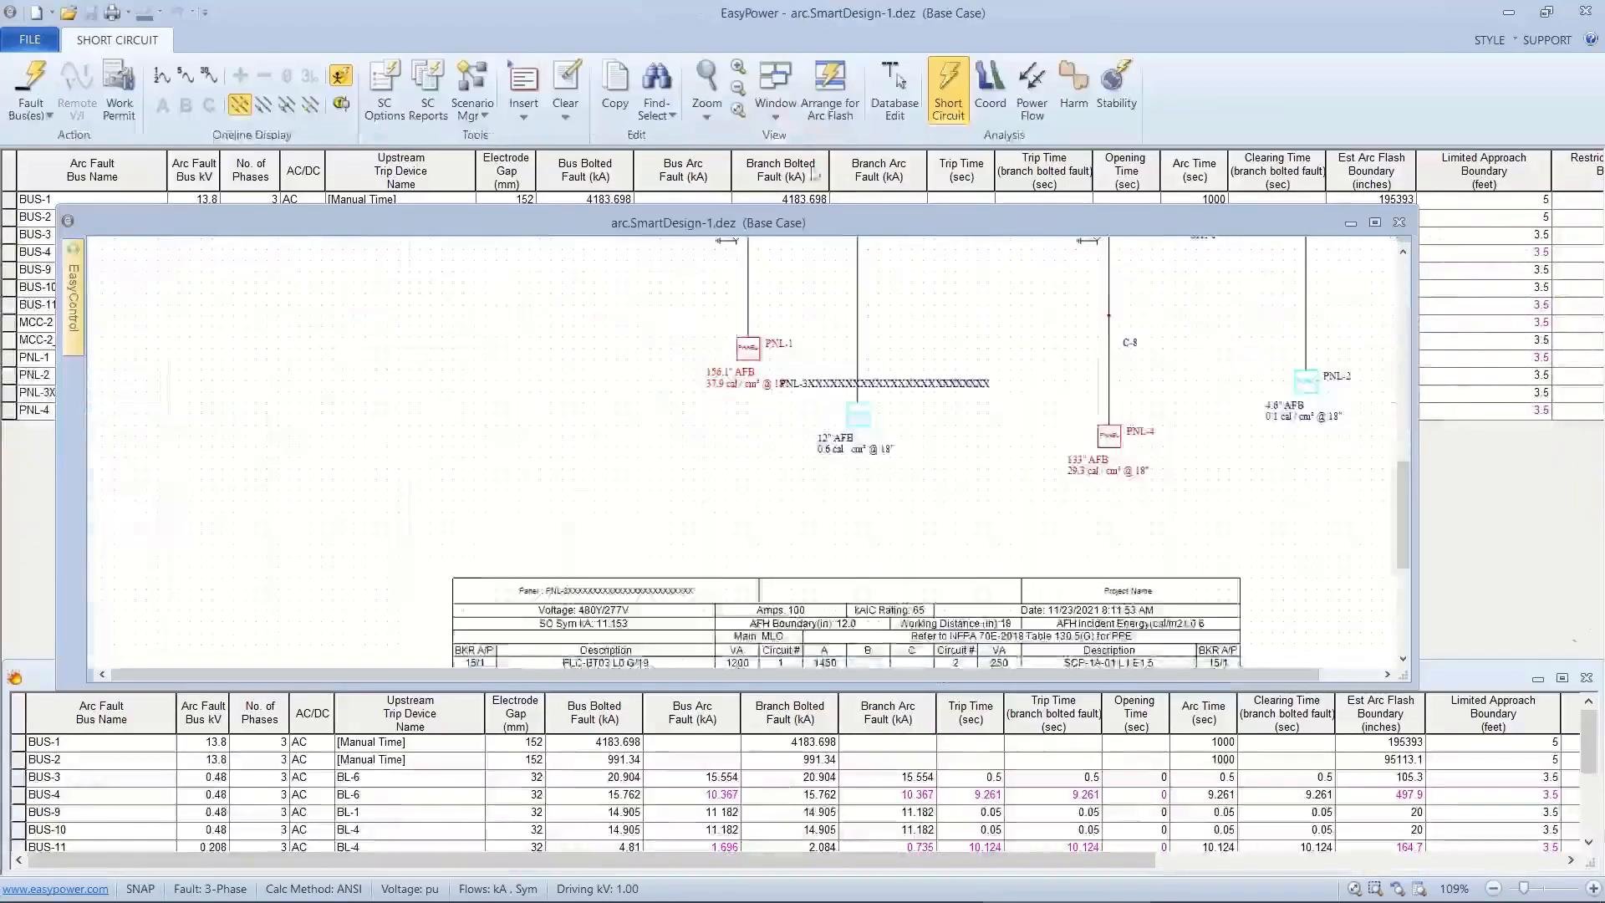
{"action": "left_click", "coordinate": [670, 669]}
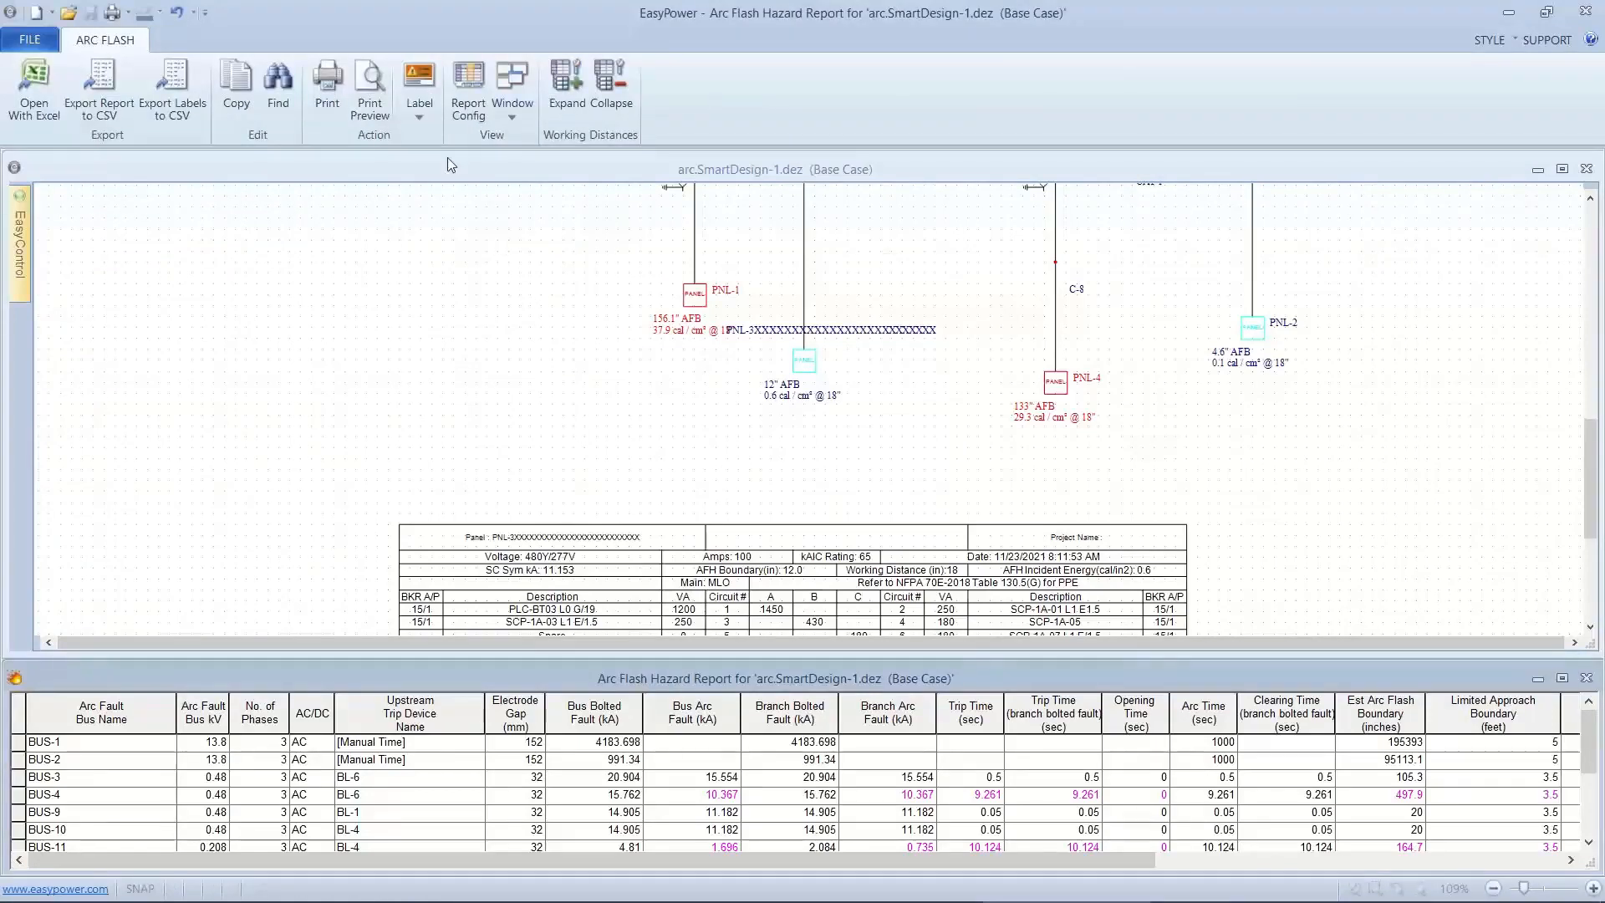
Open the label designer from the Arc Flash Hazard Report and enlarge its window to show the whole label preview.
{"action": "left_click", "coordinate": [420, 106]}
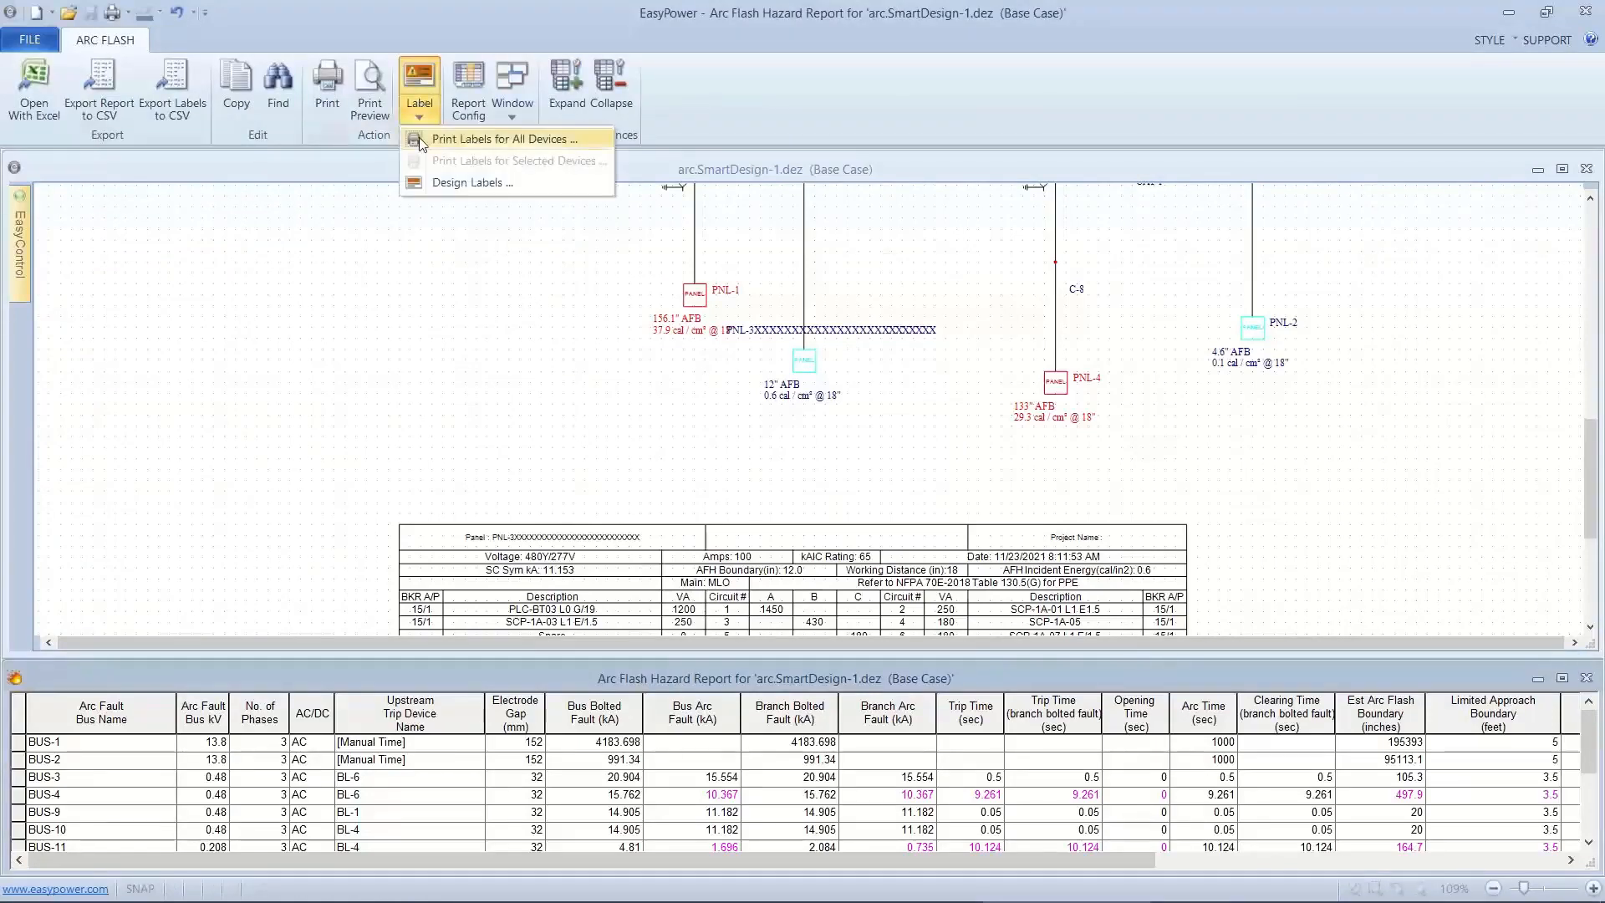
{"action": "left_click", "coordinate": [428, 183]}
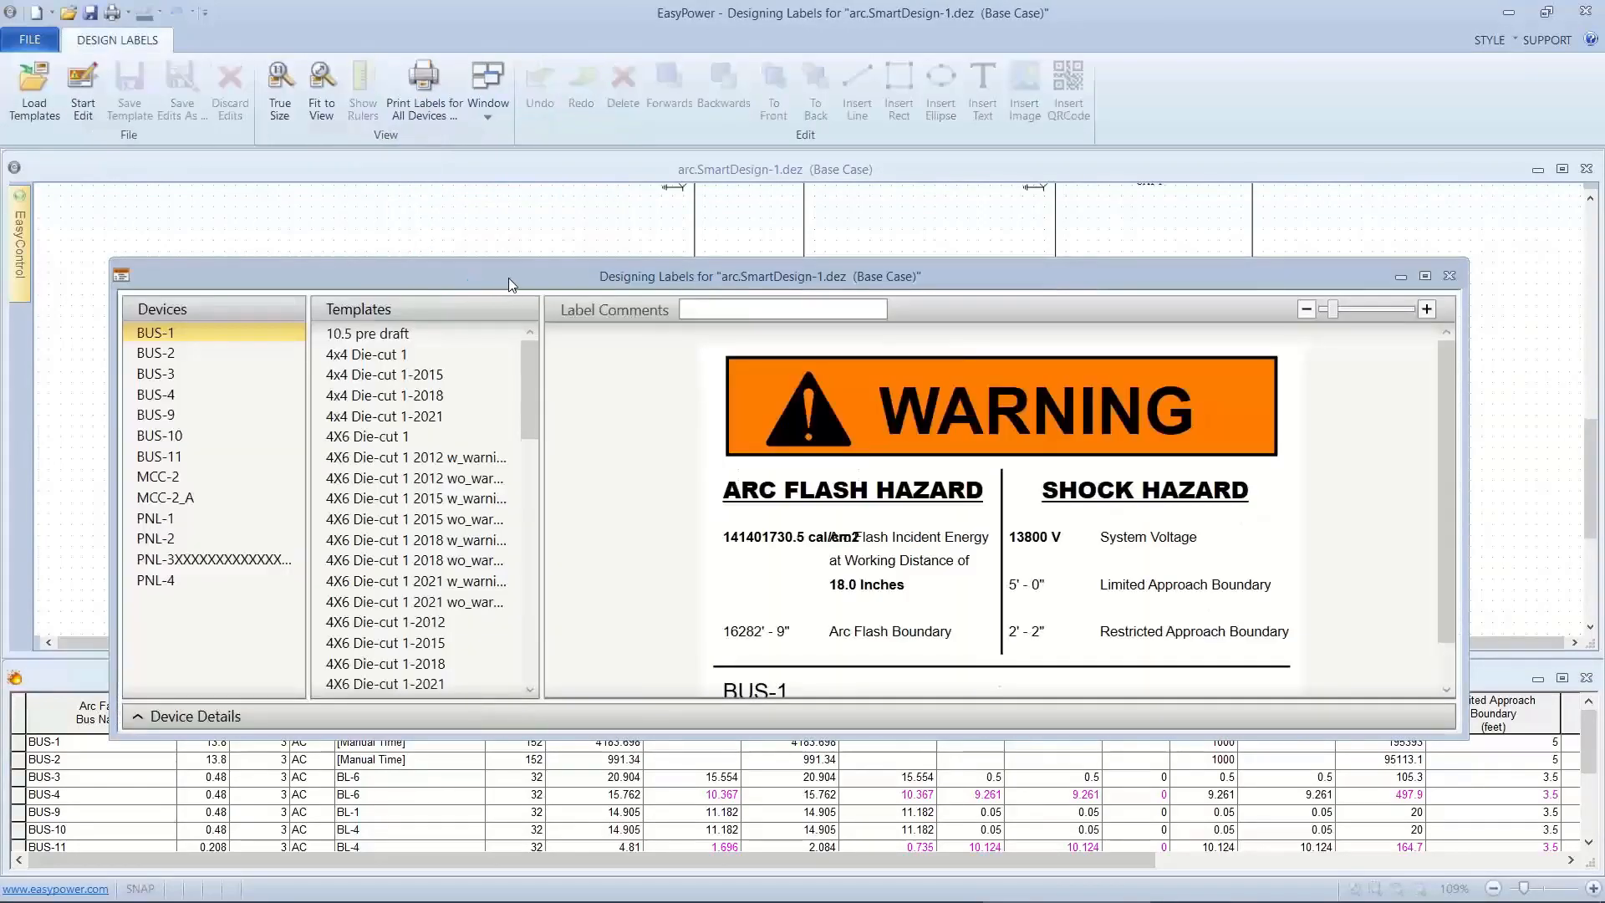
{"action": "left_click_drag", "start_coordinate": [513, 285], "coordinate": [519, 157]}
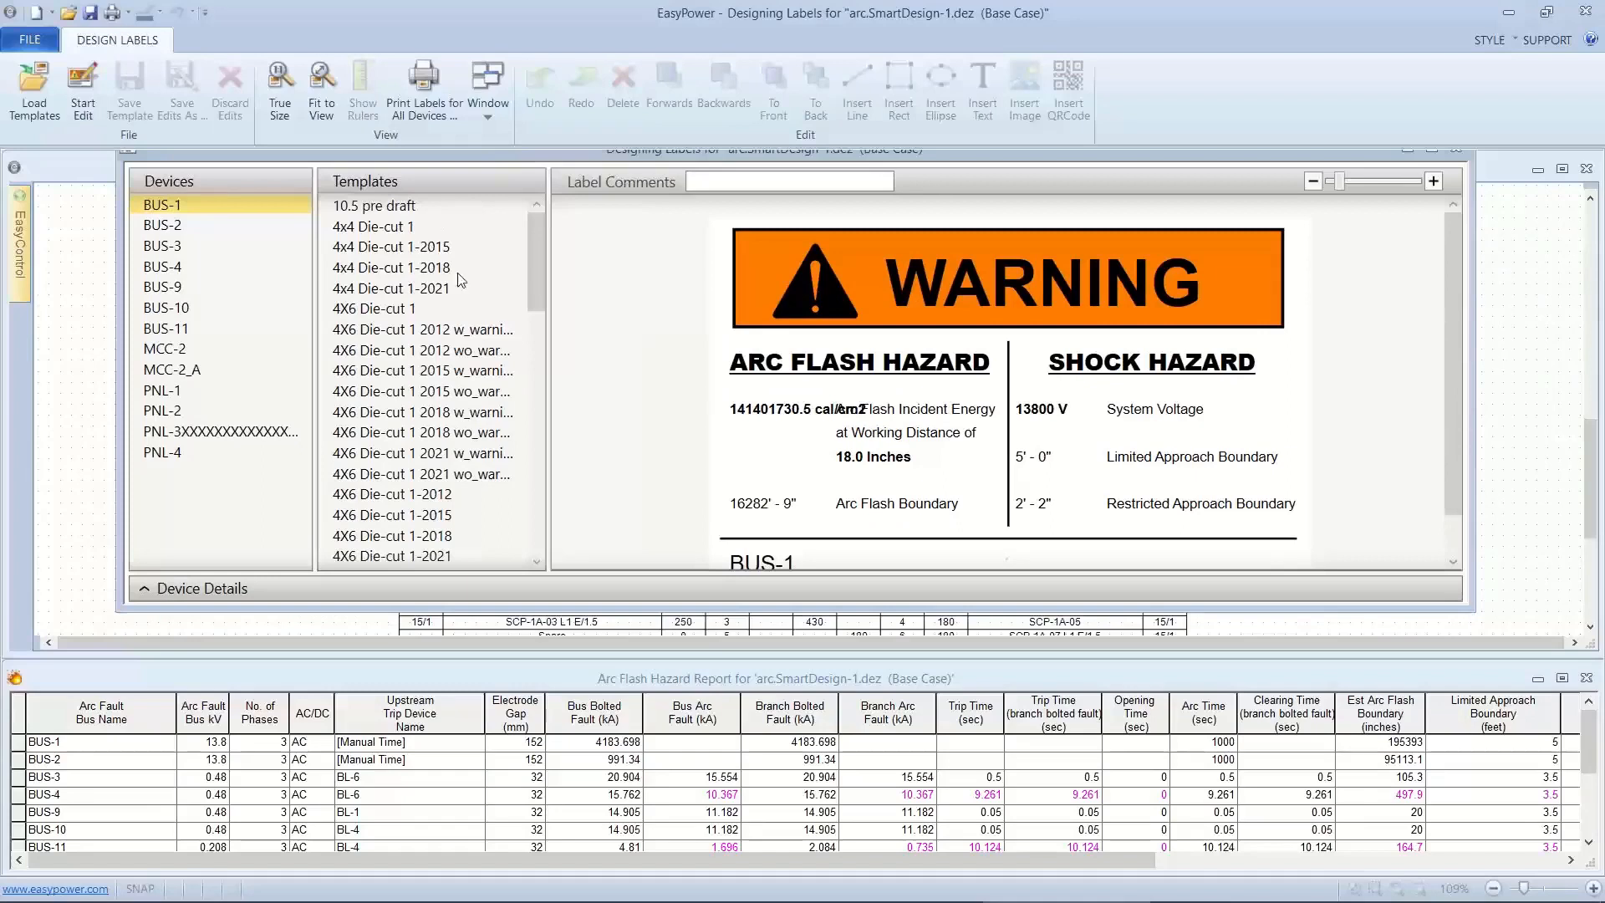
{"action": "left_click_drag", "start_coordinate": [1473, 611], "coordinate": [1478, 741]}
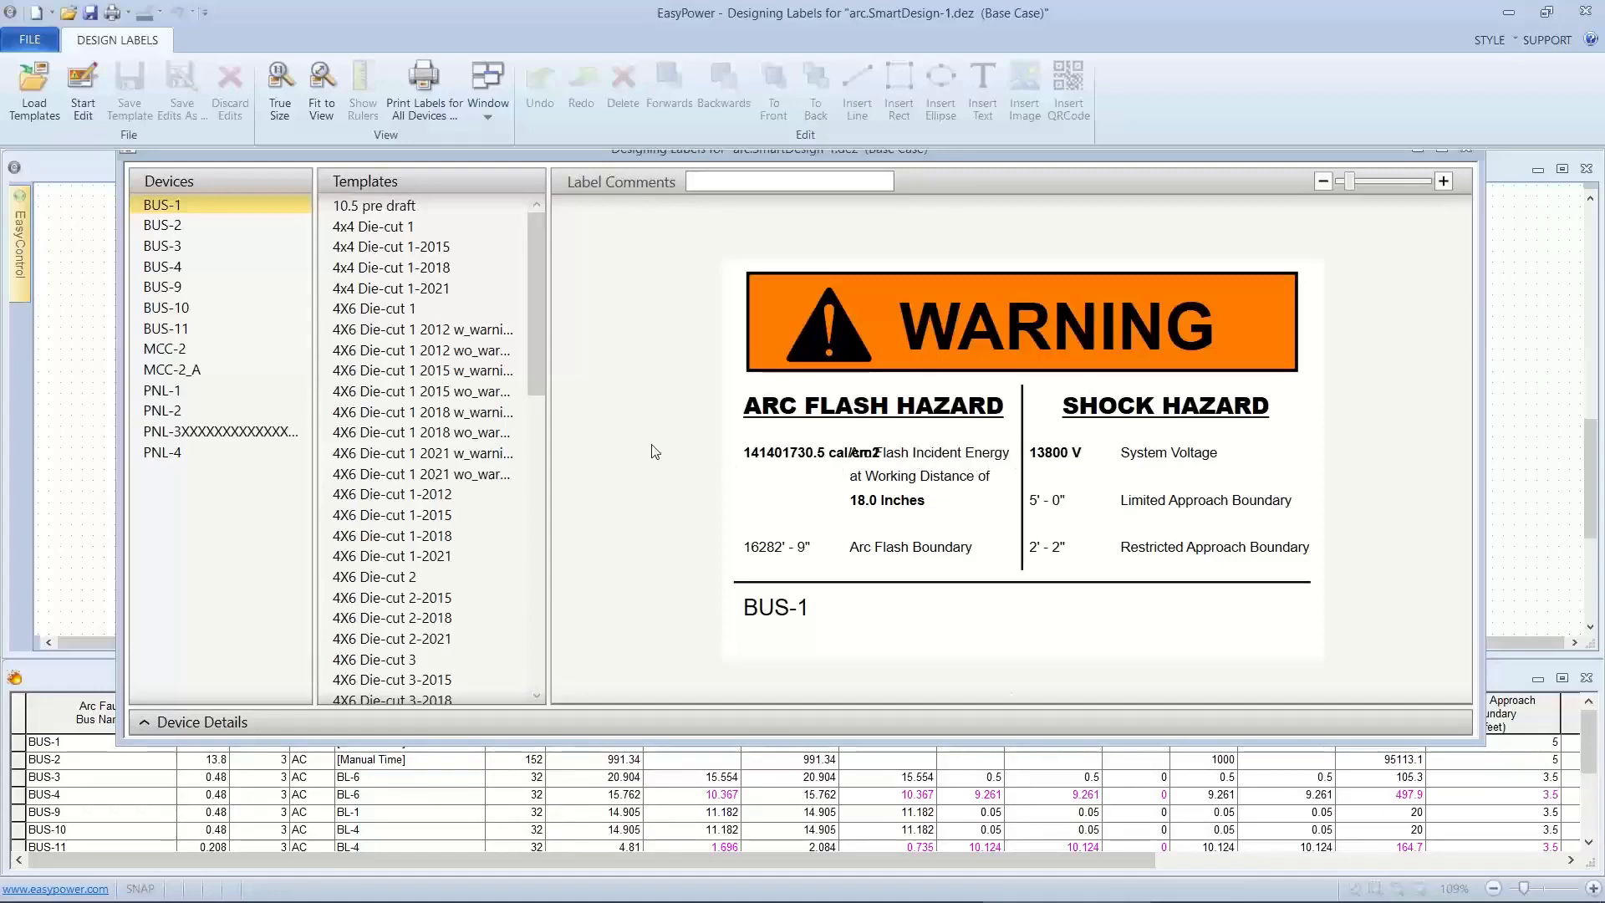
Preview the BUS-11 label with the 4X6 Die-cut 1 2012 templates, first with the warning header and then without it.
{"action": "left_click", "coordinate": [165, 334]}
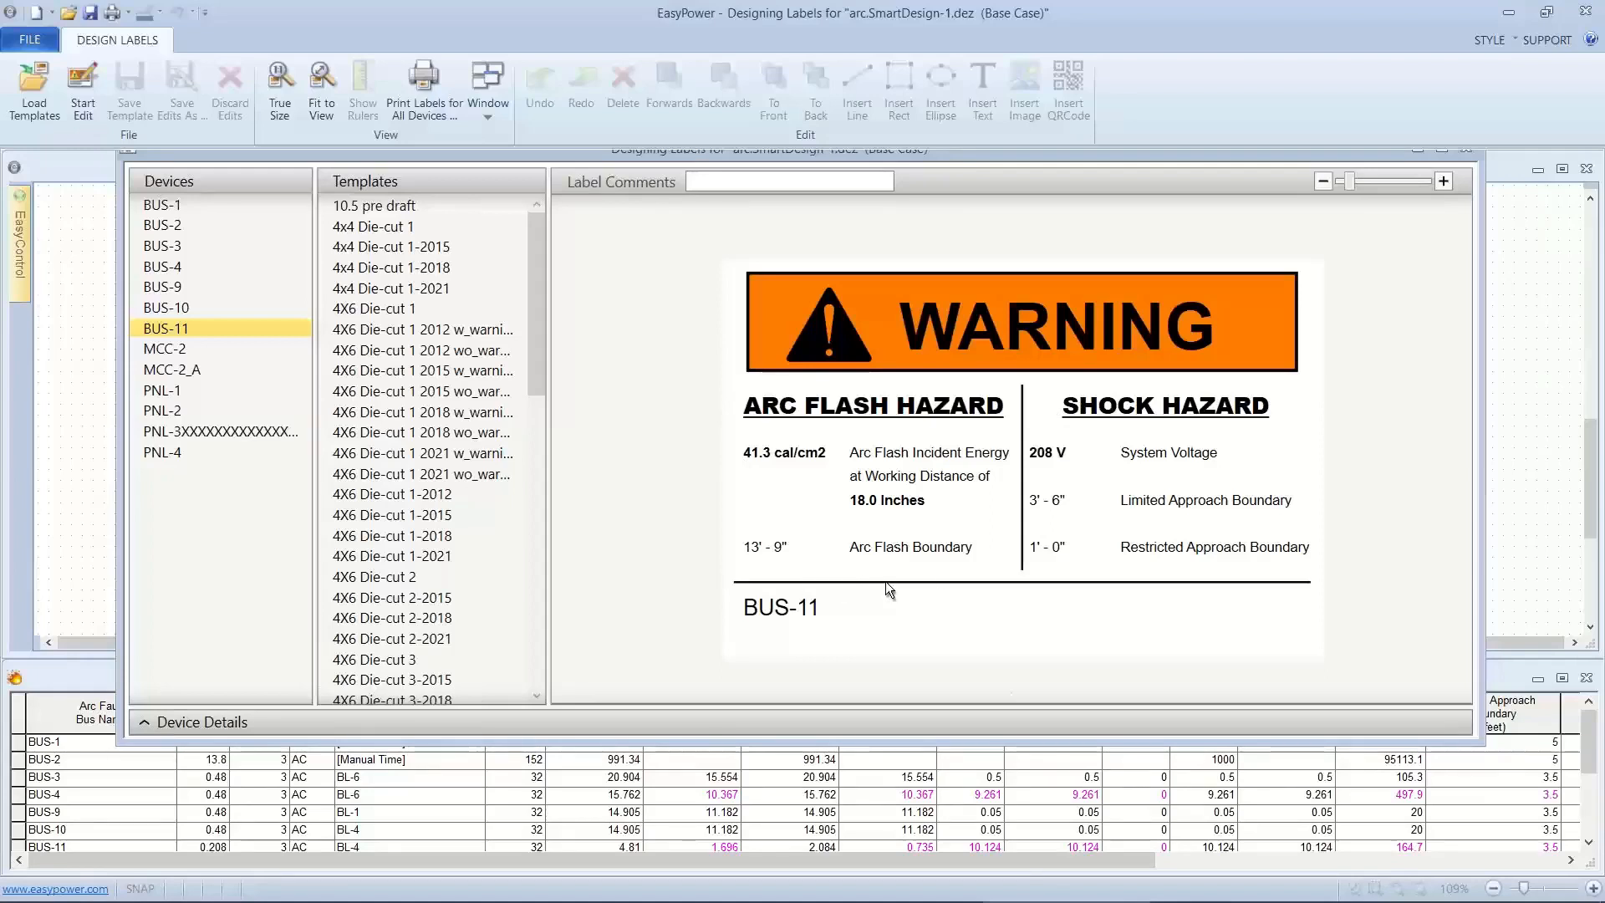
{"action": "left_click", "coordinate": [407, 332]}
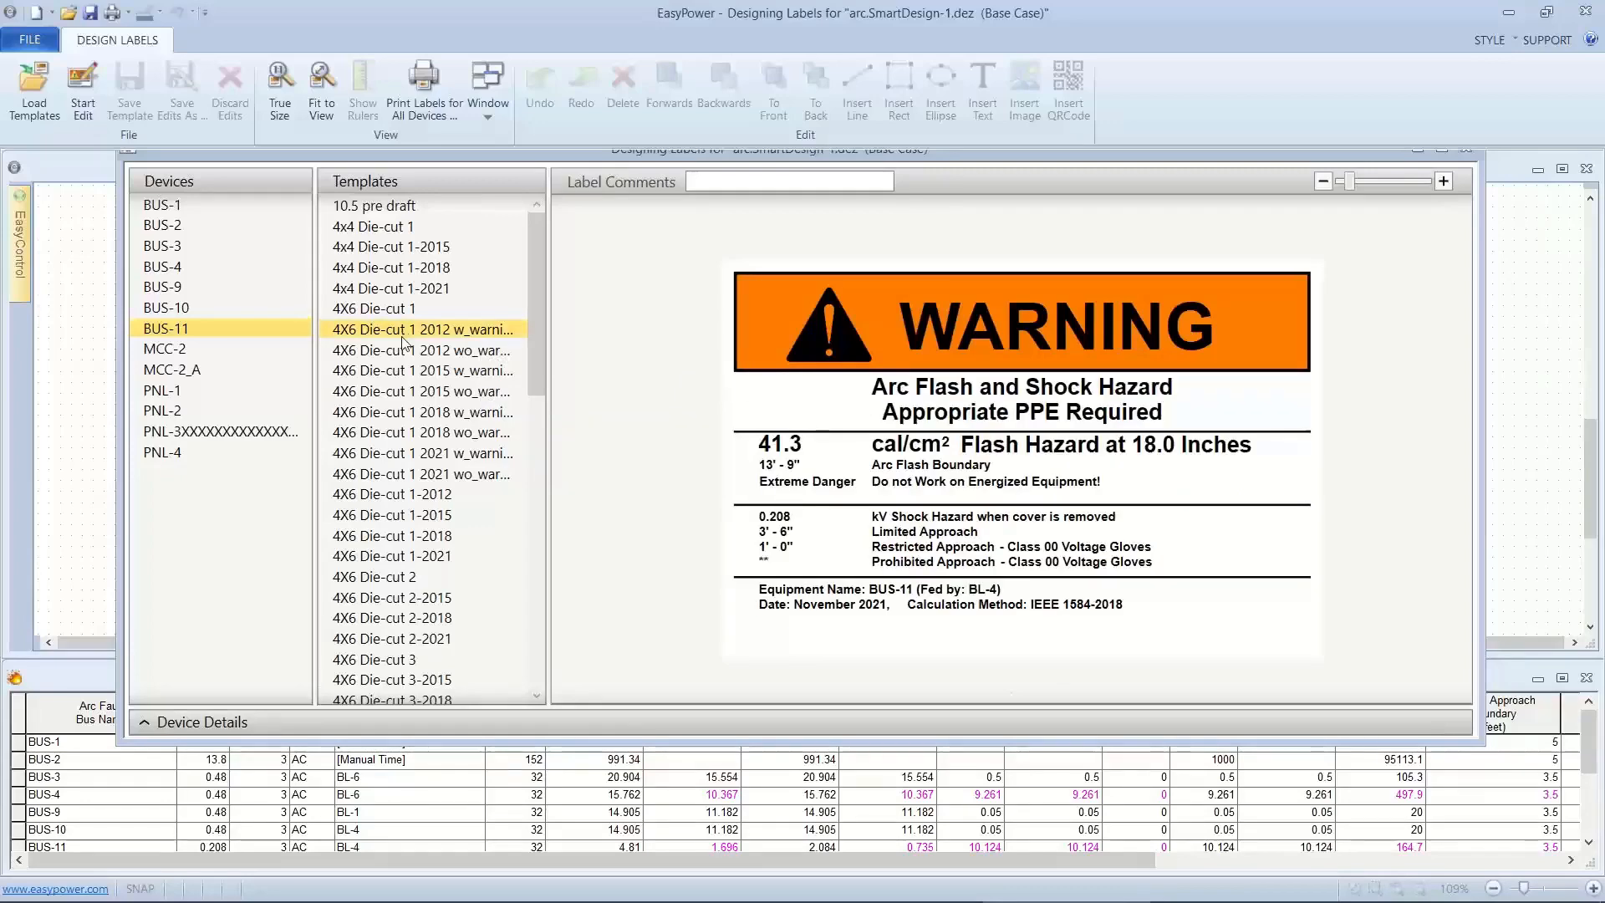
{"action": "left_click", "coordinate": [404, 351]}
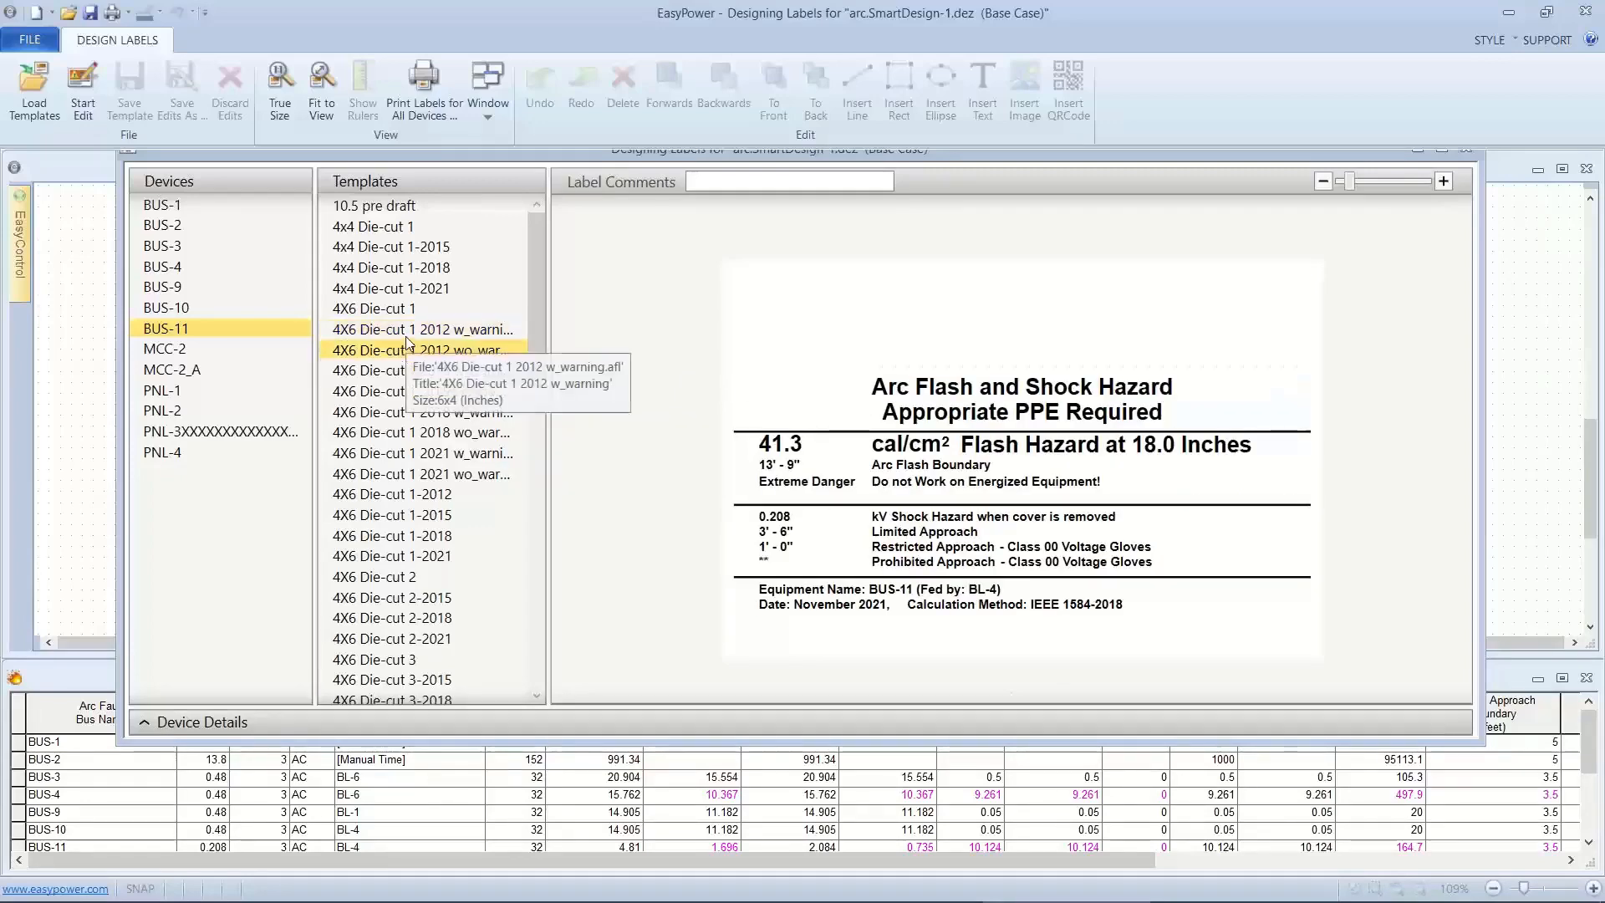
Preview the BUS-11 label with the three Default 4x6 templates and Default 6x8 With Colored Header, and look through the template list.
{"action": "scroll", "coordinate": [405, 338], "scroll_direction": "down", "scroll_amount": 3}
{"action": "scroll", "coordinate": [406, 338], "scroll_direction": "down", "scroll_amount": 4}
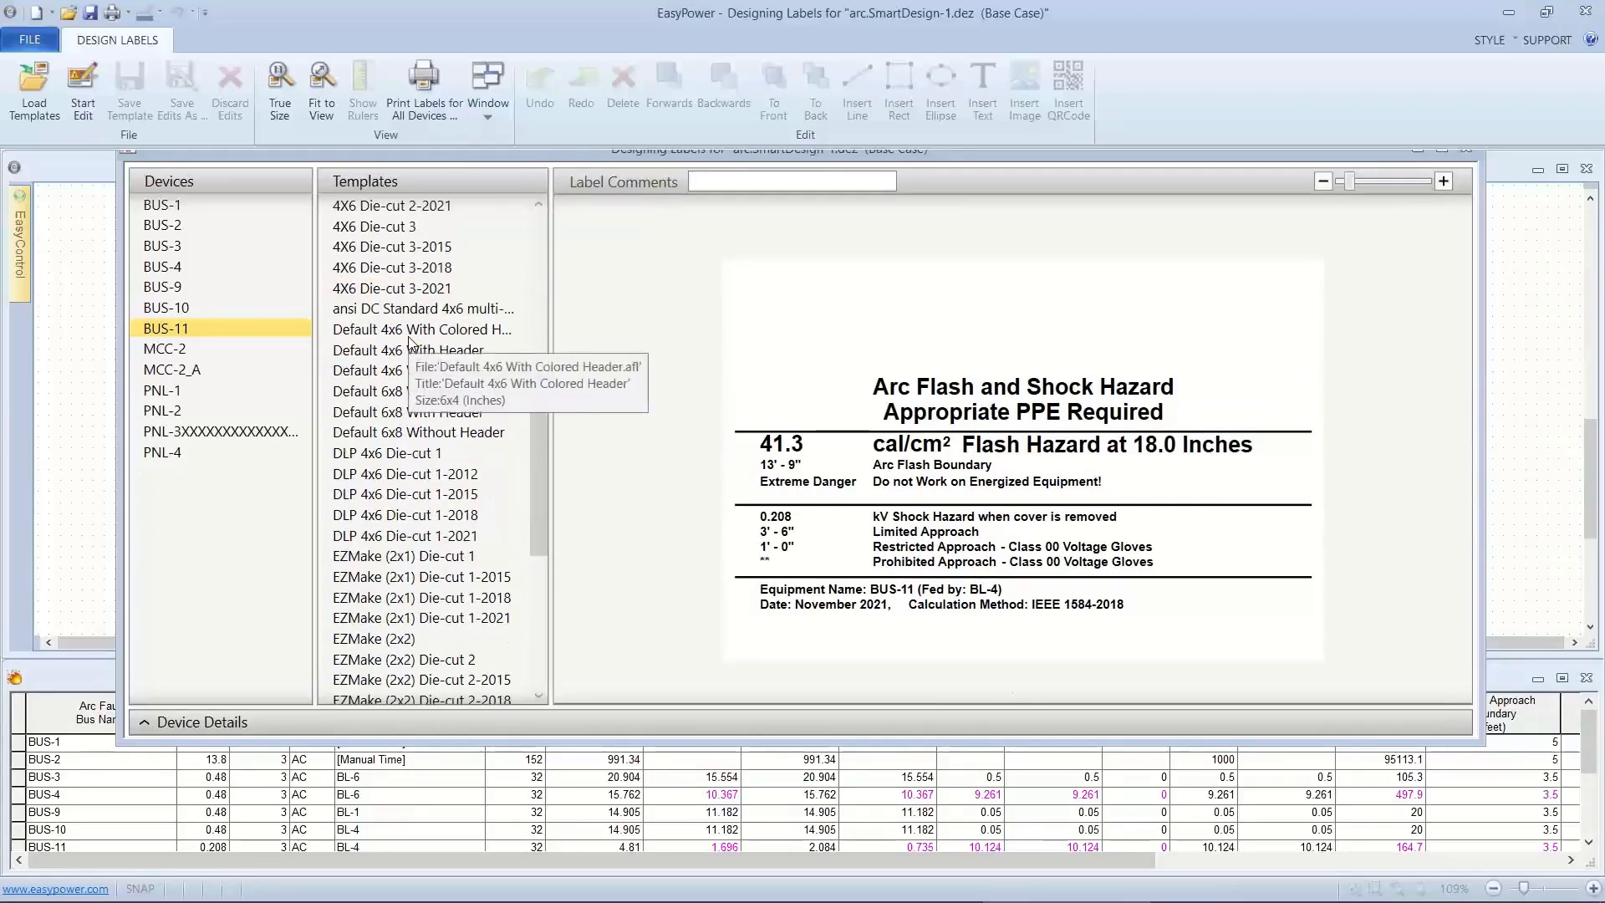
{"action": "left_click", "coordinate": [413, 335]}
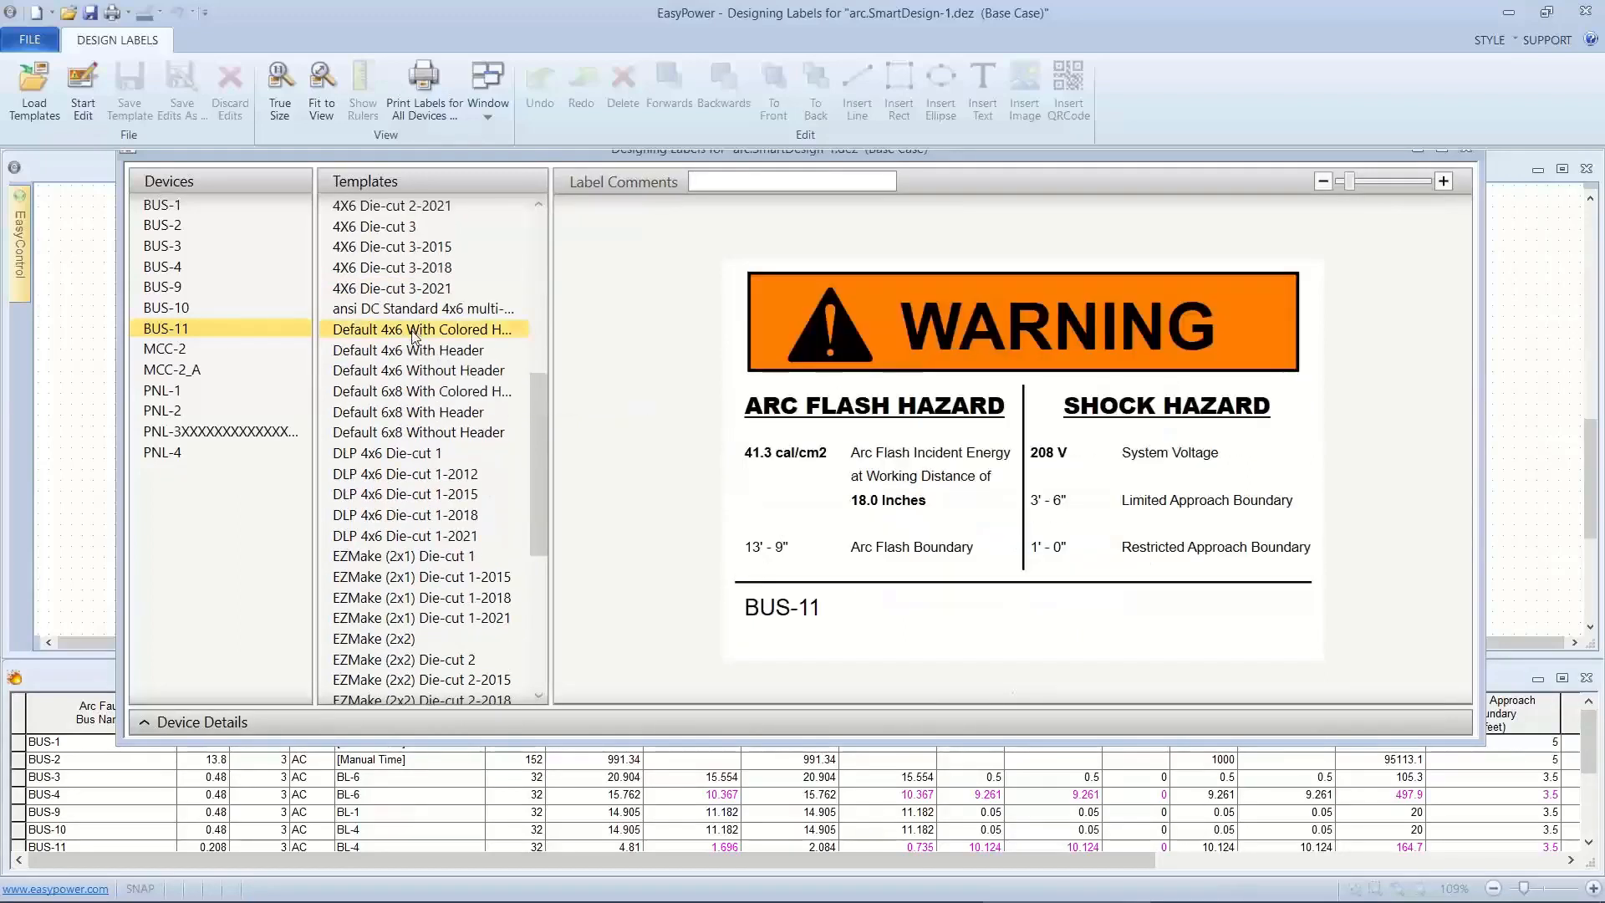
{"action": "left_click", "coordinate": [415, 352]}
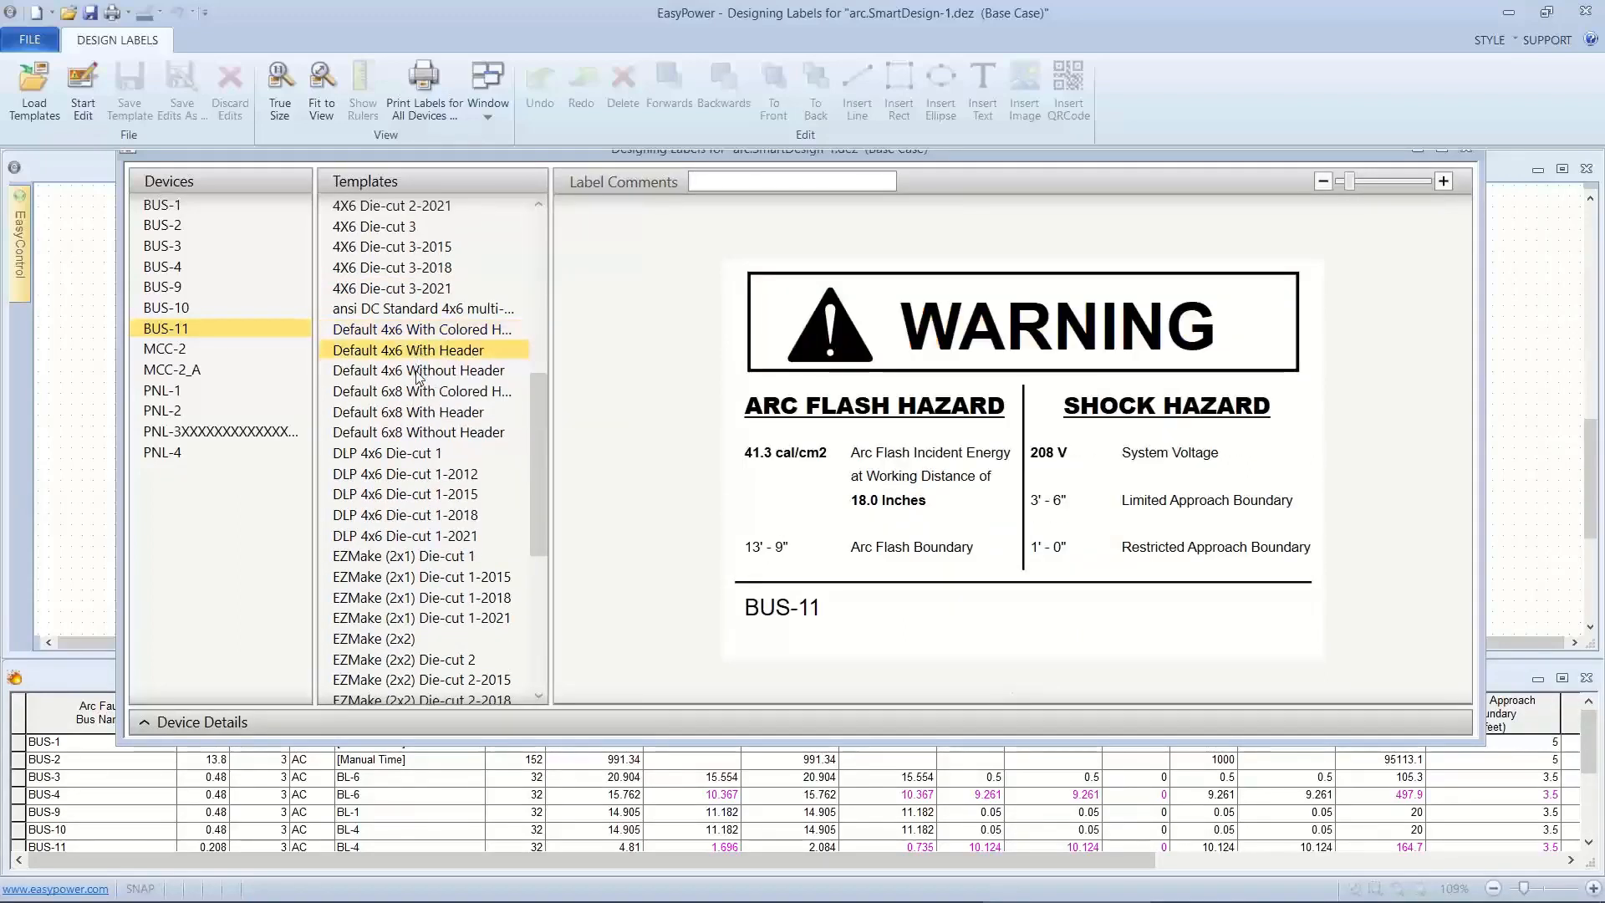
{"action": "left_click", "coordinate": [418, 373]}
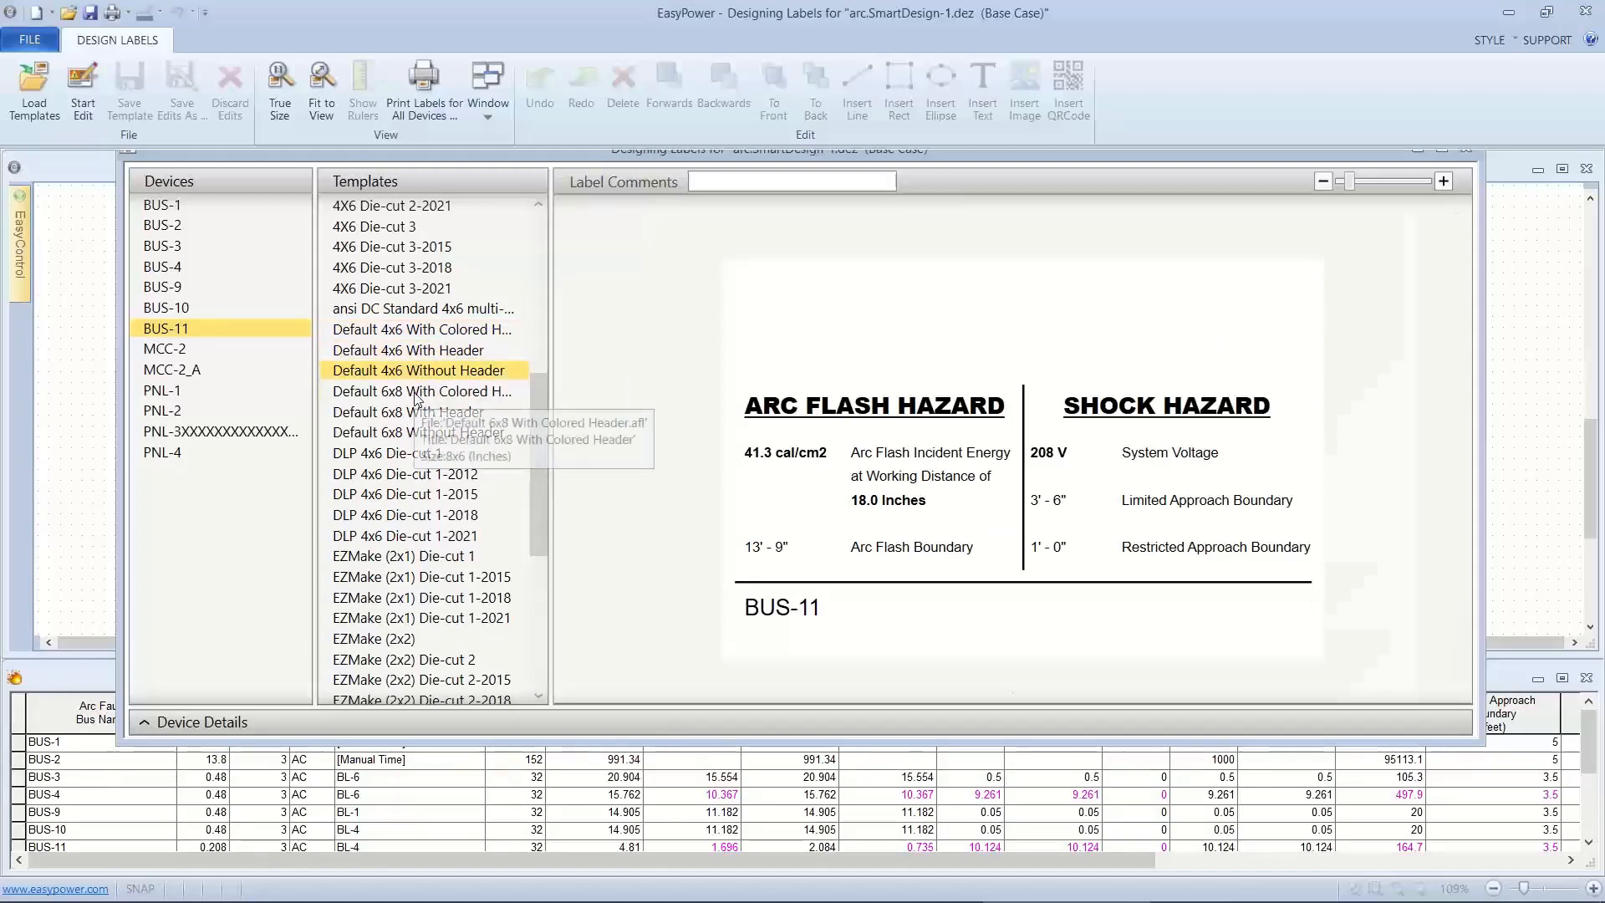
{"action": "left_click", "coordinate": [416, 393]}
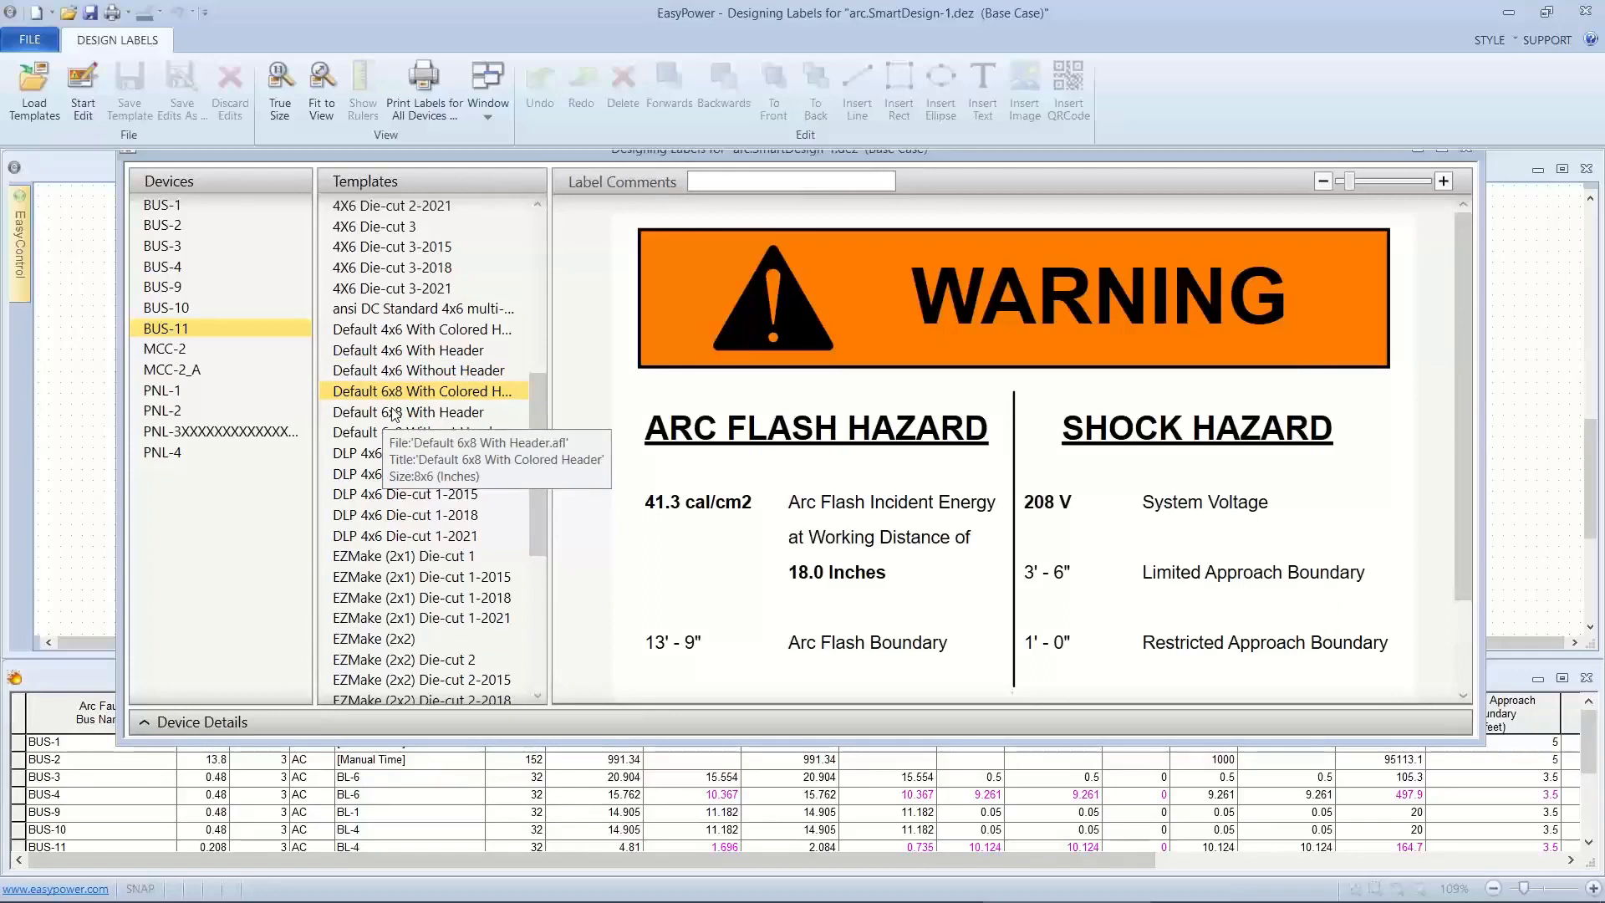
{"action": "scroll", "coordinate": [395, 413], "scroll_direction": "up", "scroll_amount": 4}
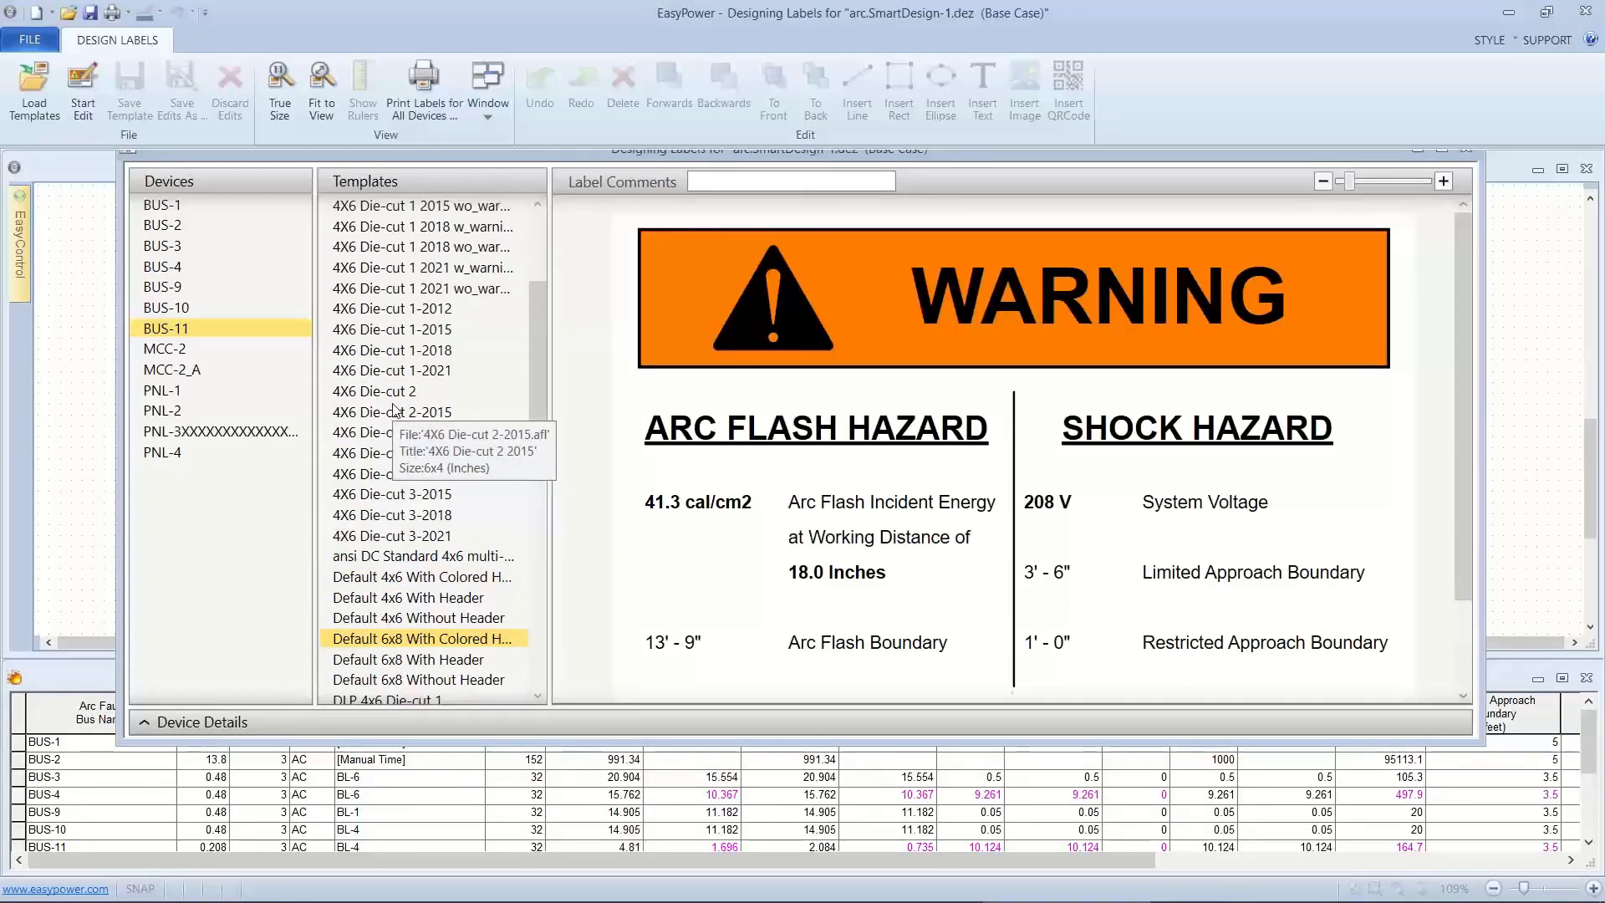
{"action": "scroll", "coordinate": [395, 410], "scroll_direction": "up", "scroll_amount": 1}
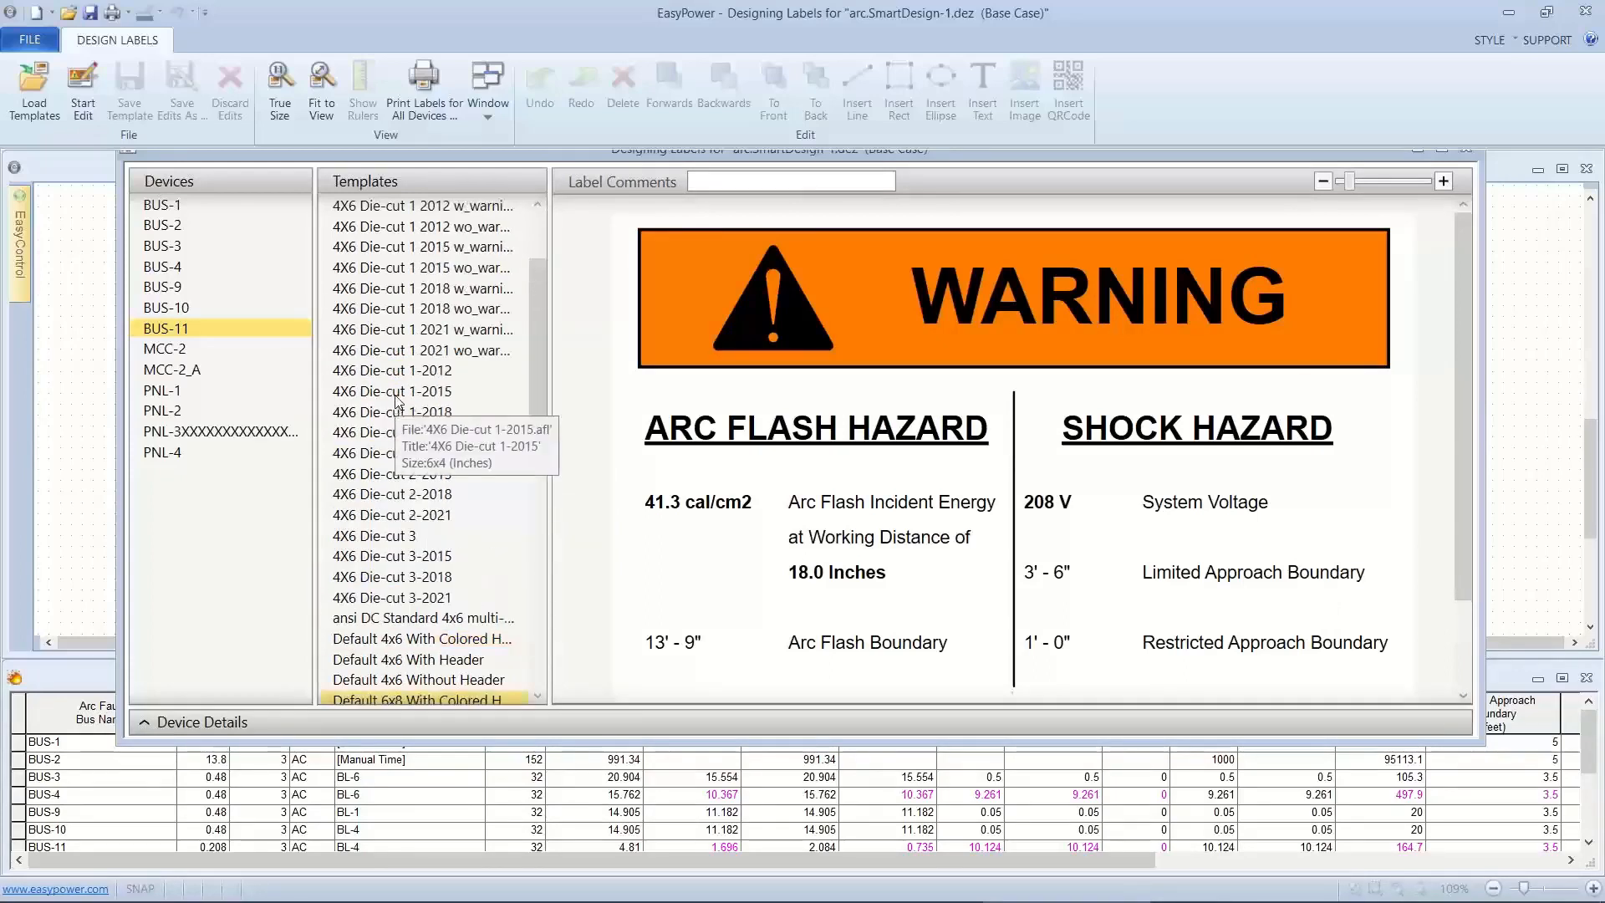
{"action": "scroll", "coordinate": [397, 402], "scroll_direction": "up", "scroll_amount": 2}
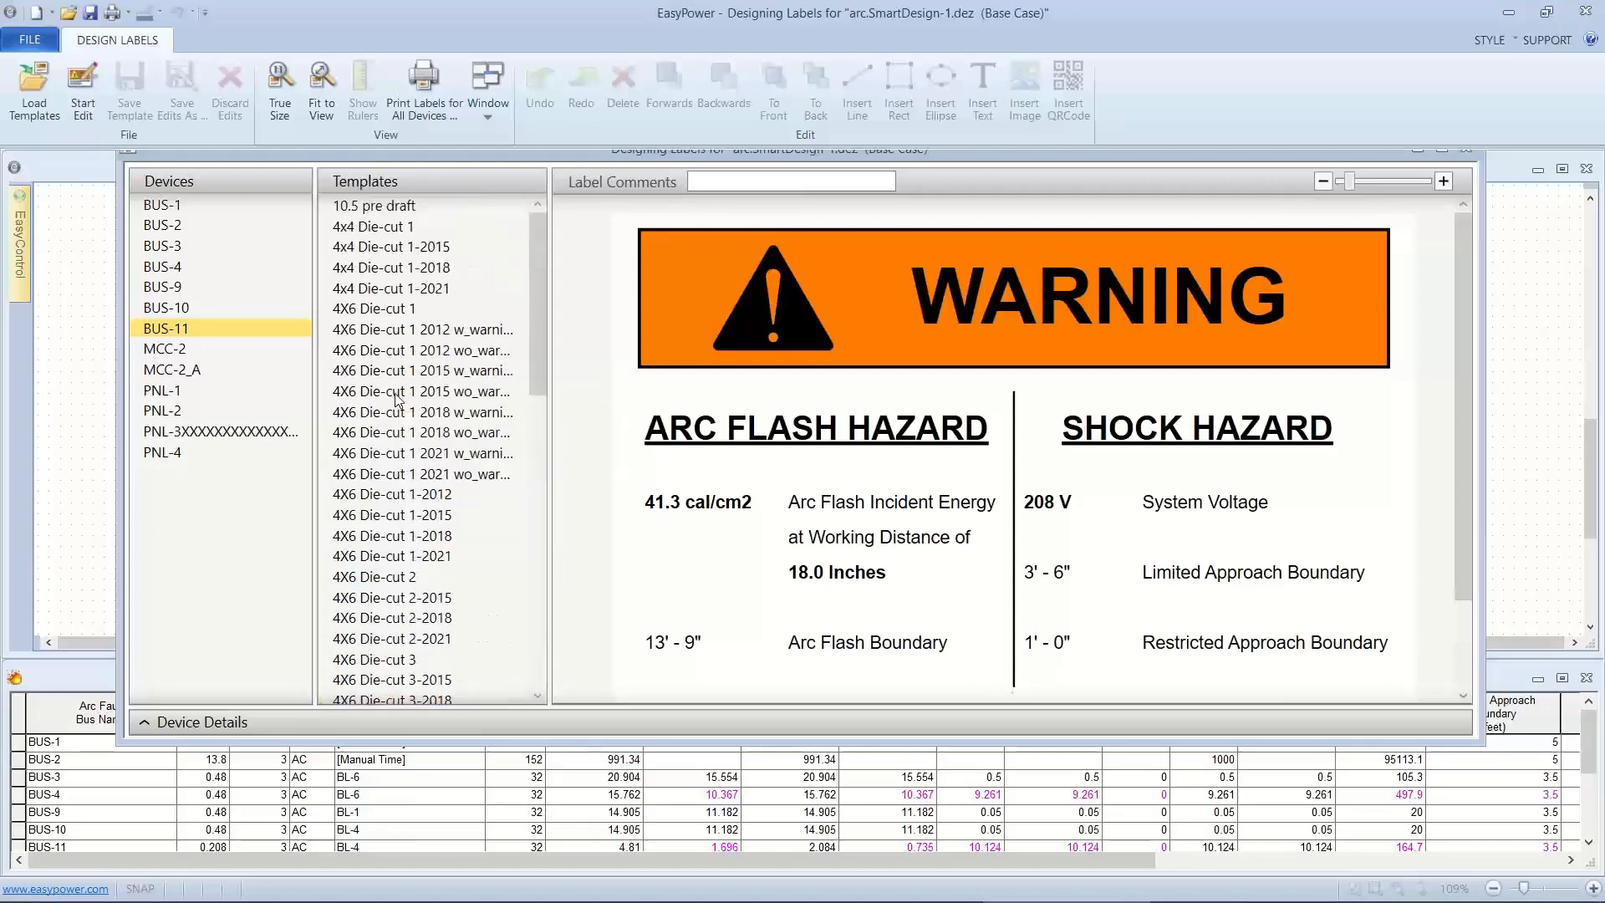
{"action": "scroll", "coordinate": [396, 399], "scroll_direction": "down", "scroll_amount": 4}
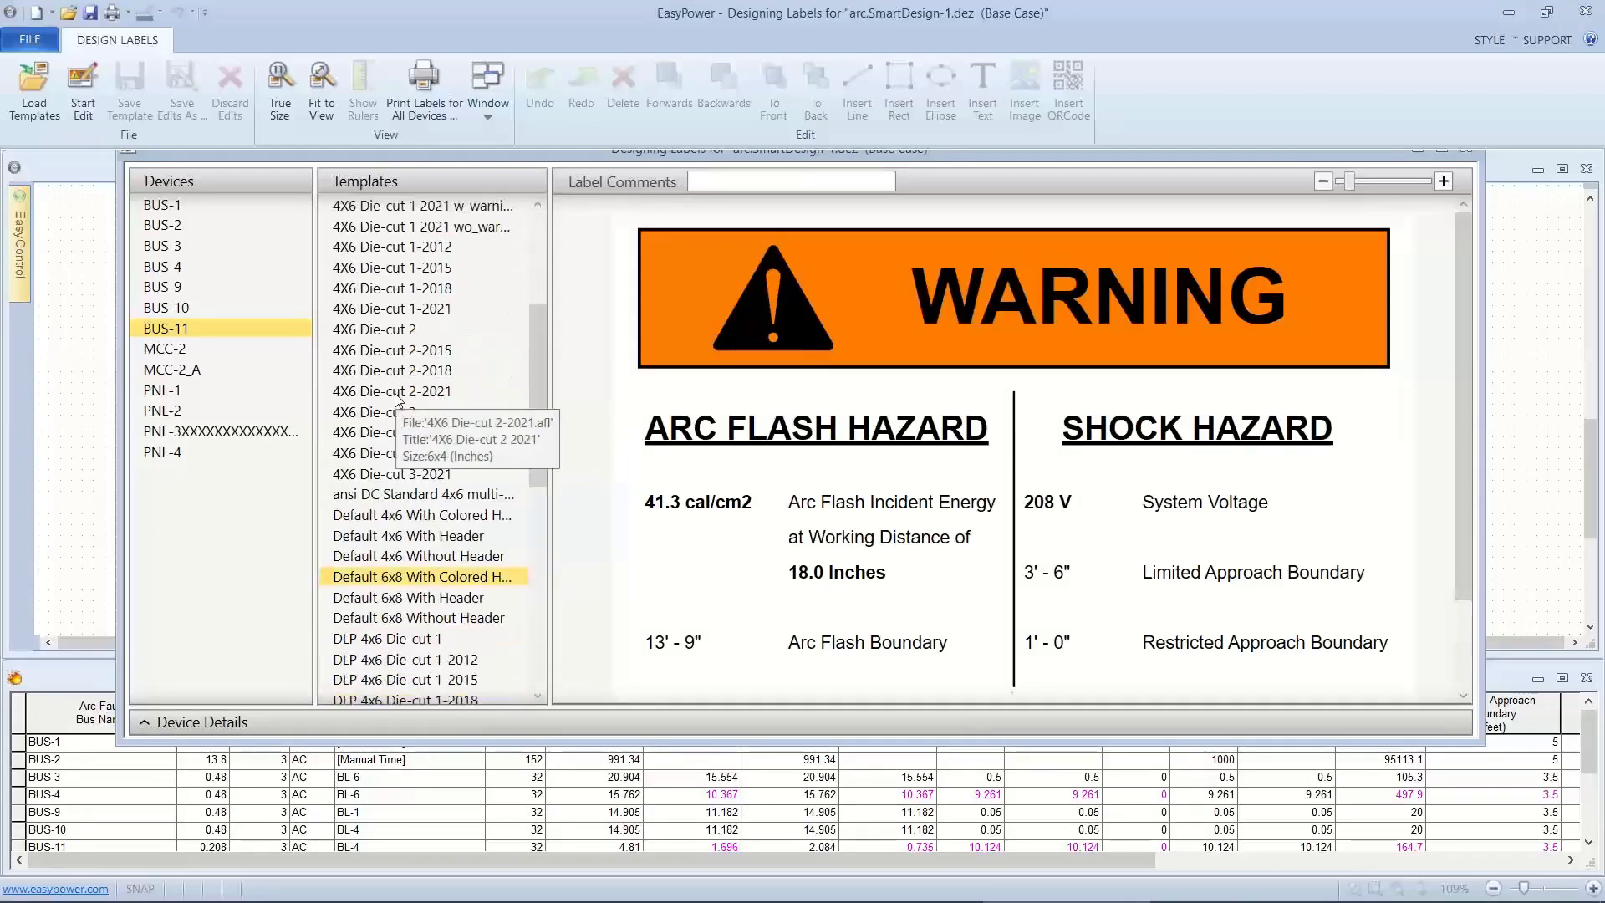
Preview the BUS-11 label with the ansi DC Standard 4x6 template and close the label designer.
{"action": "left_click", "coordinate": [373, 496]}
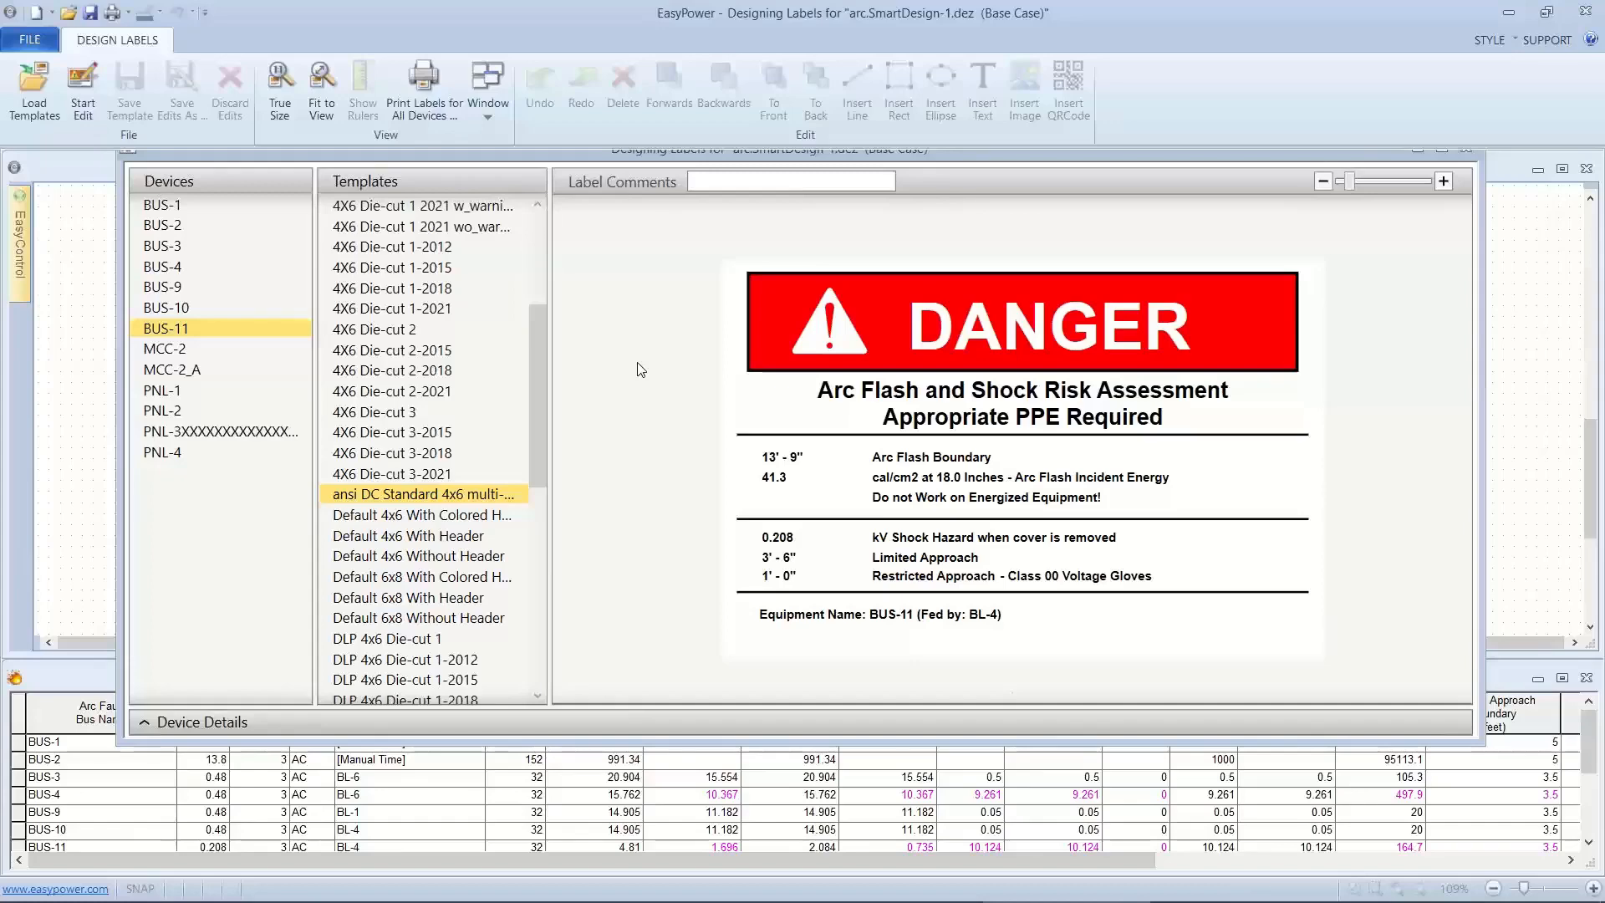
{"action": "left_click", "coordinate": [1512, 373]}
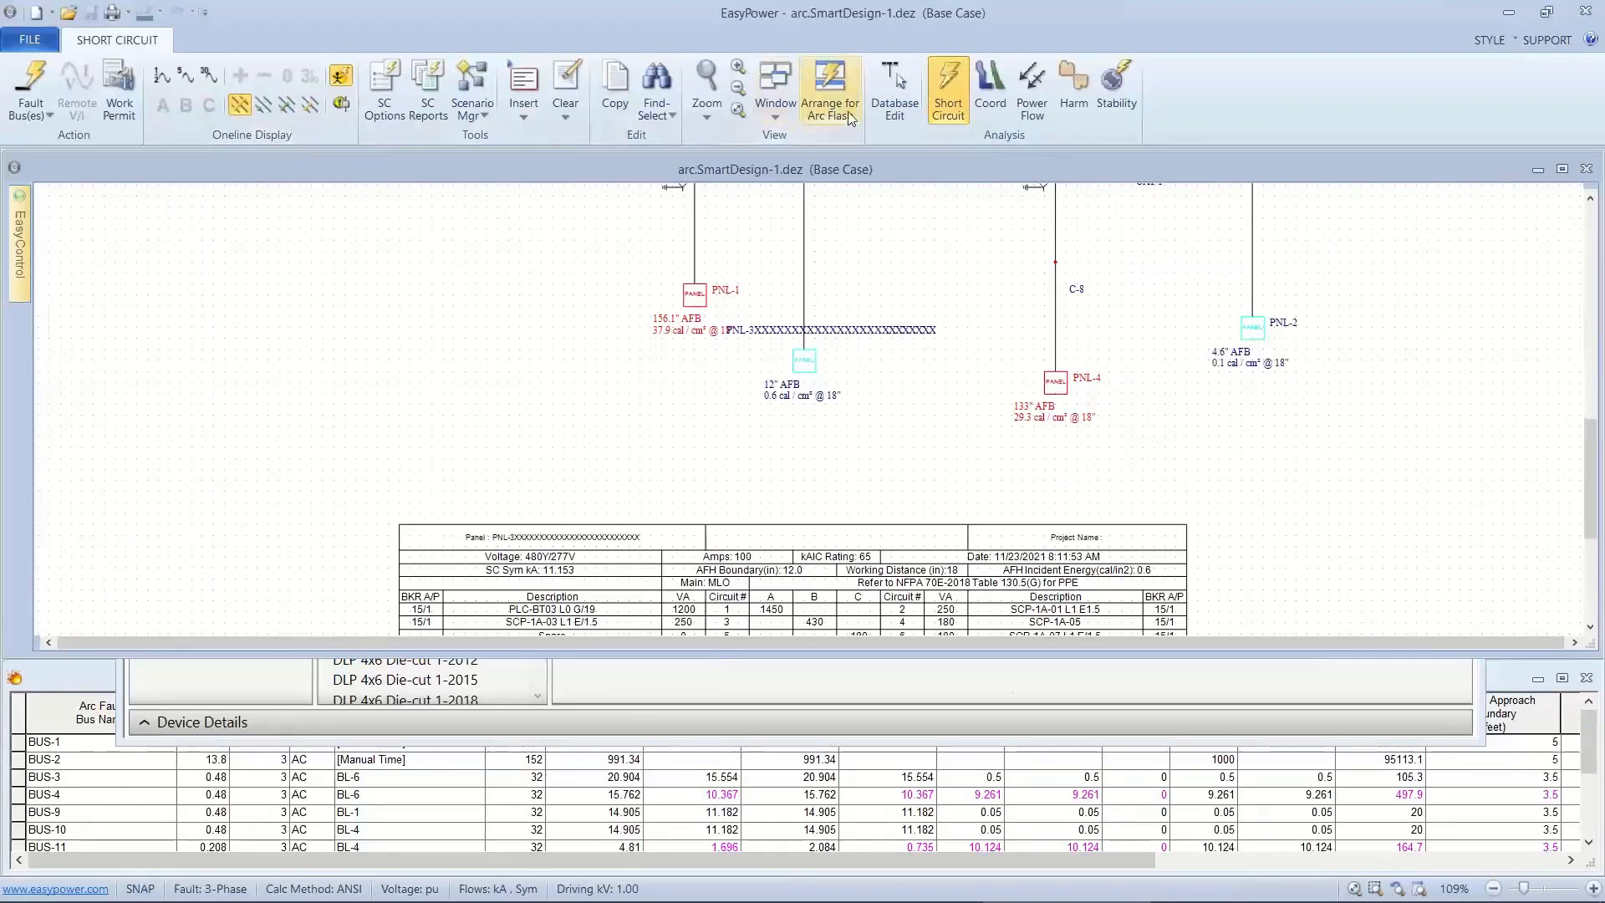
Return to Database Edit, saving the temporary changes to the database, and maximize the one-line diagram window.
{"action": "left_click", "coordinate": [895, 108]}
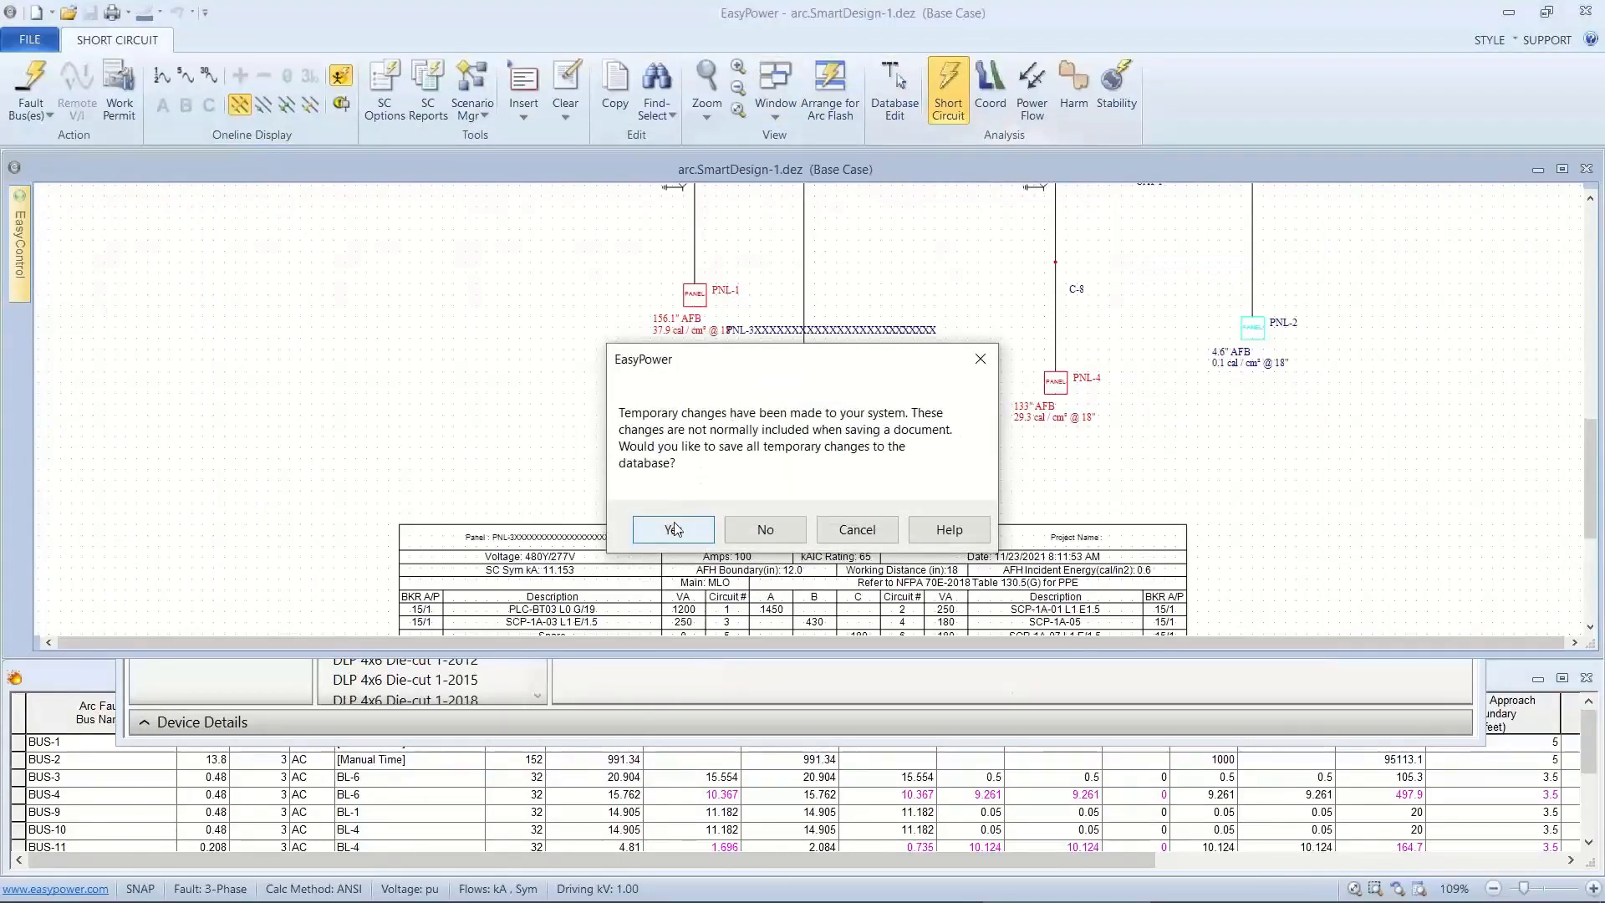
{"action": "left_click", "coordinate": [710, 535]}
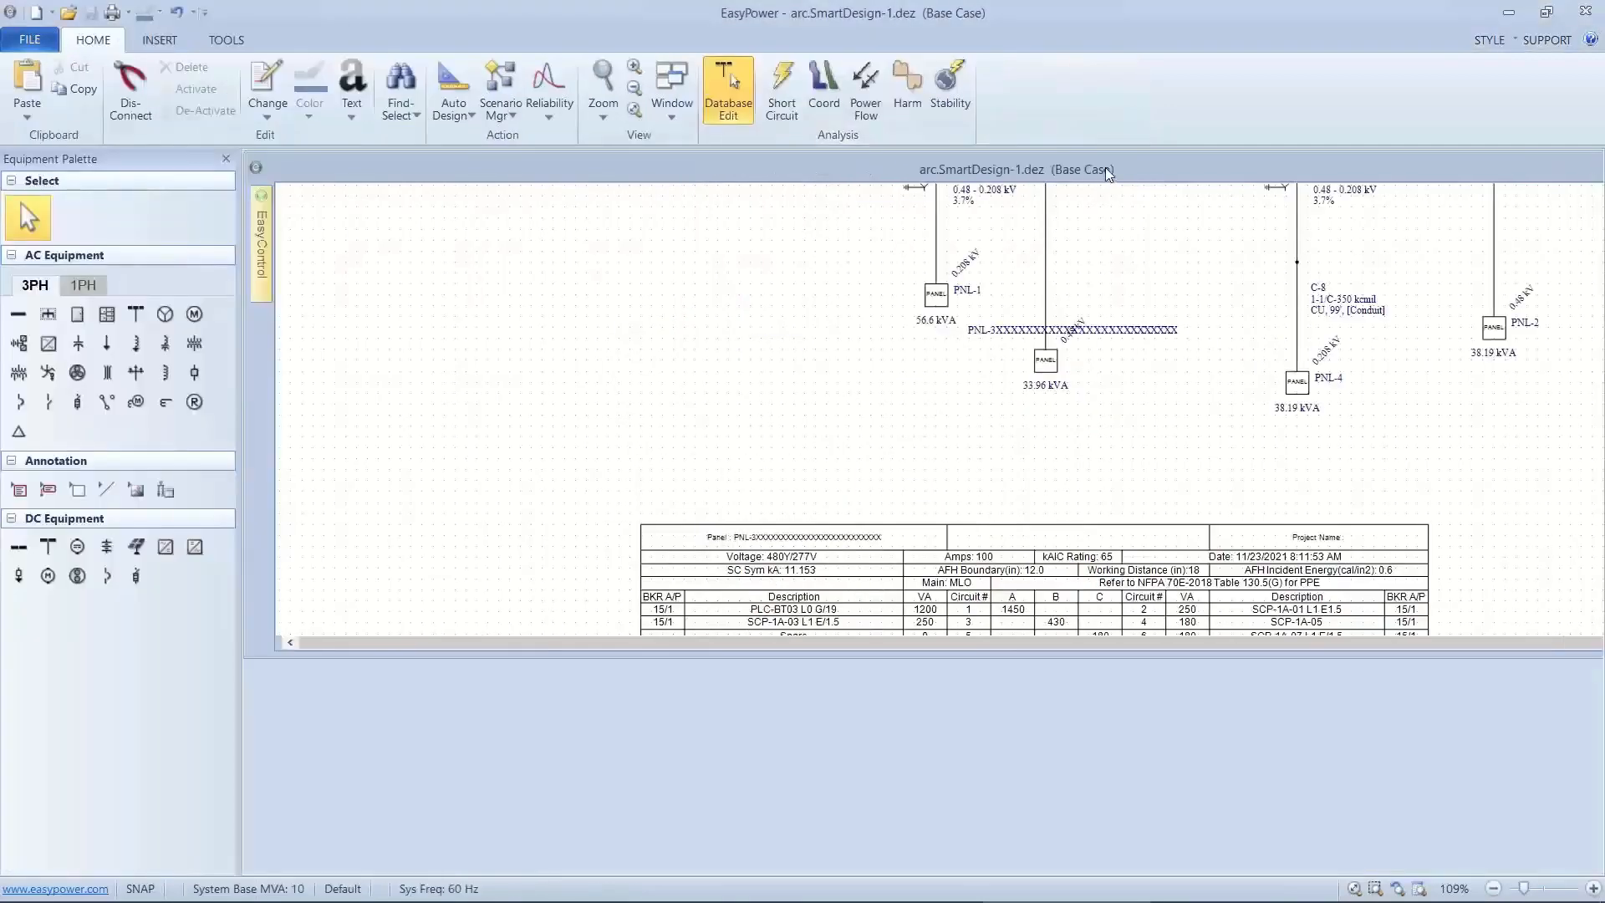
{"action": "double_click", "coordinate": [1105, 167]}
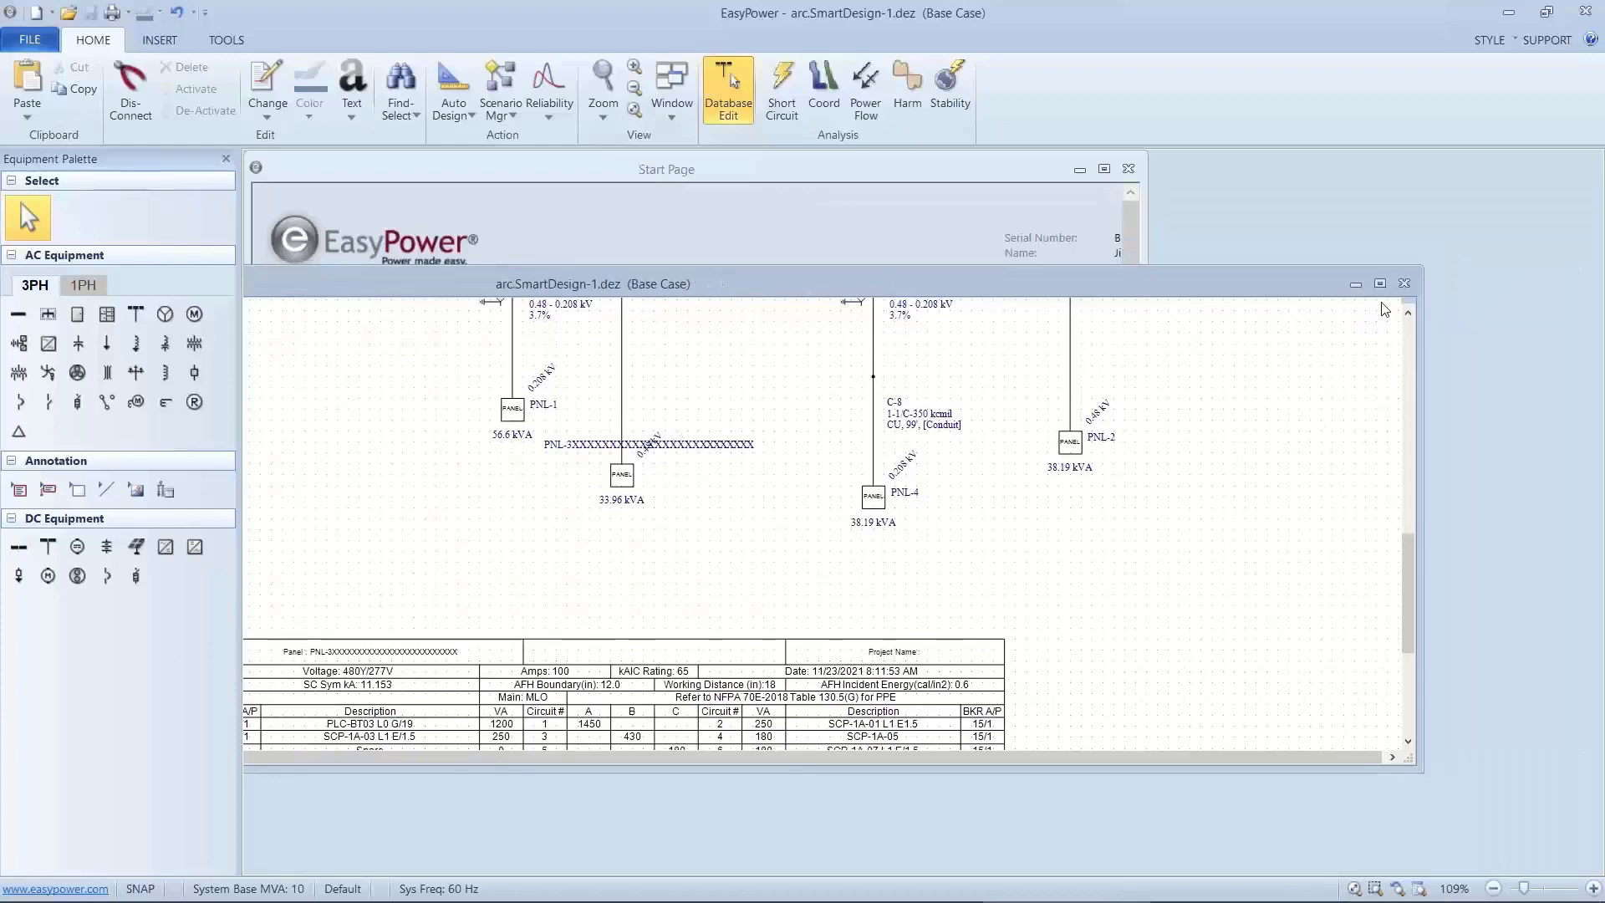
{"action": "left_click", "coordinate": [1380, 283]}
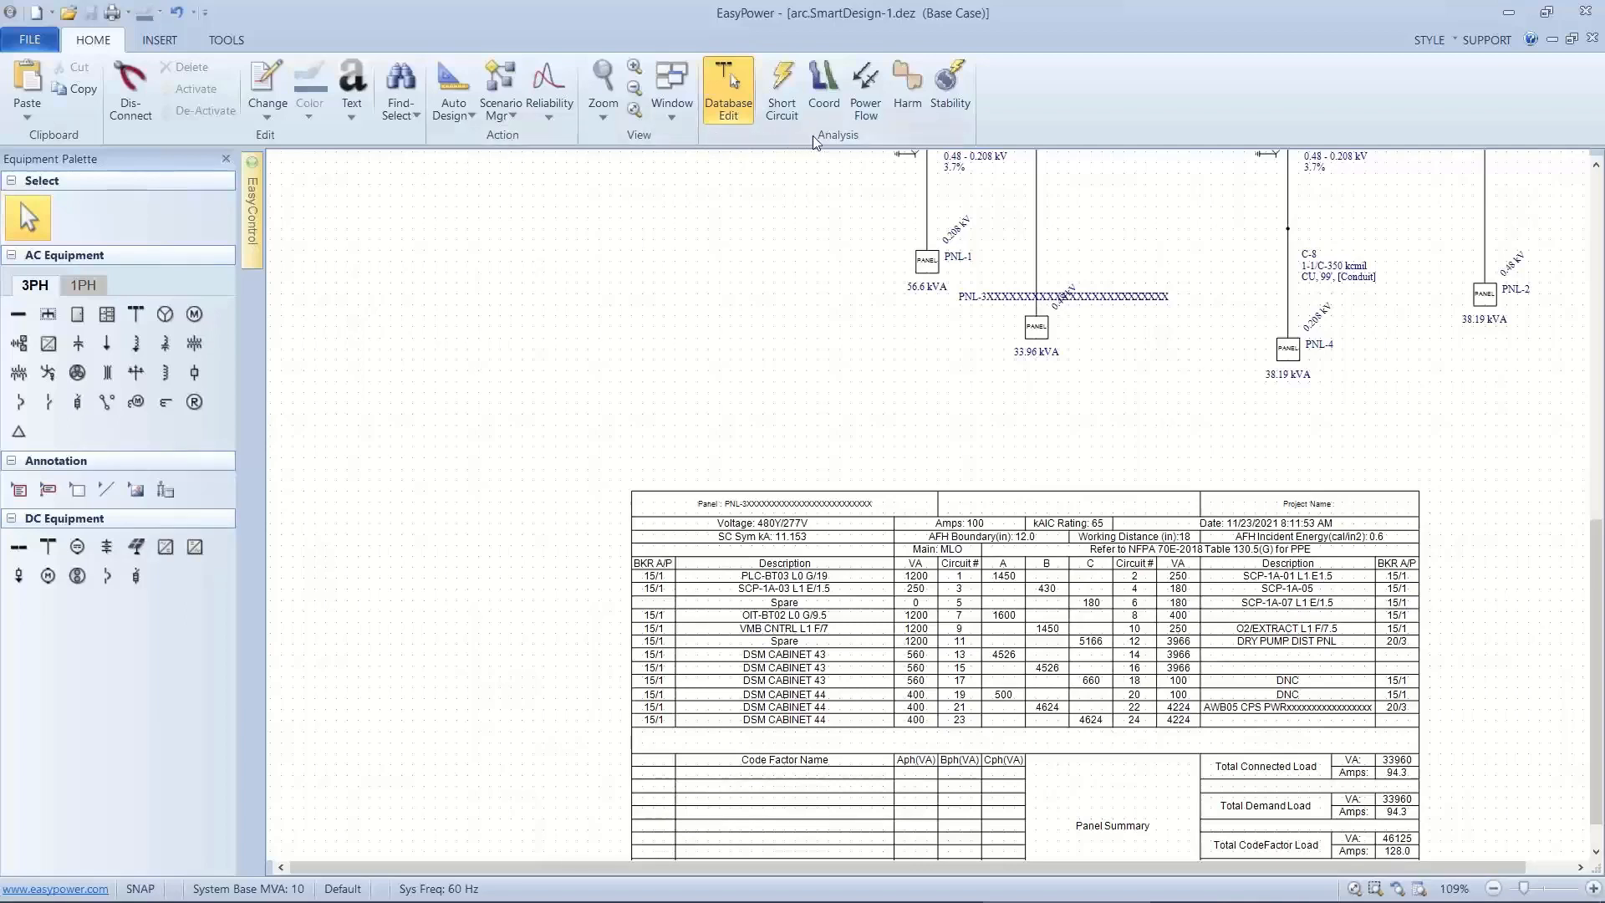
{"action": "left_click", "coordinate": [723, 122]}
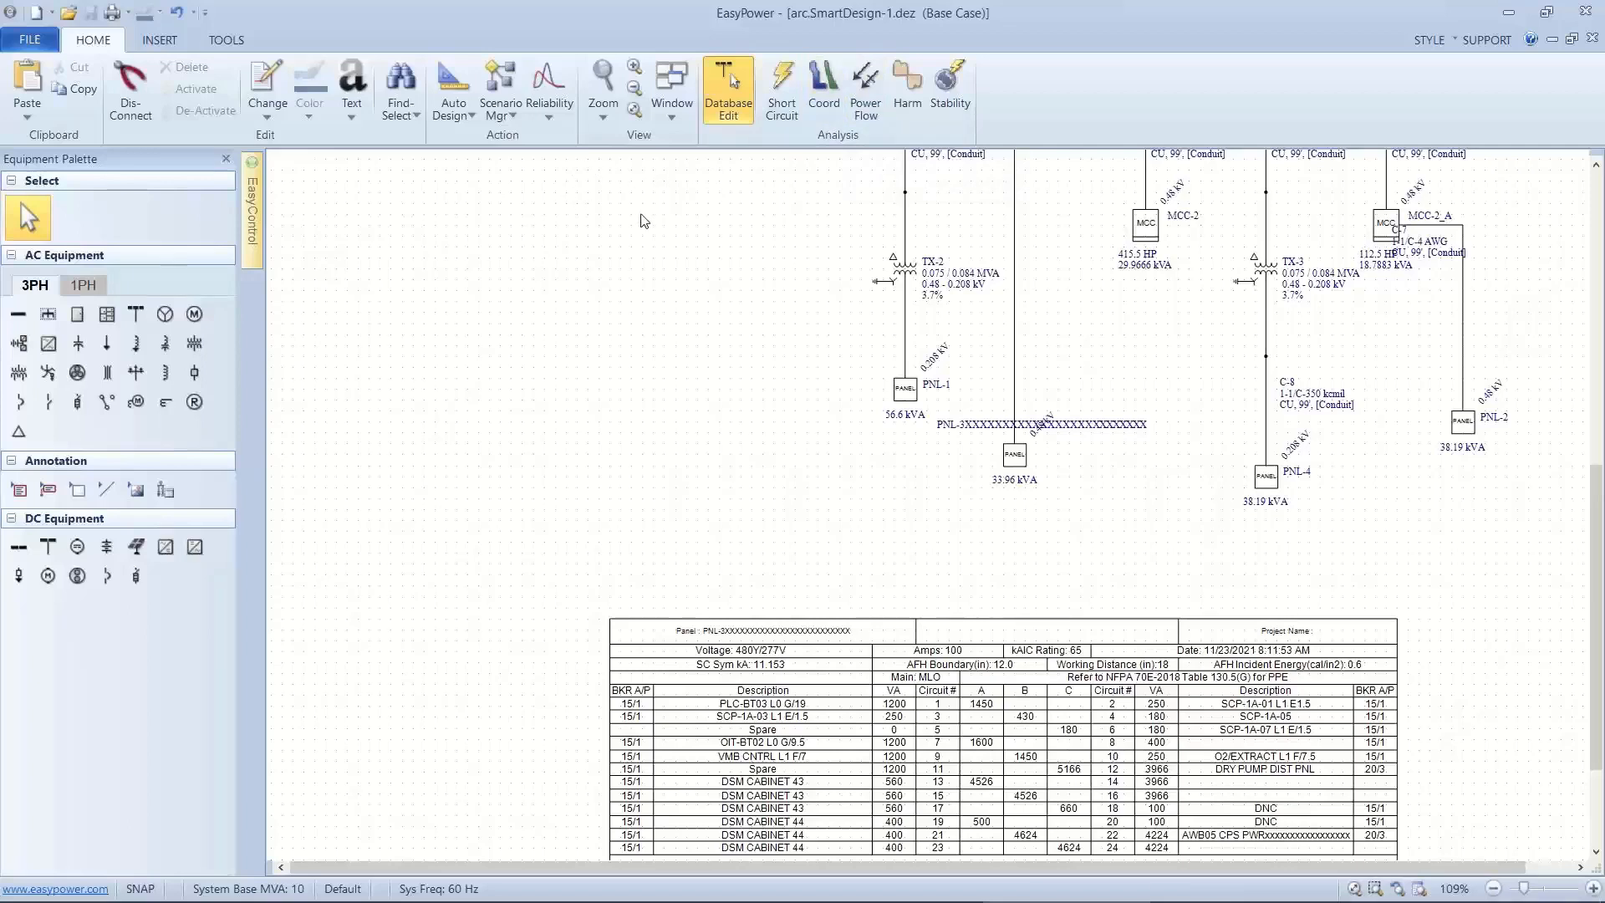
In the short circuit analysis options, enable the HV & LV Momentary (1/2 Cycle) reports and the Equipment Duty Report, and choose Medium Format.
{"action": "left_click", "coordinate": [204, 42]}
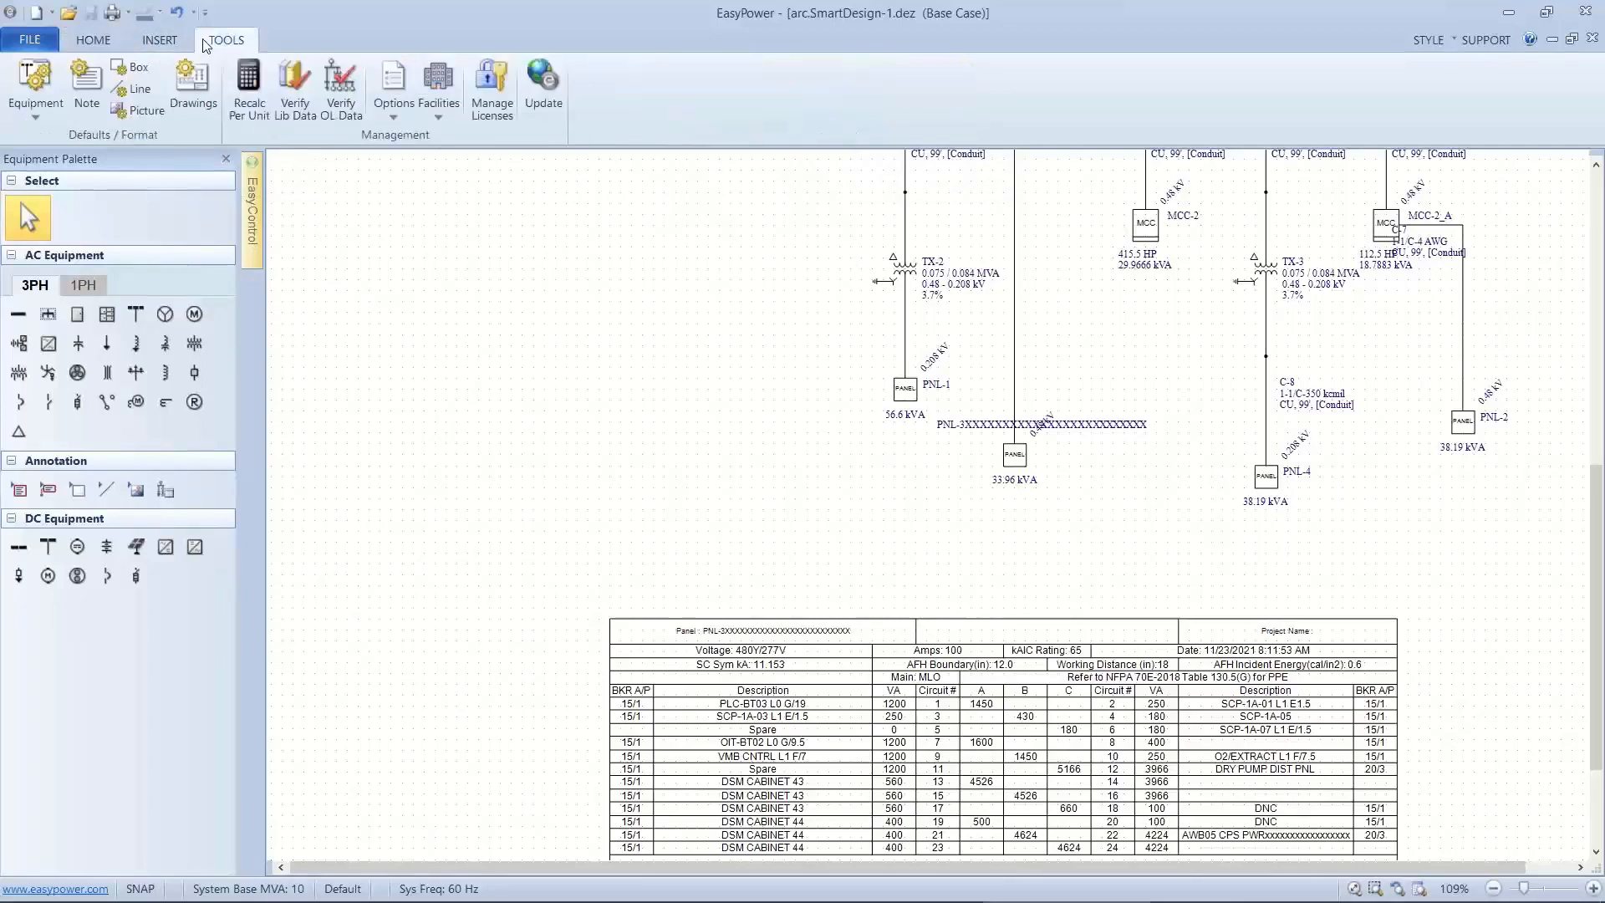
{"action": "left_click", "coordinate": [394, 117]}
{"action": "mouse_move", "coordinate": [465, 161]}
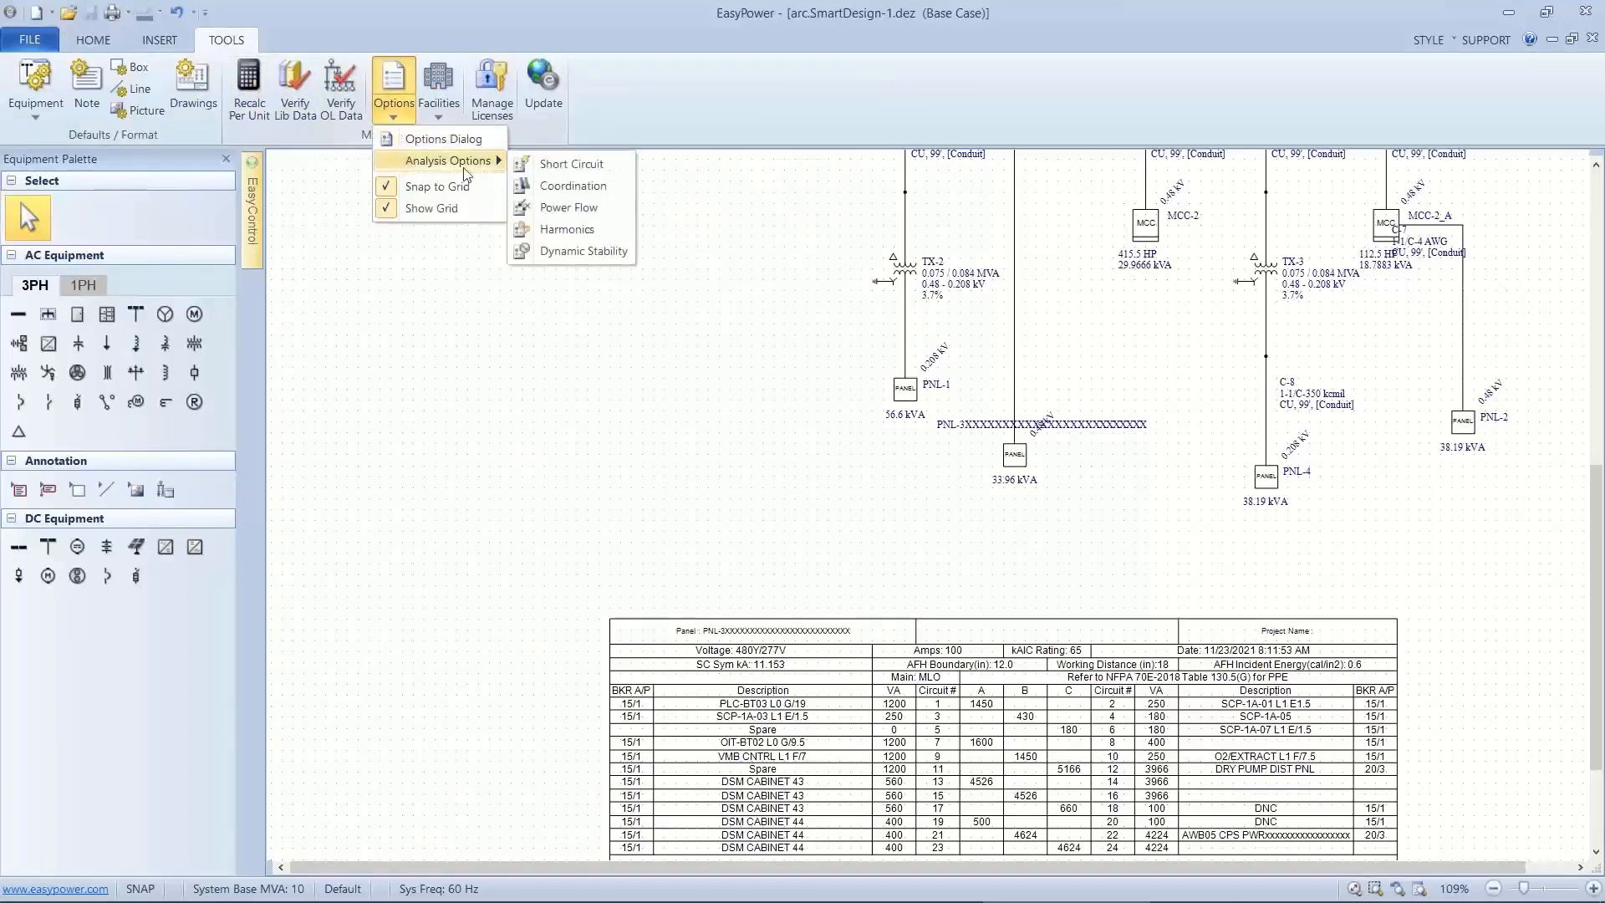
{"action": "left_click", "coordinate": [529, 166]}
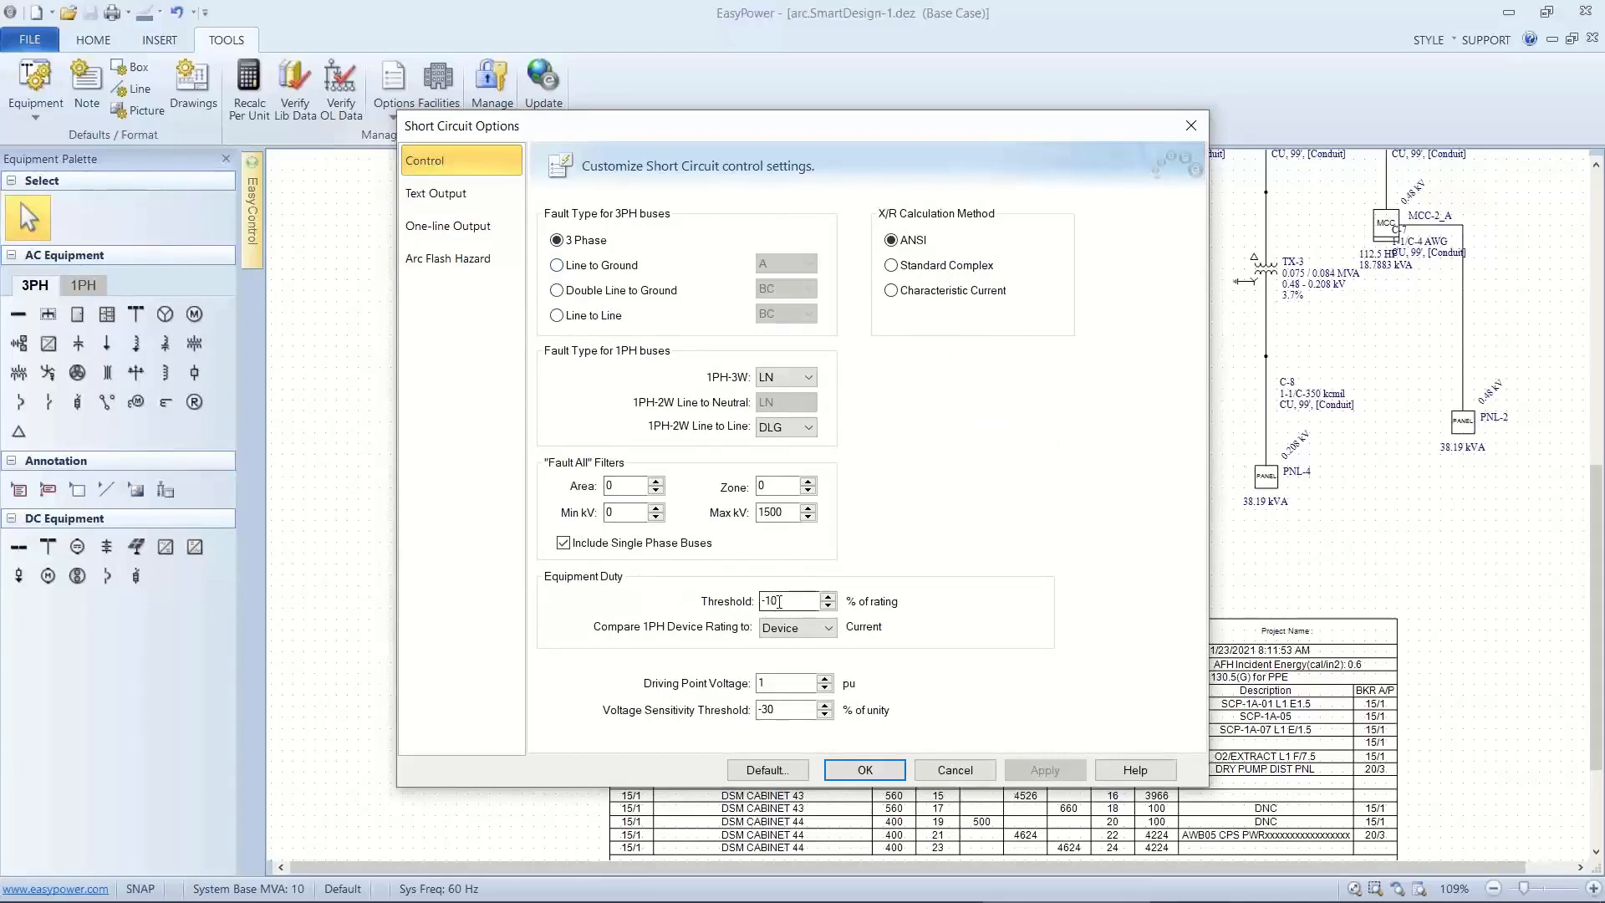
{"action": "left_click", "coordinate": [466, 196]}
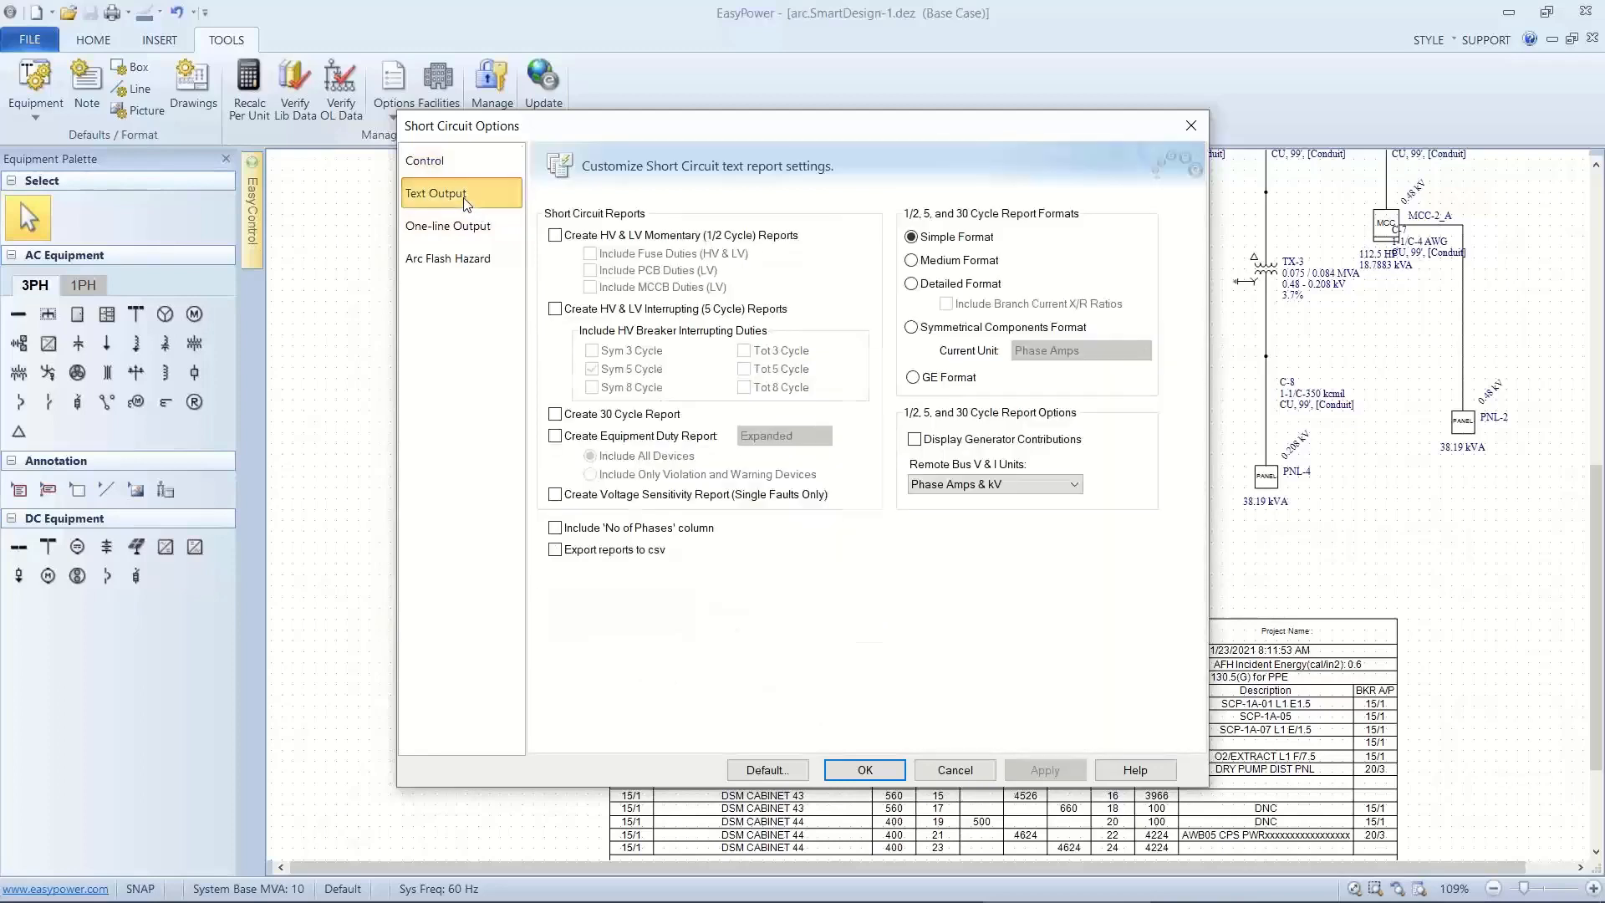
{"action": "left_click", "coordinate": [553, 237]}
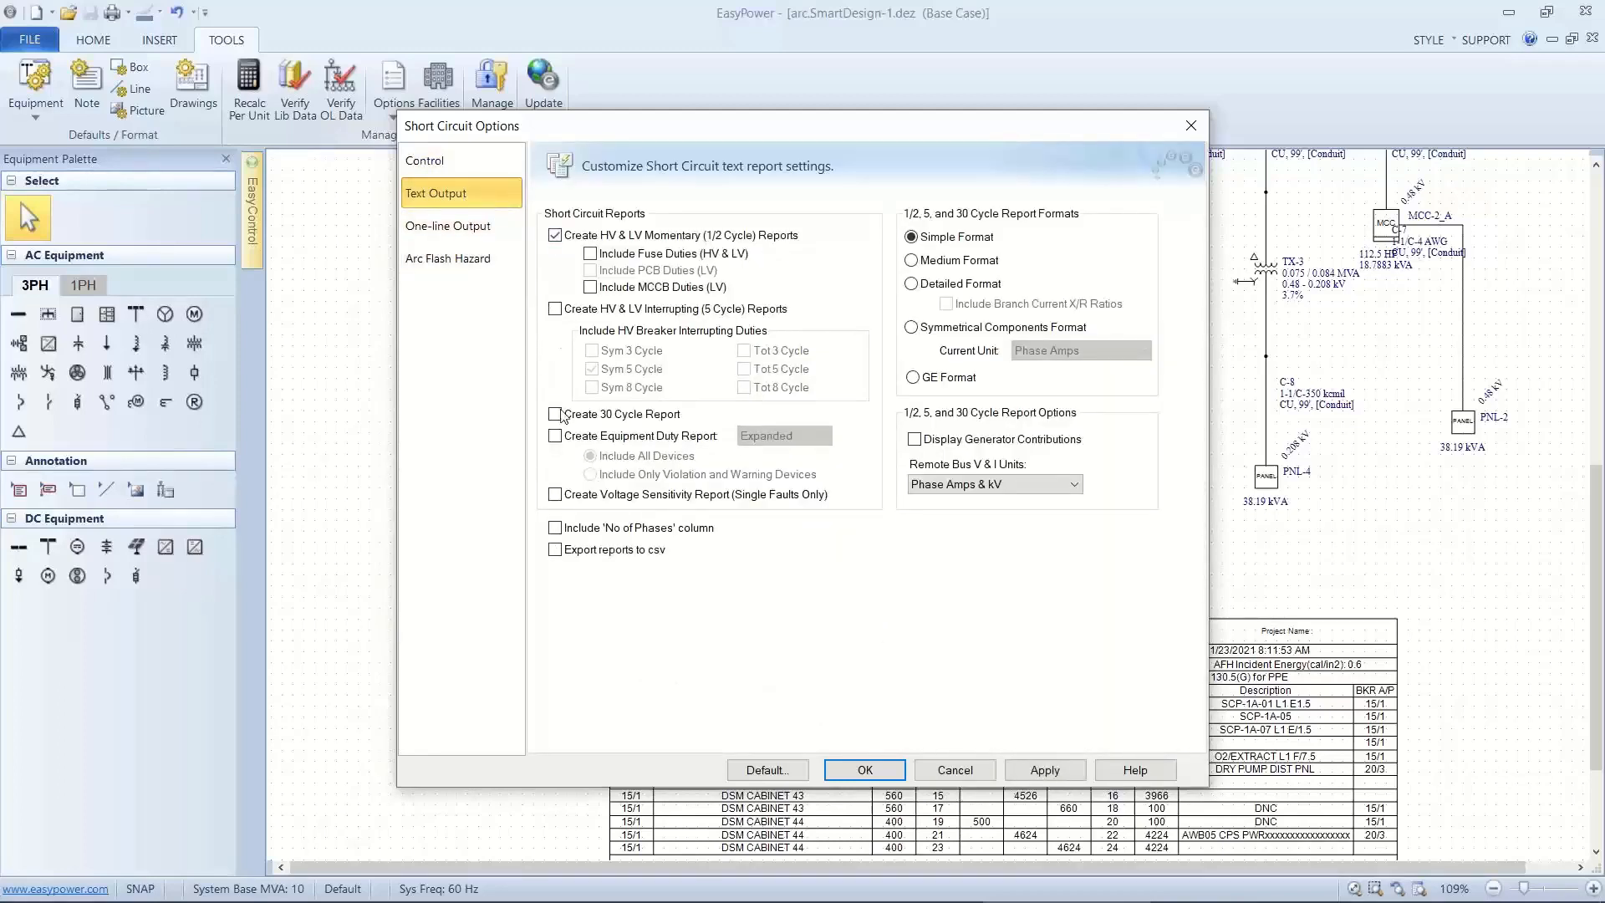
{"action": "left_click", "coordinate": [556, 436]}
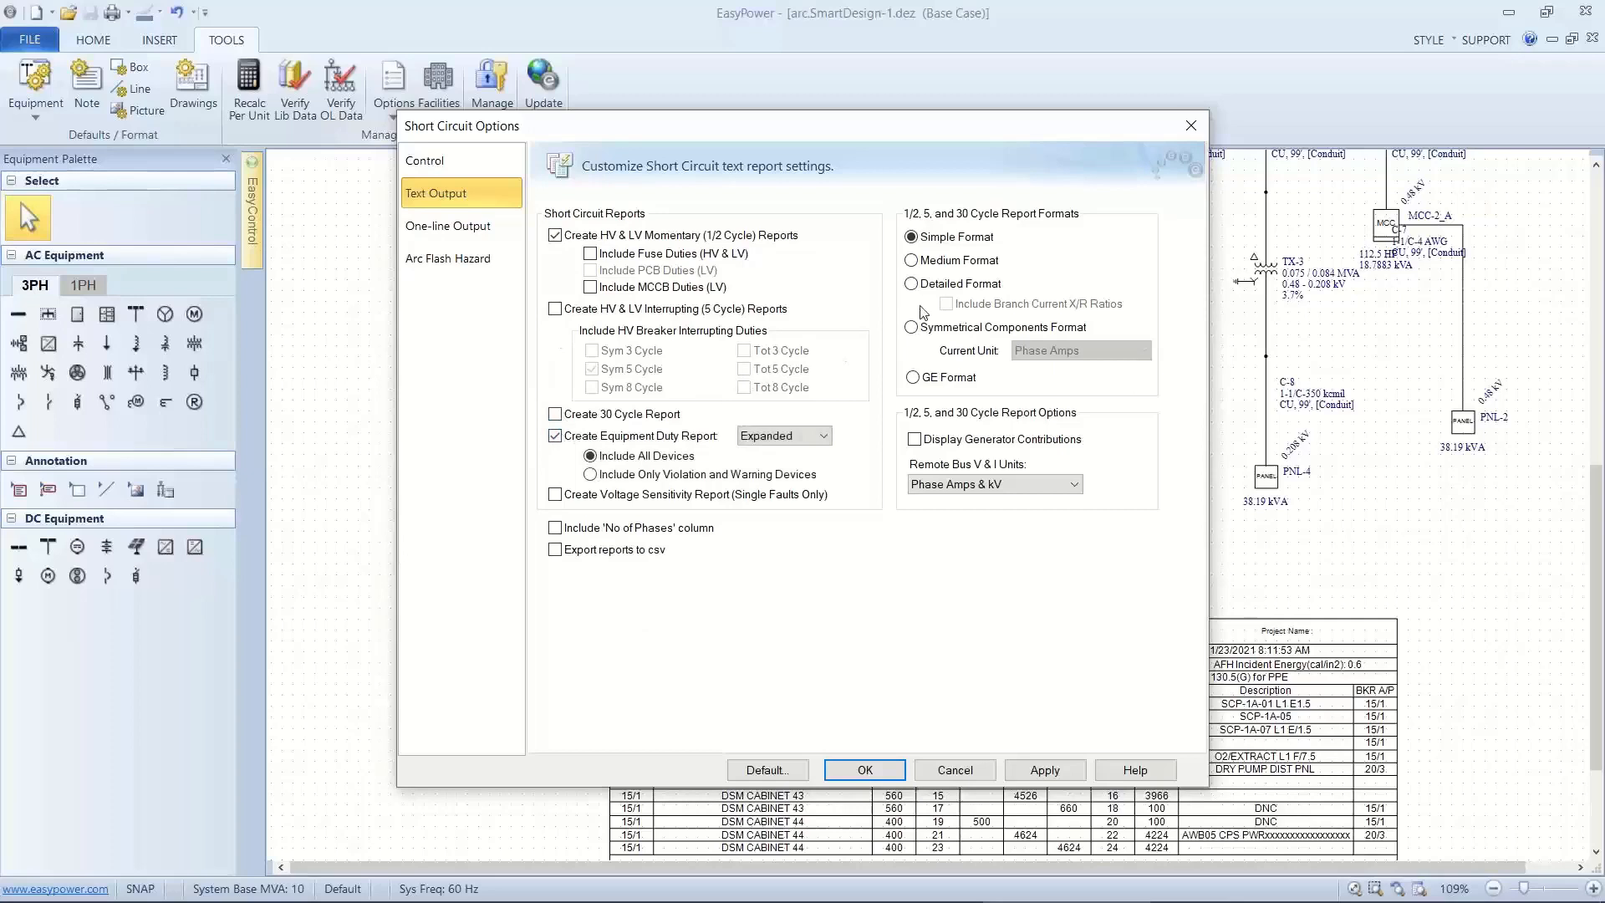
{"action": "left_click", "coordinate": [921, 262]}
Look over the one-line output options and set the worst-case arc flash hazards output to Excluding Main.
{"action": "left_click", "coordinate": [494, 217]}
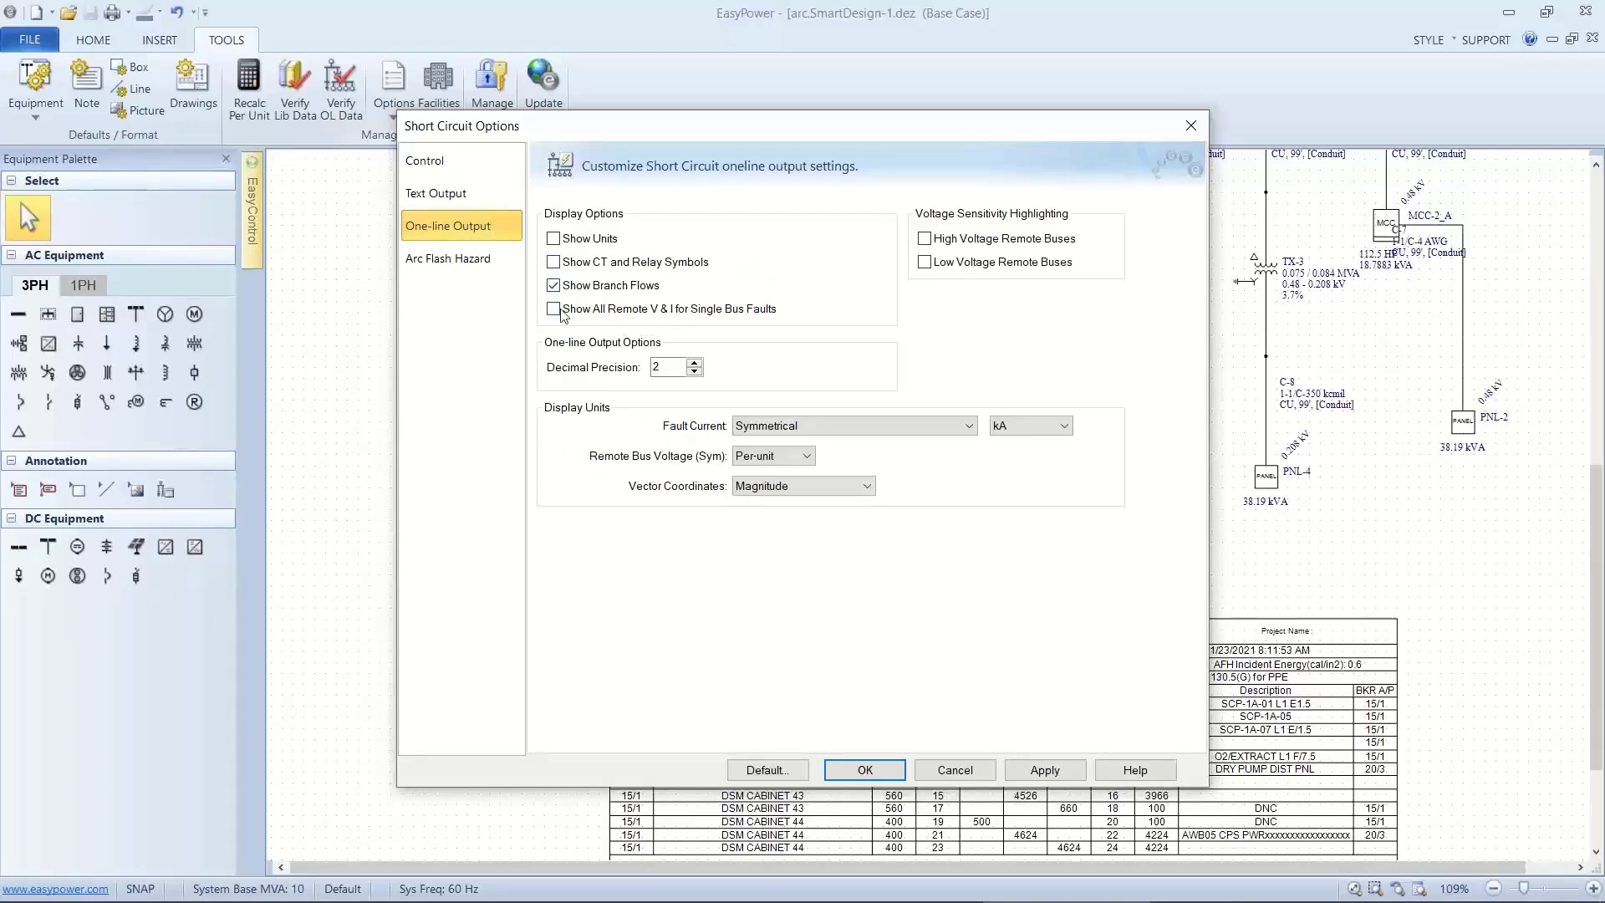
{"action": "left_click", "coordinate": [462, 260]}
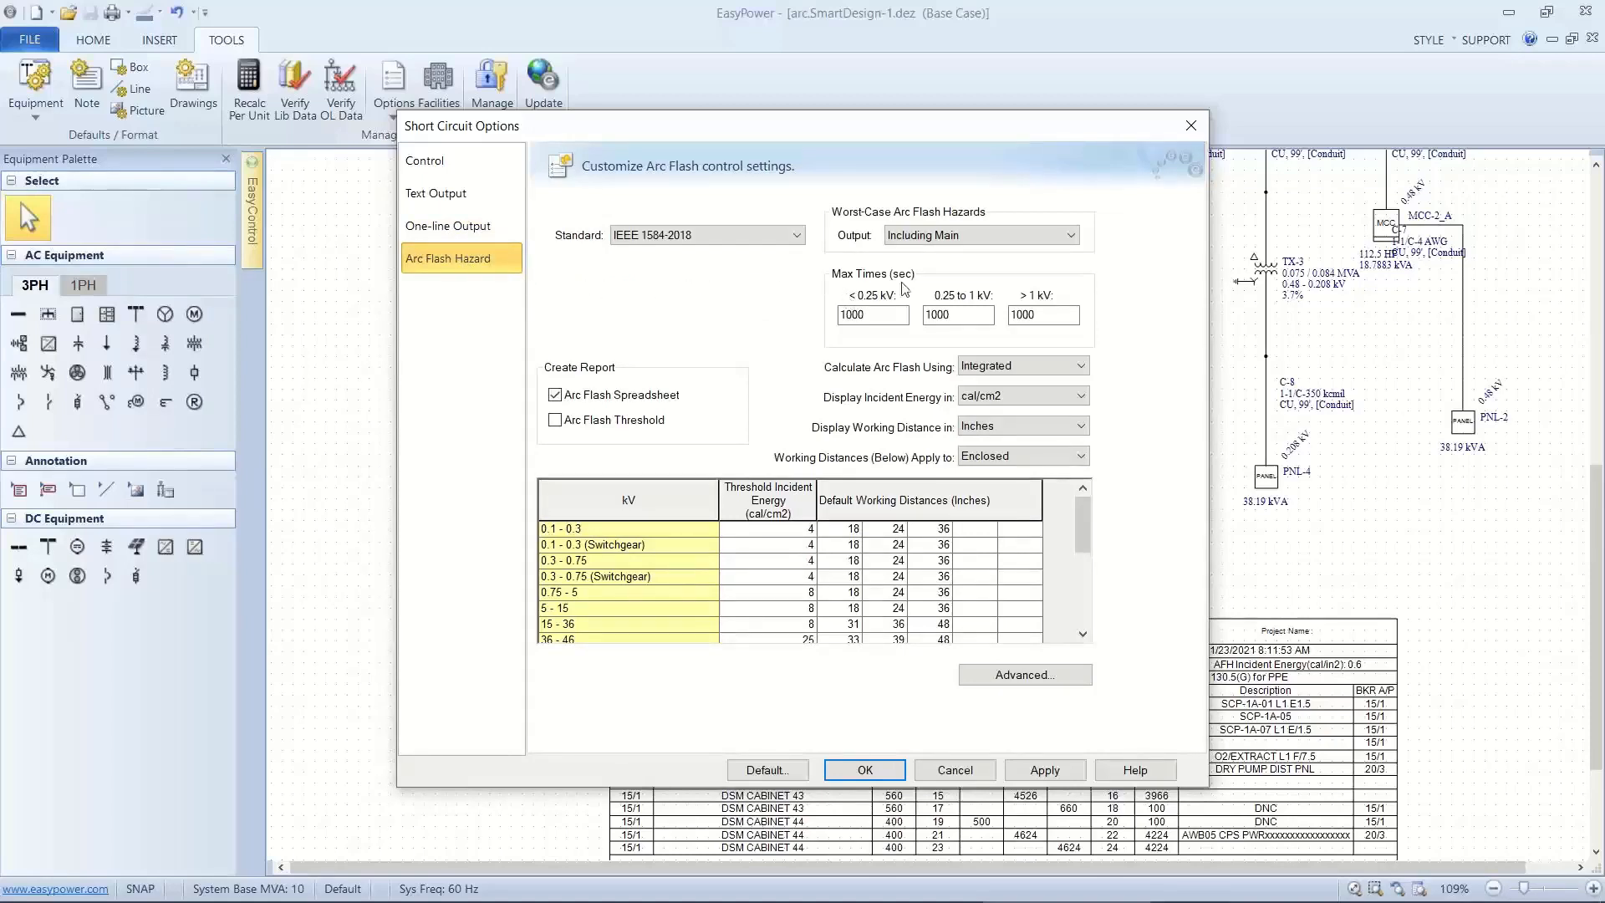
{"action": "left_click", "coordinate": [1003, 237]}
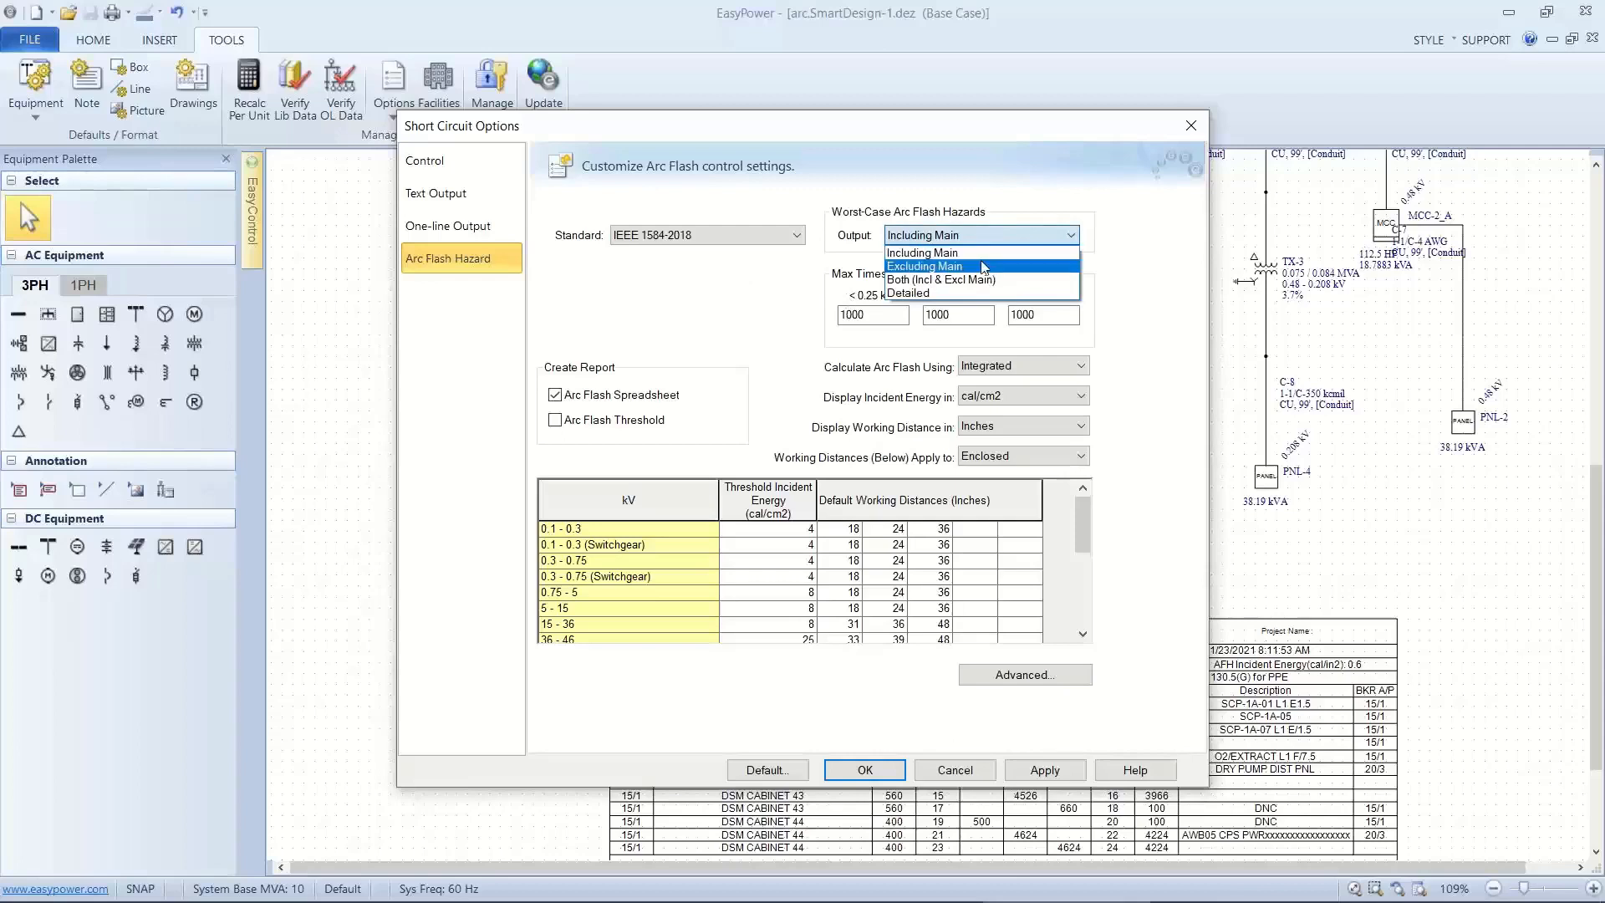
{"action": "left_click", "coordinate": [953, 266]}
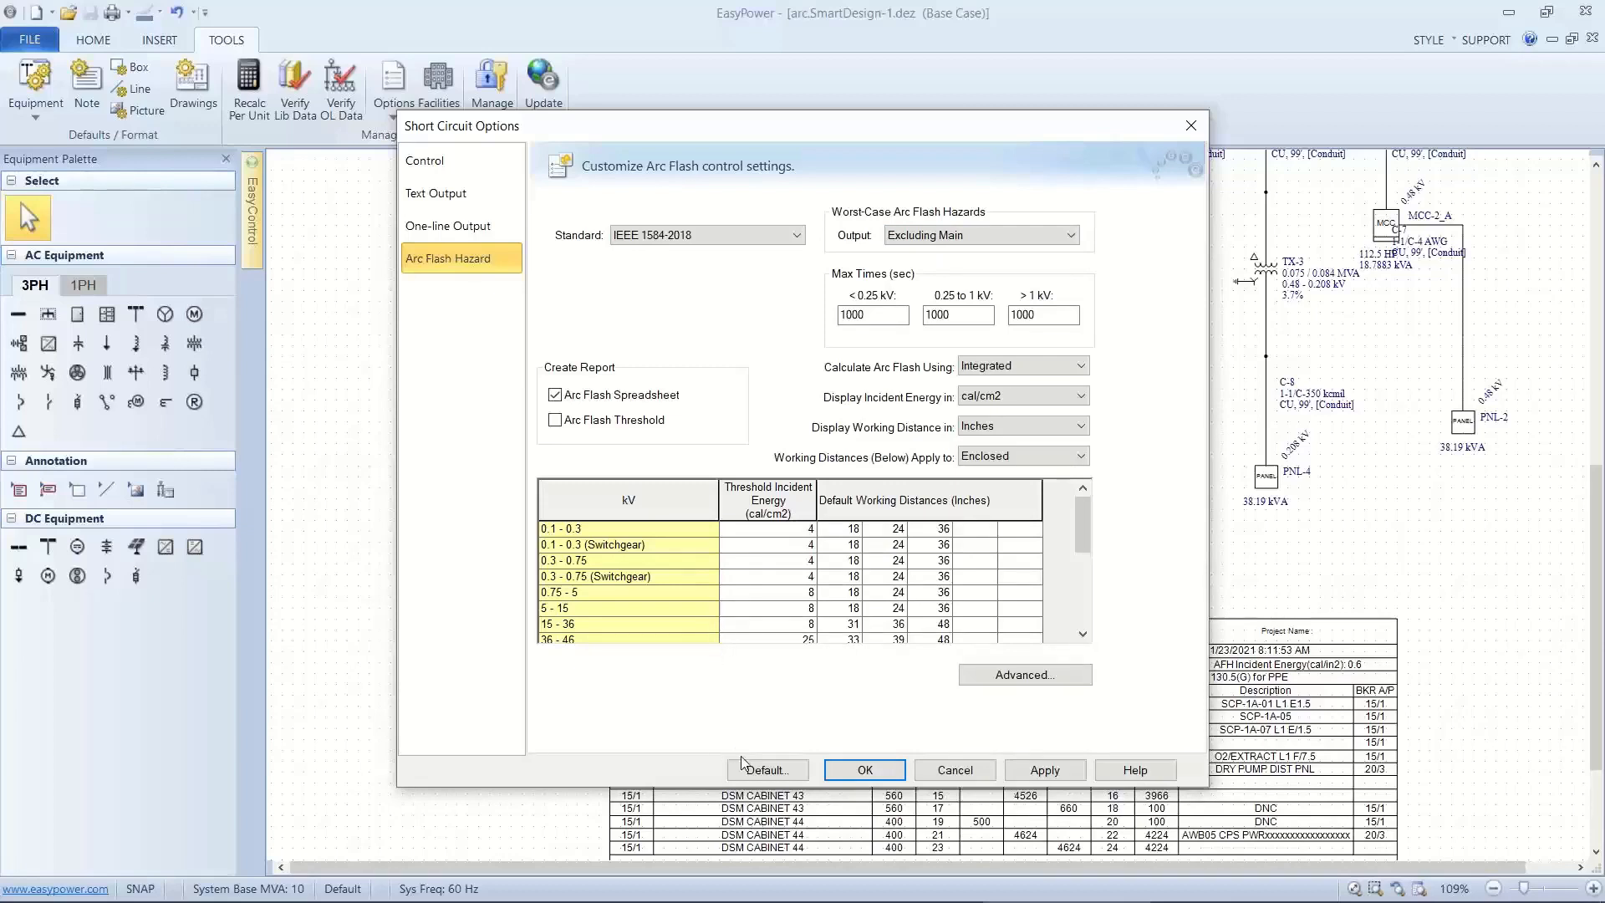
View the choices for storing or resetting option defaults, dismiss them, and accept the short circuit options.
{"action": "left_click", "coordinate": [762, 769]}
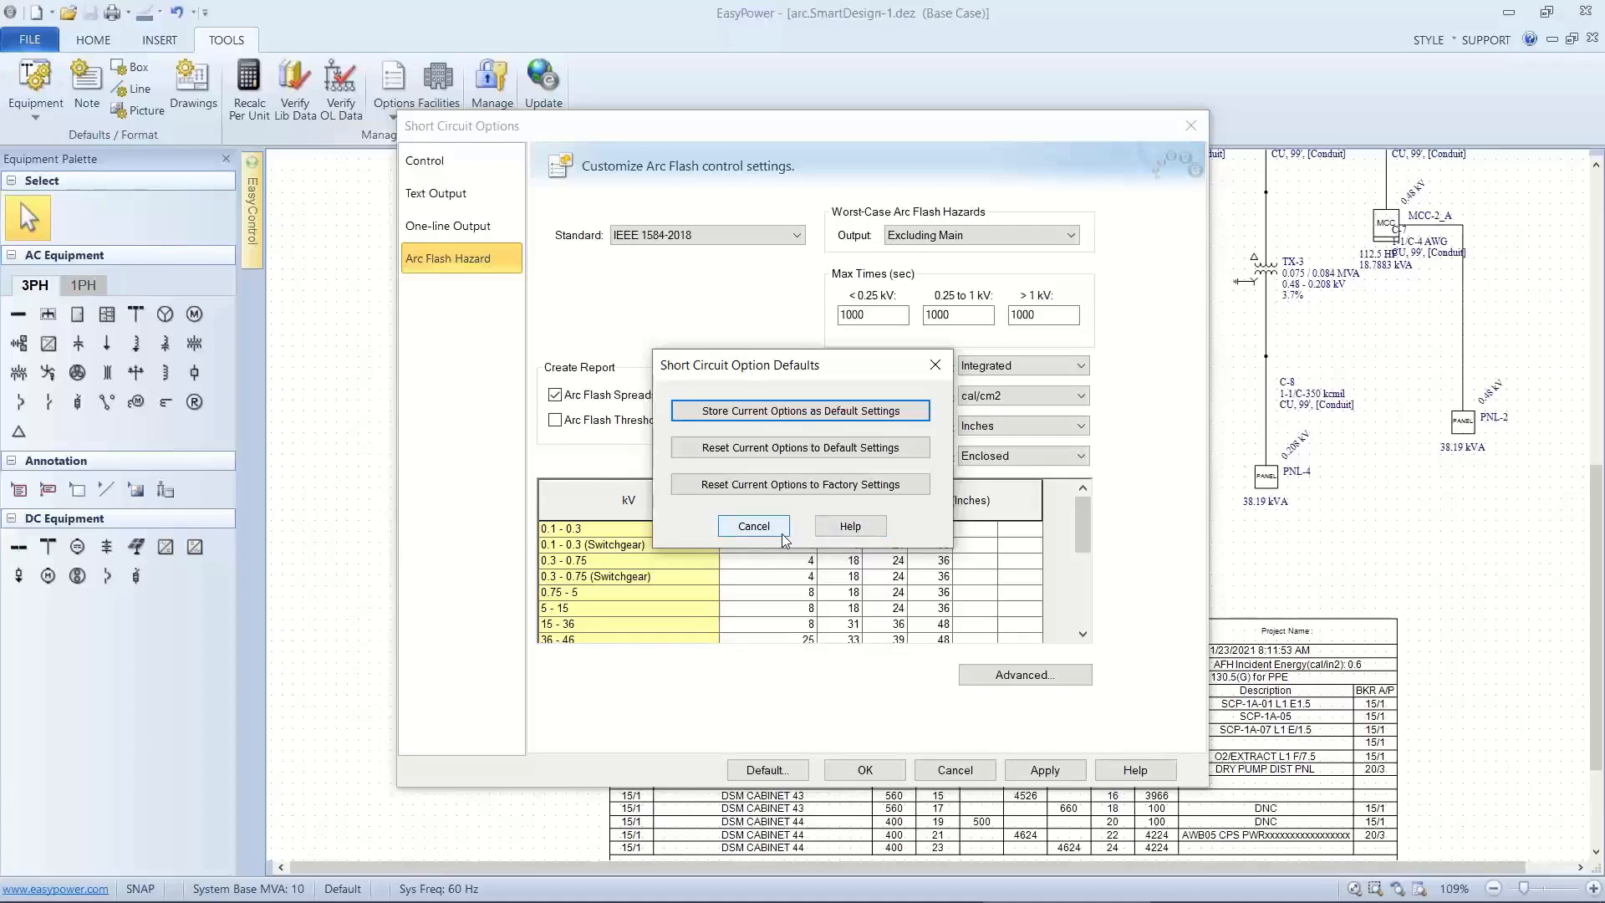
{"action": "left_click", "coordinate": [753, 526]}
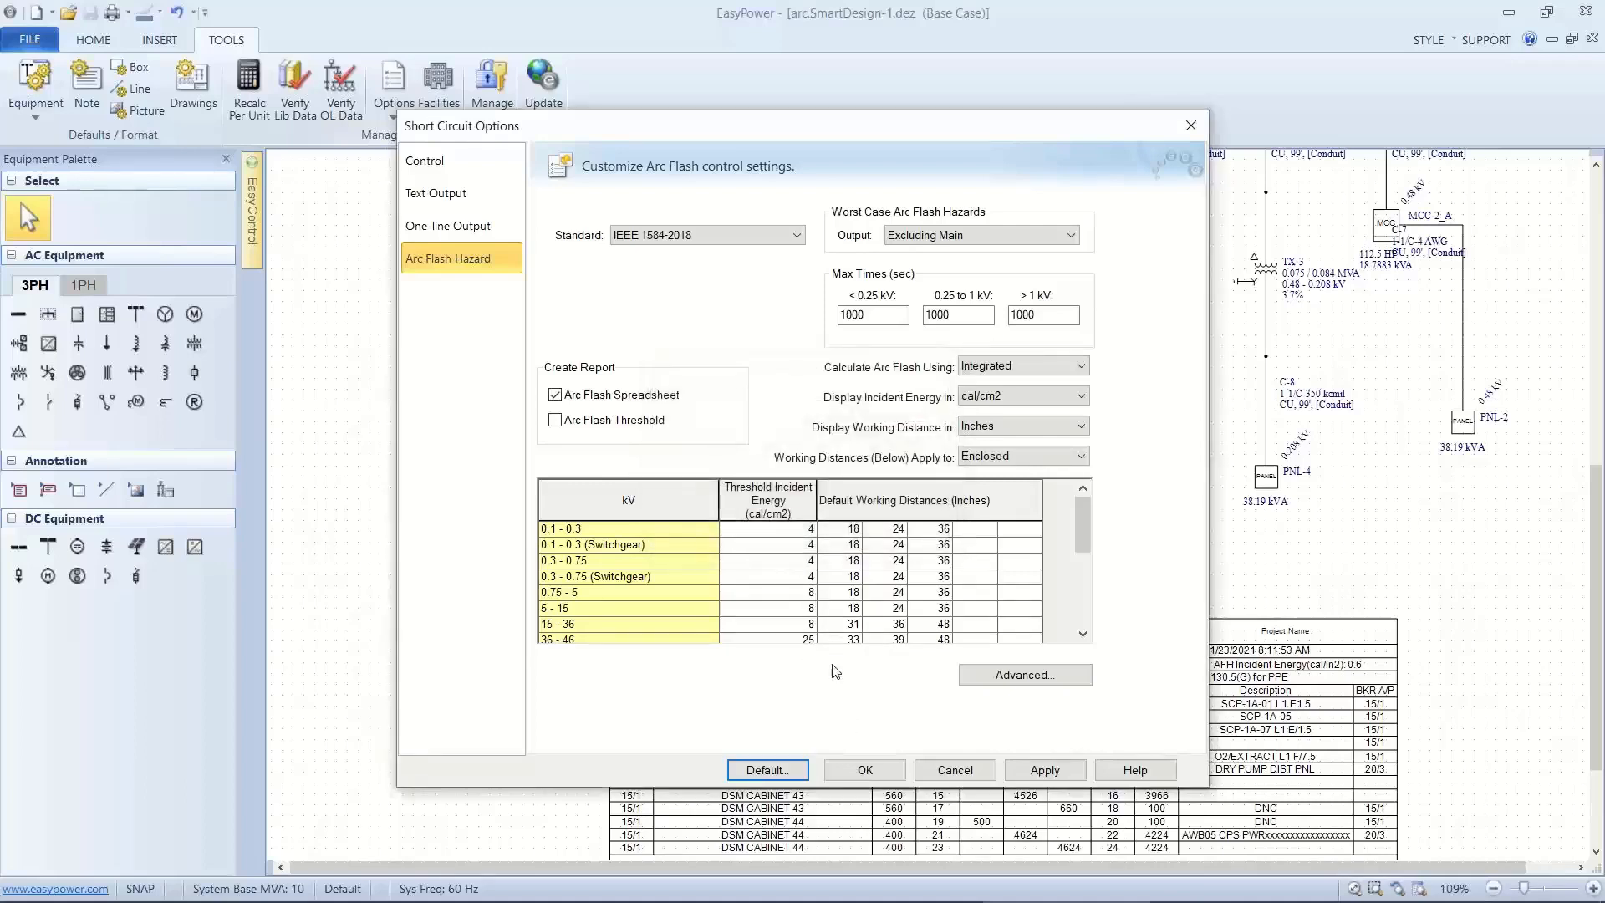
{"action": "left_click", "coordinate": [844, 767]}
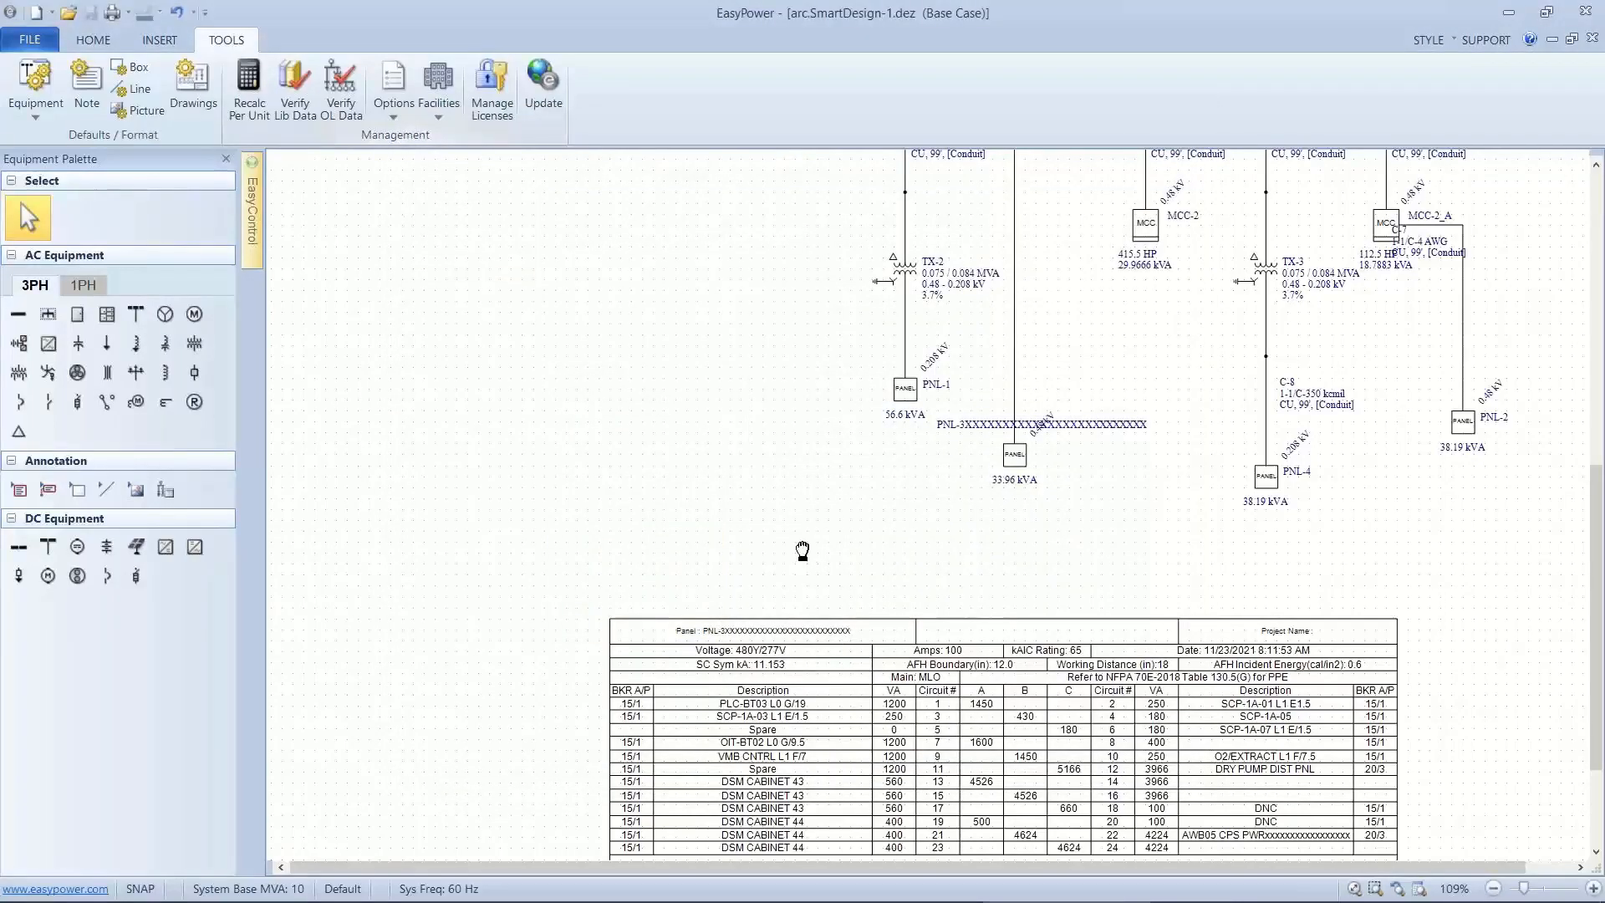
Reopen the short circuit analysis options, review the default store and reset choices again without applying any, and close the options.
{"action": "scroll", "coordinate": [800, 553], "scroll_direction": "up", "scroll_amount": 1}
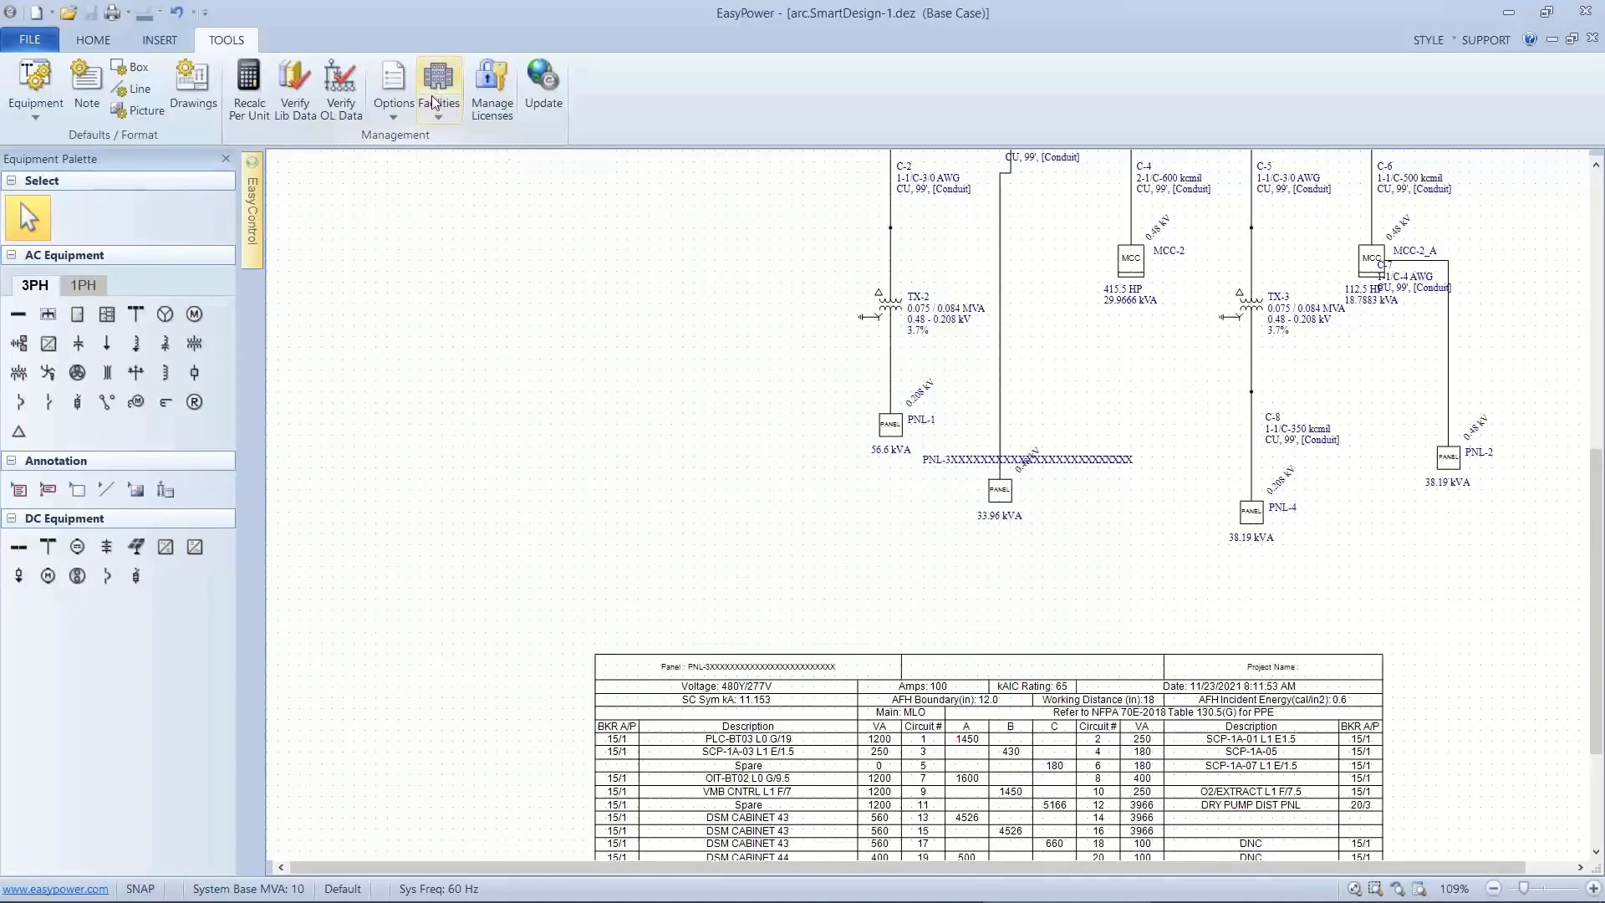
{"action": "left_click", "coordinate": [402, 118]}
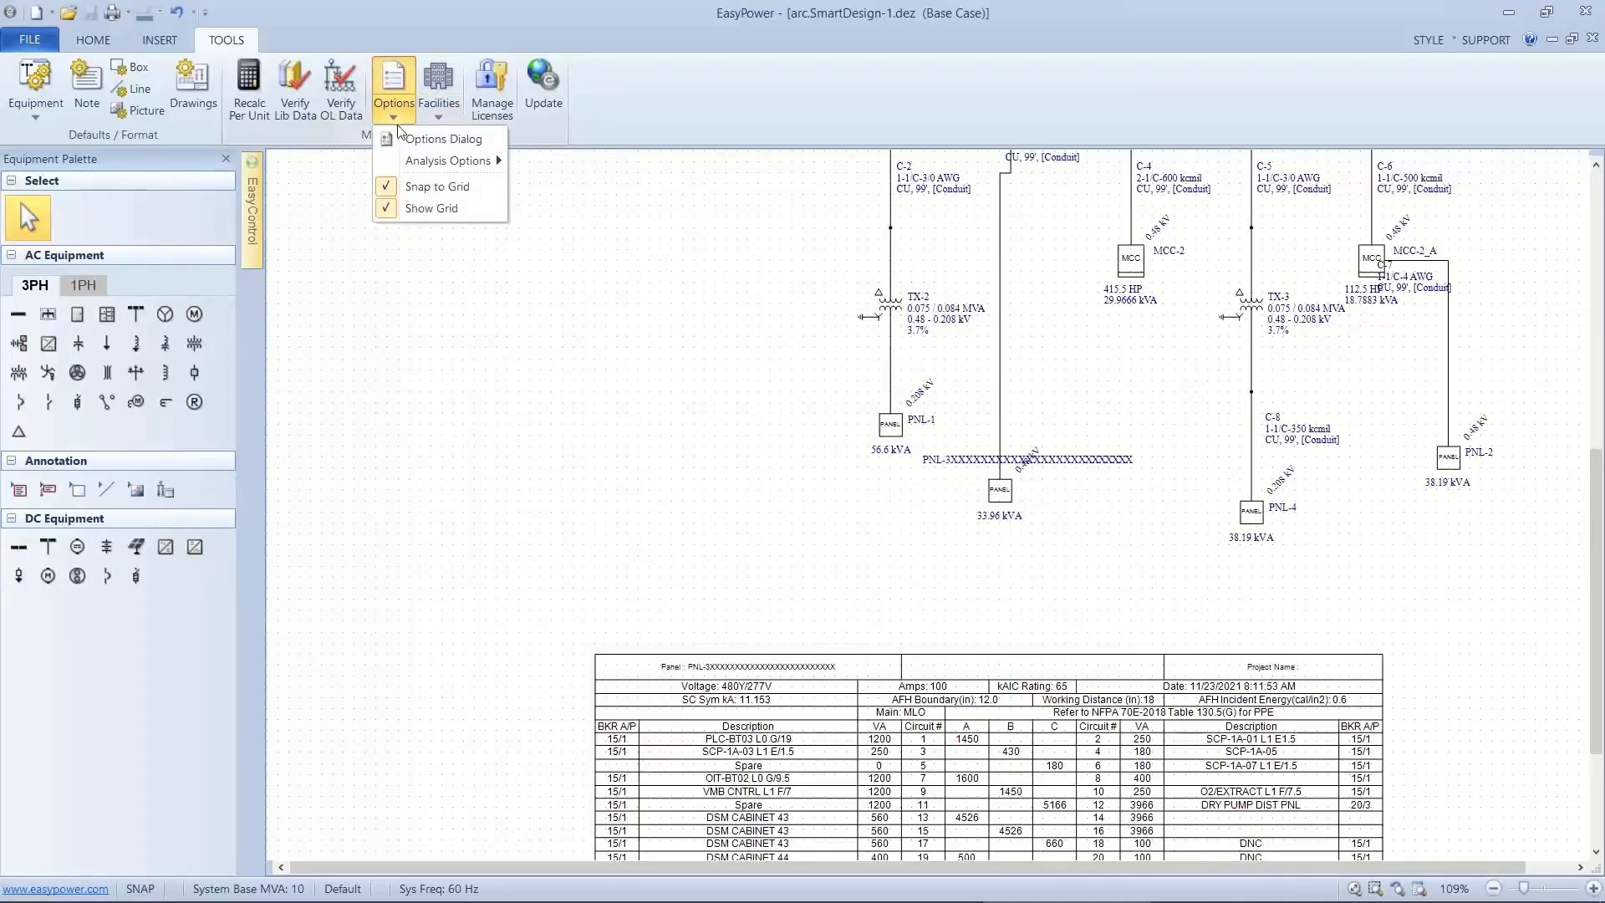
{"action": "mouse_move", "coordinate": [469, 164]}
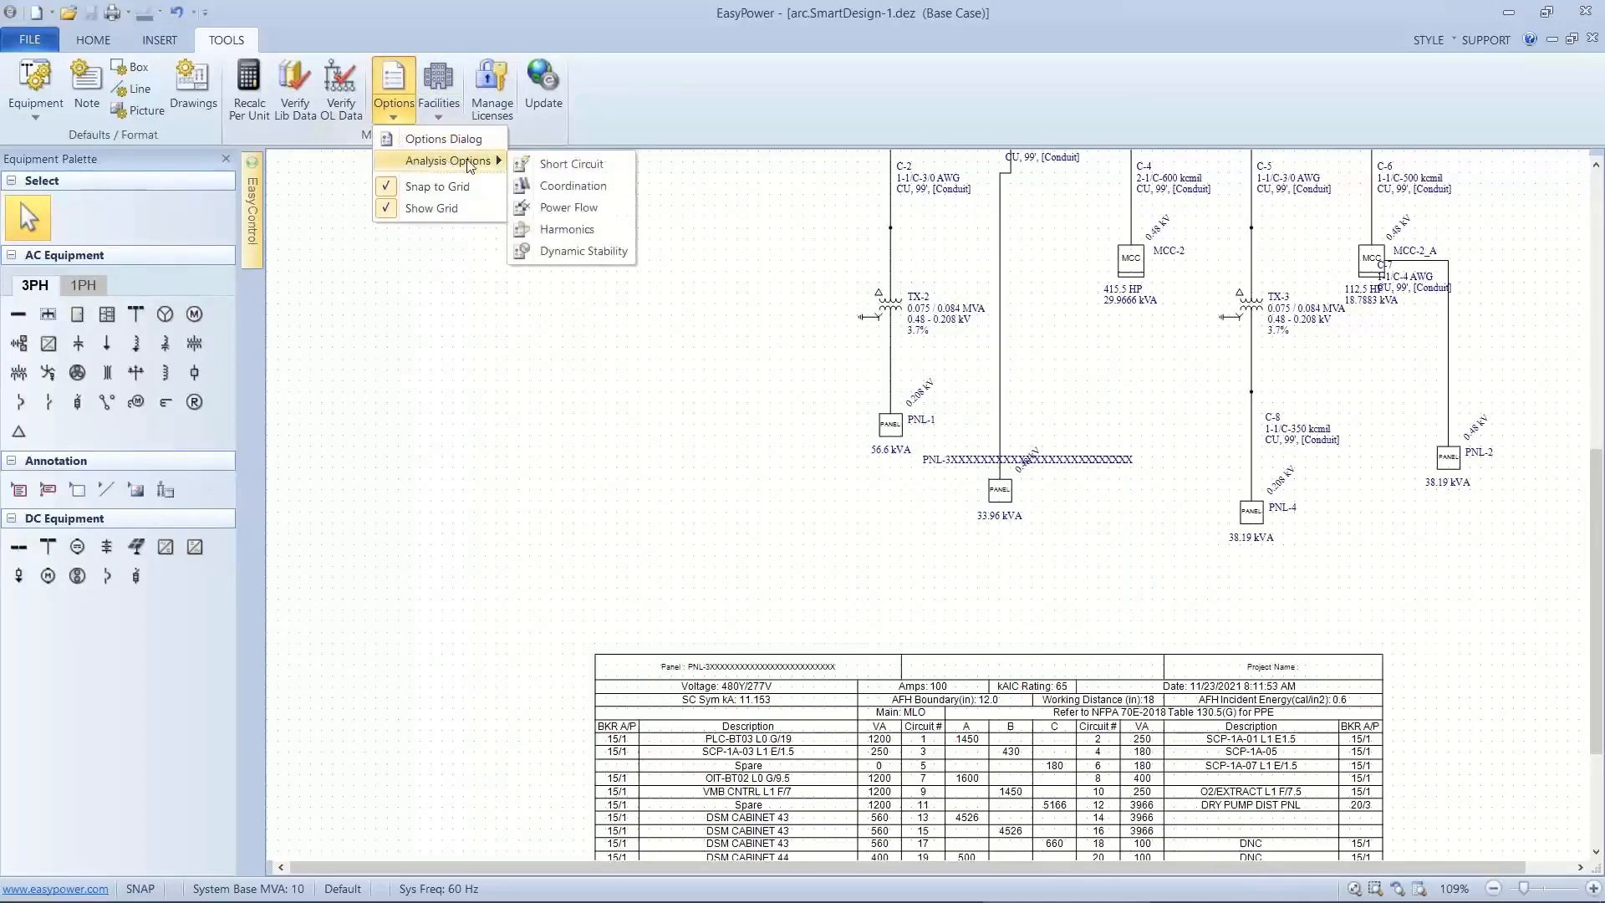
{"action": "left_click", "coordinate": [535, 166]}
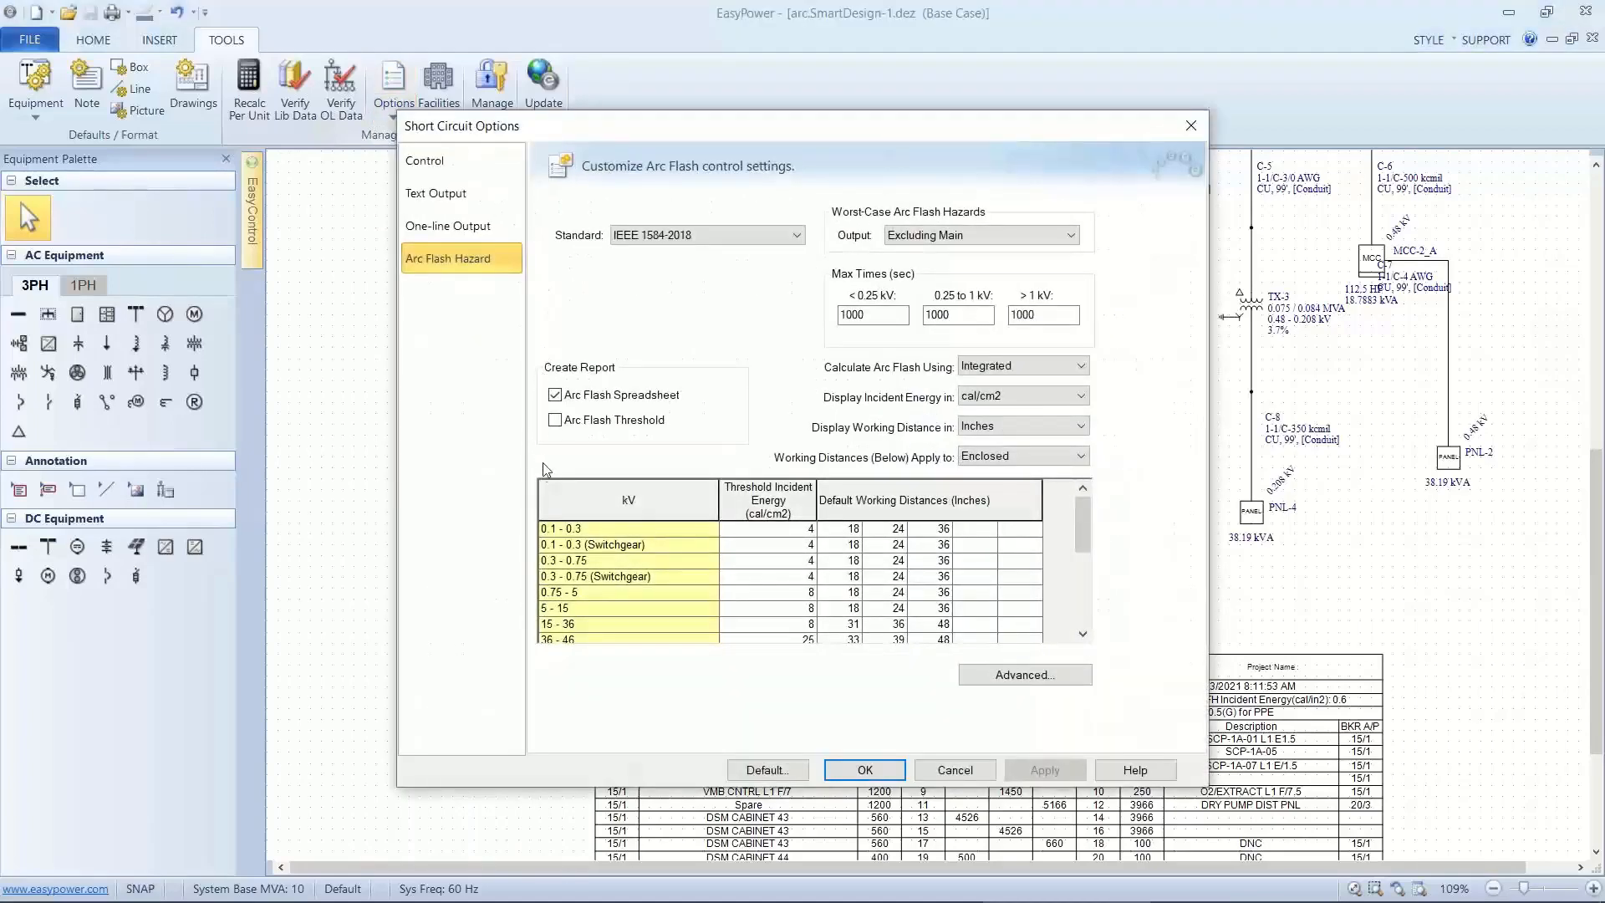
{"action": "left_click", "coordinate": [750, 766]}
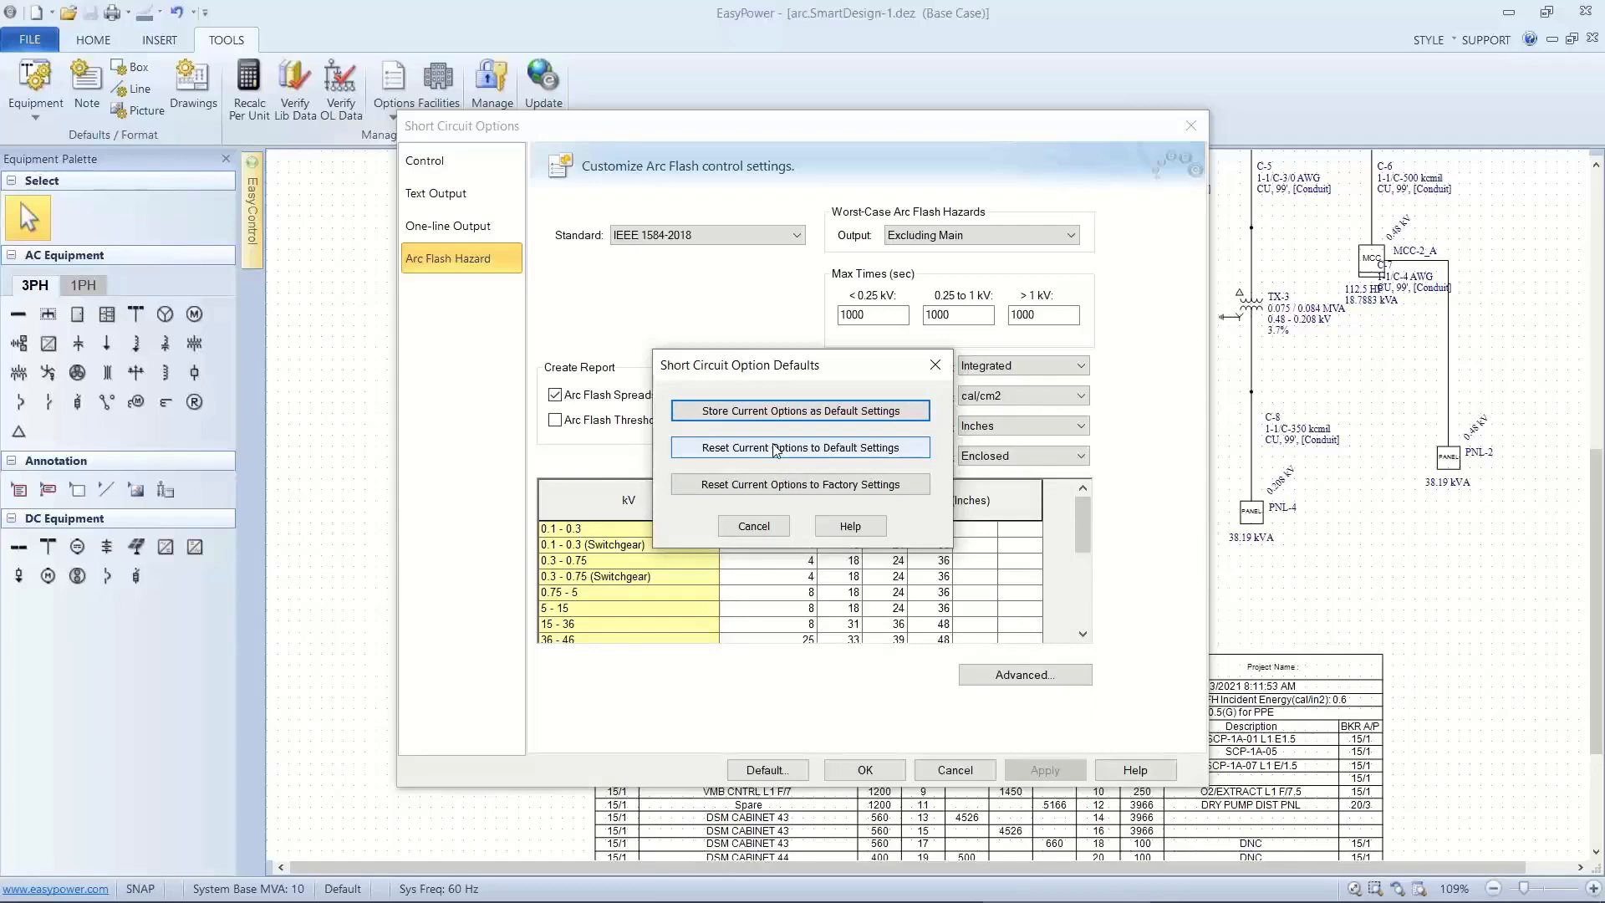
{"action": "left_click", "coordinate": [781, 528]}
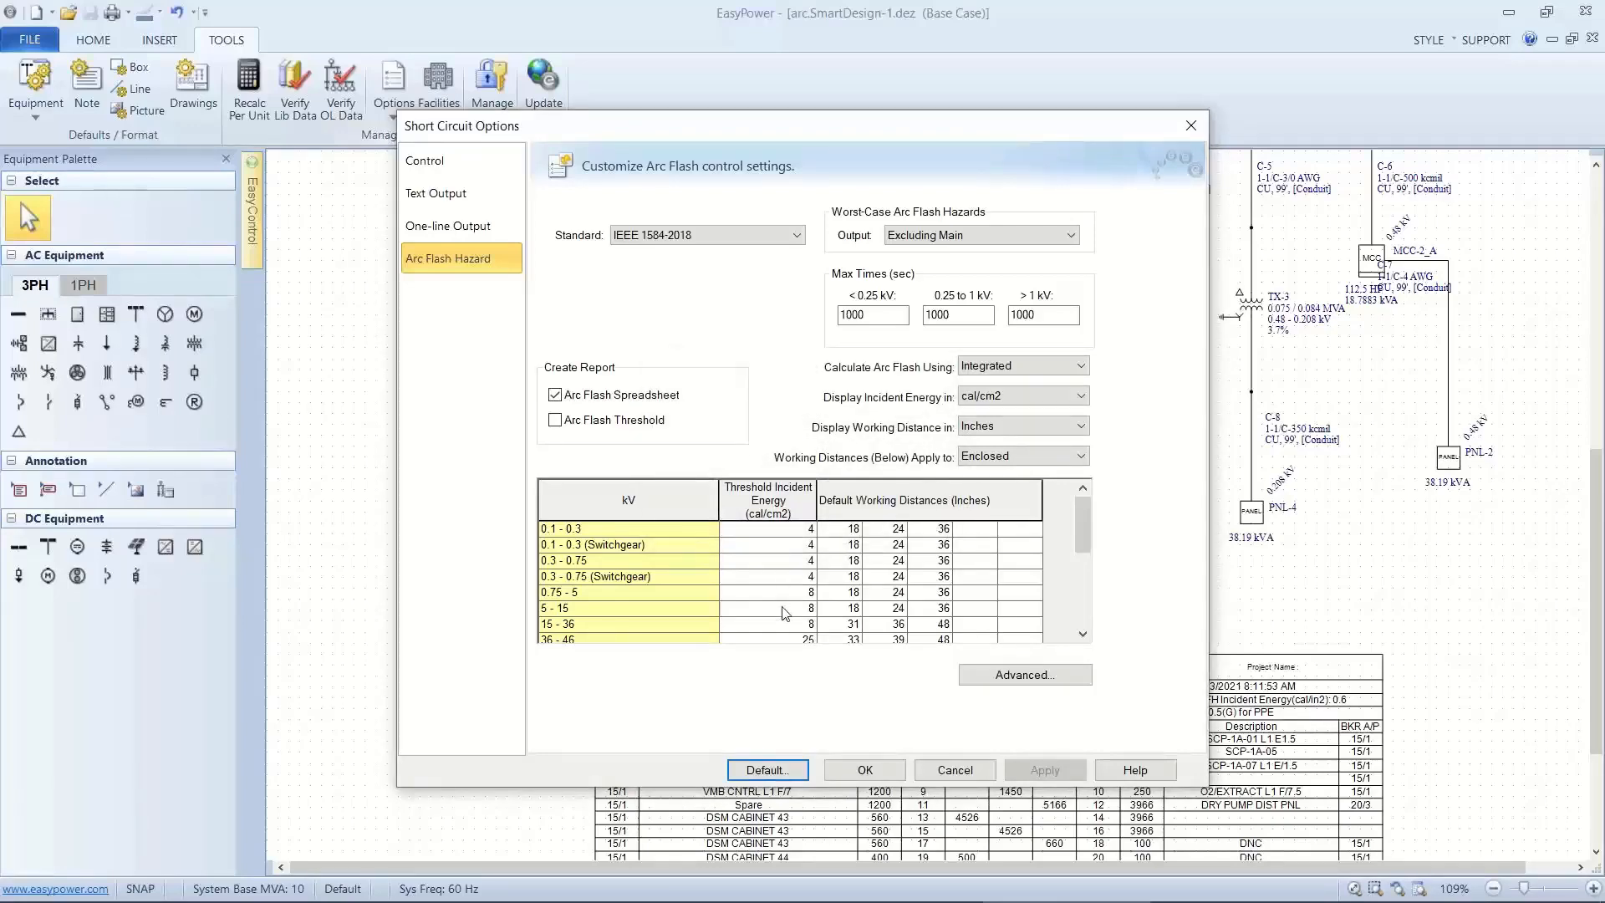
{"action": "left_click", "coordinate": [866, 770]}
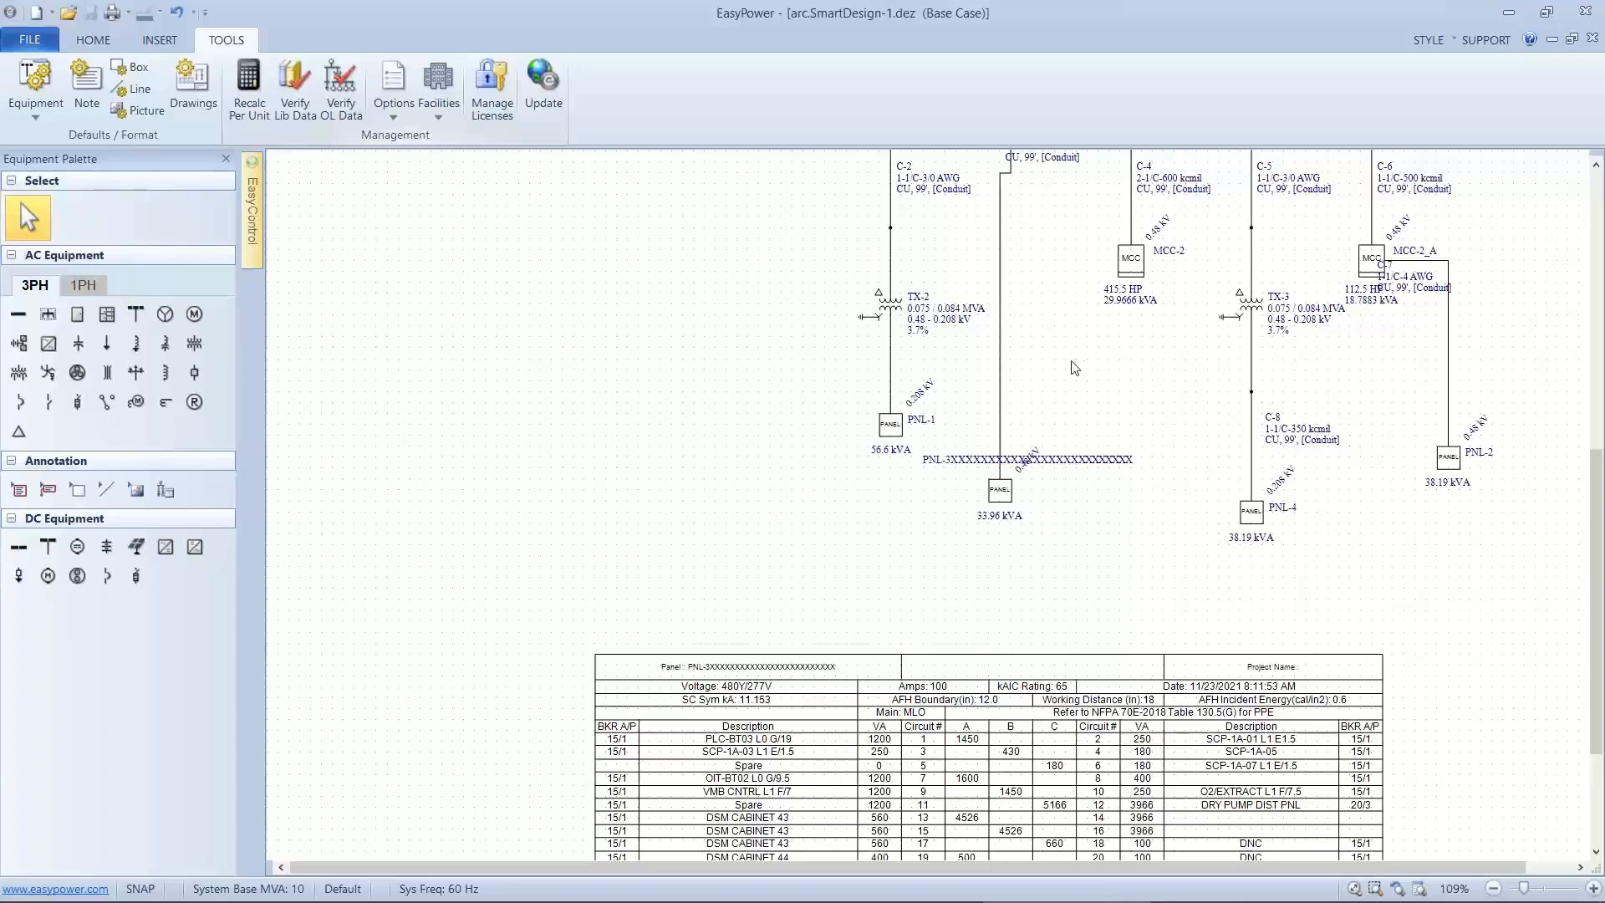
Open cable C-2 below BUS-3, set its length to 35 ft, and enable auto-calculation of its rating and impedances.
{"action": "left_click_drag", "start_coordinate": [963, 303], "coordinate": [854, 455]}
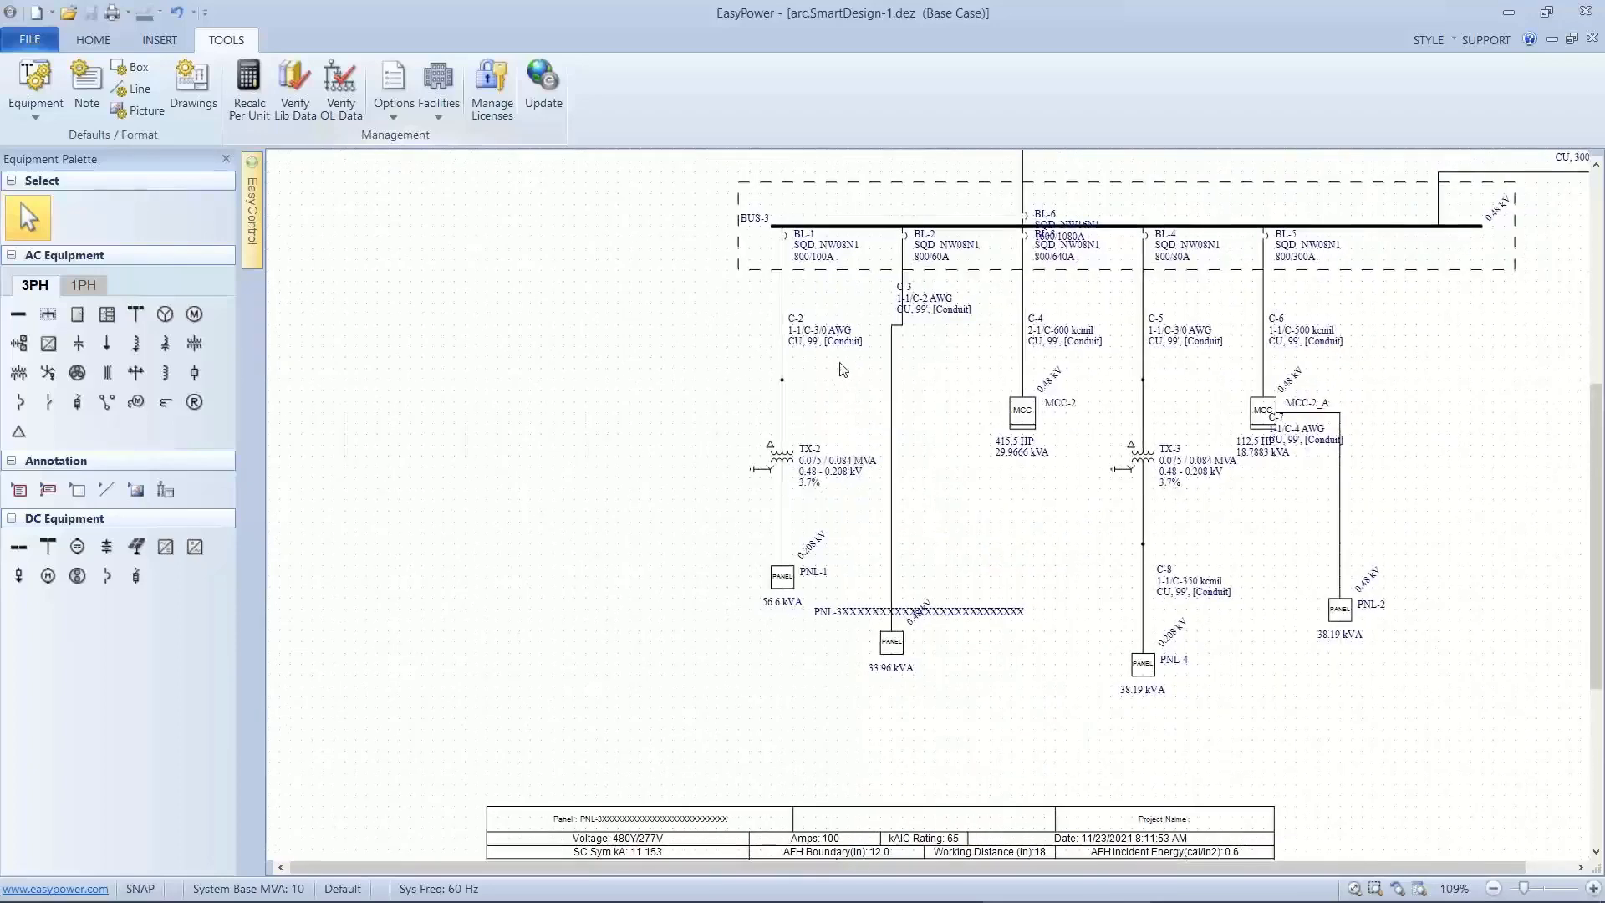
{"action": "left_click", "coordinate": [782, 327]}
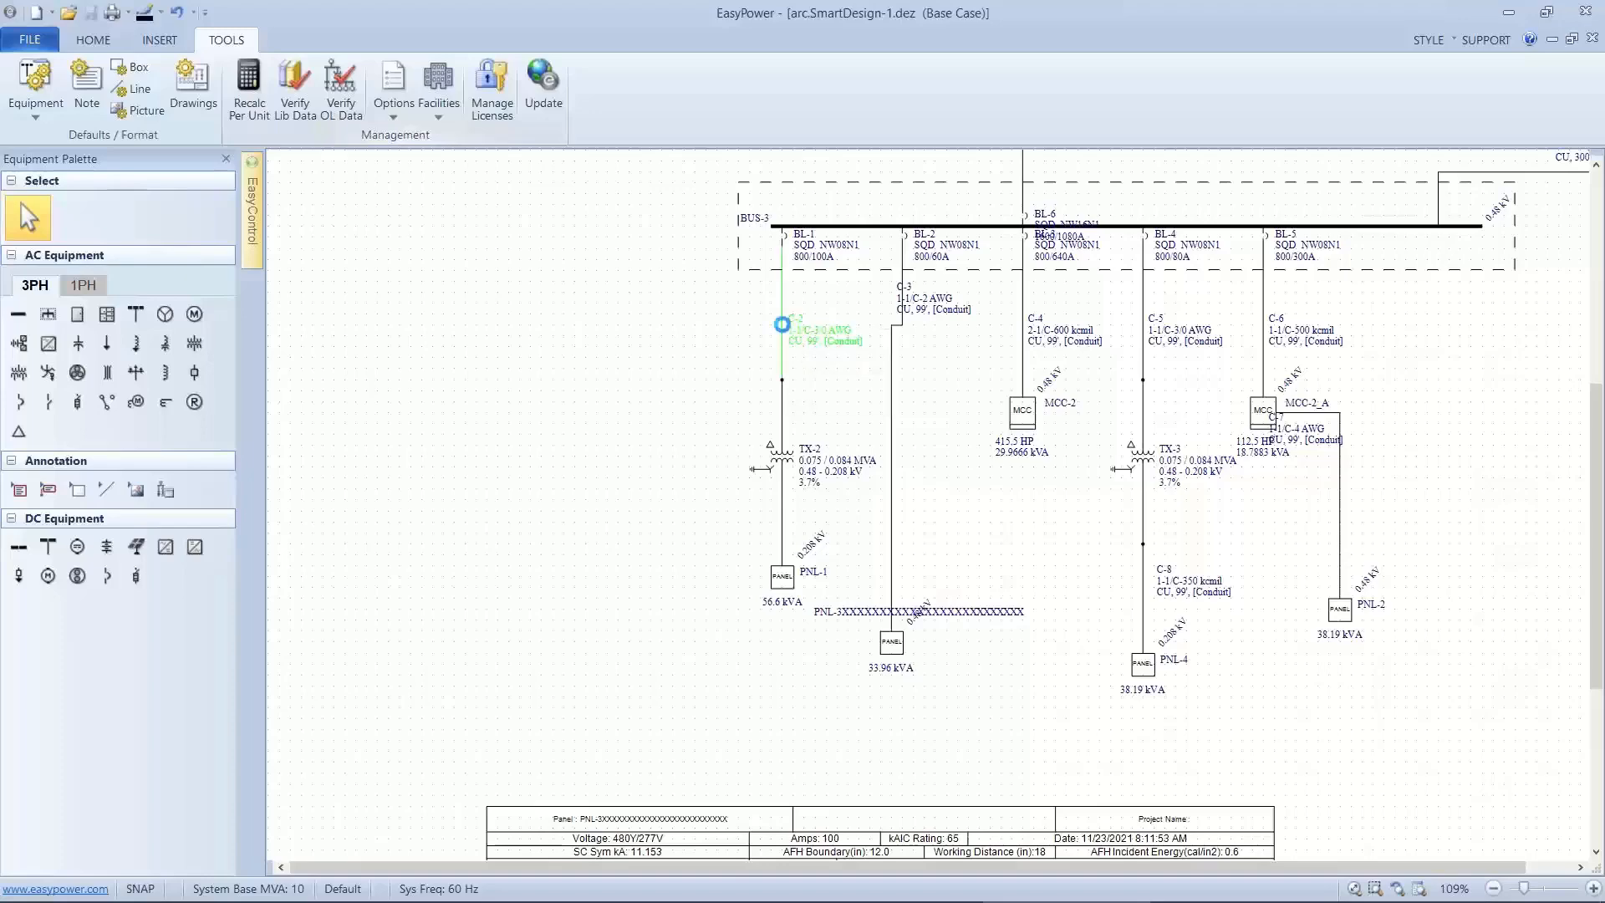
{"action": "double_click", "coordinate": [783, 328]}
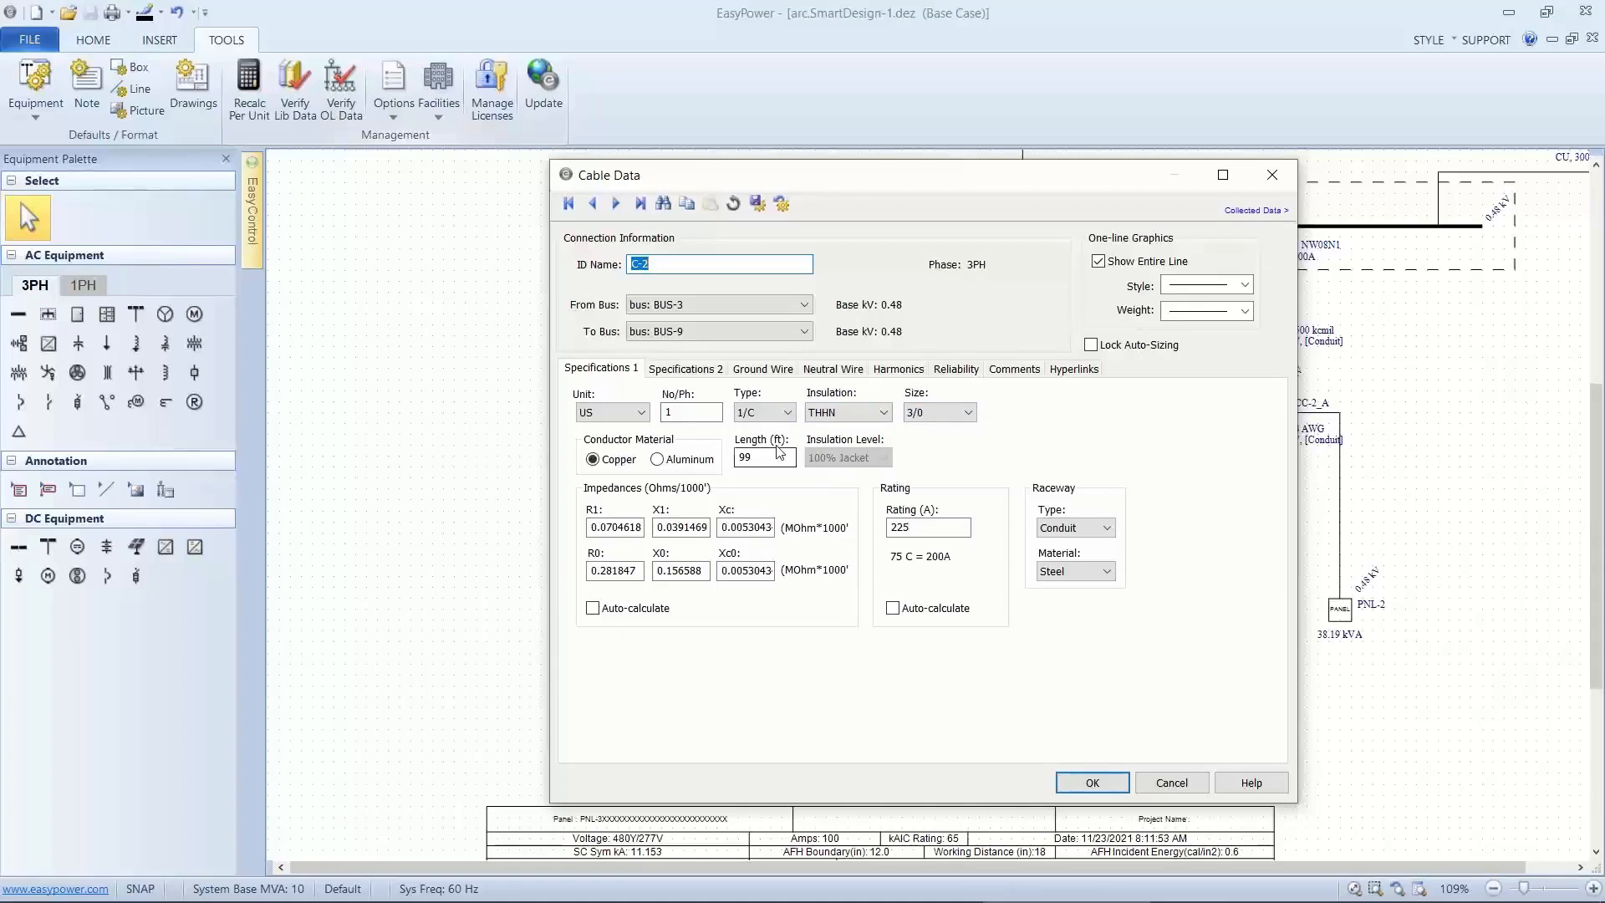
{"action": "left_click_drag", "start_coordinate": [782, 457], "coordinate": [719, 458]}
{"action": "left_click", "coordinate": [892, 610]}
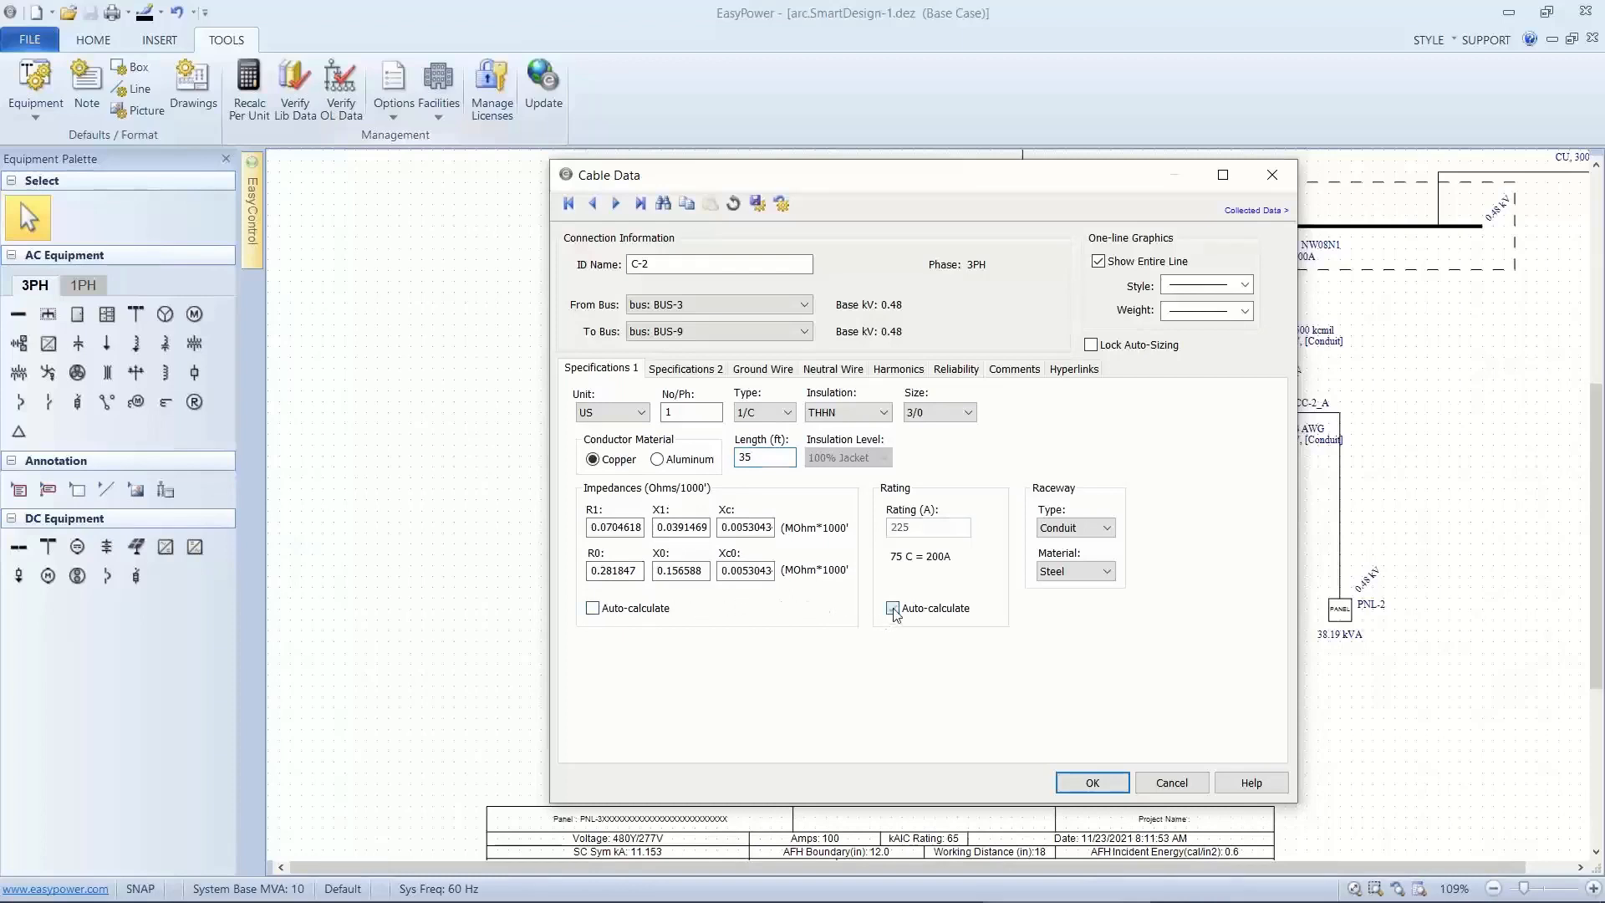
{"action": "left_click", "coordinate": [593, 607]}
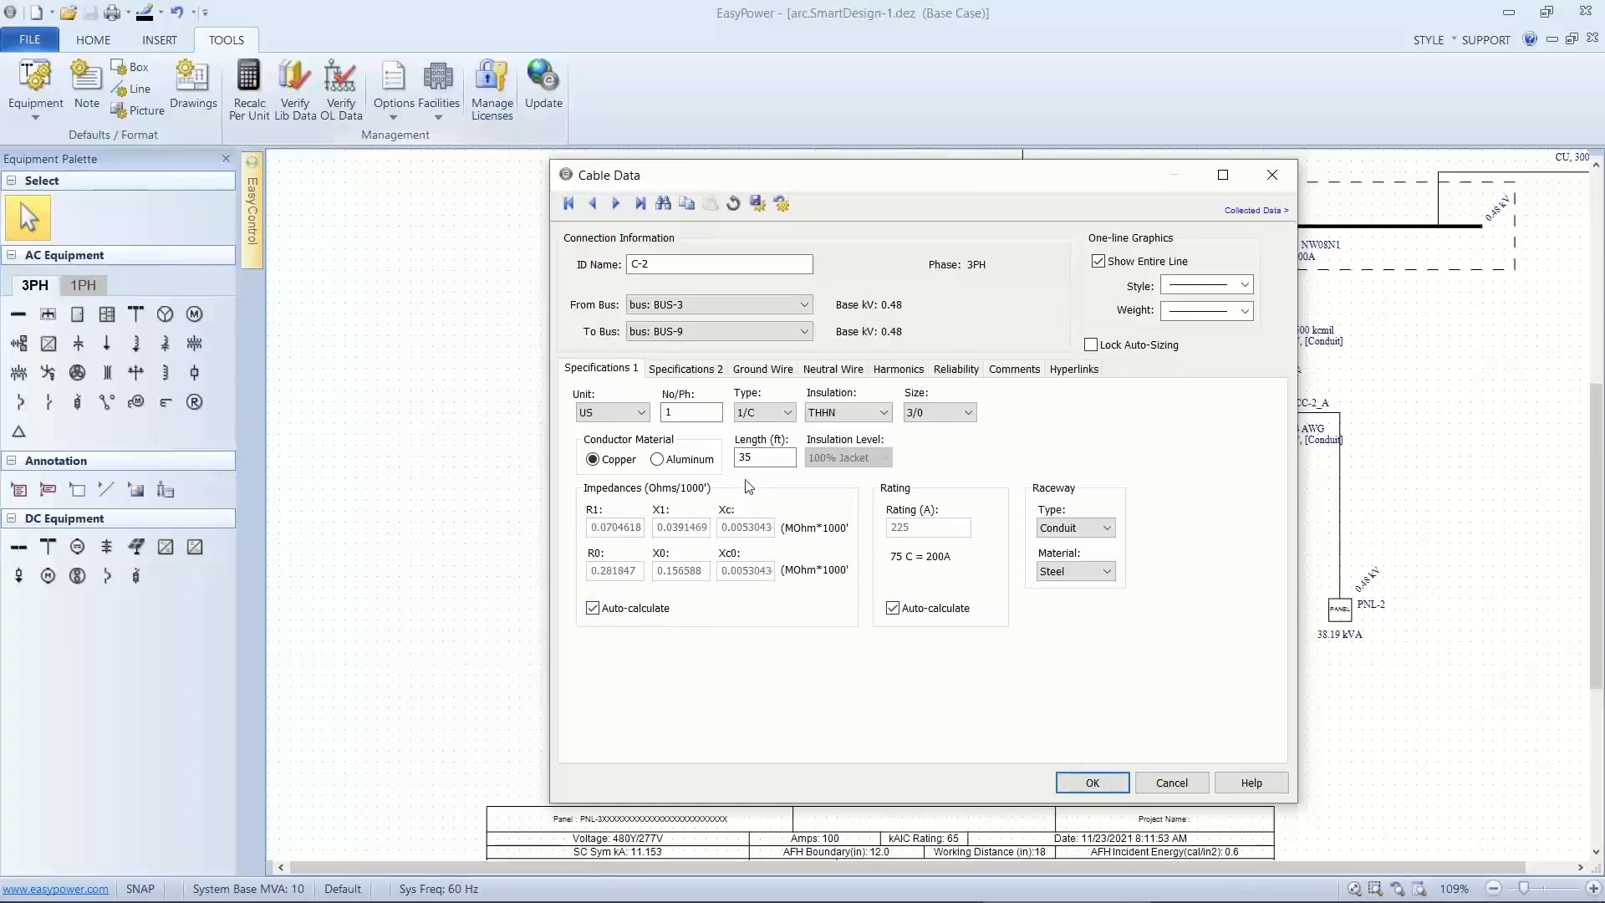
Try conductor size 14 on cable C-2.
{"action": "left_click", "coordinate": [957, 419]}
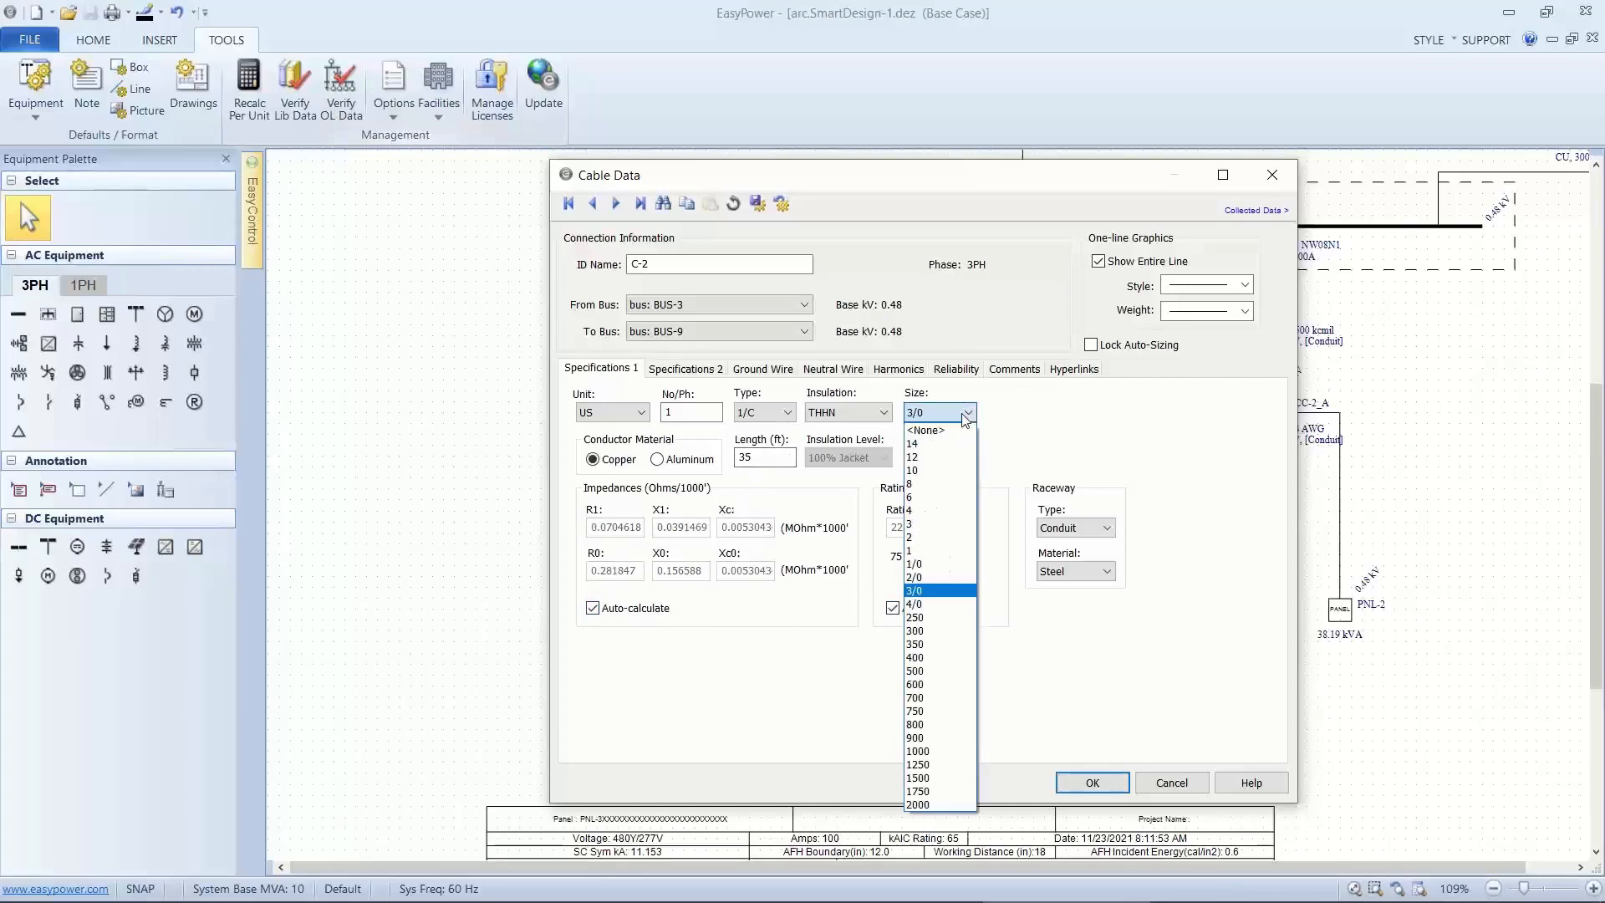
{"action": "left_click", "coordinate": [930, 425]}
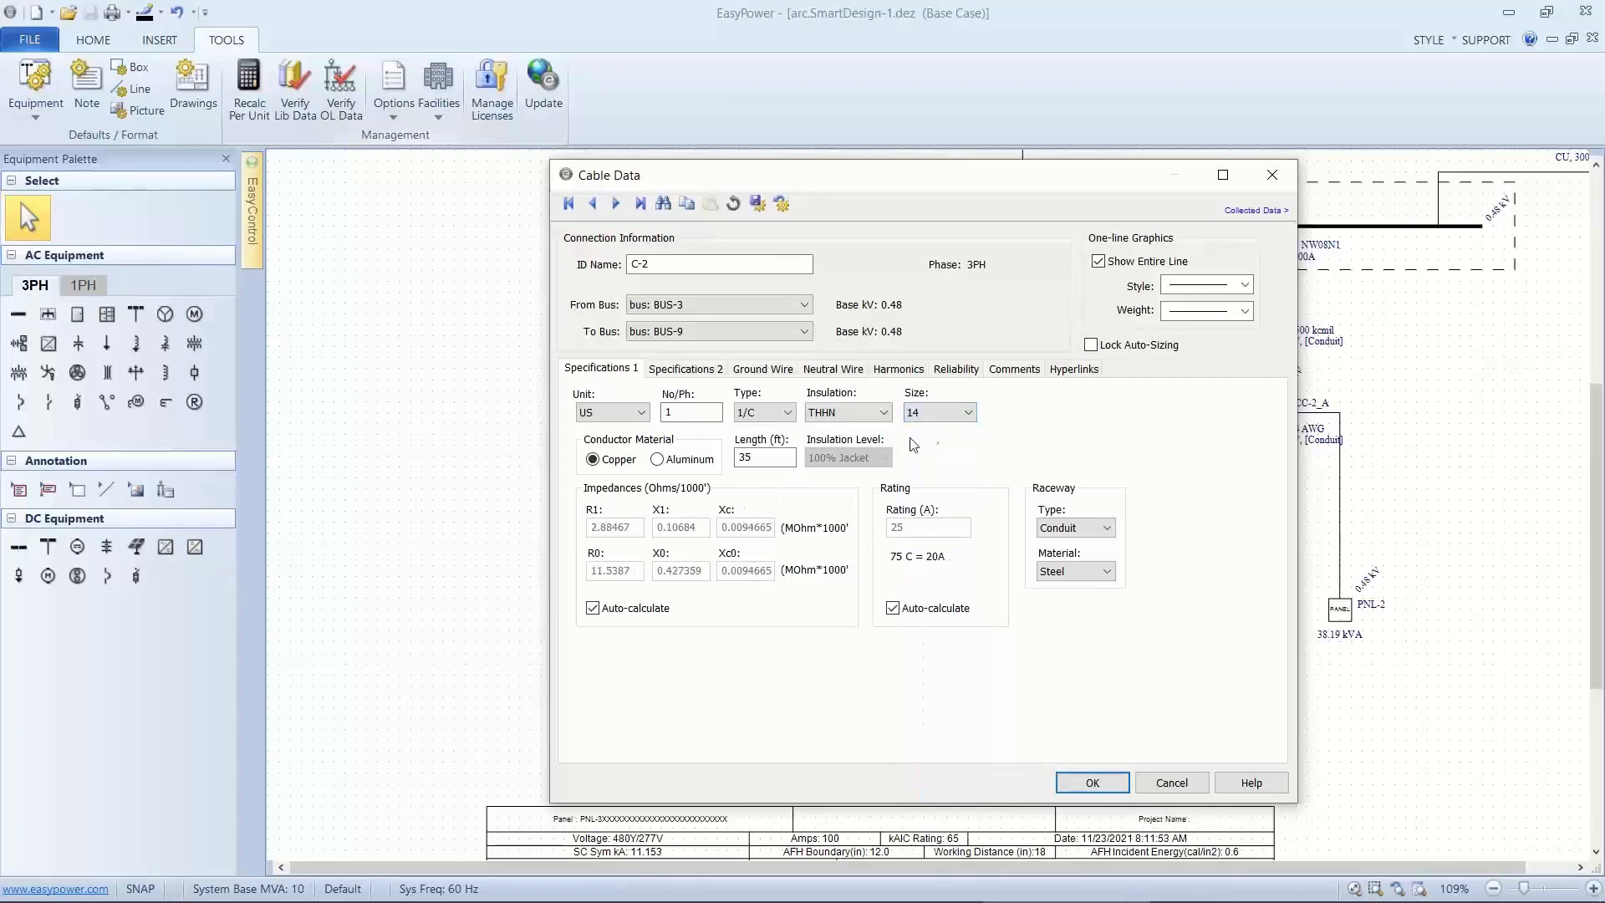
{"action": "left_click", "coordinate": [965, 417]}
{"action": "left_click", "coordinate": [902, 565]}
Set the conductor size of cable C-2 to 2/0 and accept the cable data.
{"action": "left_click", "coordinate": [968, 415]}
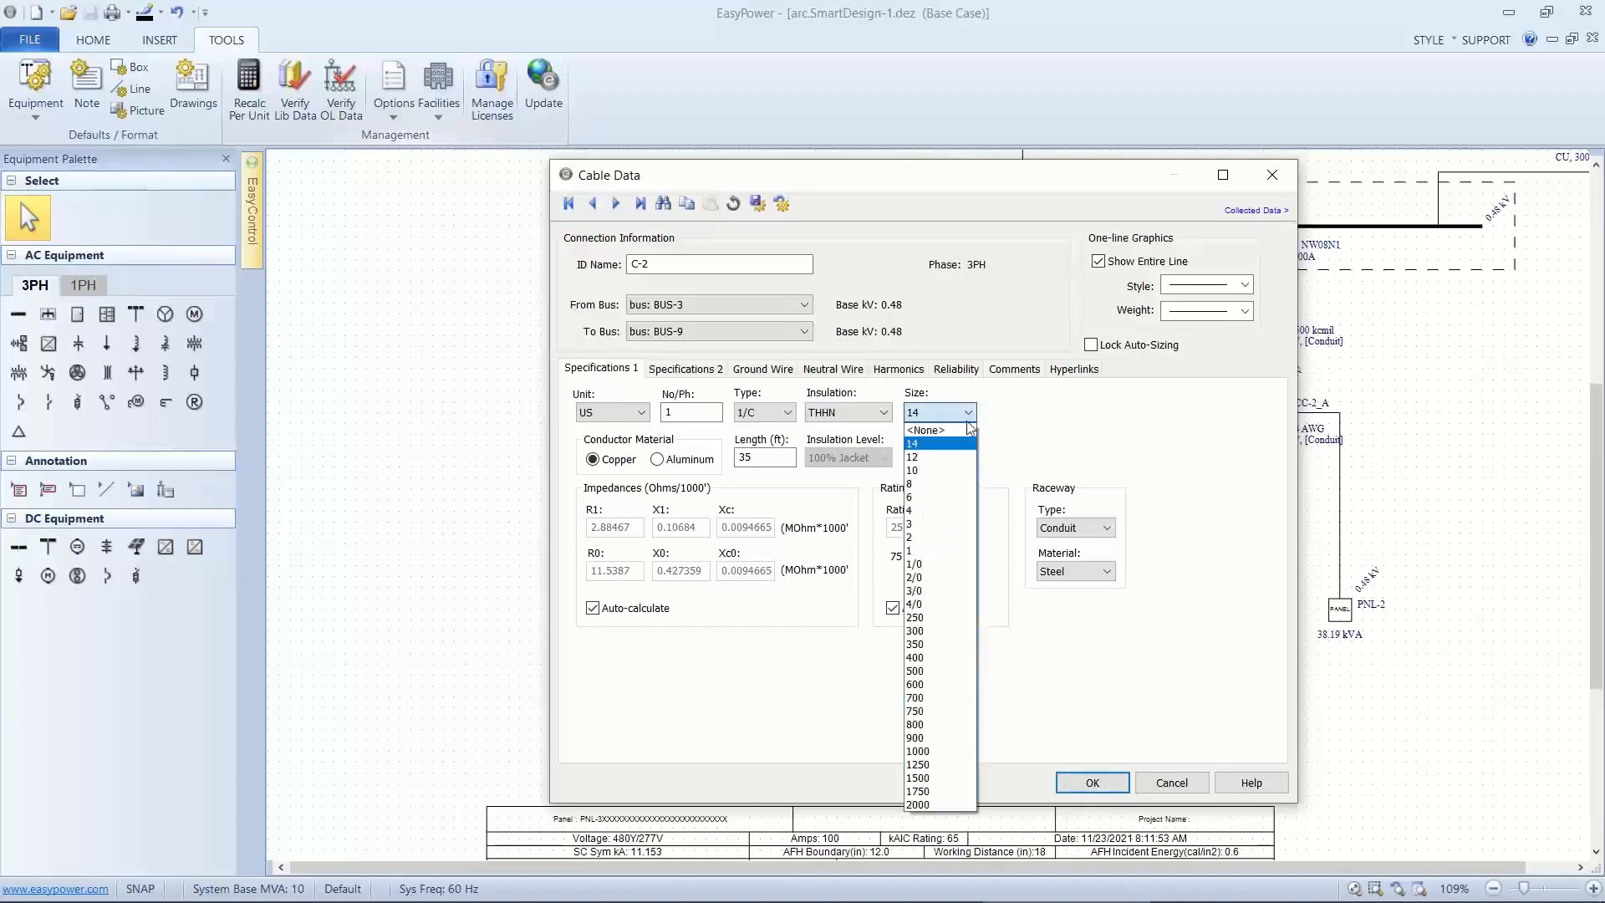
{"action": "left_click", "coordinate": [913, 587]}
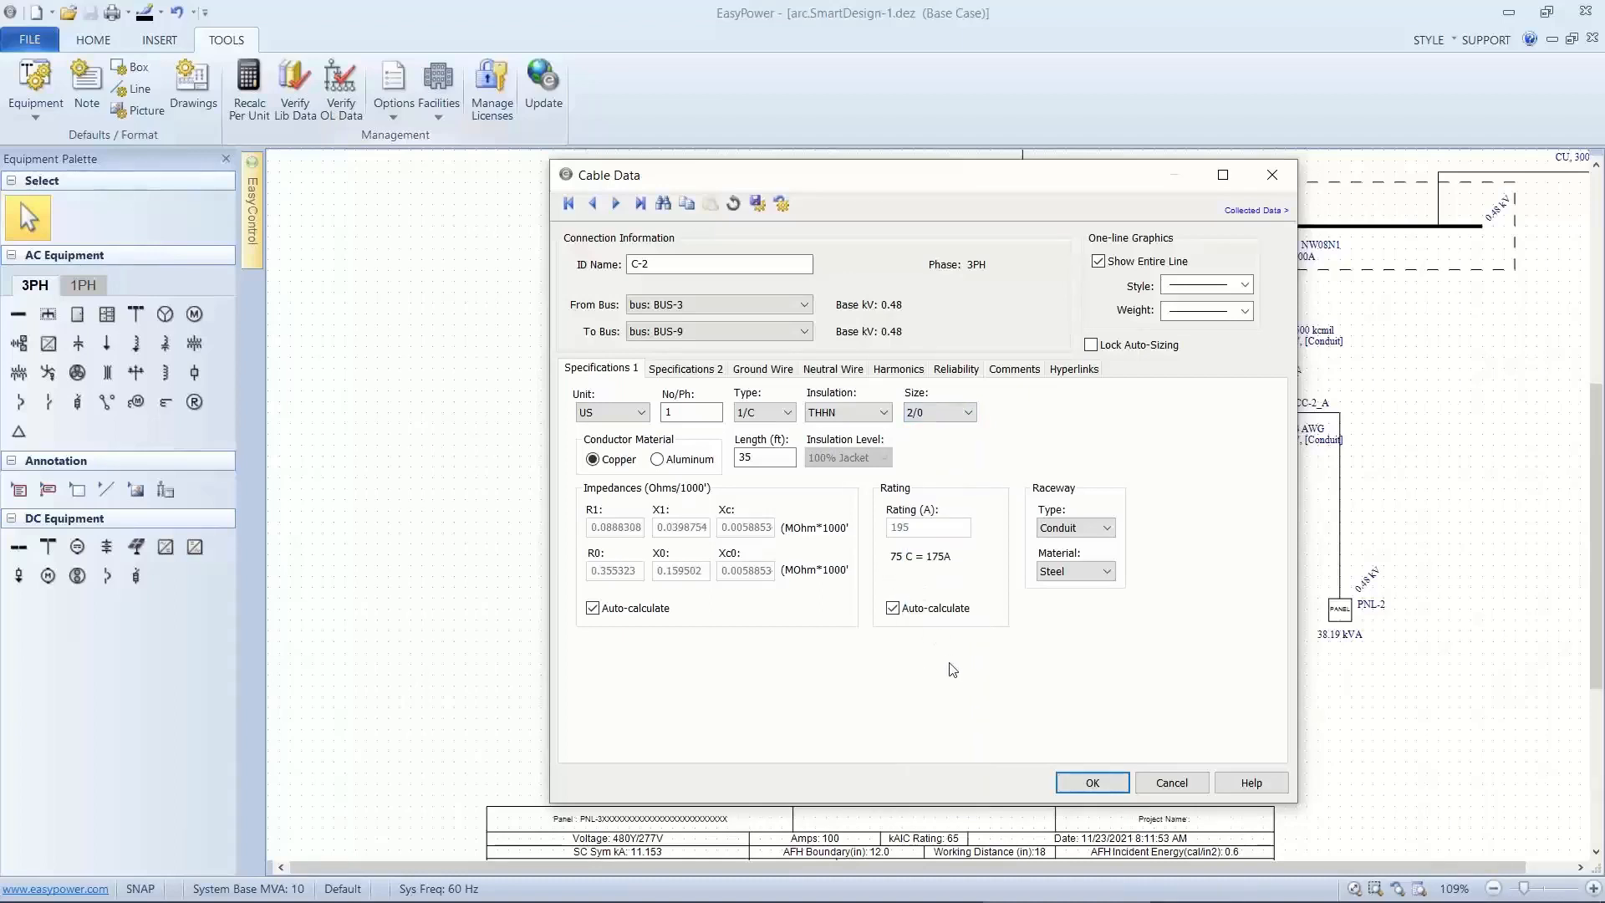
{"action": "left_click", "coordinate": [1086, 782]}
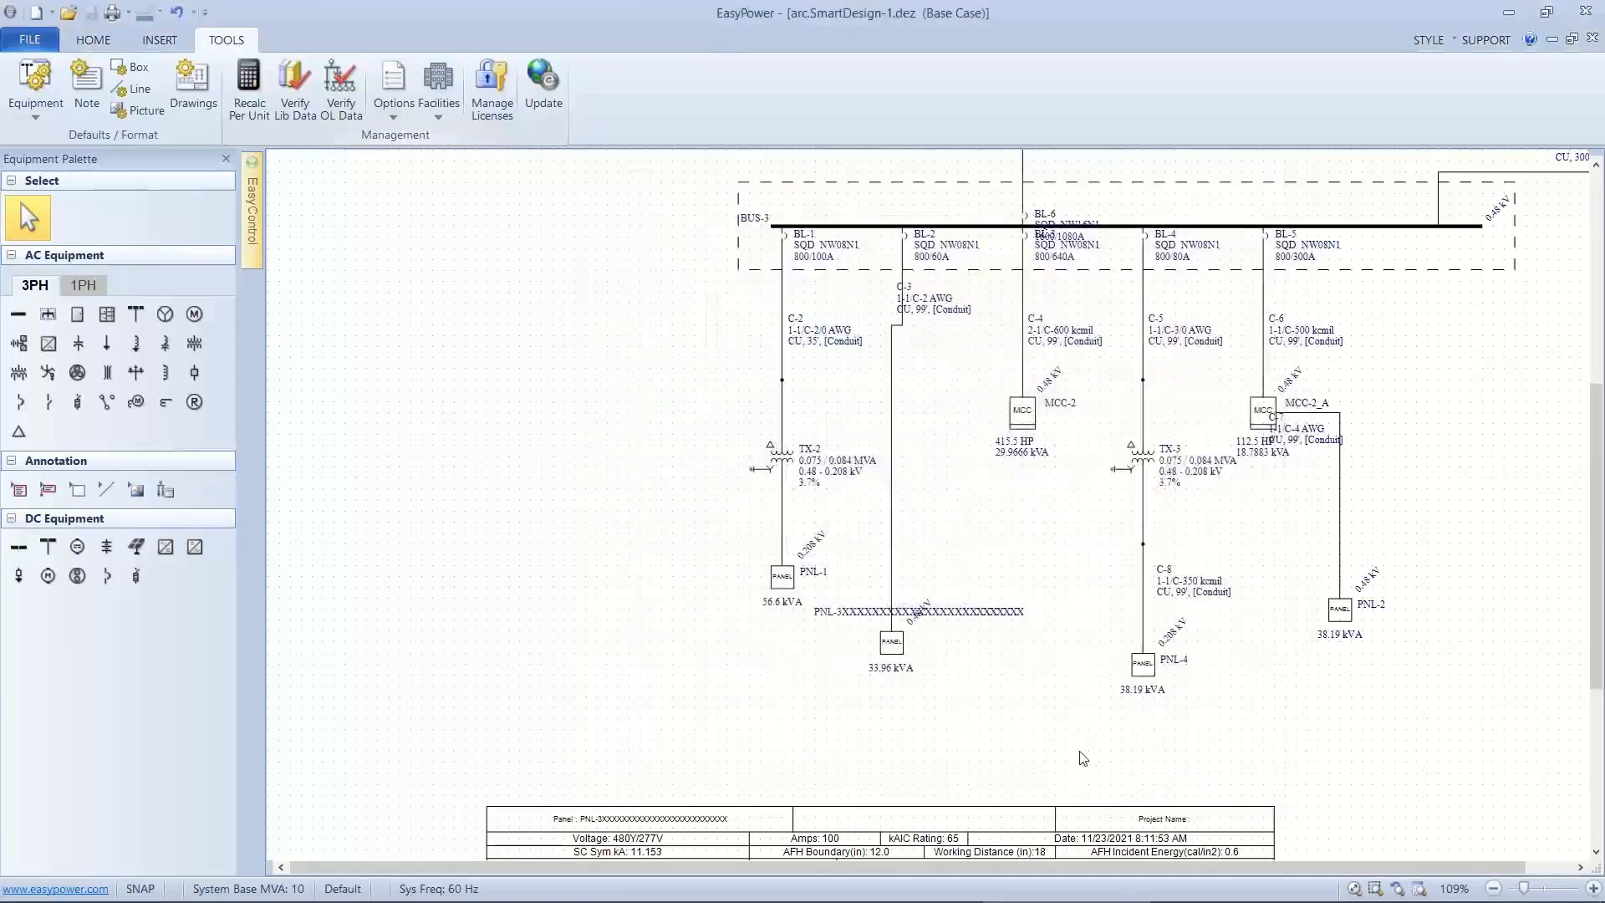
Open the data of cable C-4 between BUS-3 and MCC-2 and set its conductor size to 3/0.
{"action": "left_click_drag", "start_coordinate": [1039, 634], "coordinate": [818, 635]}
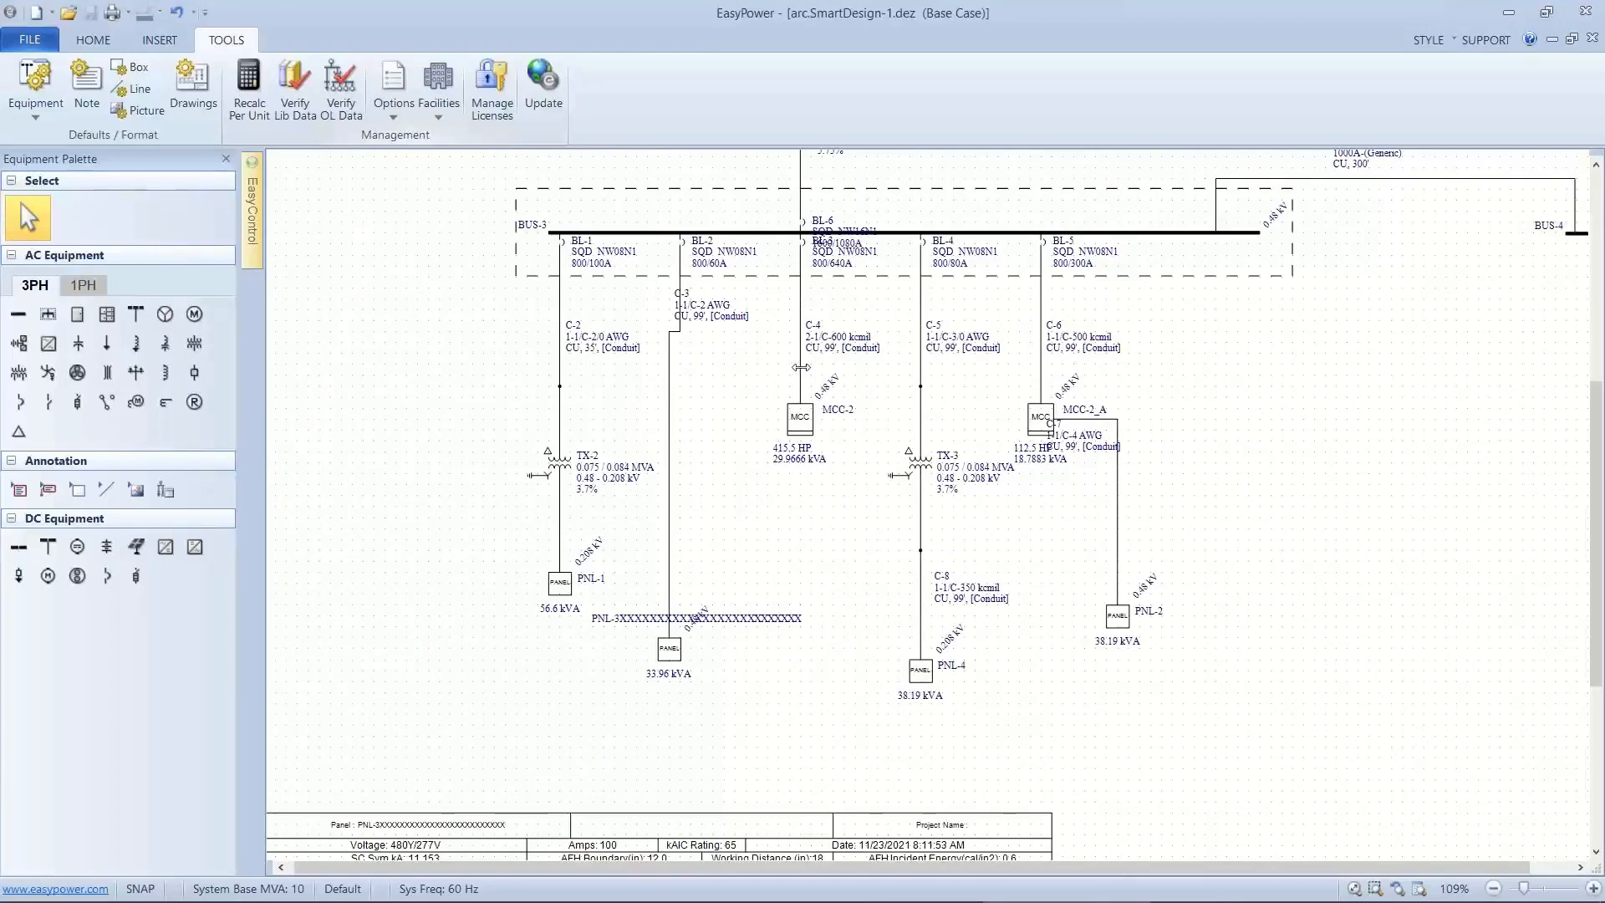
{"action": "mouse_move", "coordinate": [801, 367]}
{"action": "left_click", "coordinate": [800, 367]}
{"action": "double_click", "coordinate": [800, 367]}
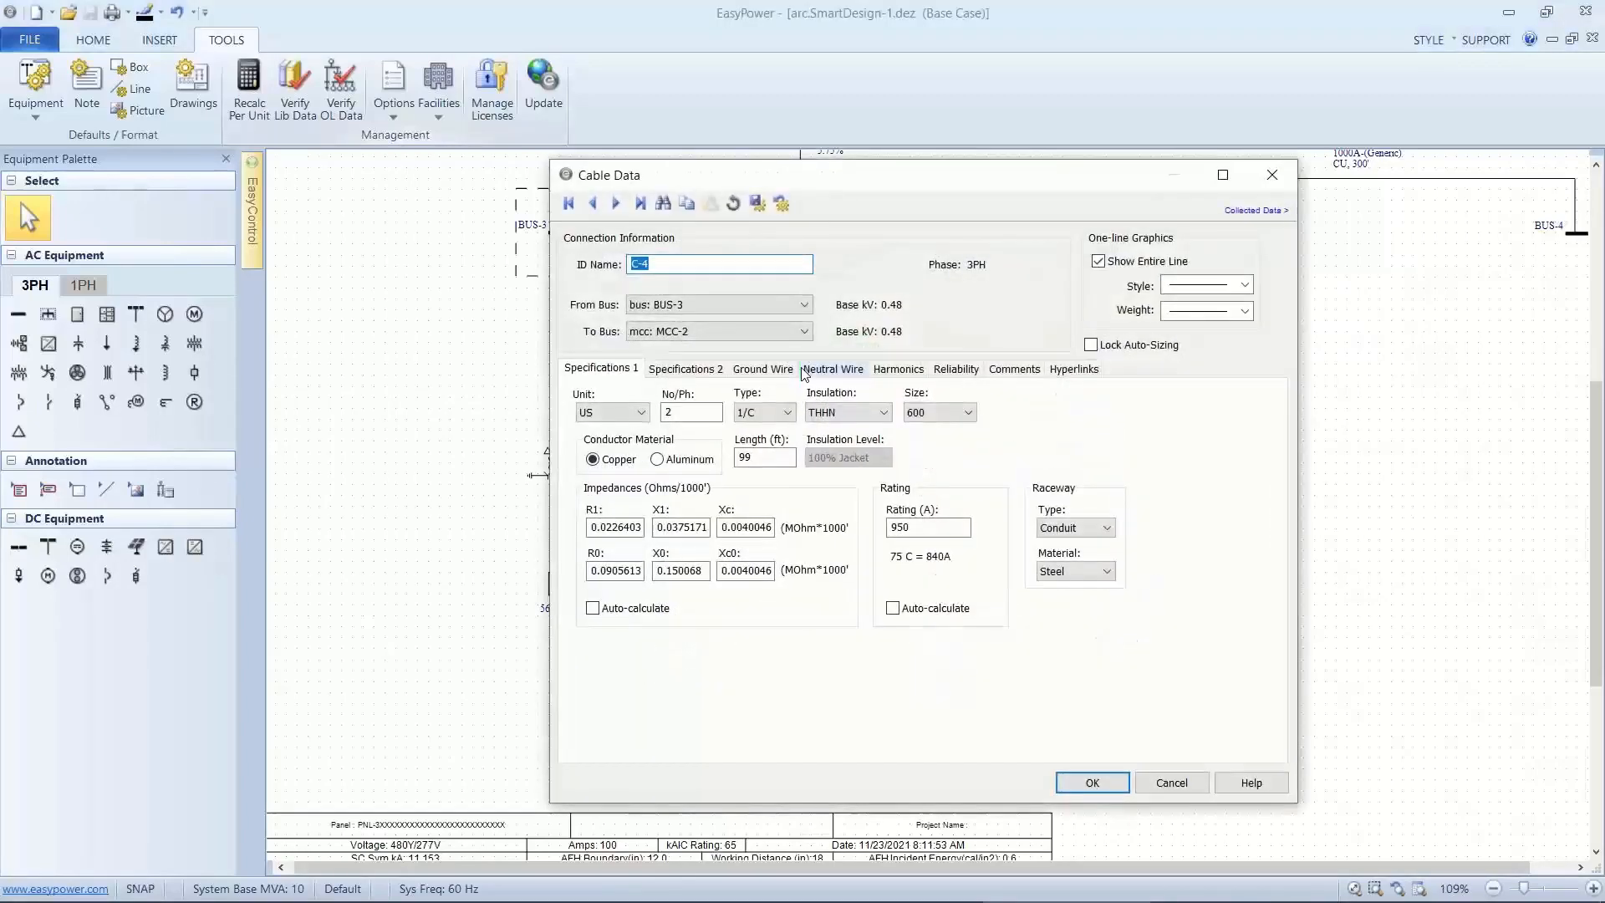
{"action": "left_click", "coordinate": [917, 413]}
{"action": "left_click", "coordinate": [919, 590]}
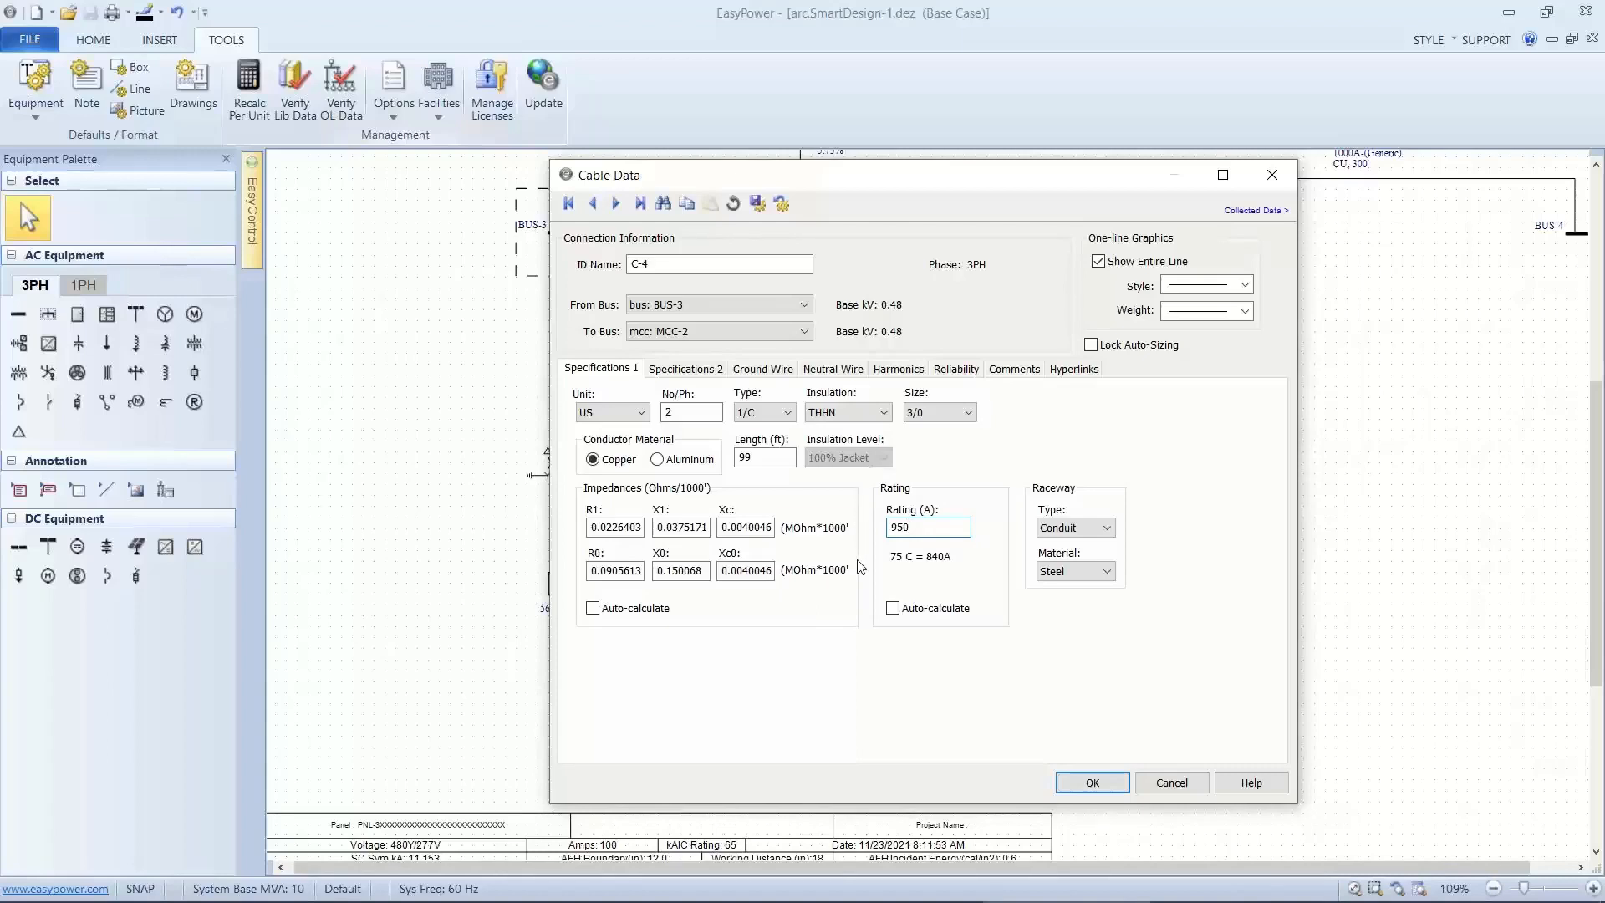
Enable auto-calculation of cable C-4's rating and impedances and accept the cable data.
{"action": "left_click", "coordinate": [894, 611]}
{"action": "left_click", "coordinate": [593, 609]}
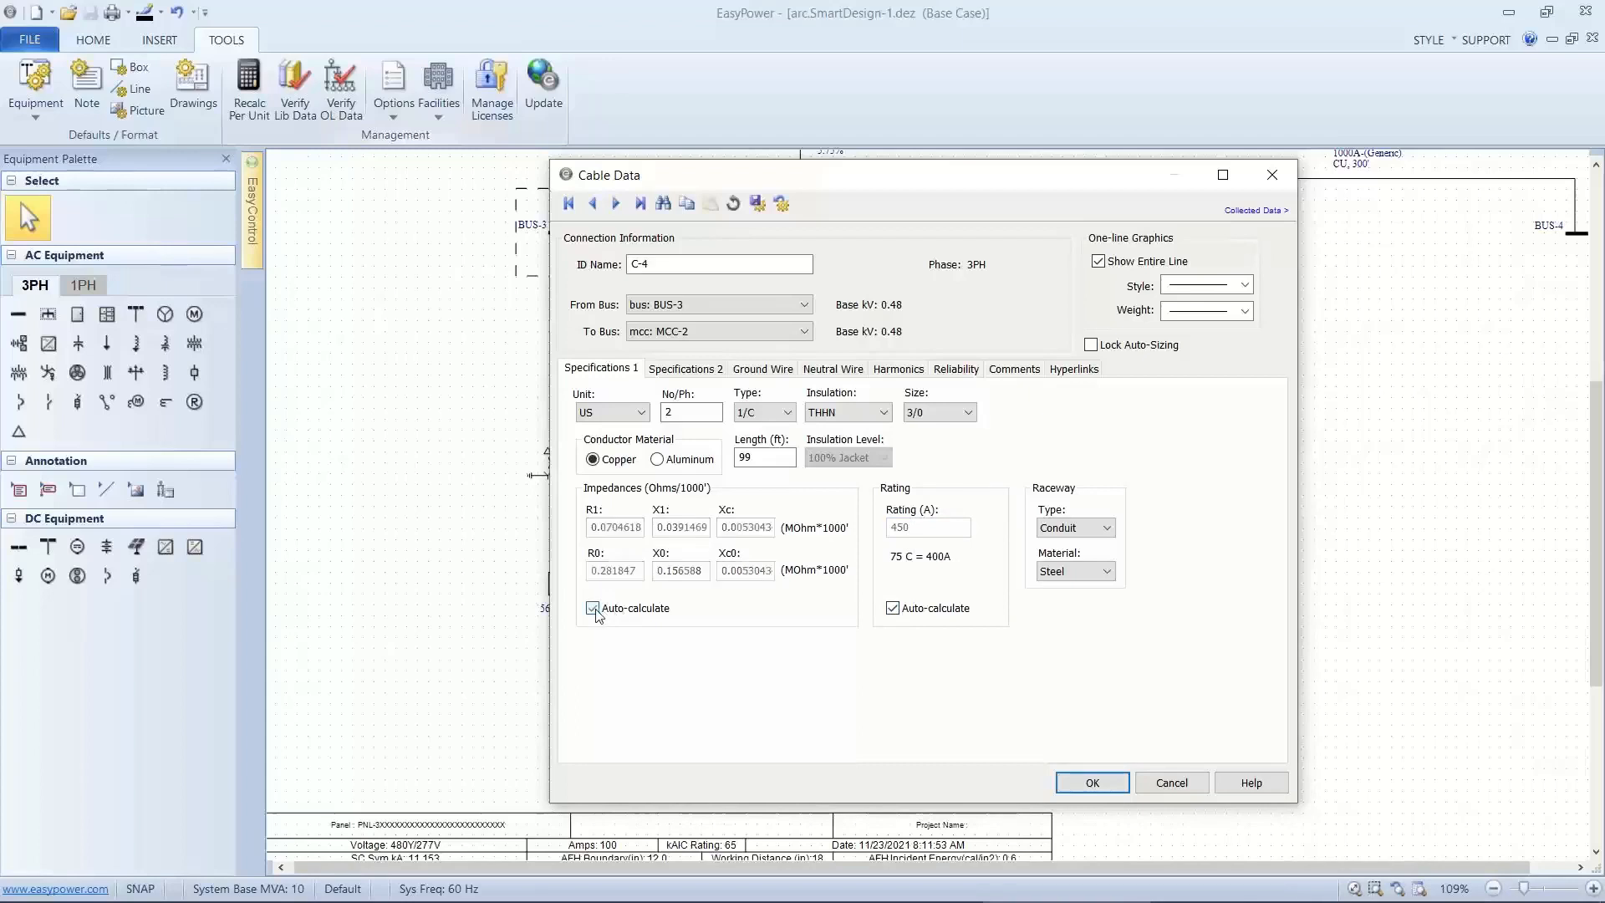
{"action": "left_click", "coordinate": [1084, 782]}
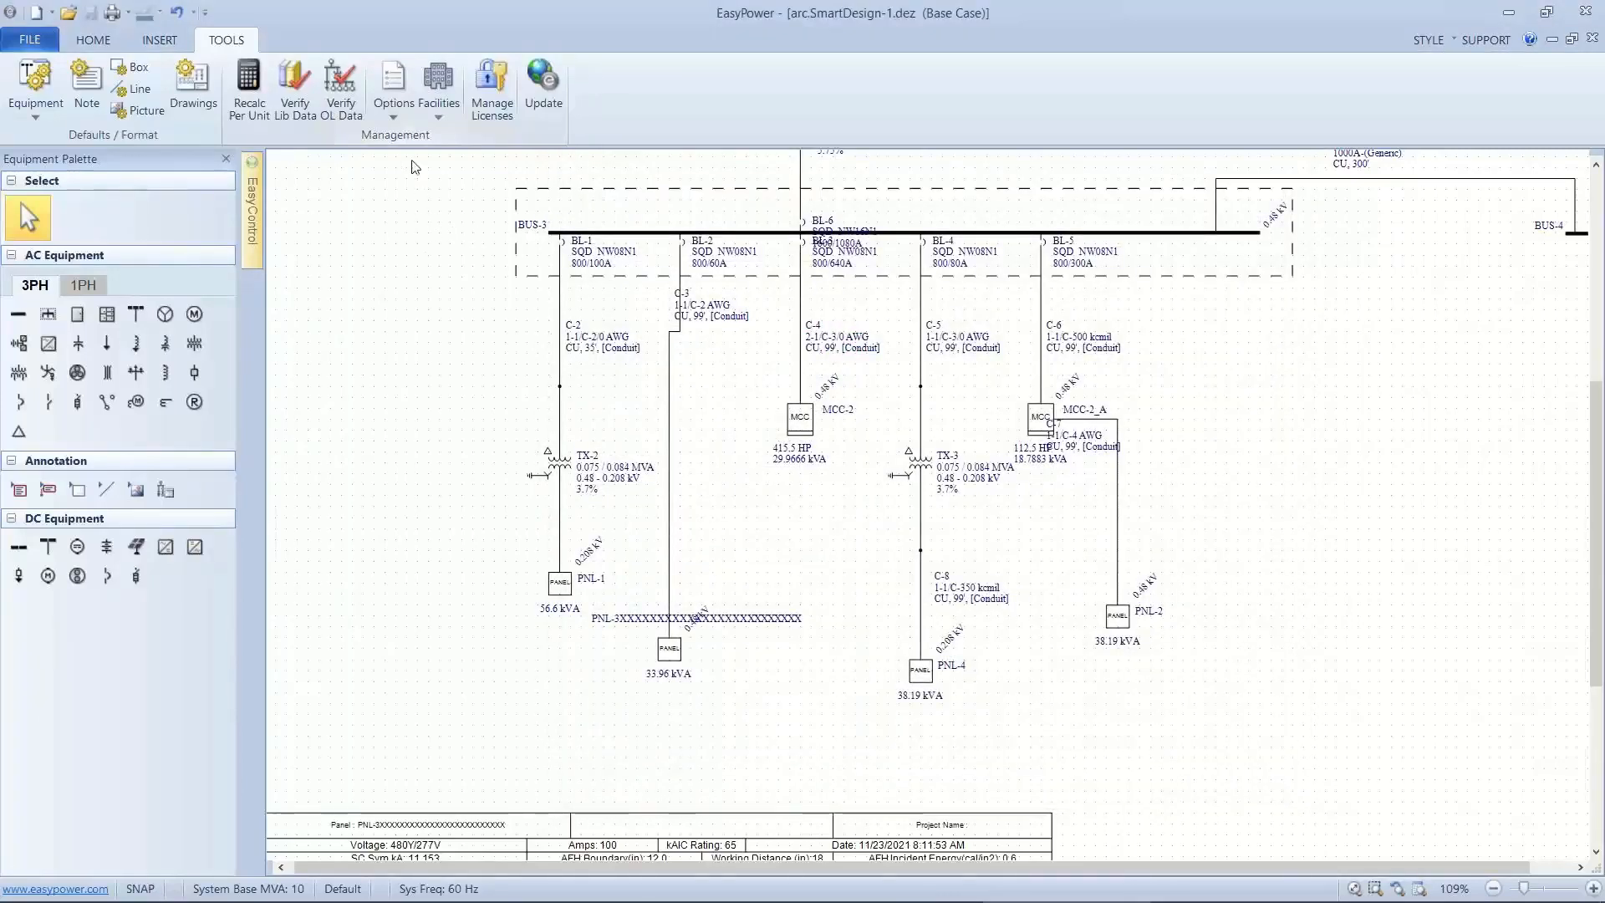
{"action": "left_click", "coordinate": [393, 107]}
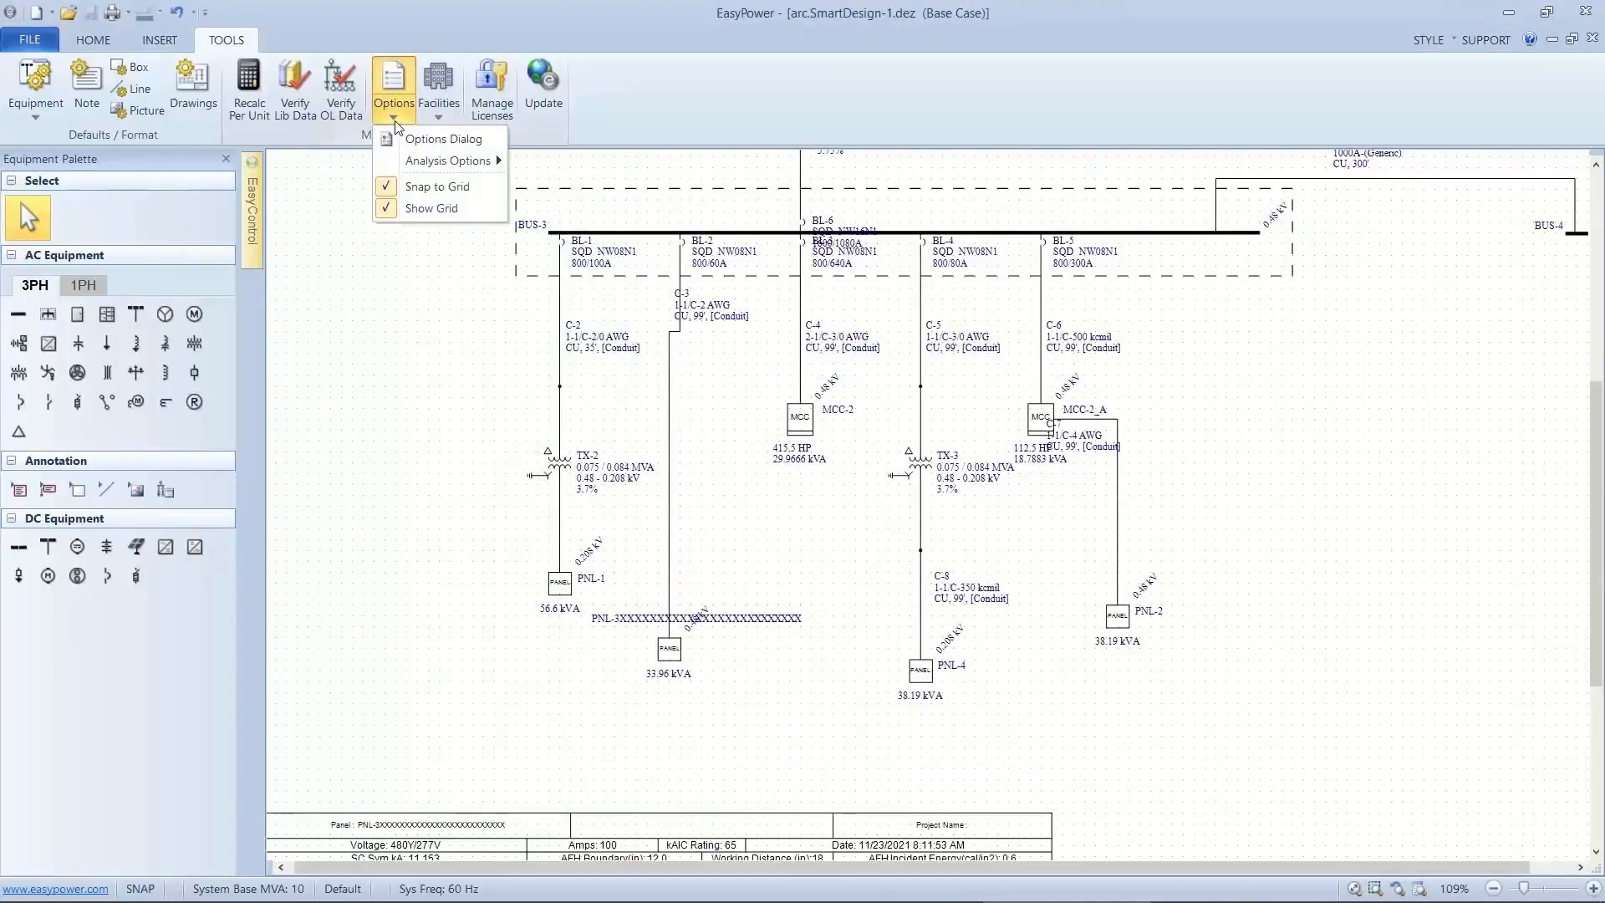
{"action": "left_click", "coordinate": [349, 178]}
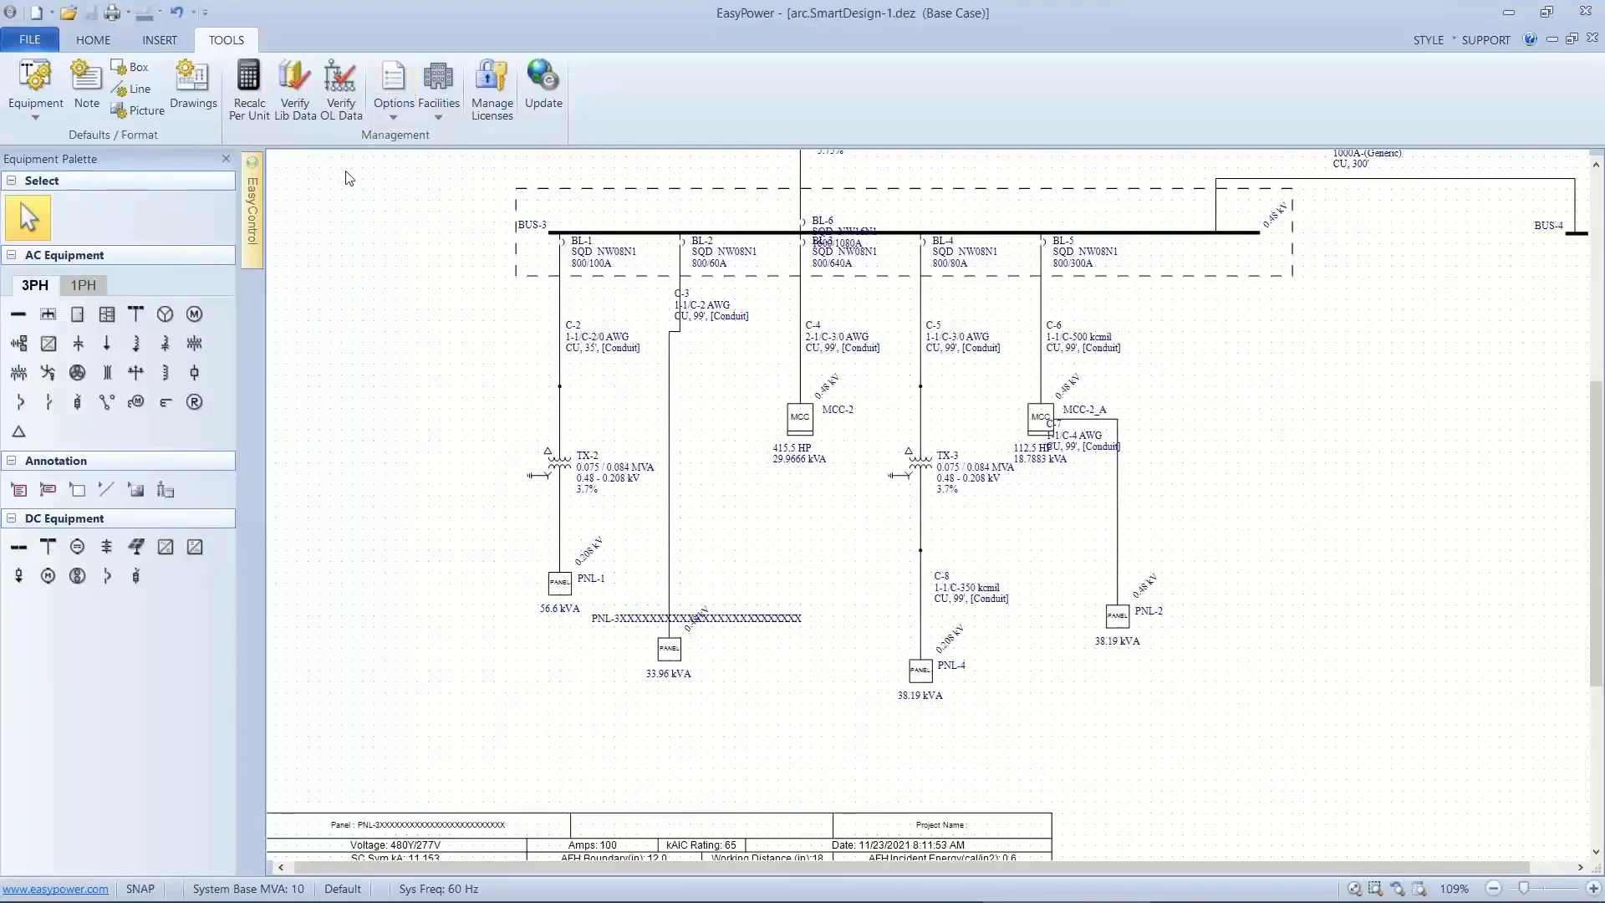
Set up a query over the entire one-line restricted to the Cable and Busway item types.
{"action": "left_click", "coordinate": [93, 40]}
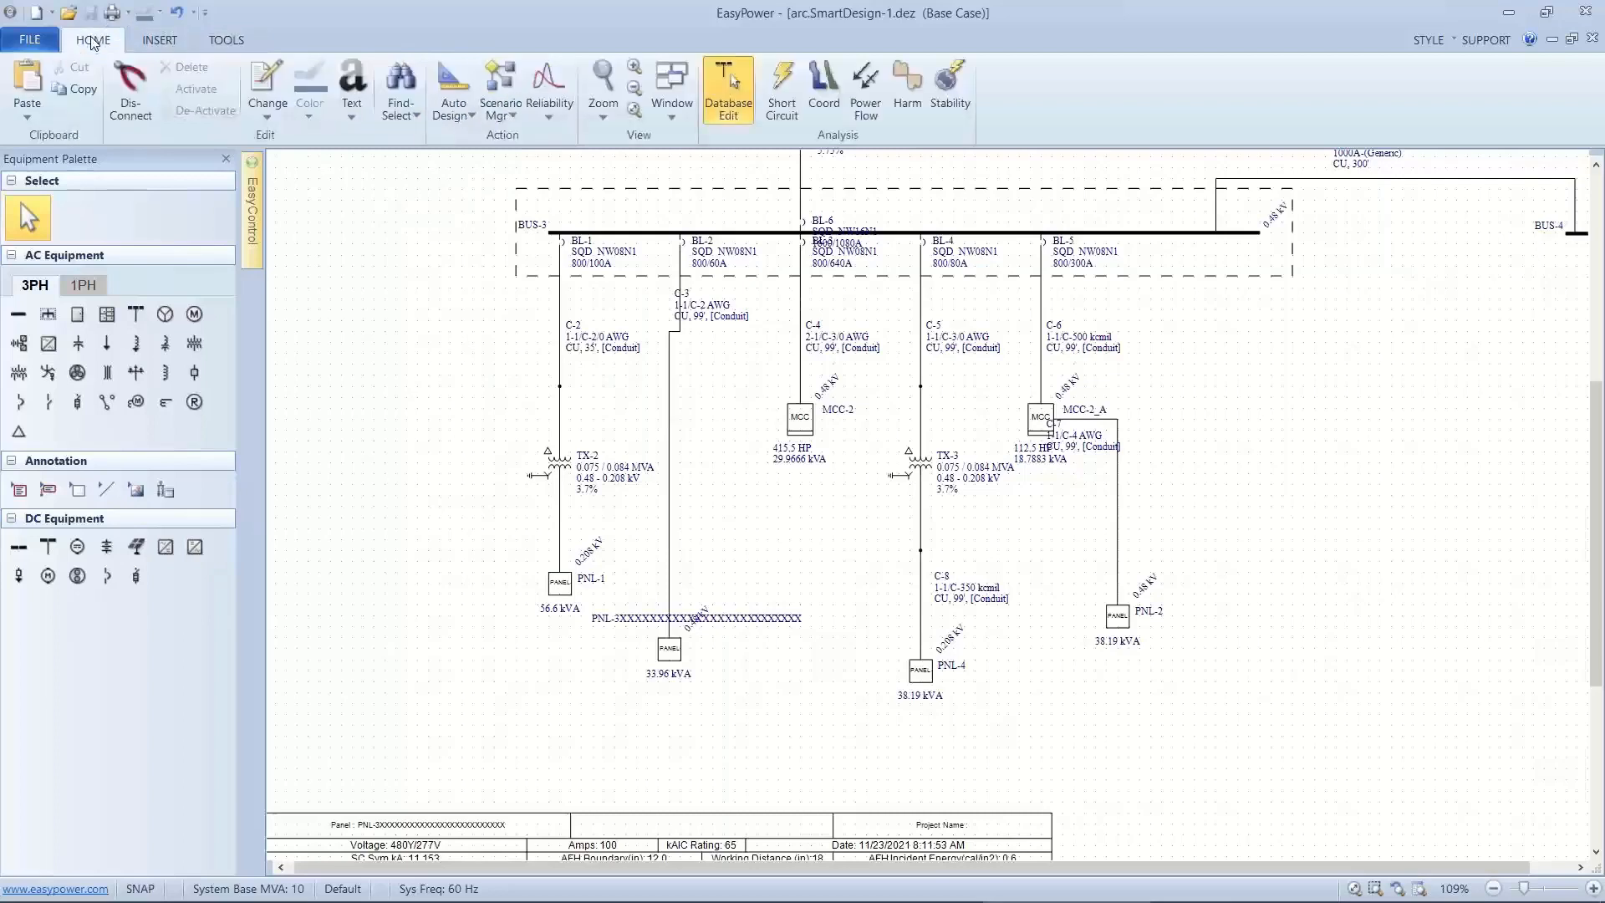
{"action": "left_click", "coordinate": [419, 117]}
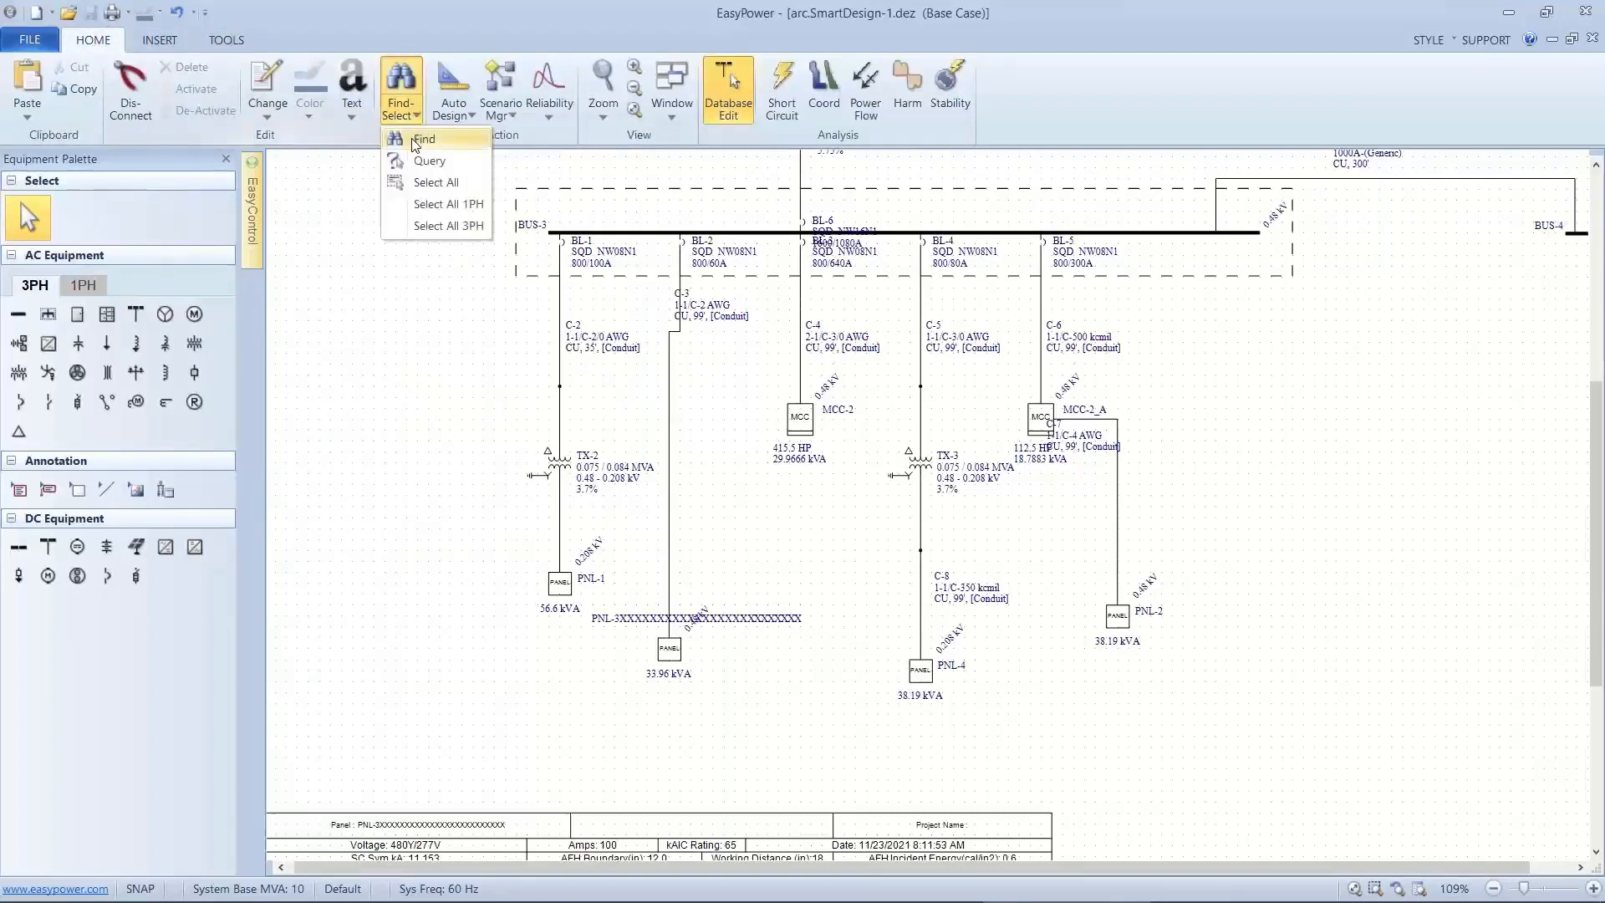
{"action": "left_click", "coordinate": [427, 160]}
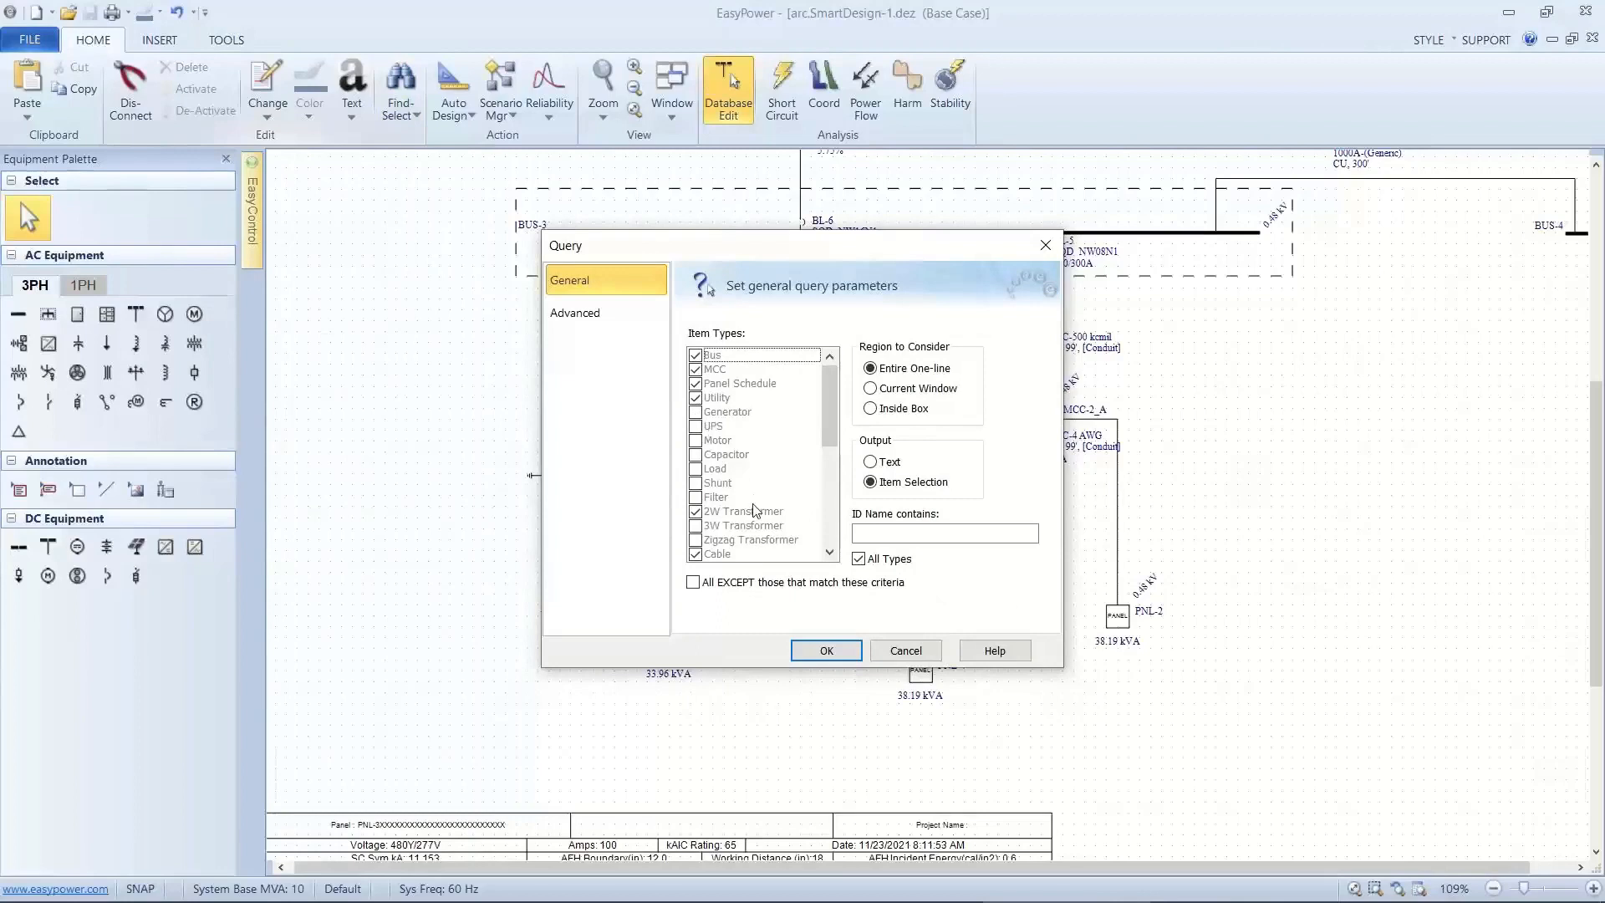
{"action": "left_click", "coordinate": [826, 493]}
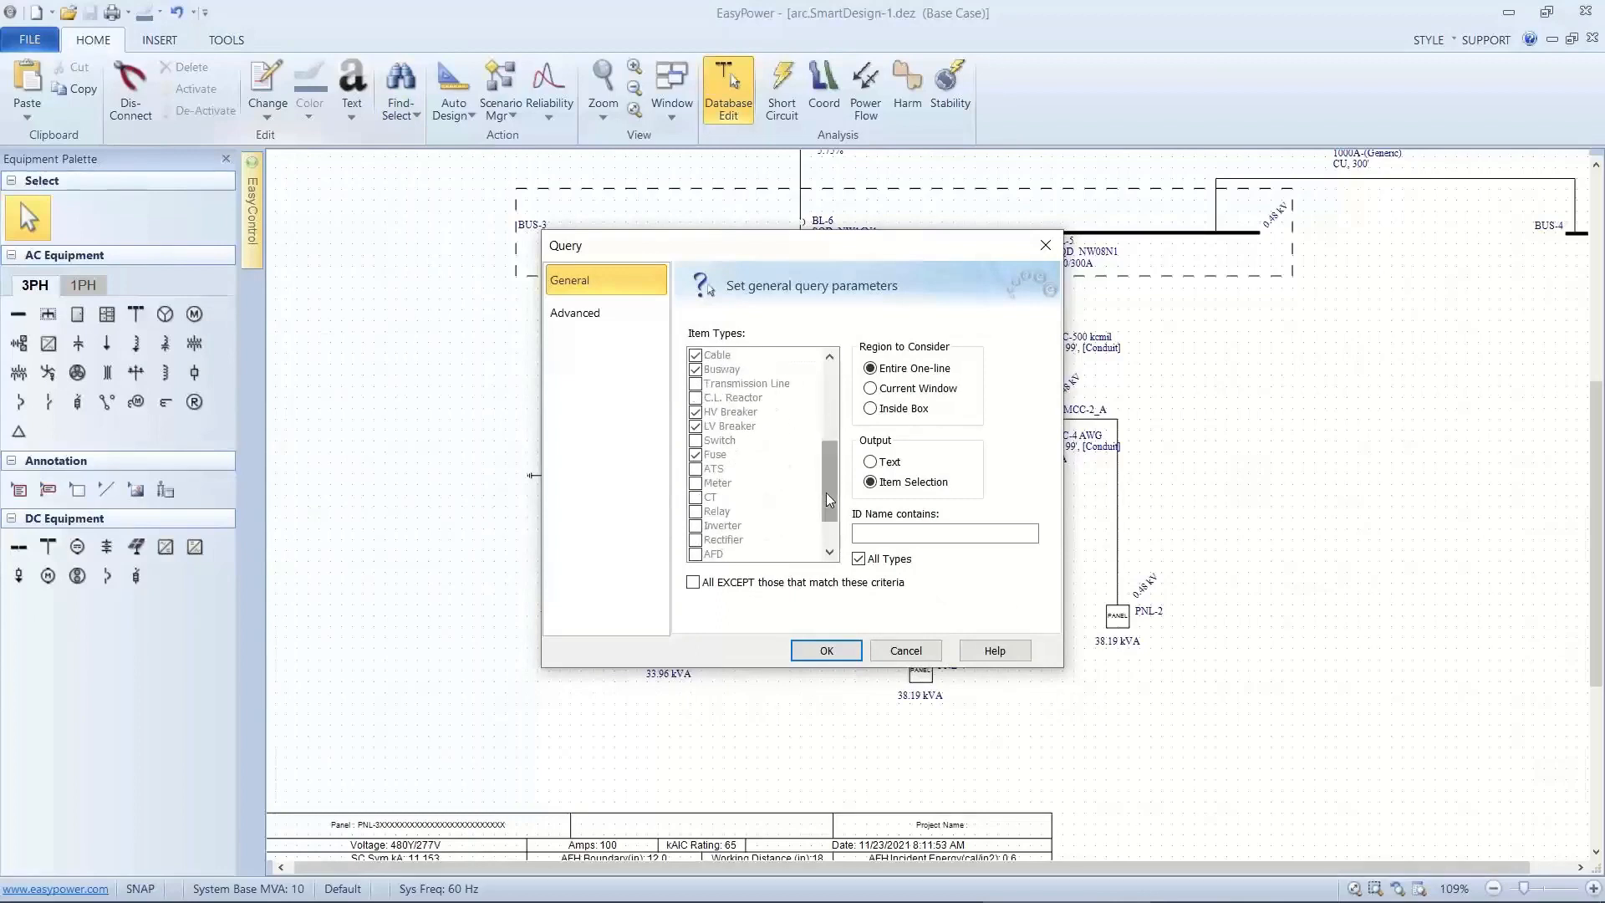
{"action": "scroll", "coordinate": [767, 505], "scroll_direction": "down", "scroll_amount": 2}
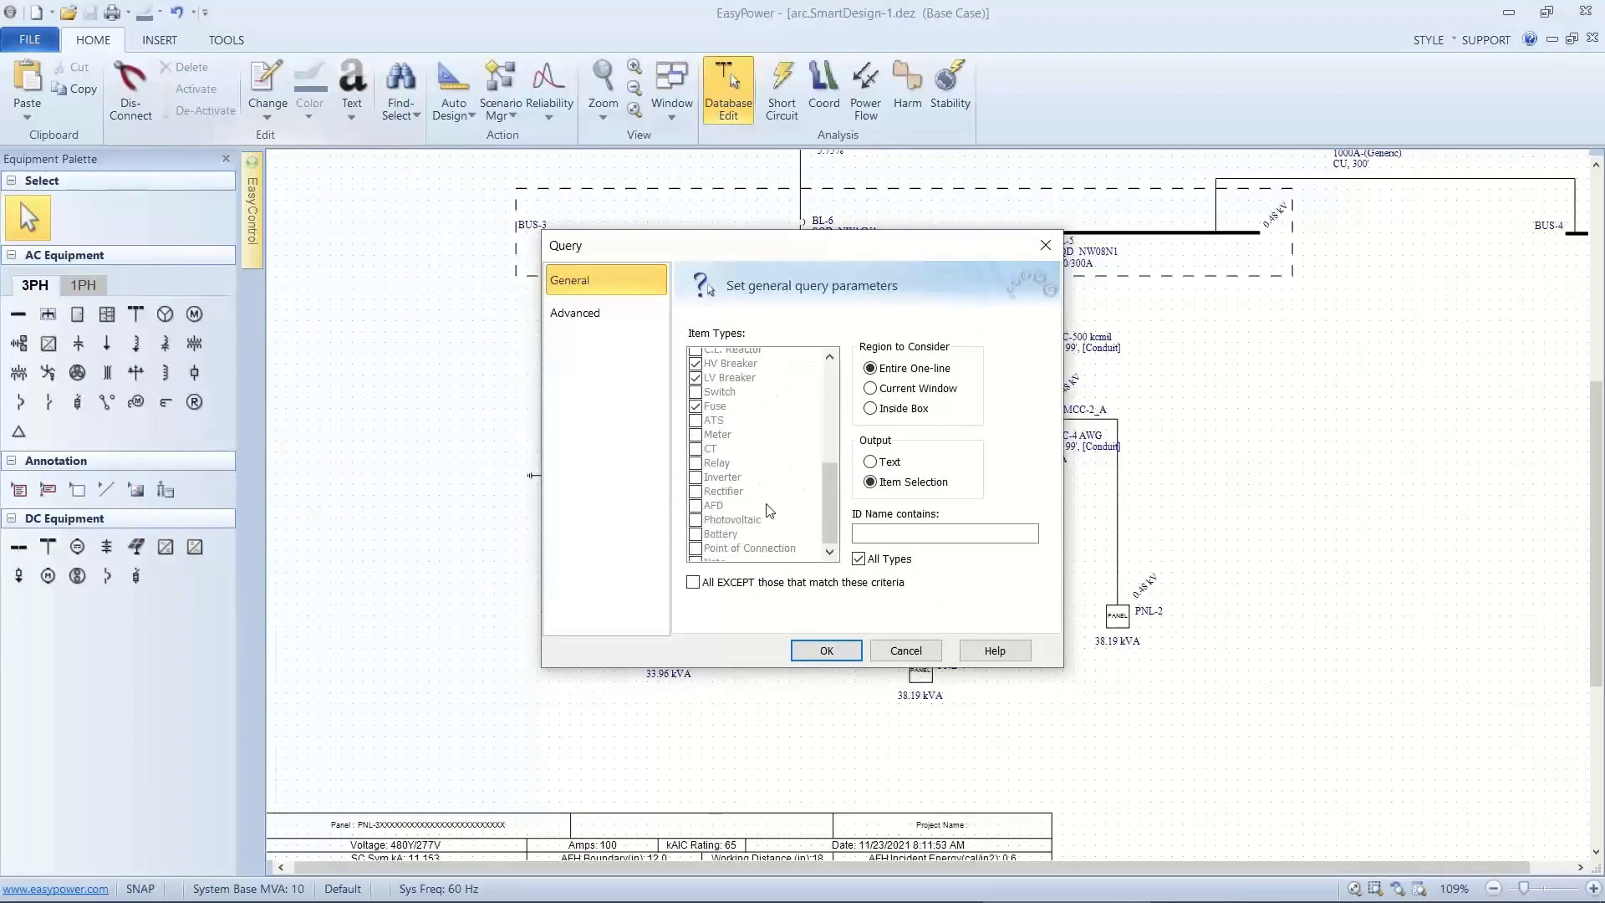
{"action": "left_click", "coordinate": [858, 559]}
{"action": "scroll", "coordinate": [814, 507], "scroll_direction": "up", "scroll_amount": 3}
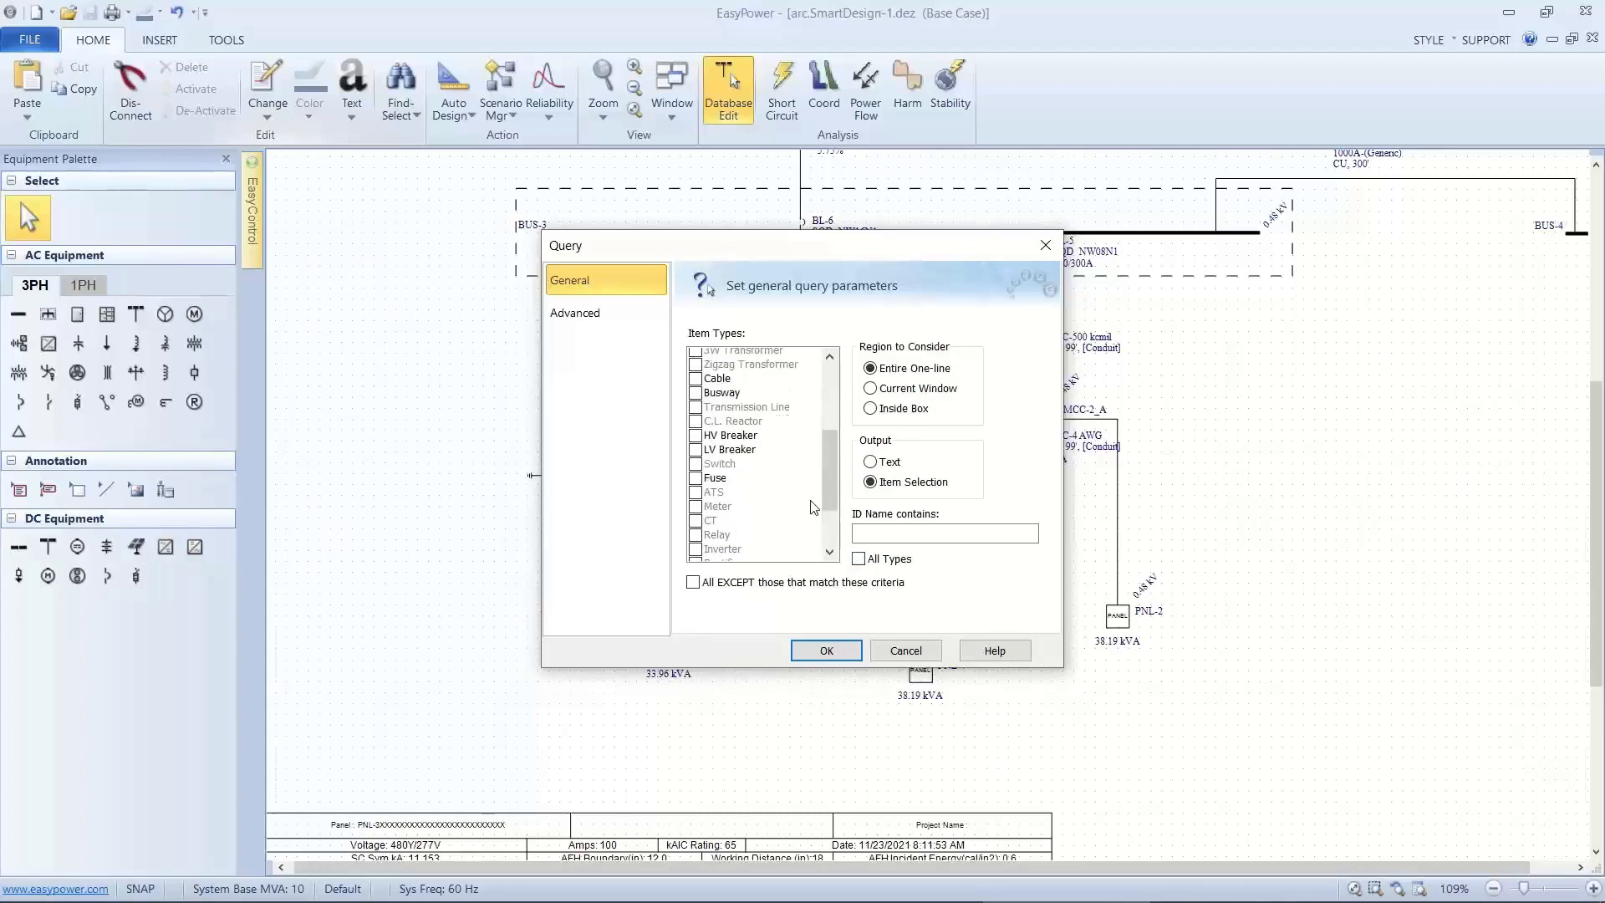
{"action": "left_click", "coordinate": [706, 386]}
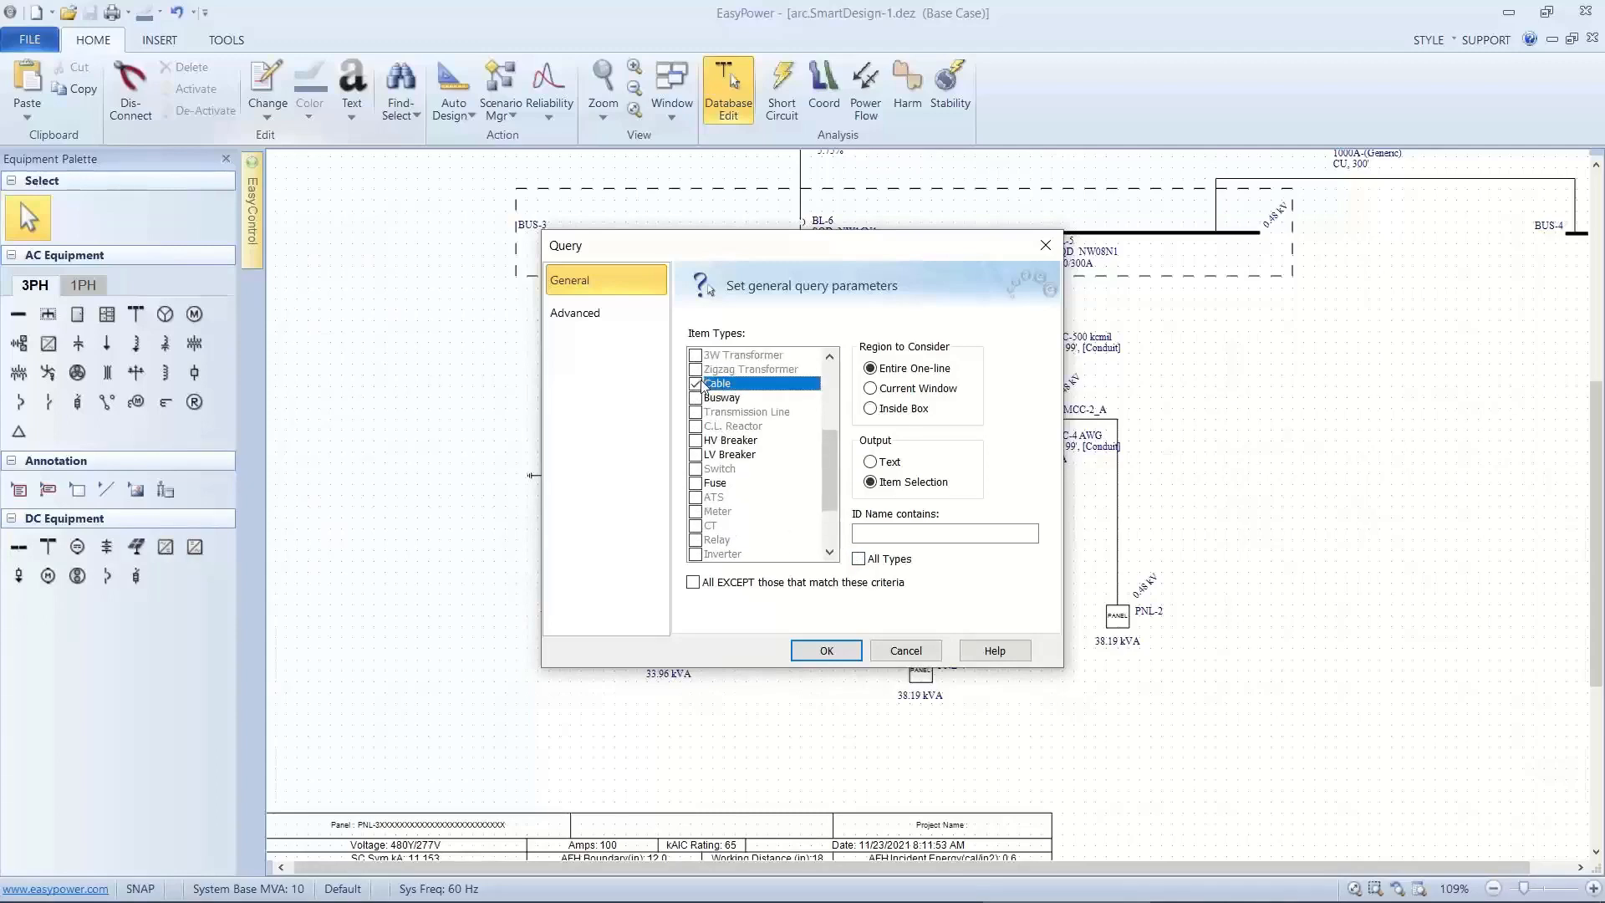
{"action": "left_click", "coordinate": [697, 399]}
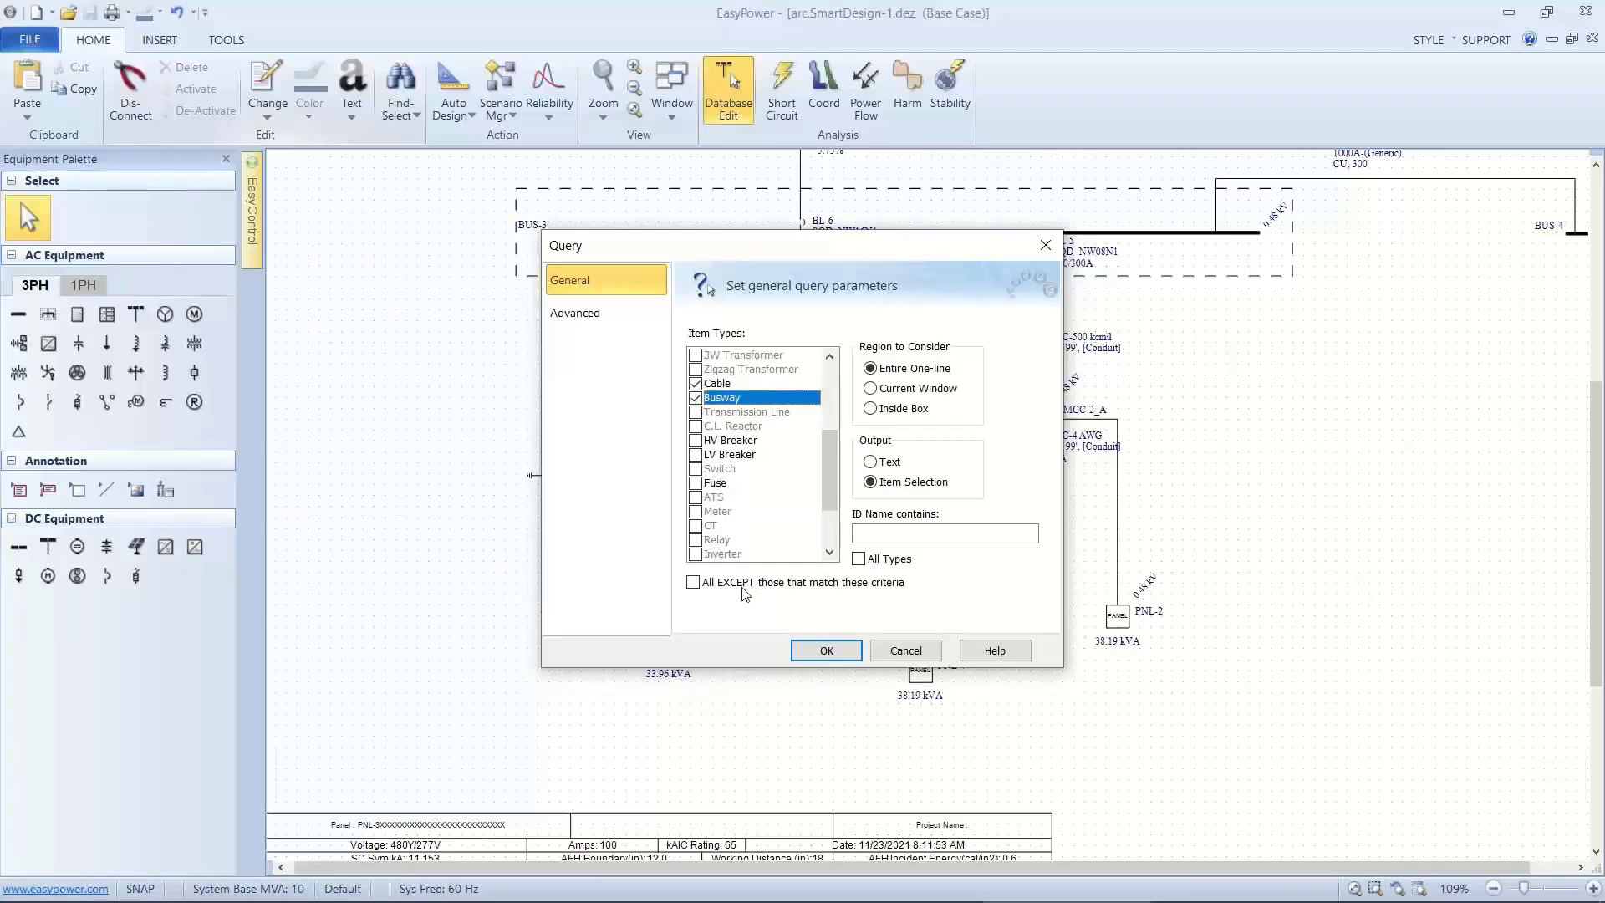
Run the cable and busway query with text output, look over the list of queried items, and close the report.
{"action": "left_click", "coordinate": [870, 461]}
{"action": "left_click", "coordinate": [823, 649]}
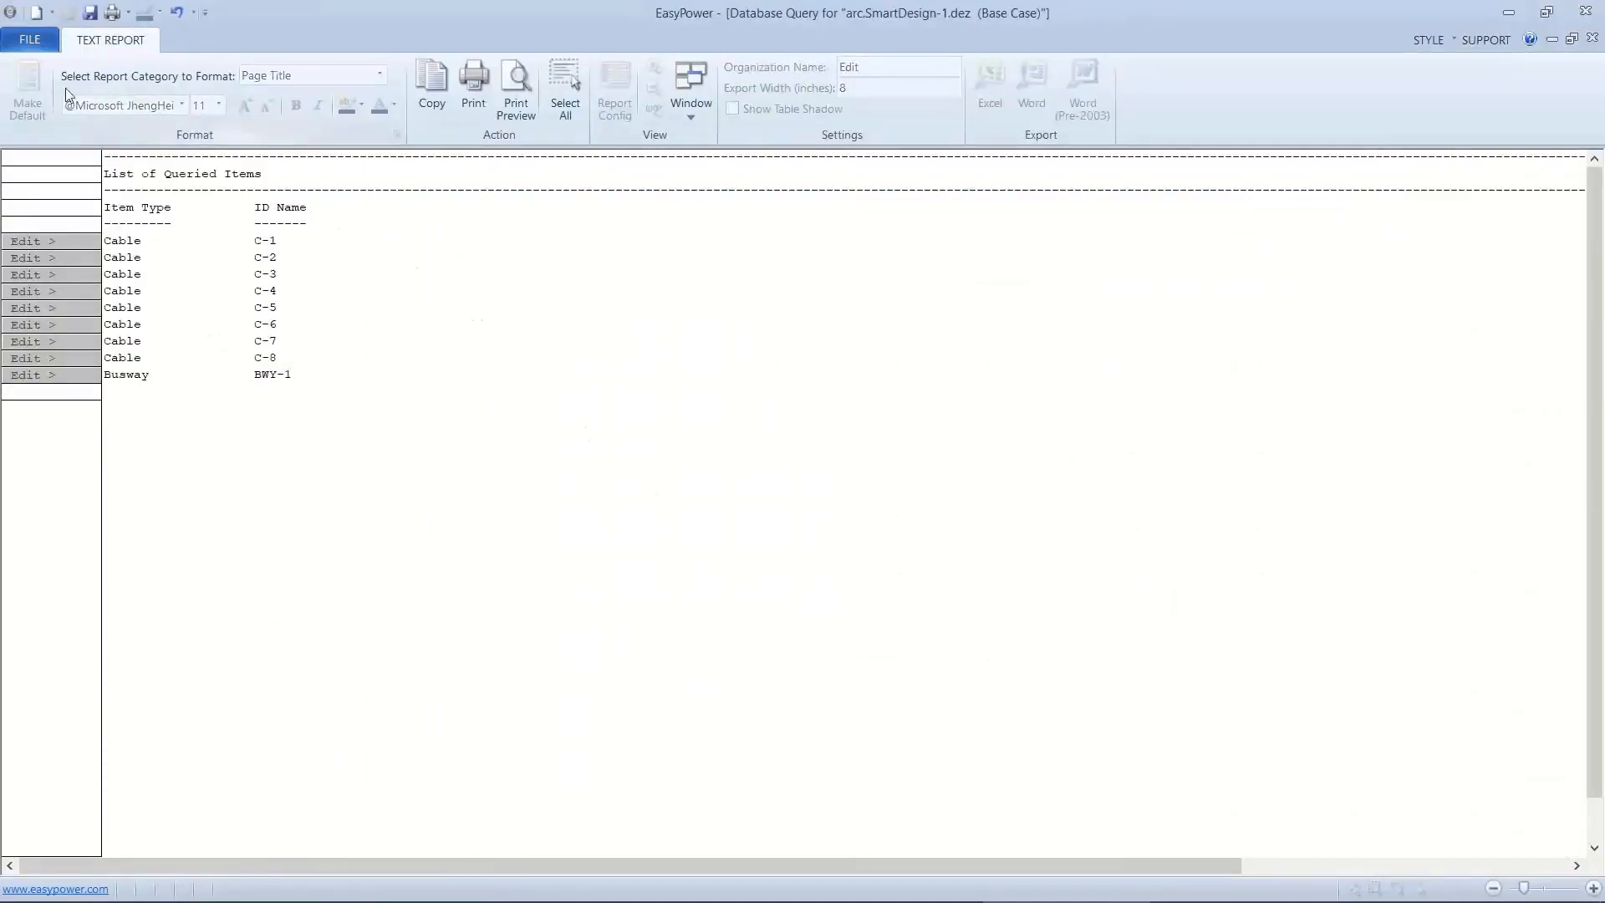
{"action": "left_click", "coordinate": [29, 40]}
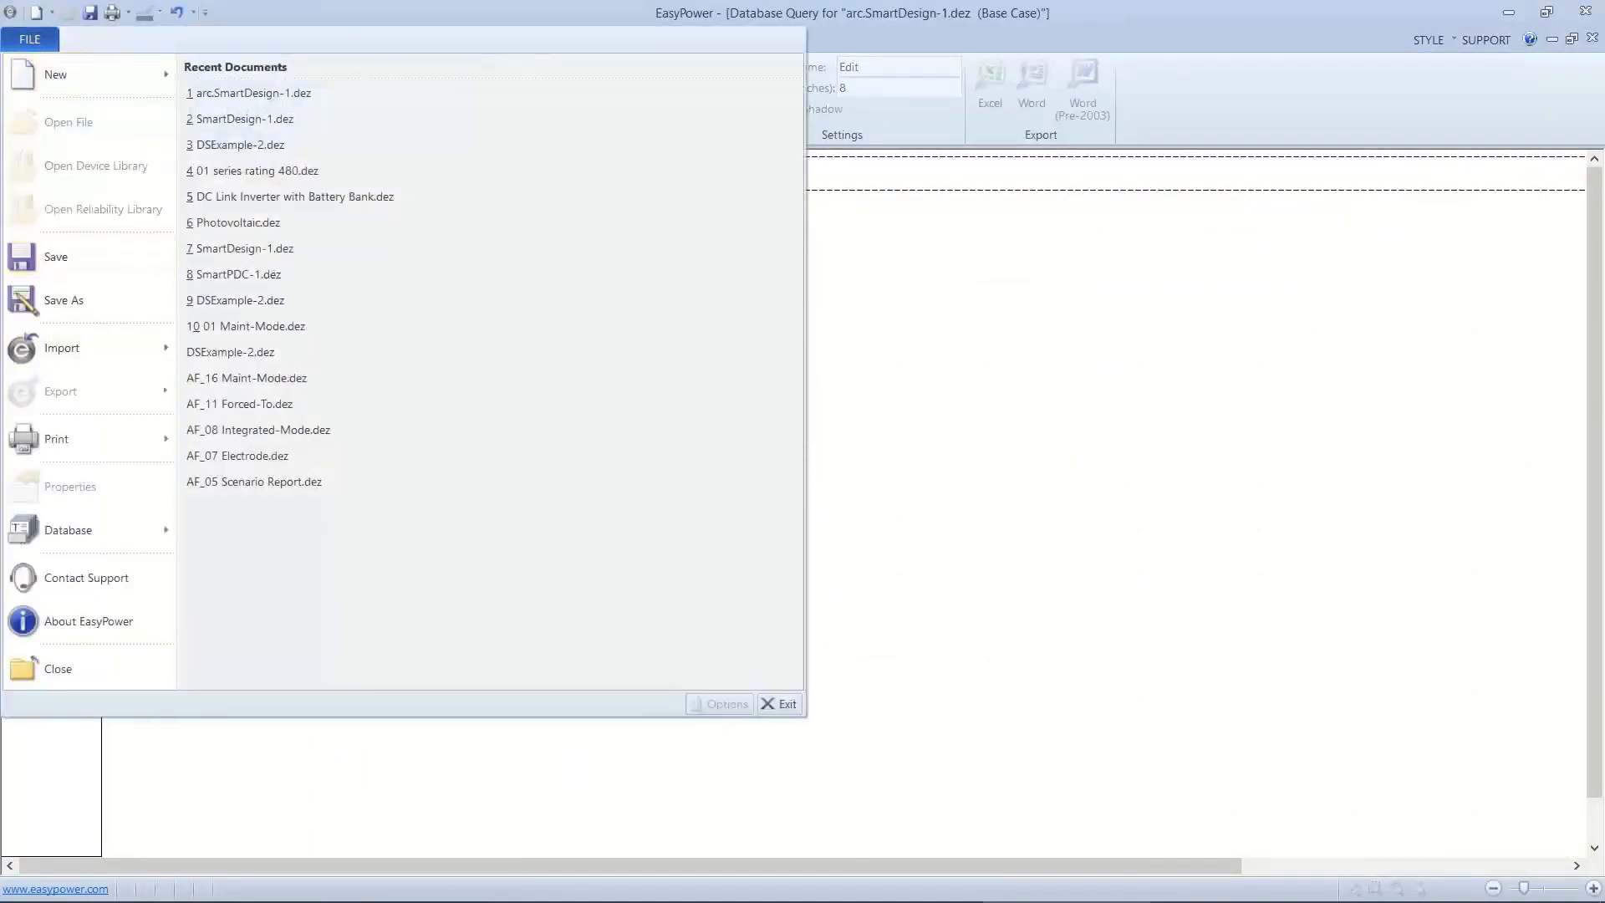
{"action": "left_click", "coordinate": [26, 658]}
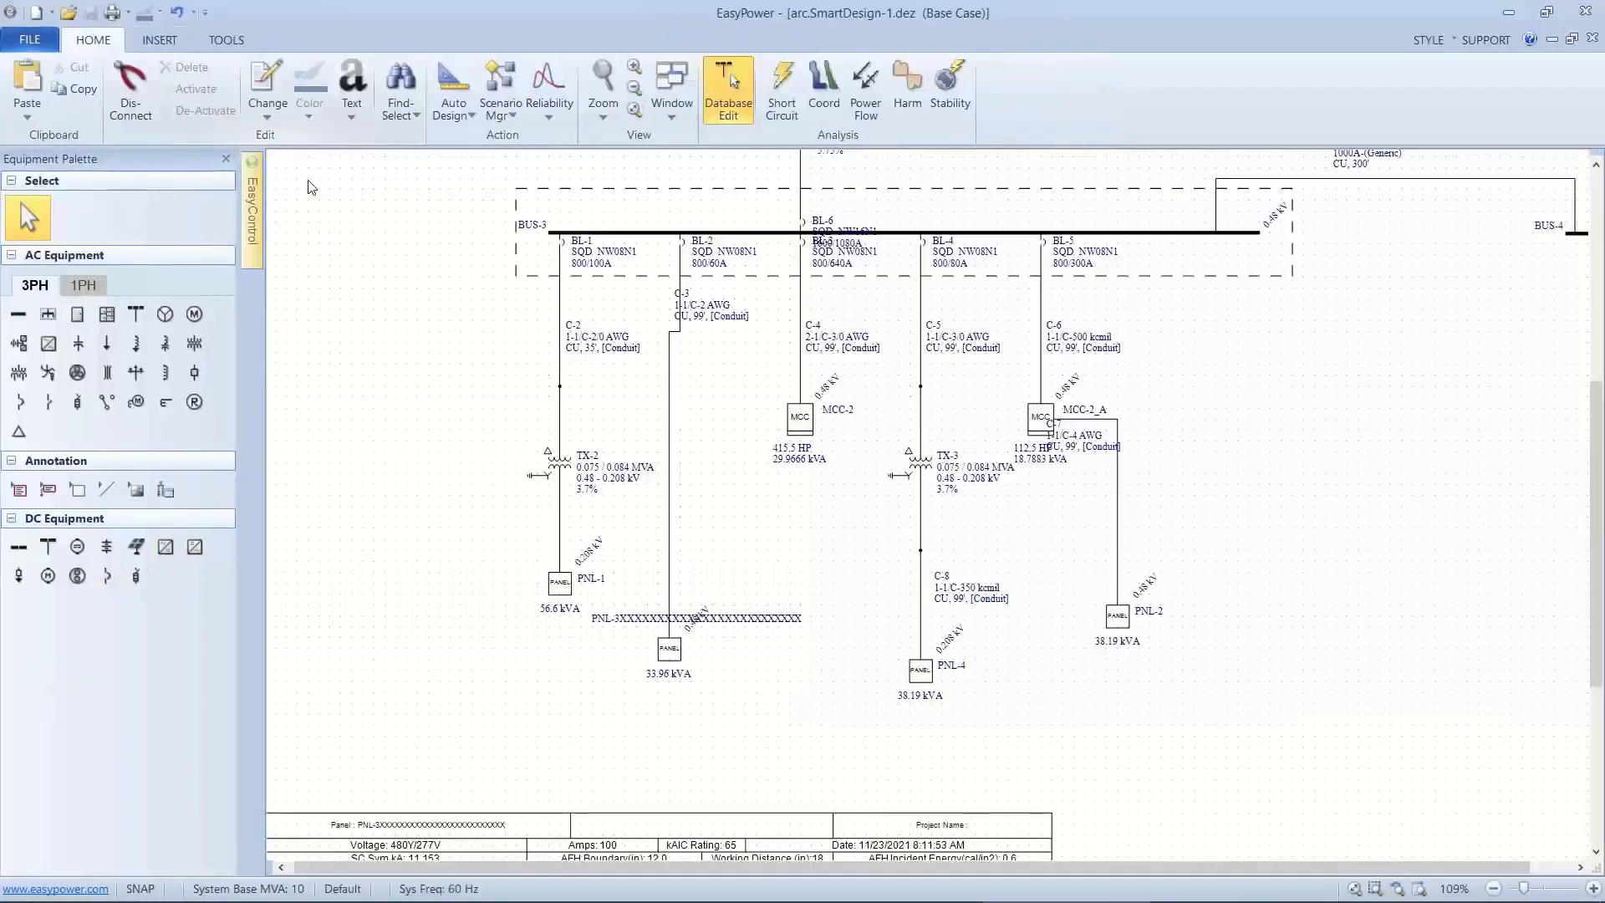
Rerun the query with Item Selection output to select all cables and busways on the one-line.
{"action": "left_click", "coordinate": [401, 109]}
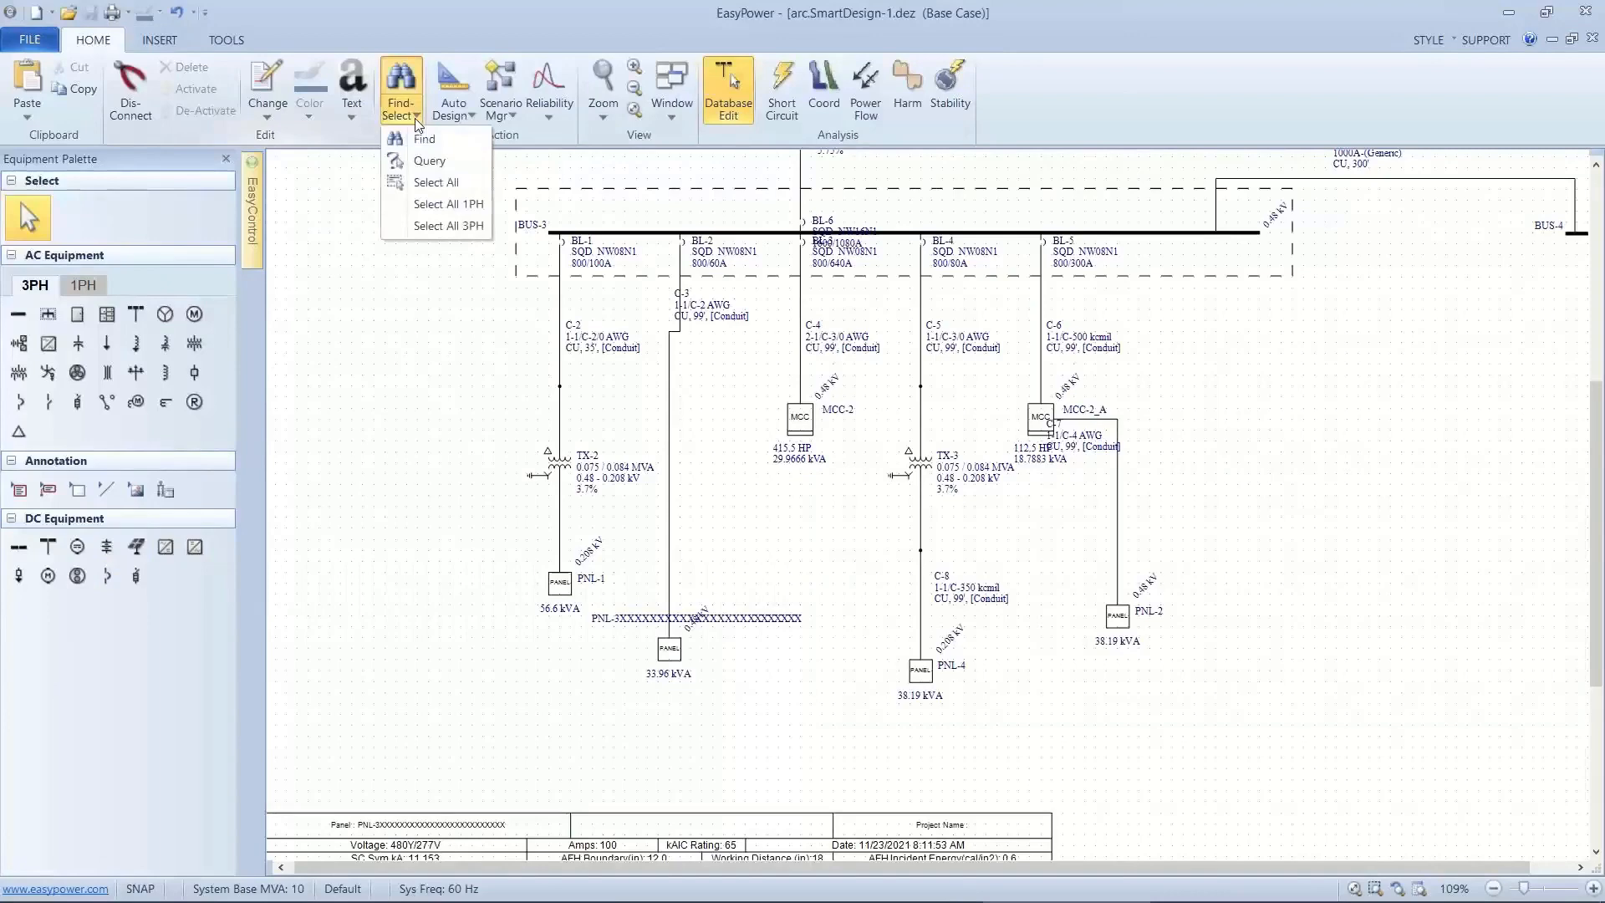
{"action": "left_click", "coordinate": [423, 161]}
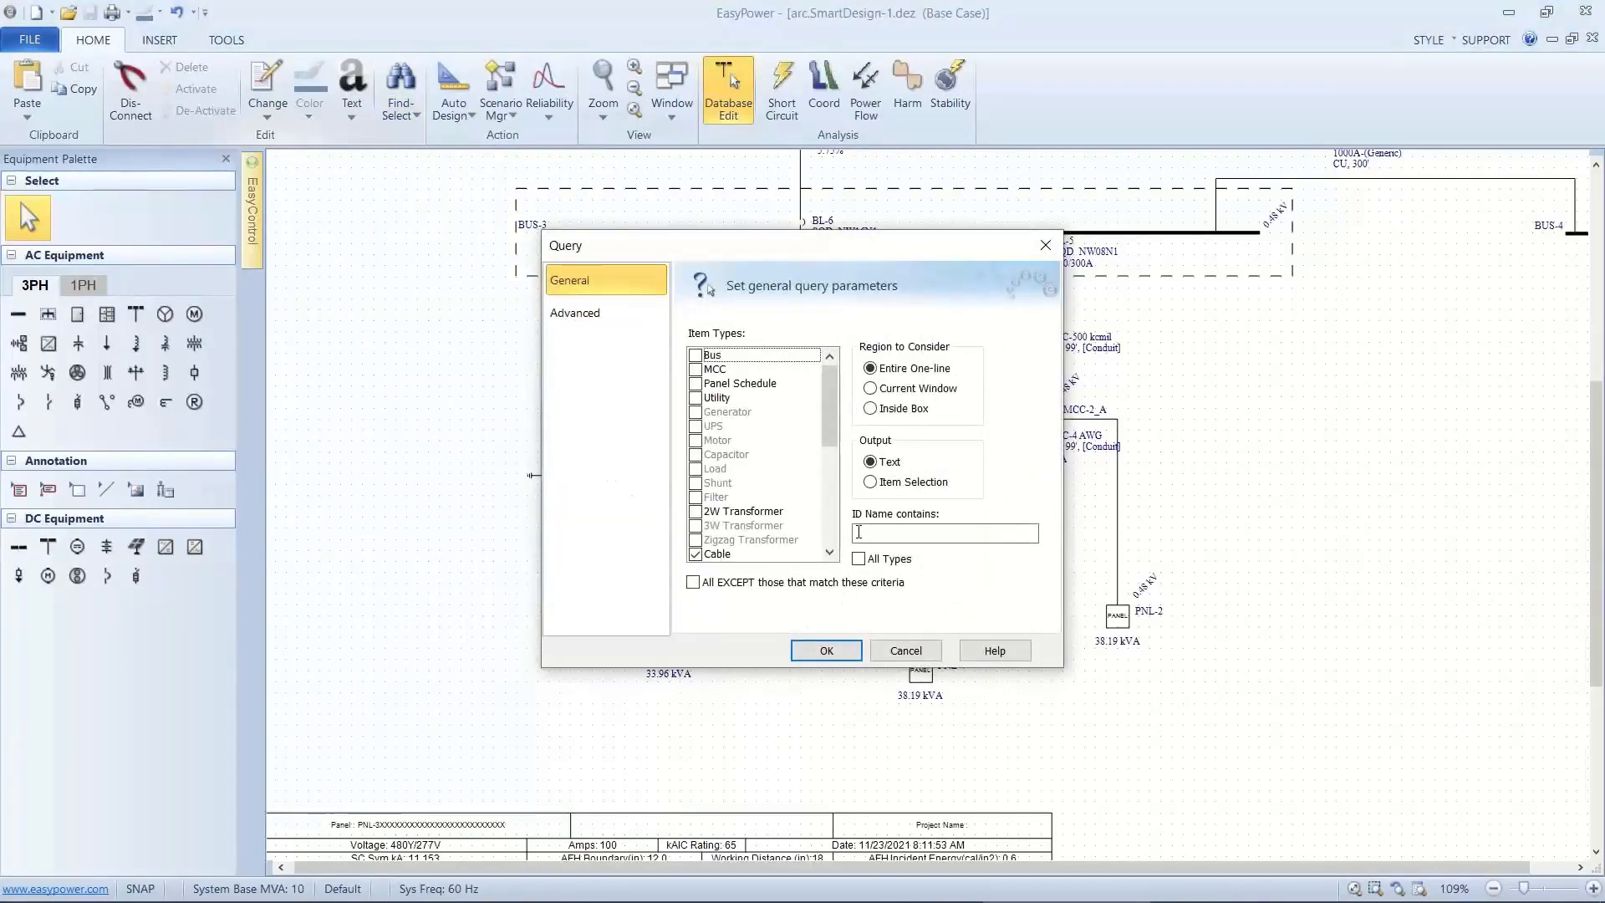
{"action": "left_click", "coordinate": [871, 484]}
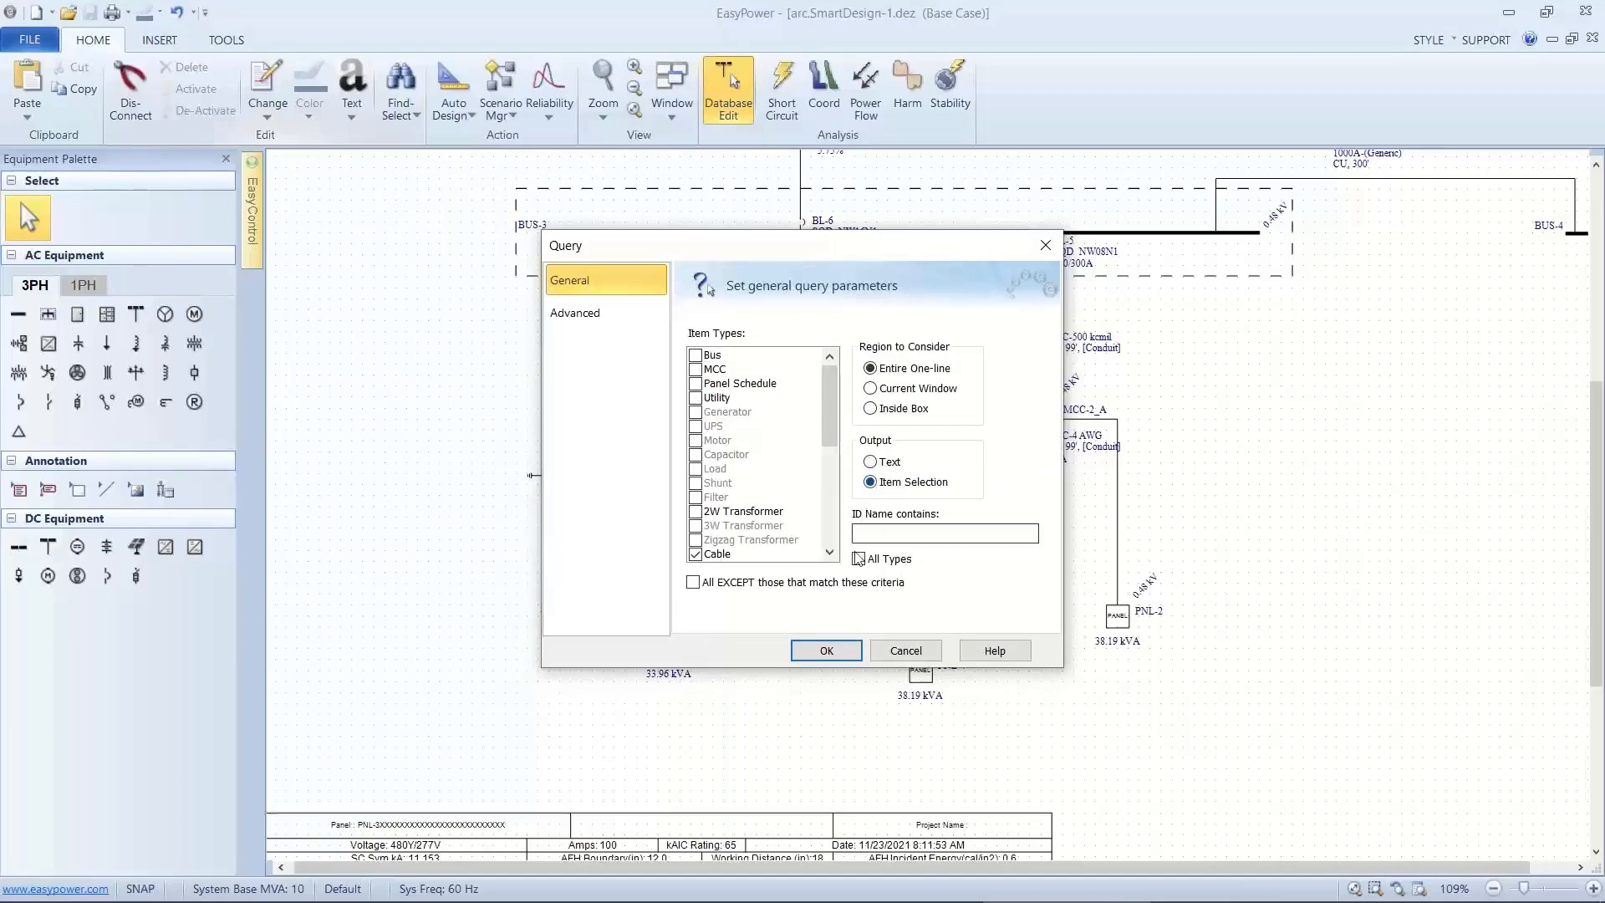
{"action": "left_click", "coordinate": [825, 650]}
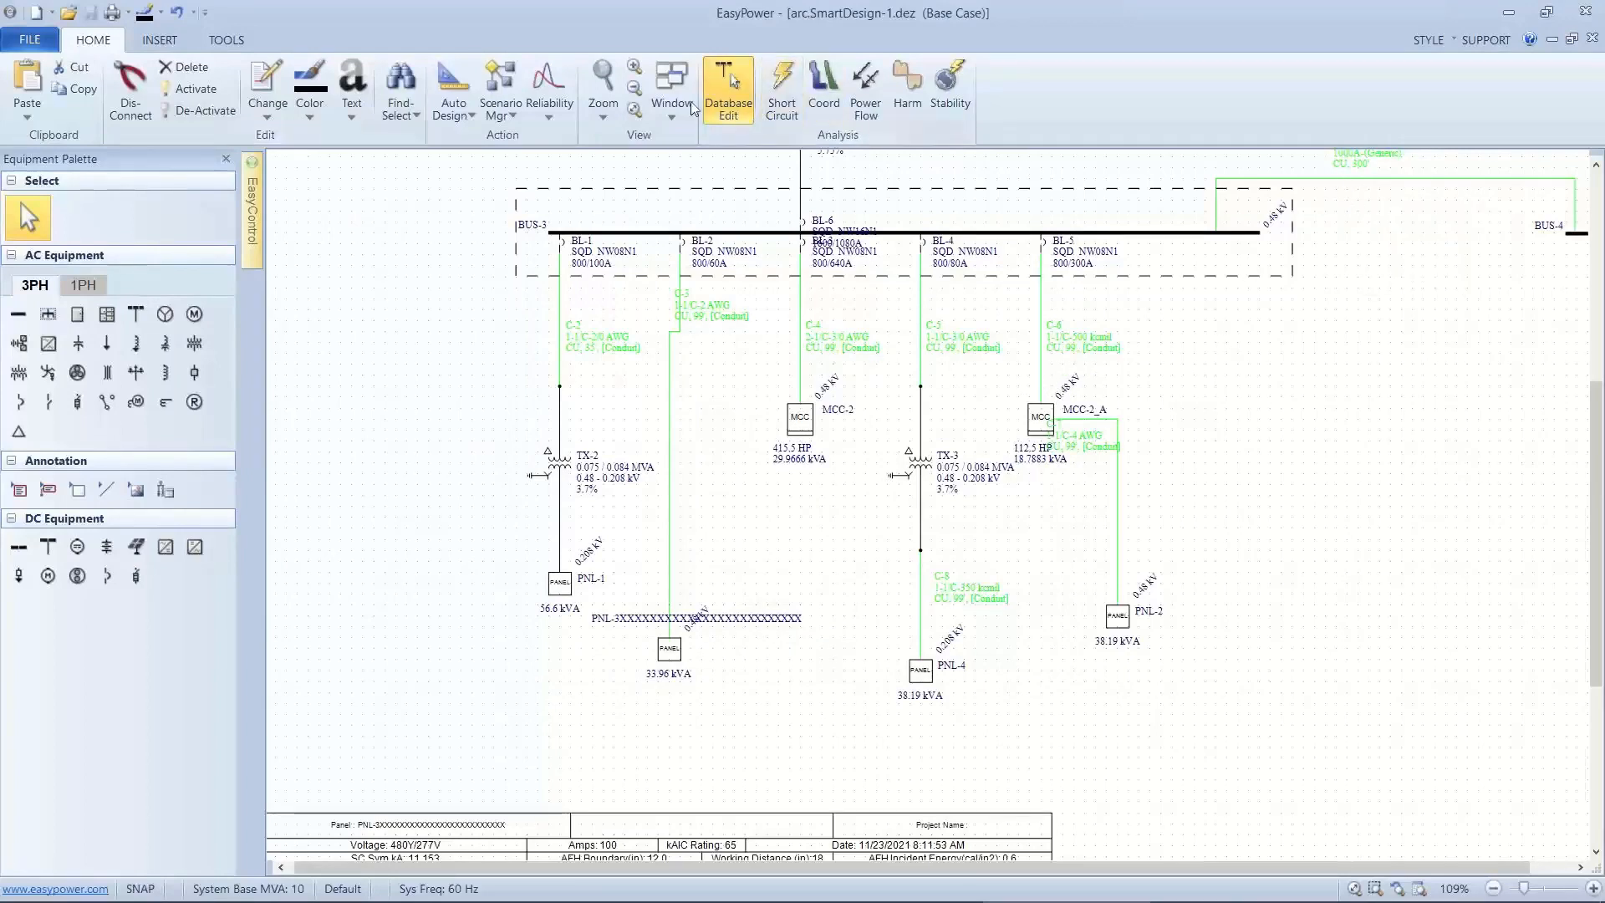
{"action": "left_click", "coordinate": [224, 46]}
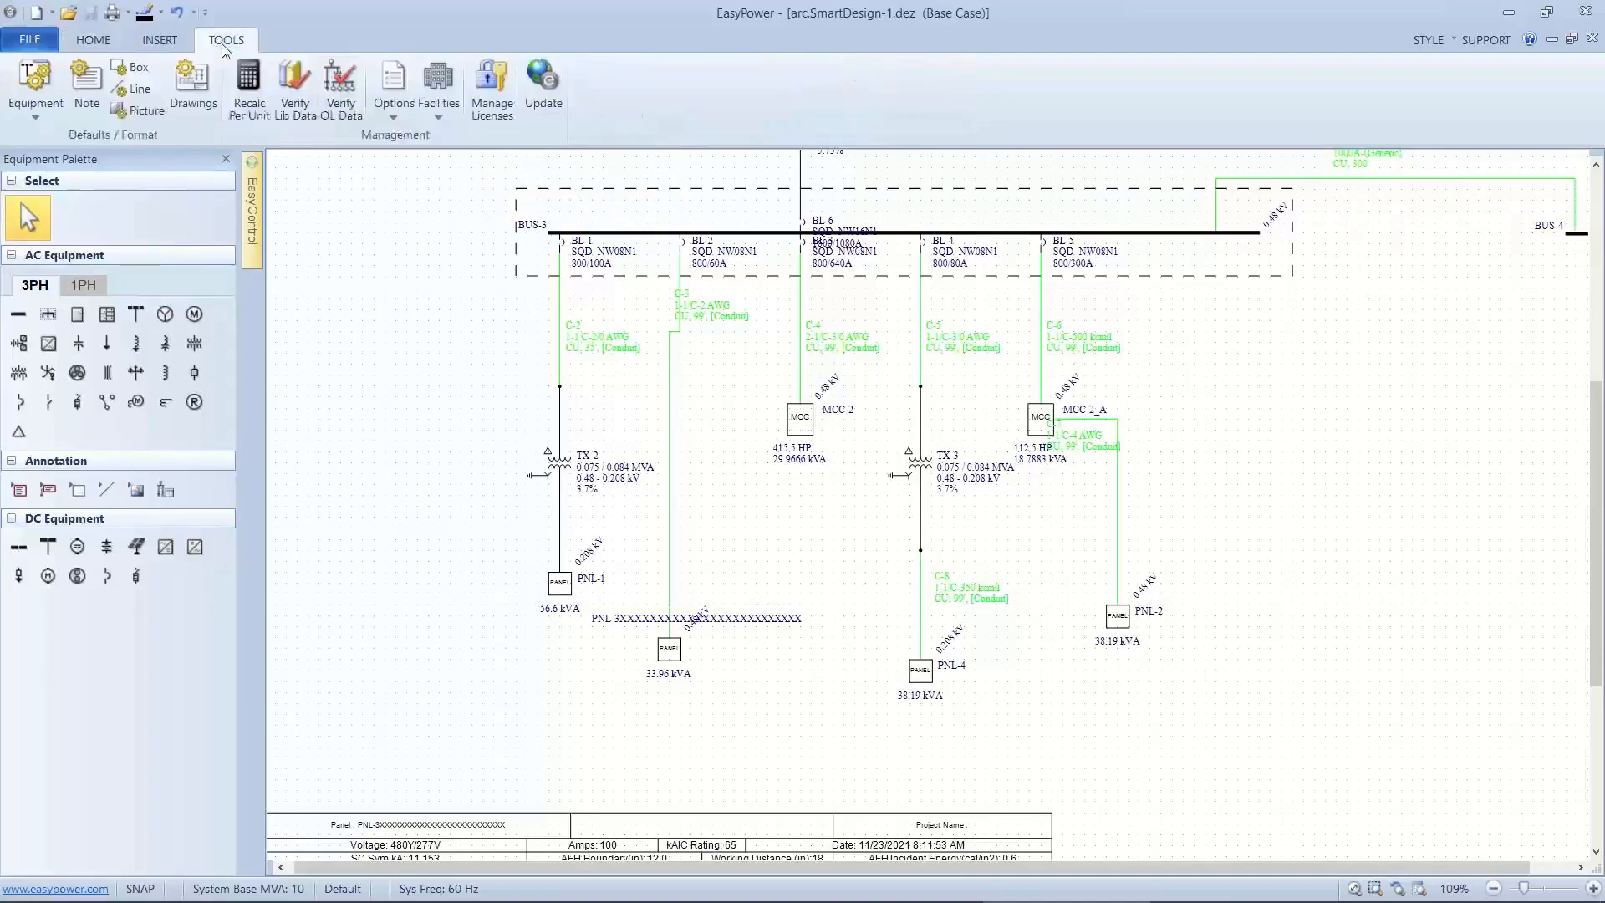
{"action": "left_click", "coordinate": [391, 119]}
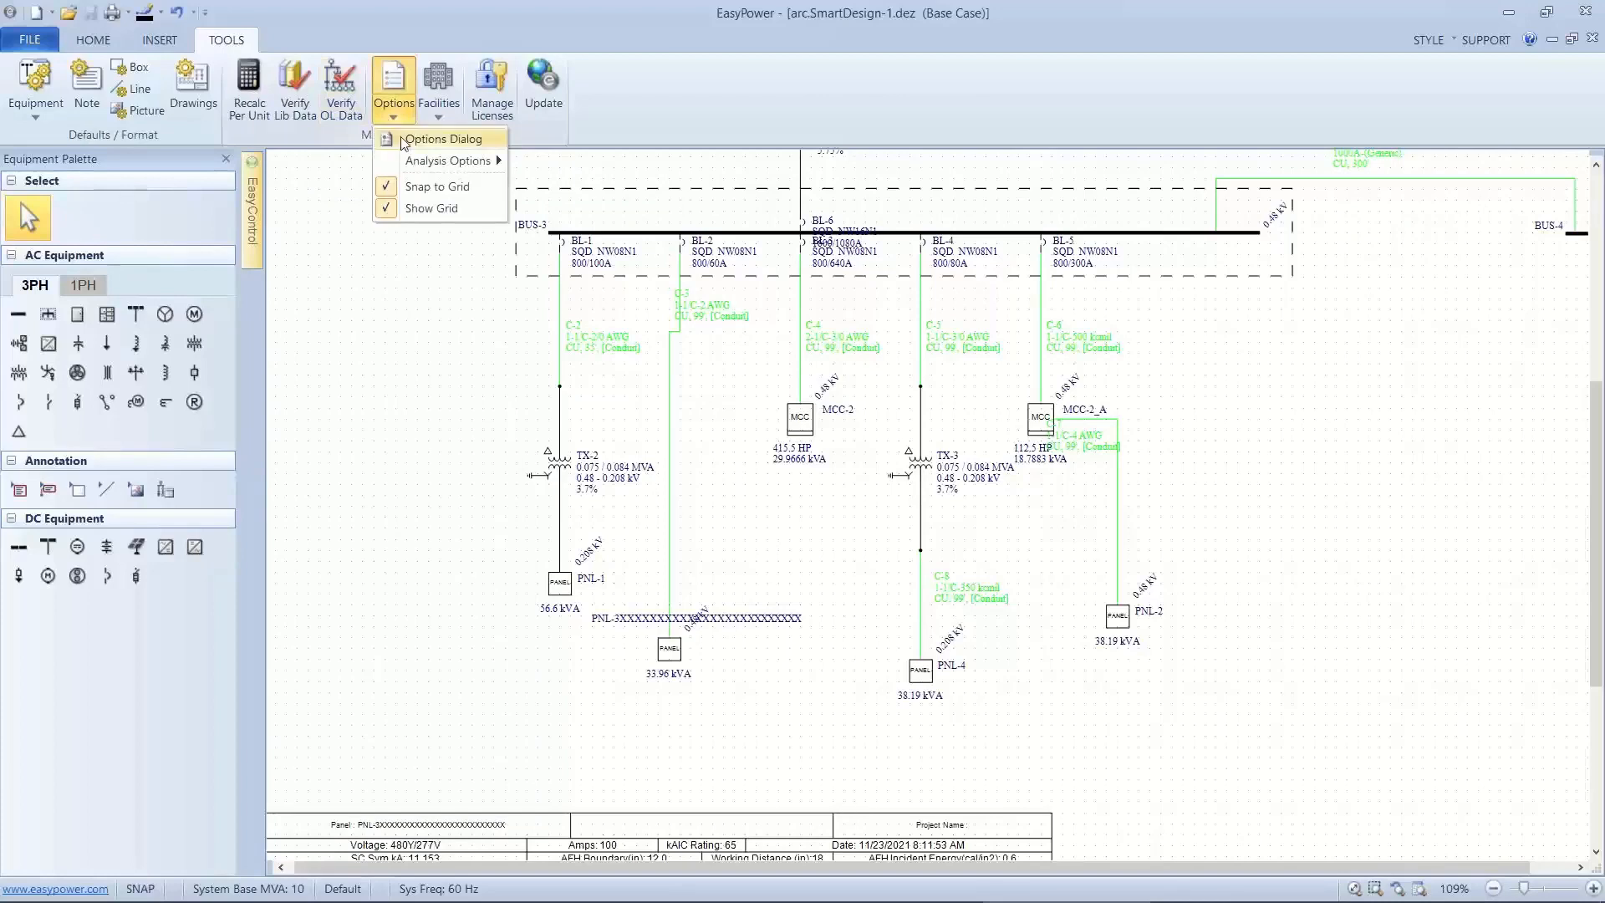
{"action": "mouse_move", "coordinate": [416, 170]}
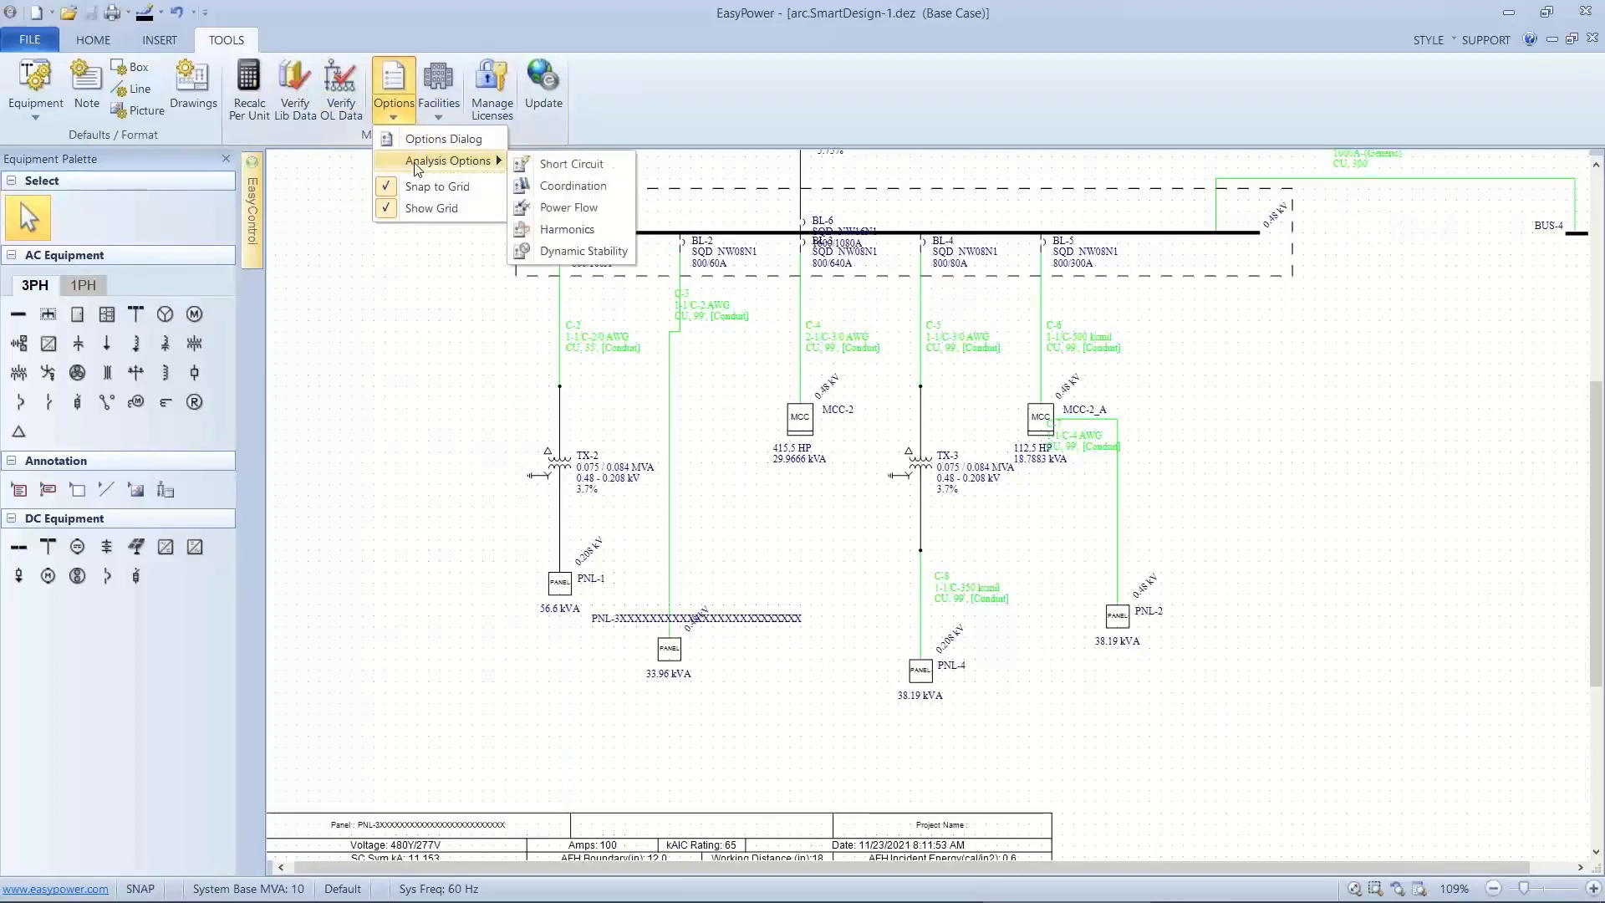
{"action": "left_click", "coordinate": [161, 43]}
Change the auto-calculate options so the Auto-calculate checkboxes are selected on all the selected cables and busways.
{"action": "left_click", "coordinate": [112, 41]}
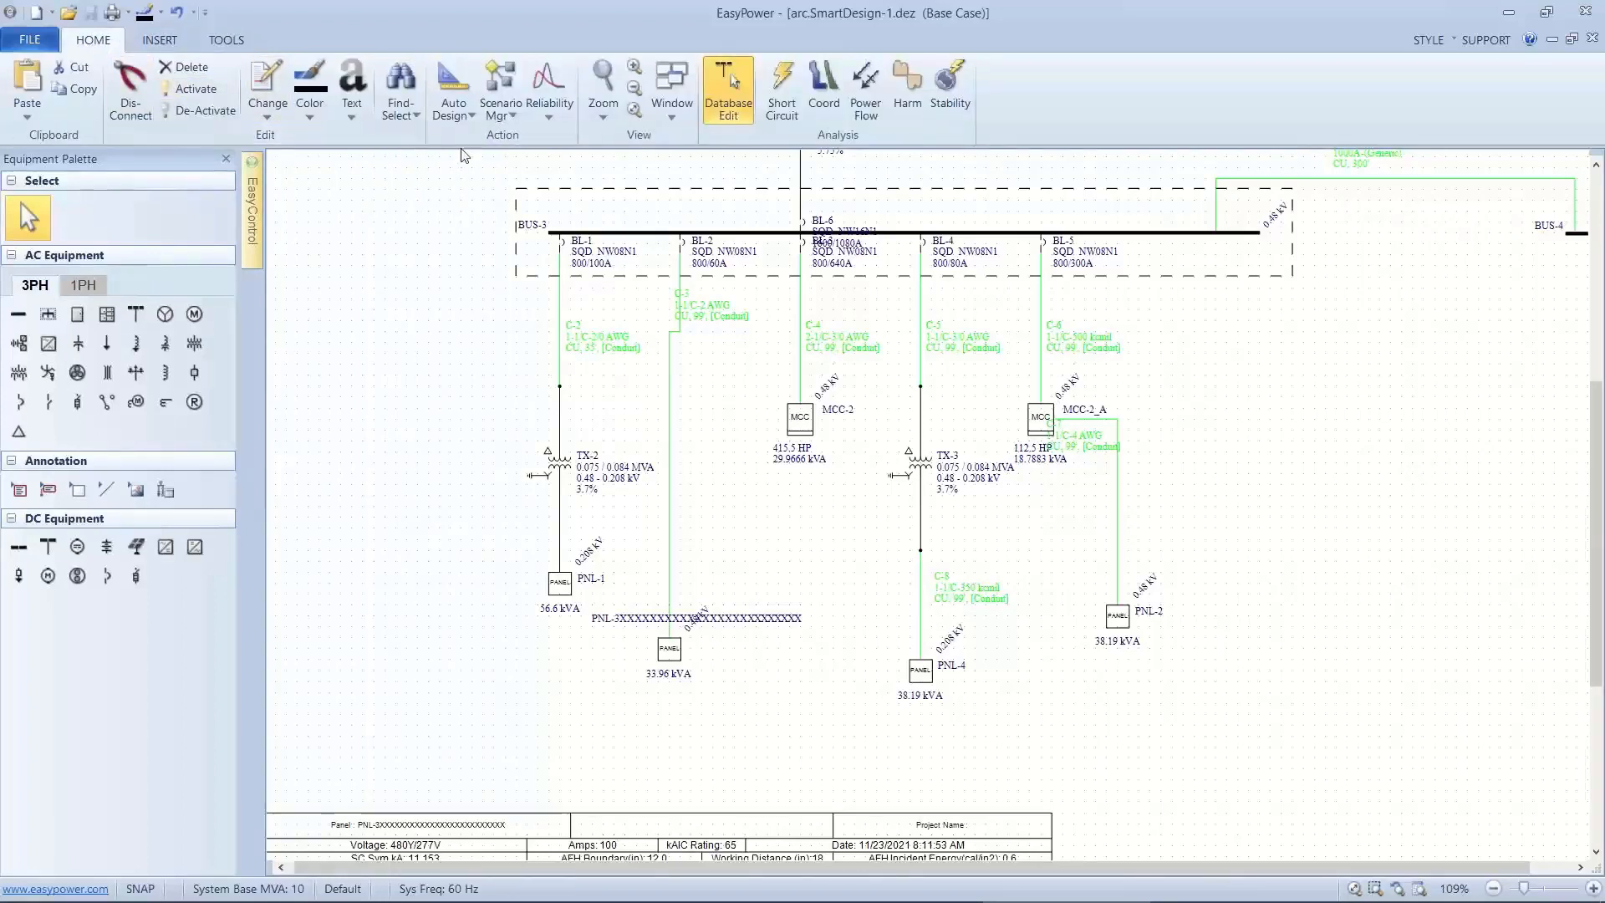
{"action": "left_click", "coordinate": [267, 117]}
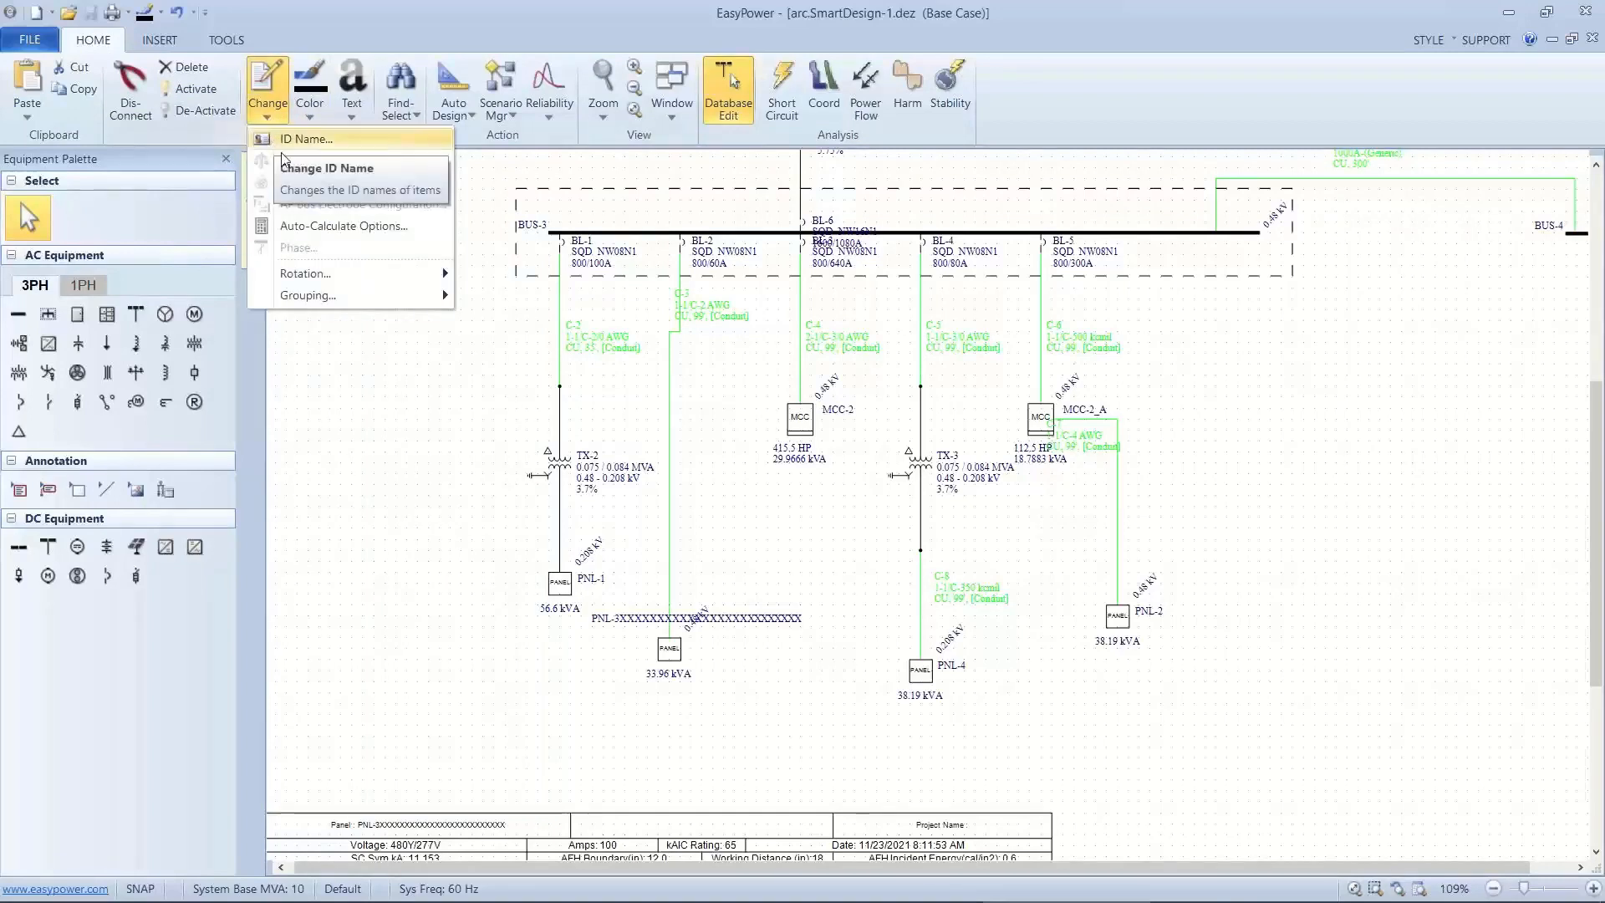
{"action": "left_click", "coordinate": [316, 227]}
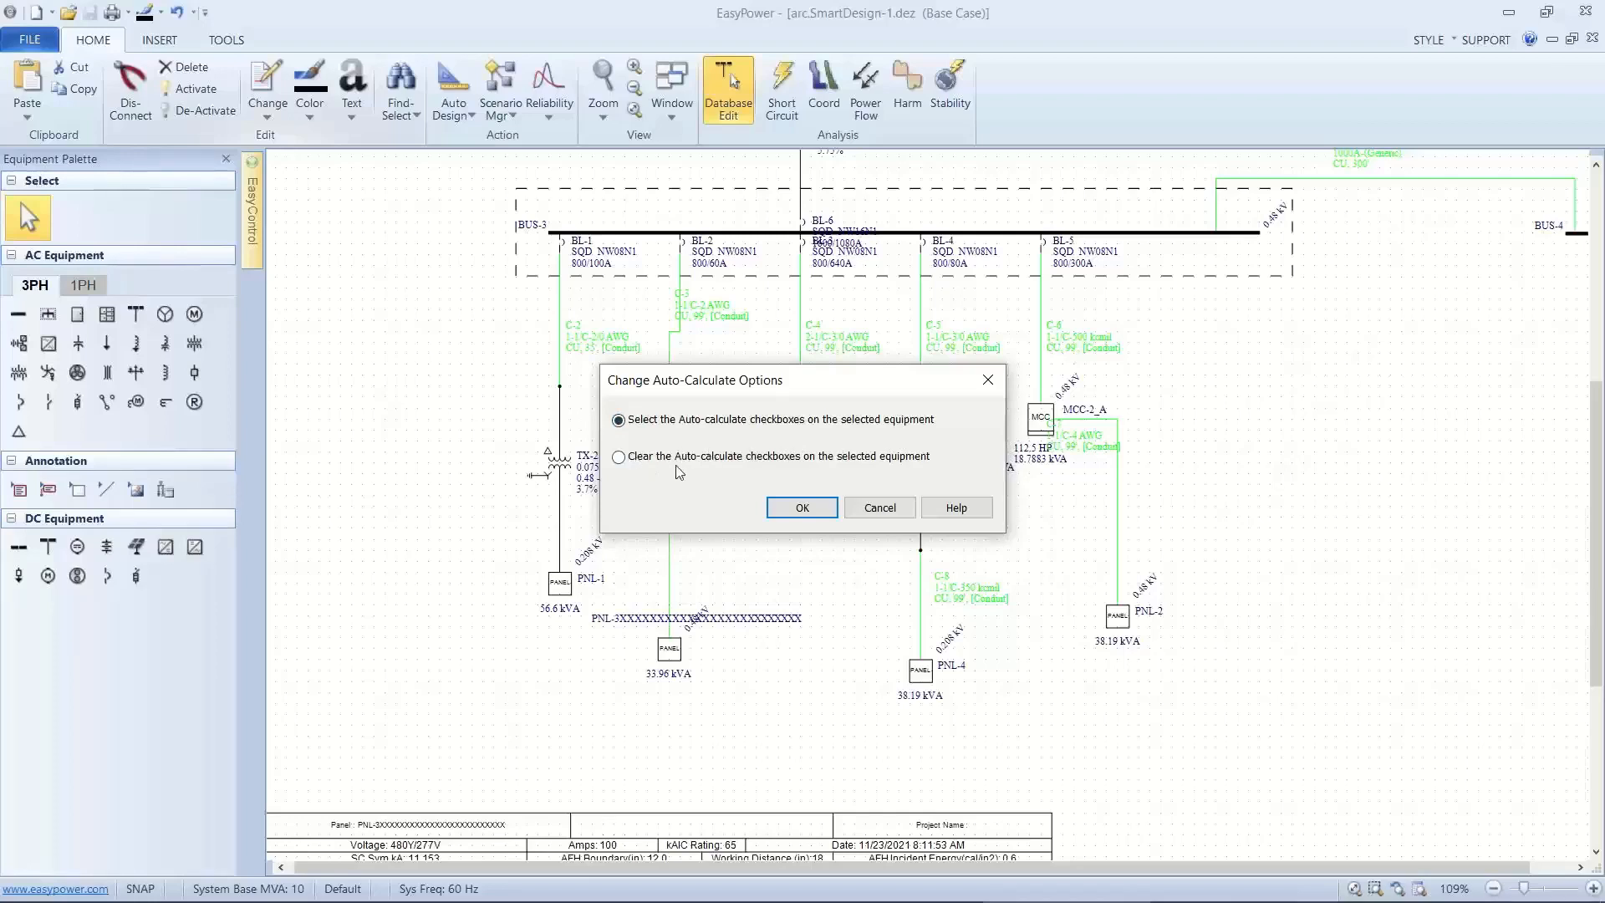
{"action": "left_click", "coordinate": [782, 505]}
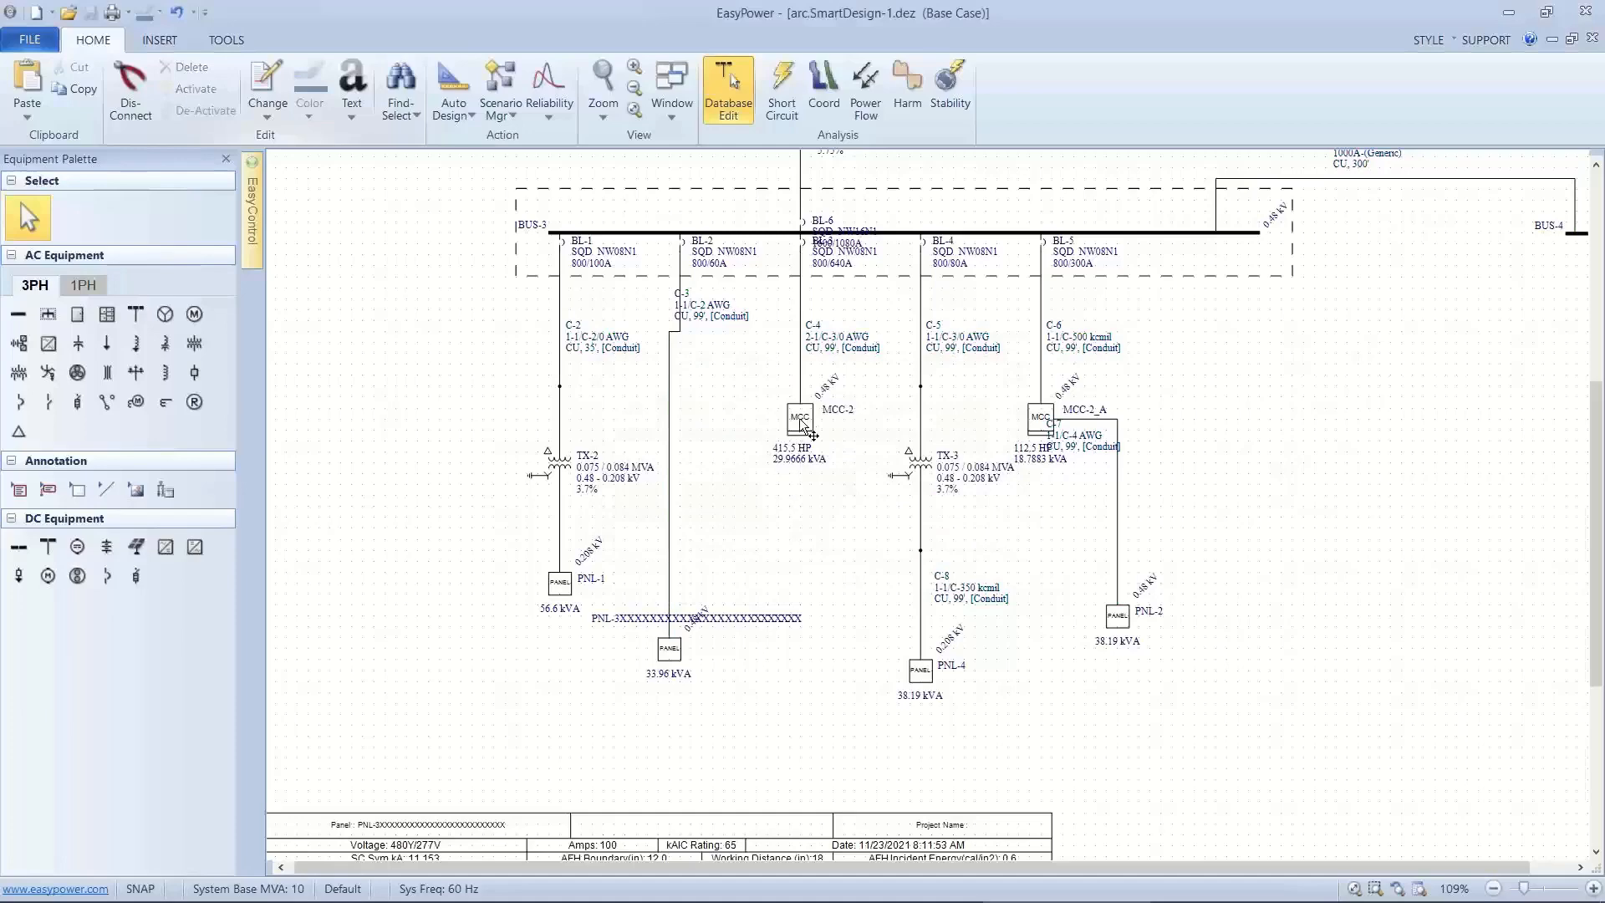
Change the conductor size of cable C-5 to 8 in its cable data and accept the change.
{"action": "double_click", "coordinate": [920, 366]}
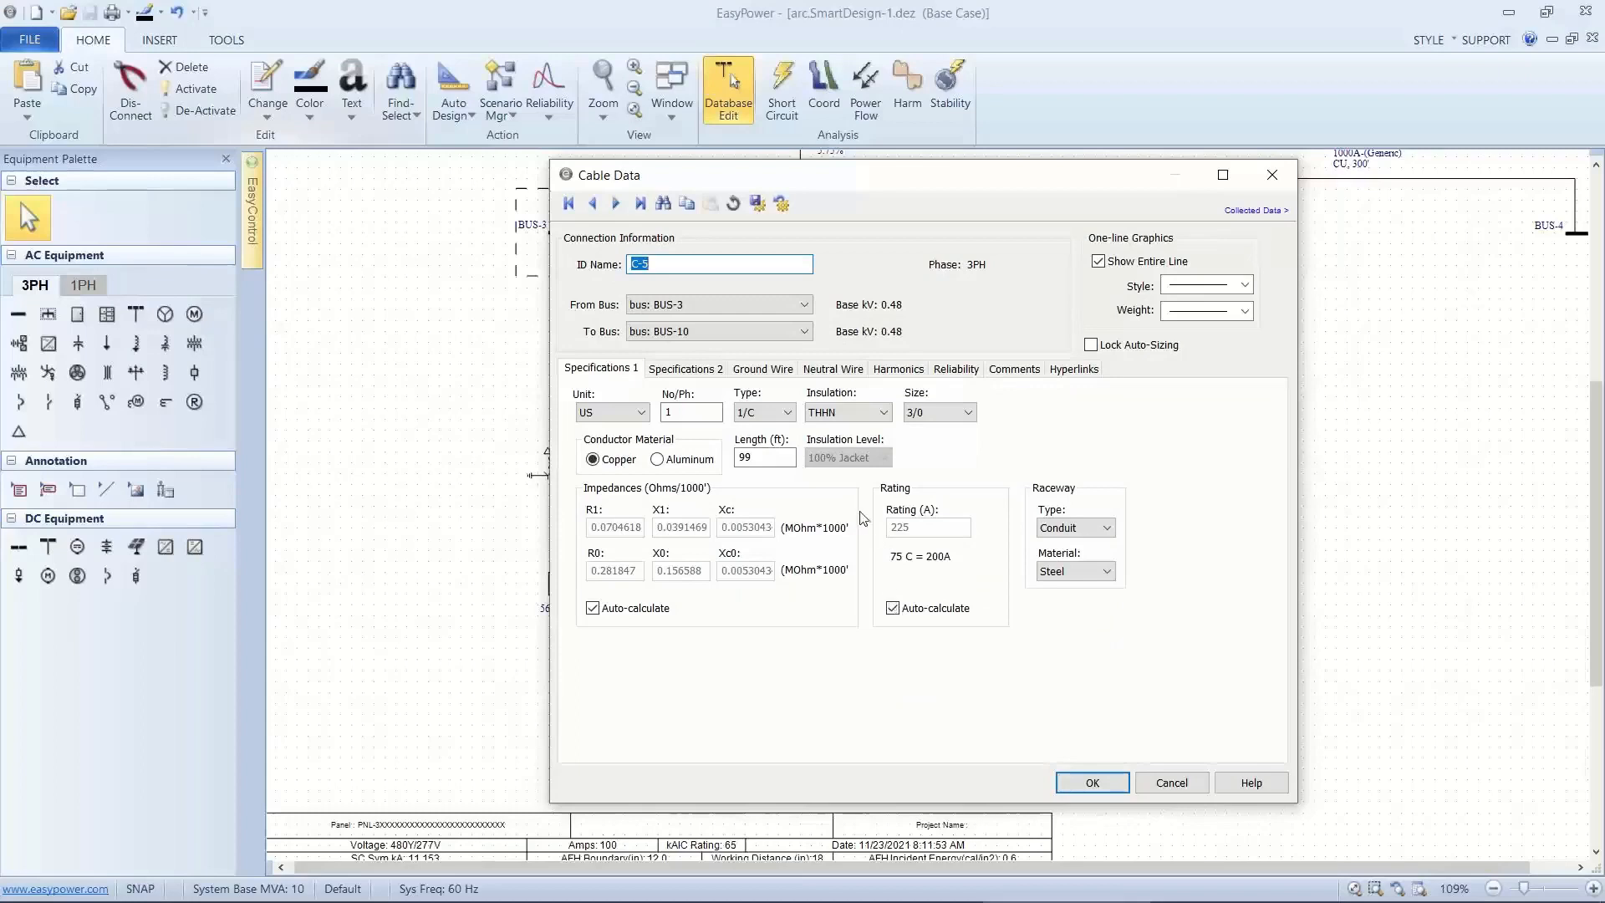
{"action": "left_click", "coordinate": [762, 457]}
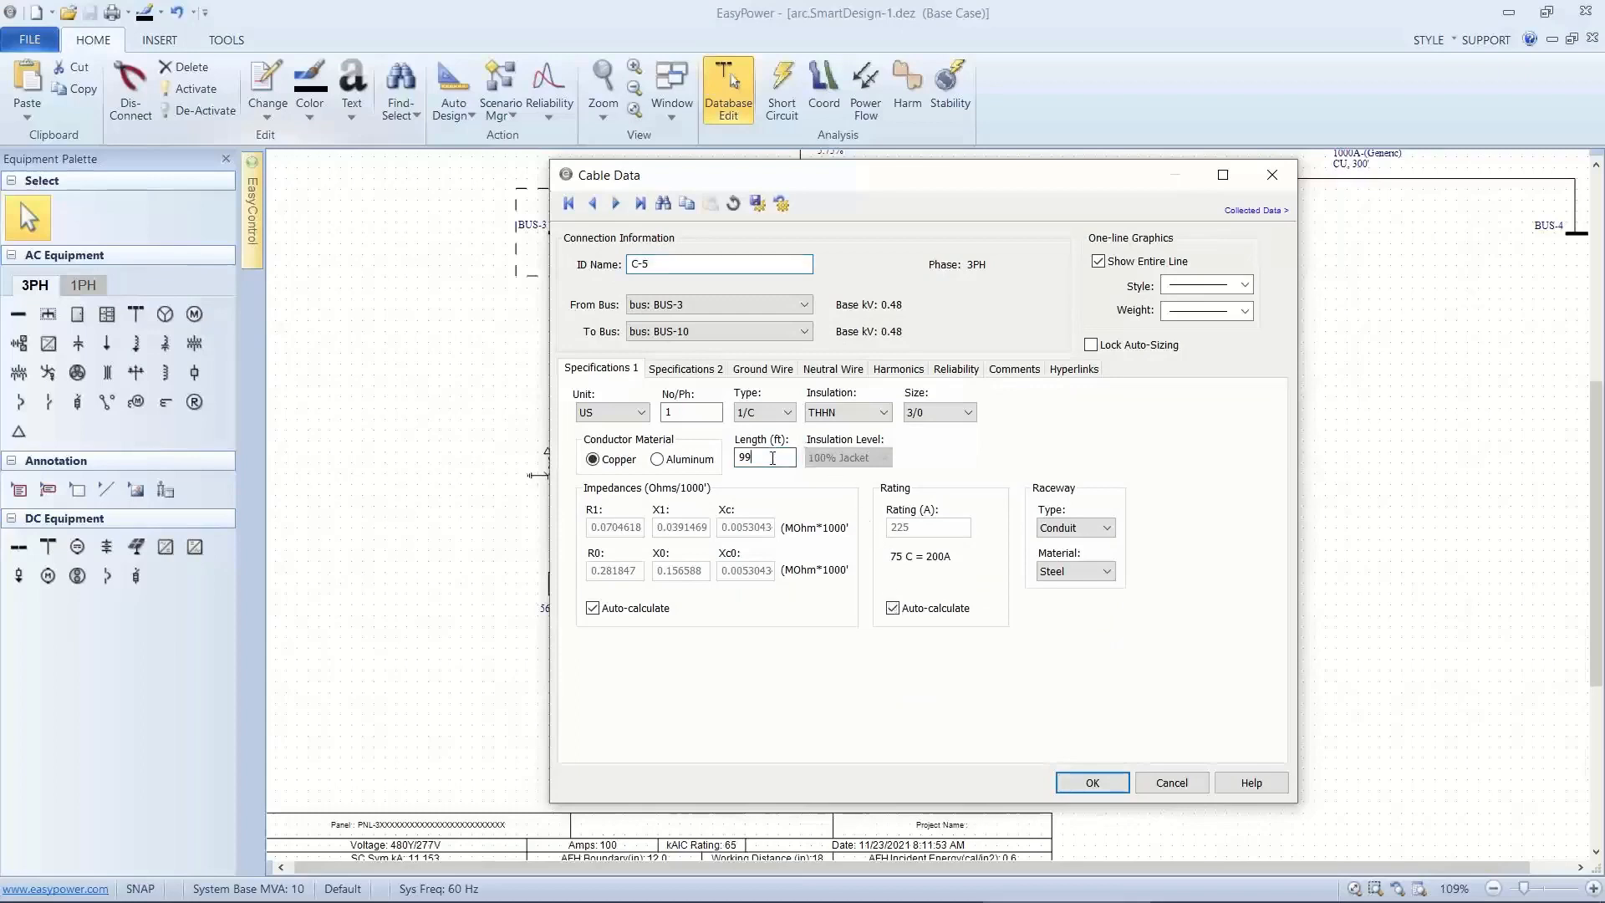
{"action": "left_click", "coordinate": [927, 421]}
{"action": "left_click", "coordinate": [915, 484]}
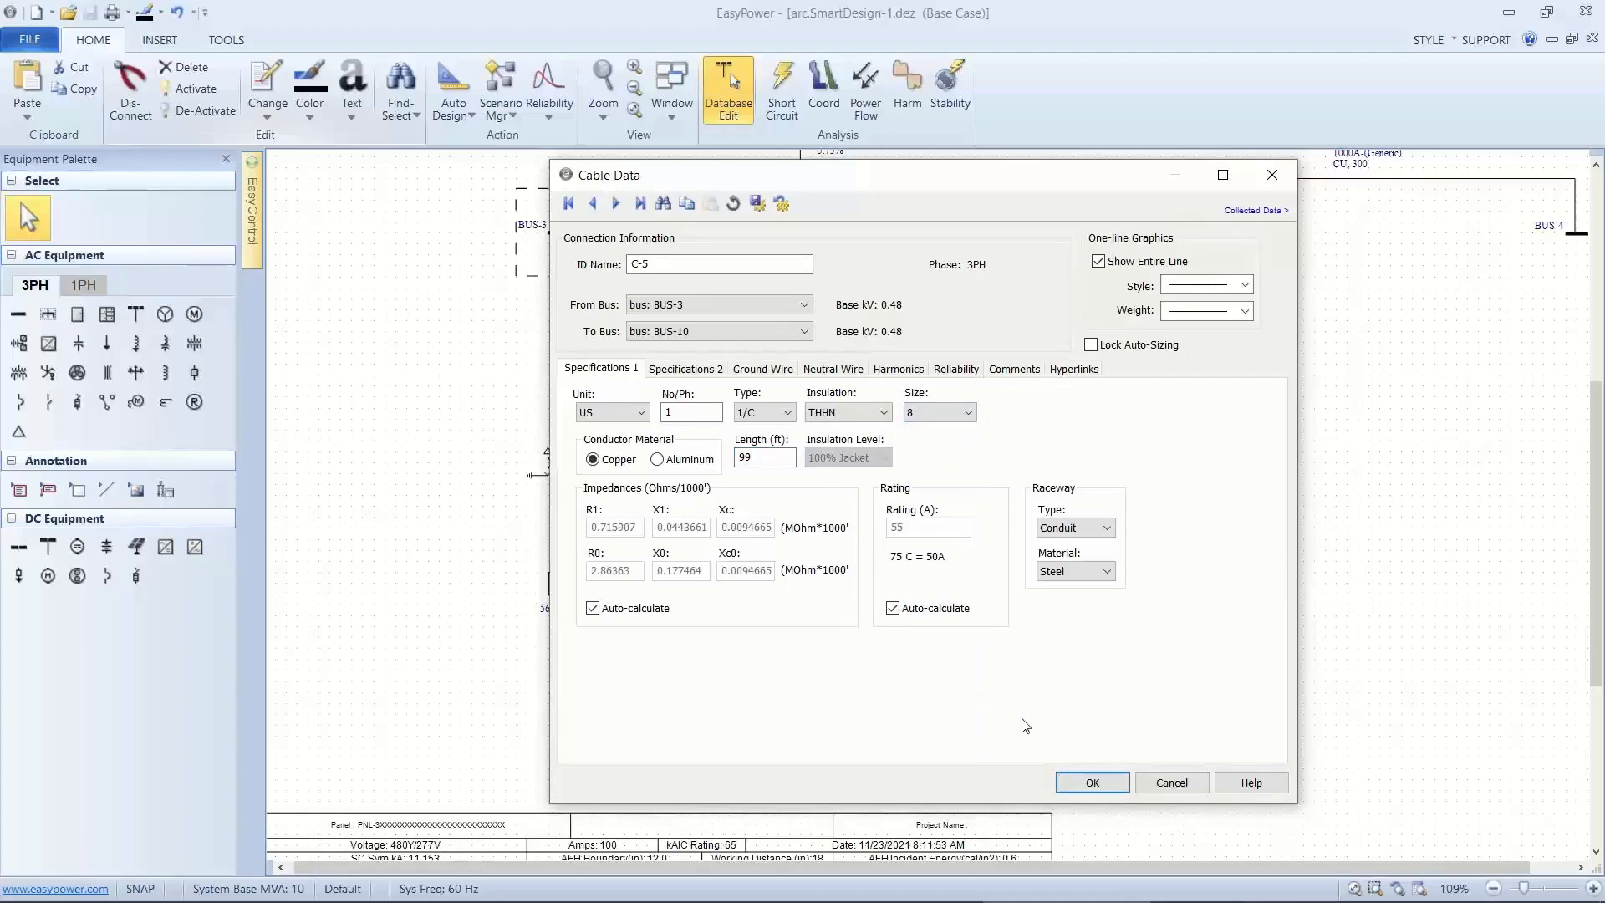
{"action": "left_click", "coordinate": [1072, 780]}
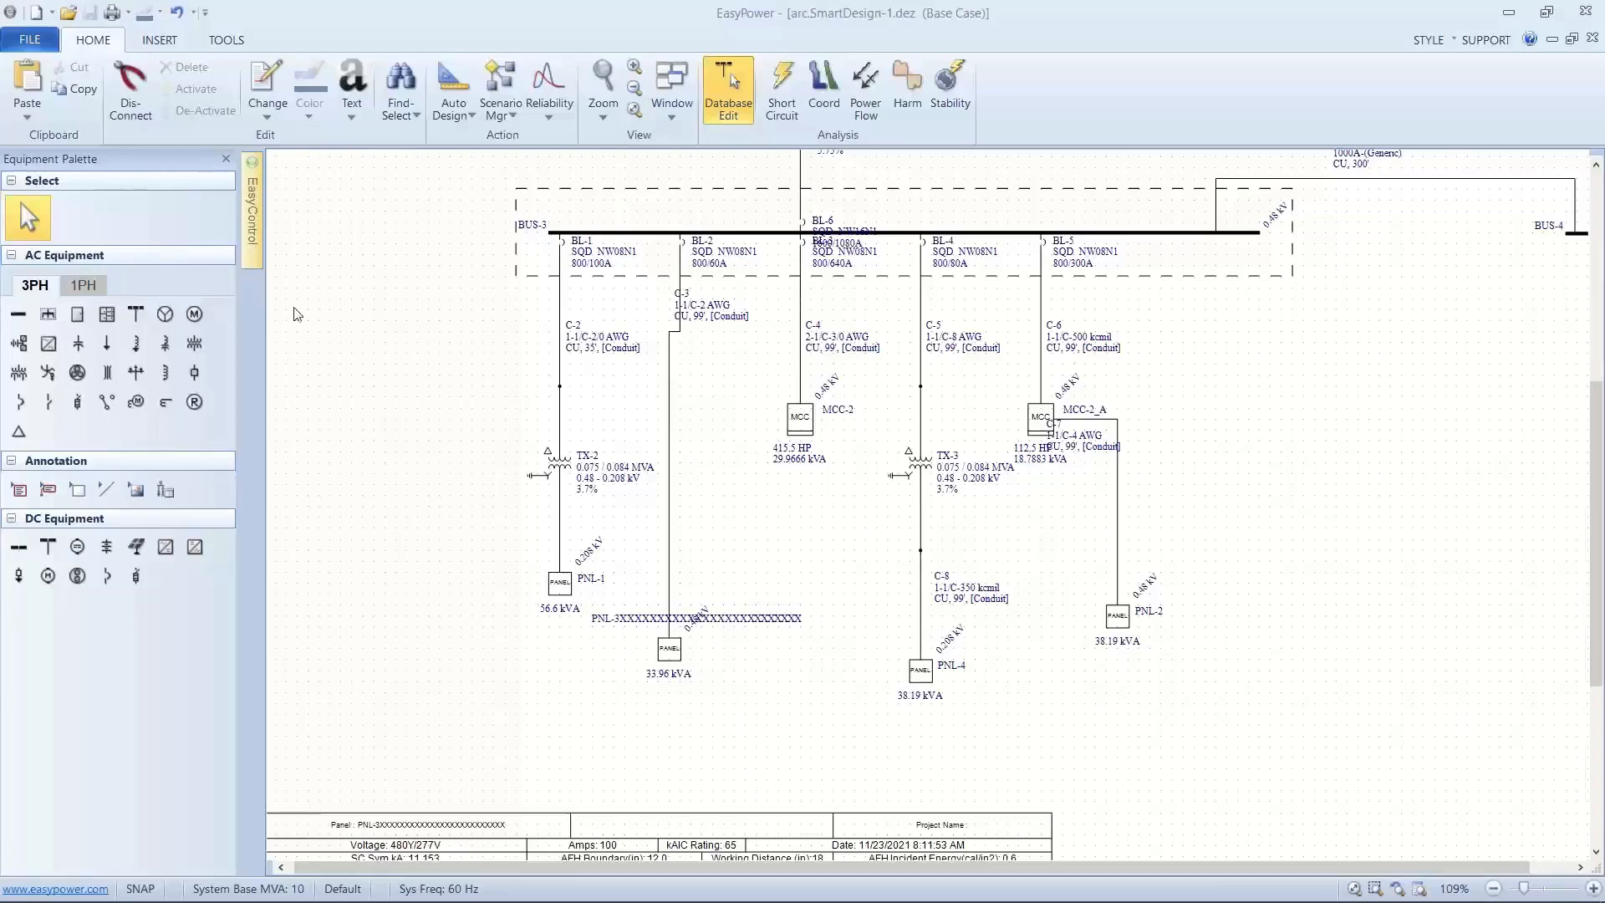
Open the data of busway BWY-1 to check its Auto-calculate impedance setting, and close it.
{"action": "left_click_drag", "start_coordinate": [1119, 395], "coordinate": [1037, 488]}
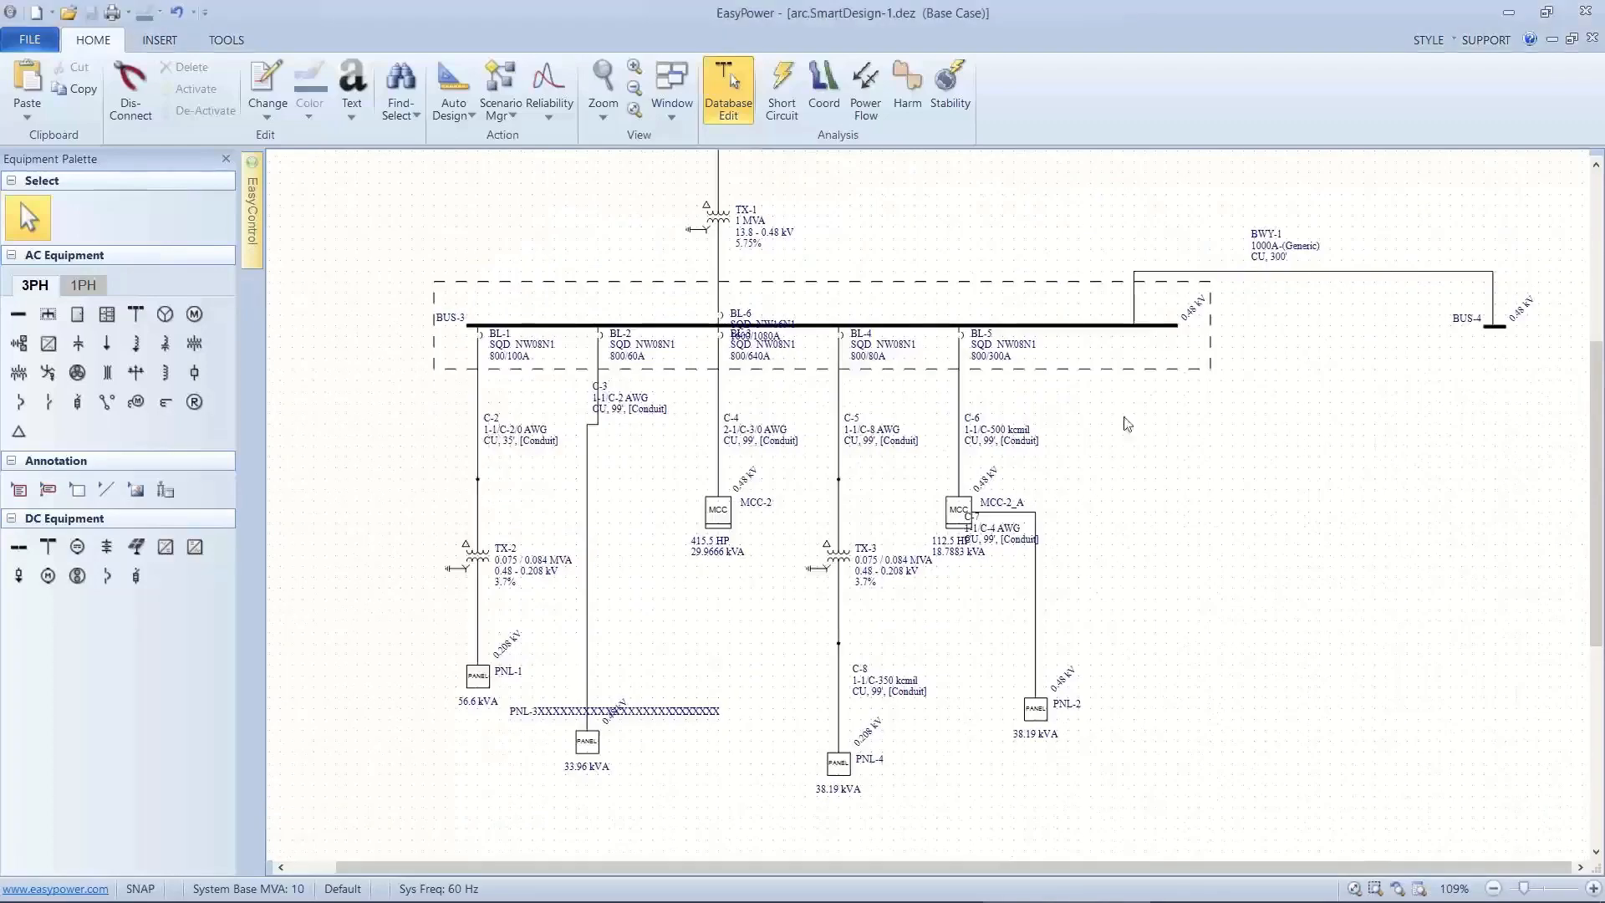
{"action": "double_click", "coordinate": [1317, 272]}
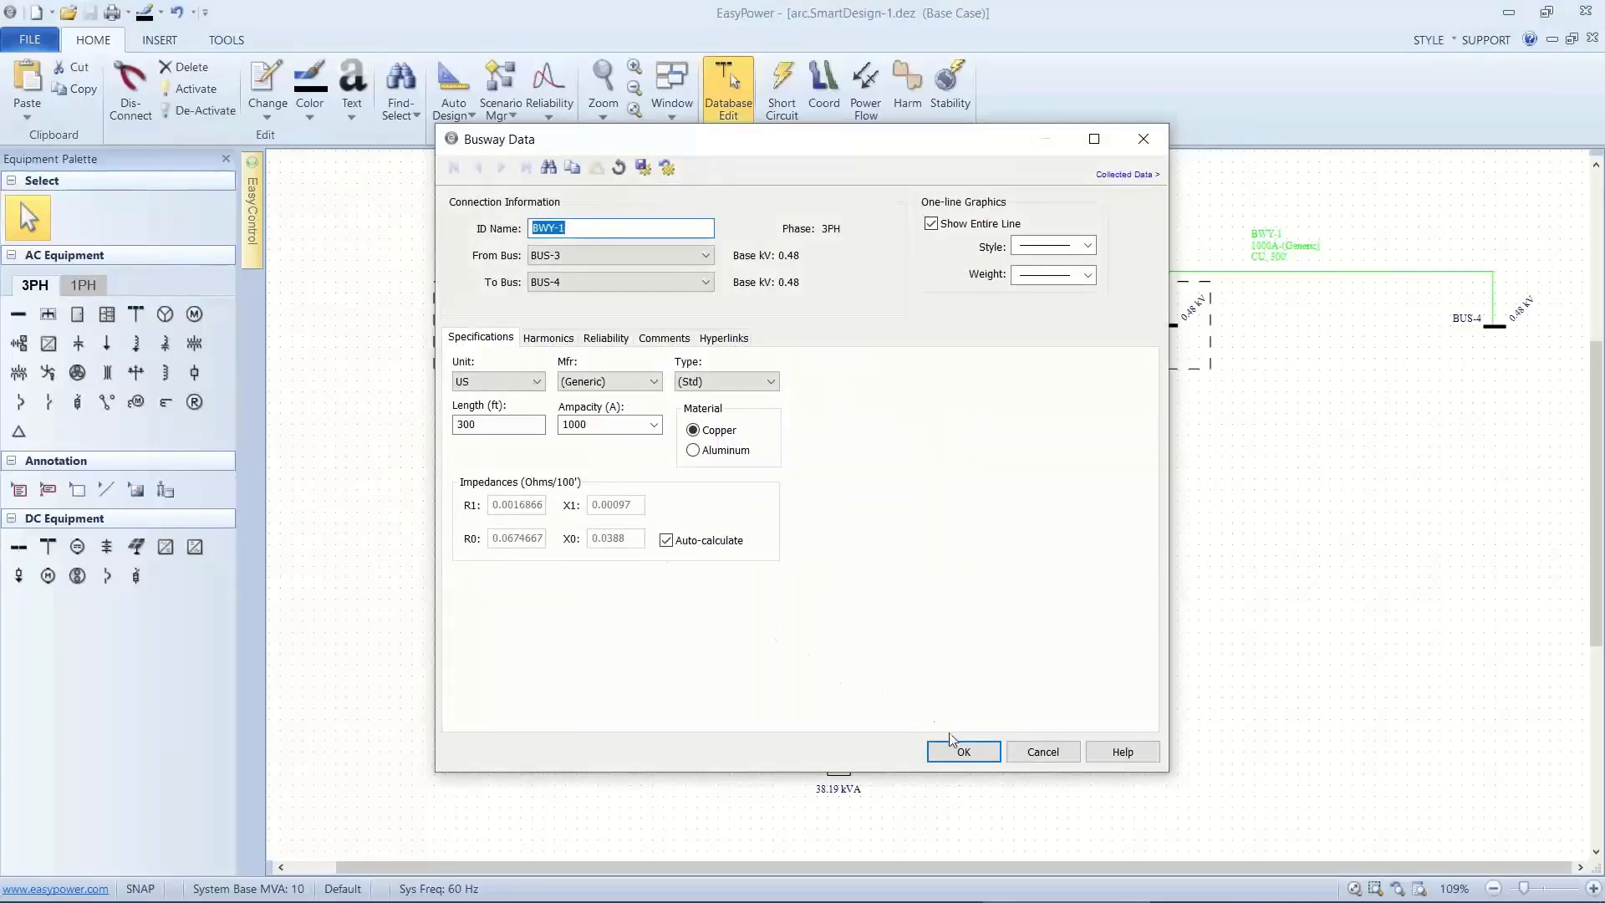
{"action": "left_click", "coordinate": [959, 751]}
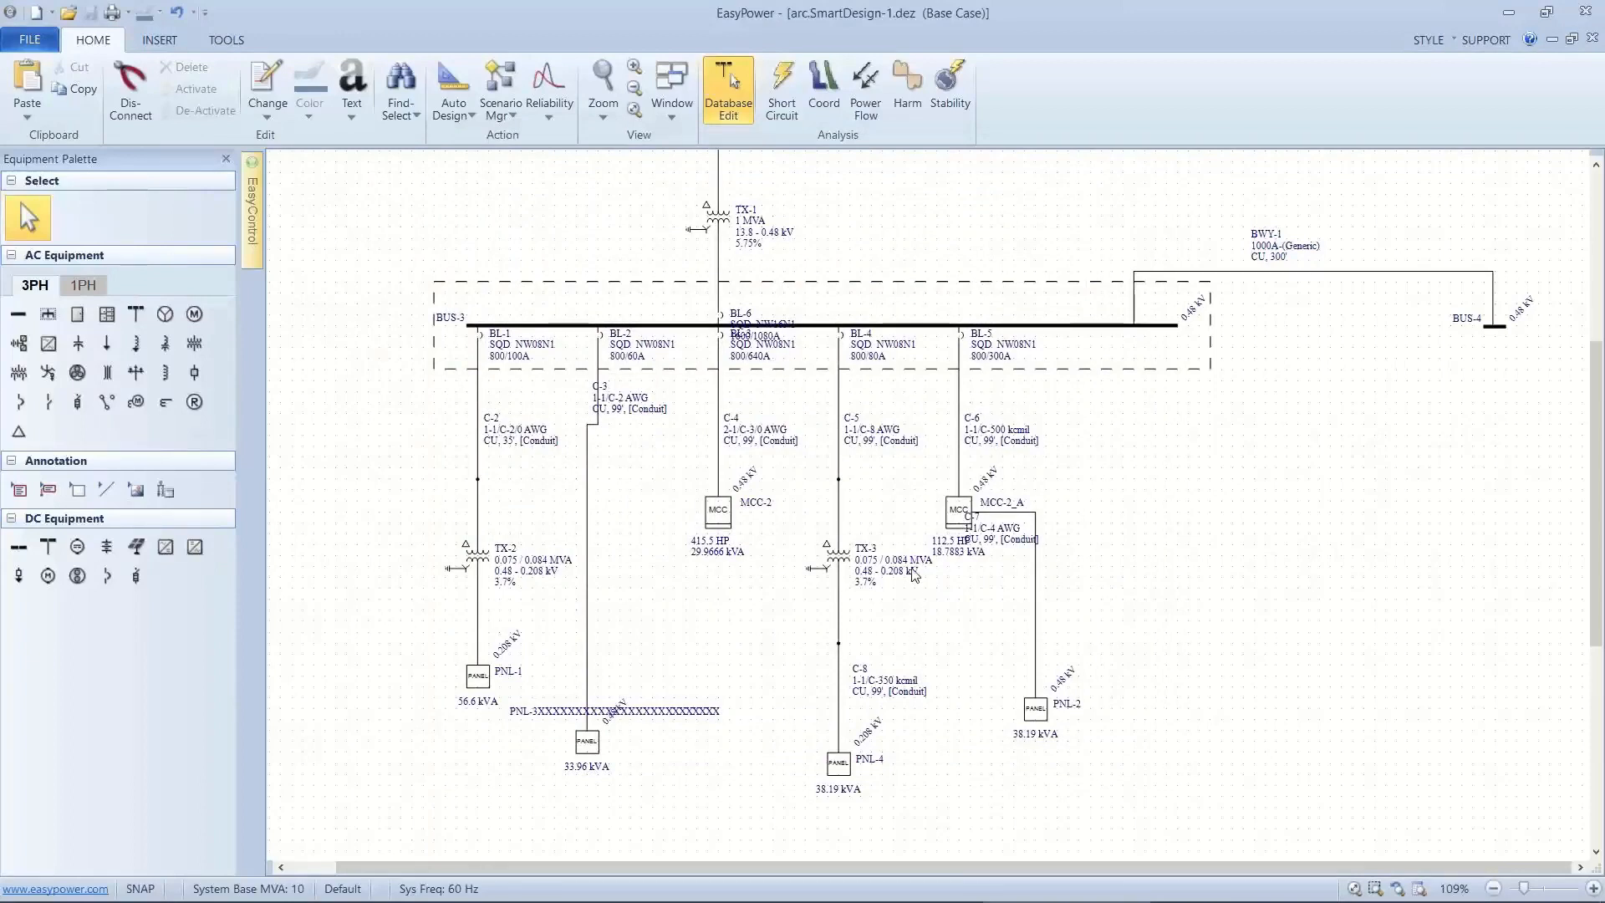
Switch to coordination analysis and look over the list of saved TCCs without opening one.
{"action": "left_click", "coordinate": [824, 88]}
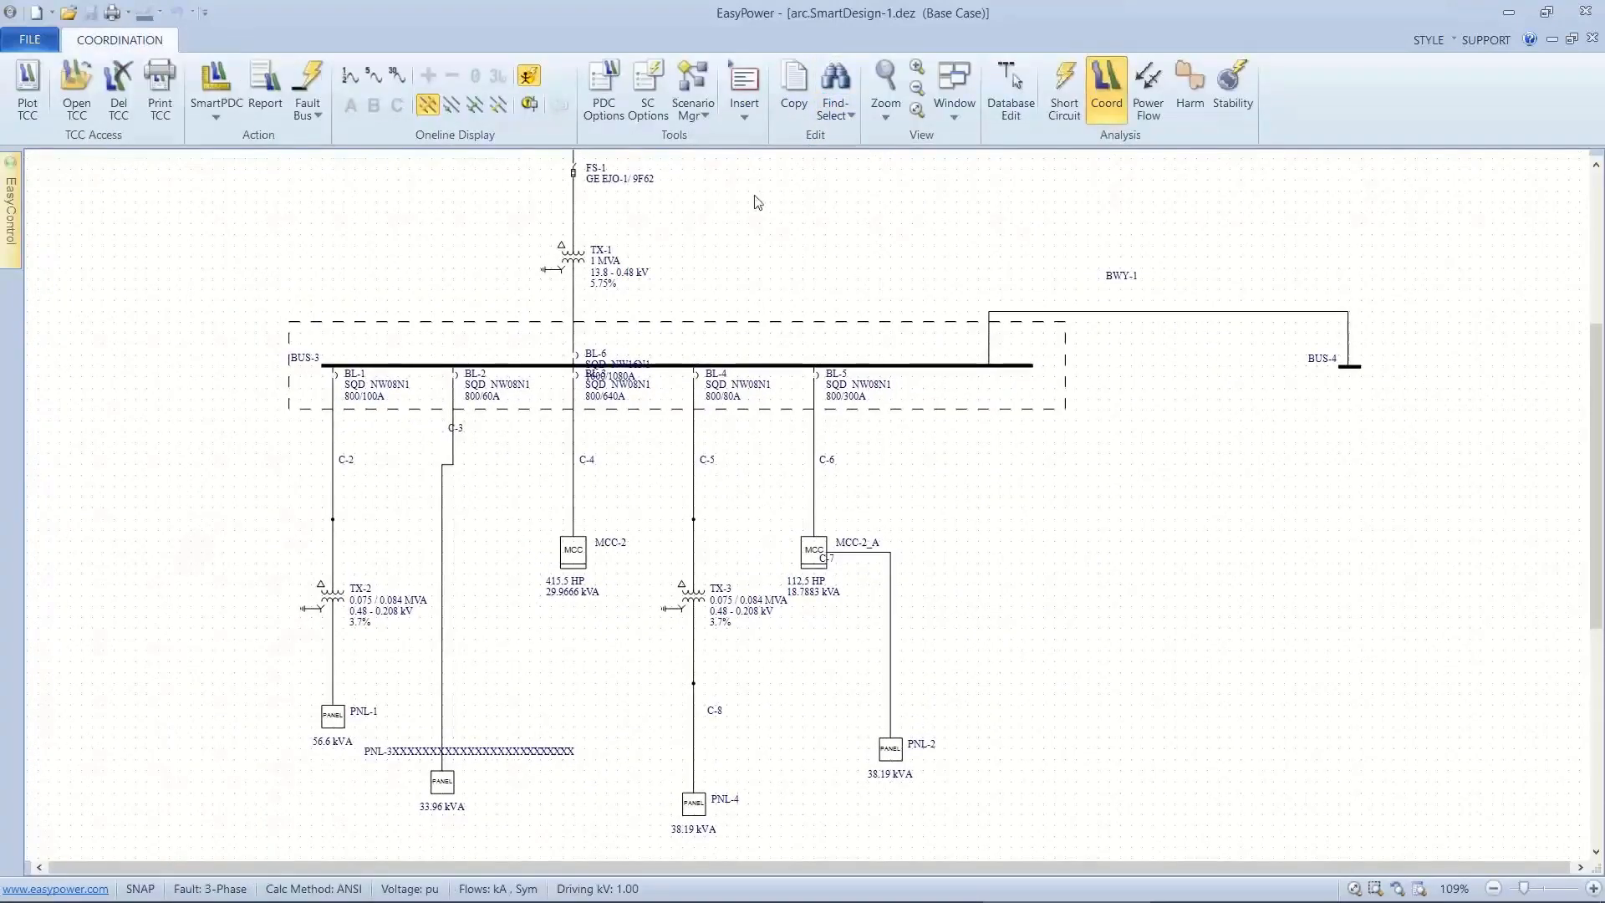
{"action": "left_click", "coordinate": [71, 81]}
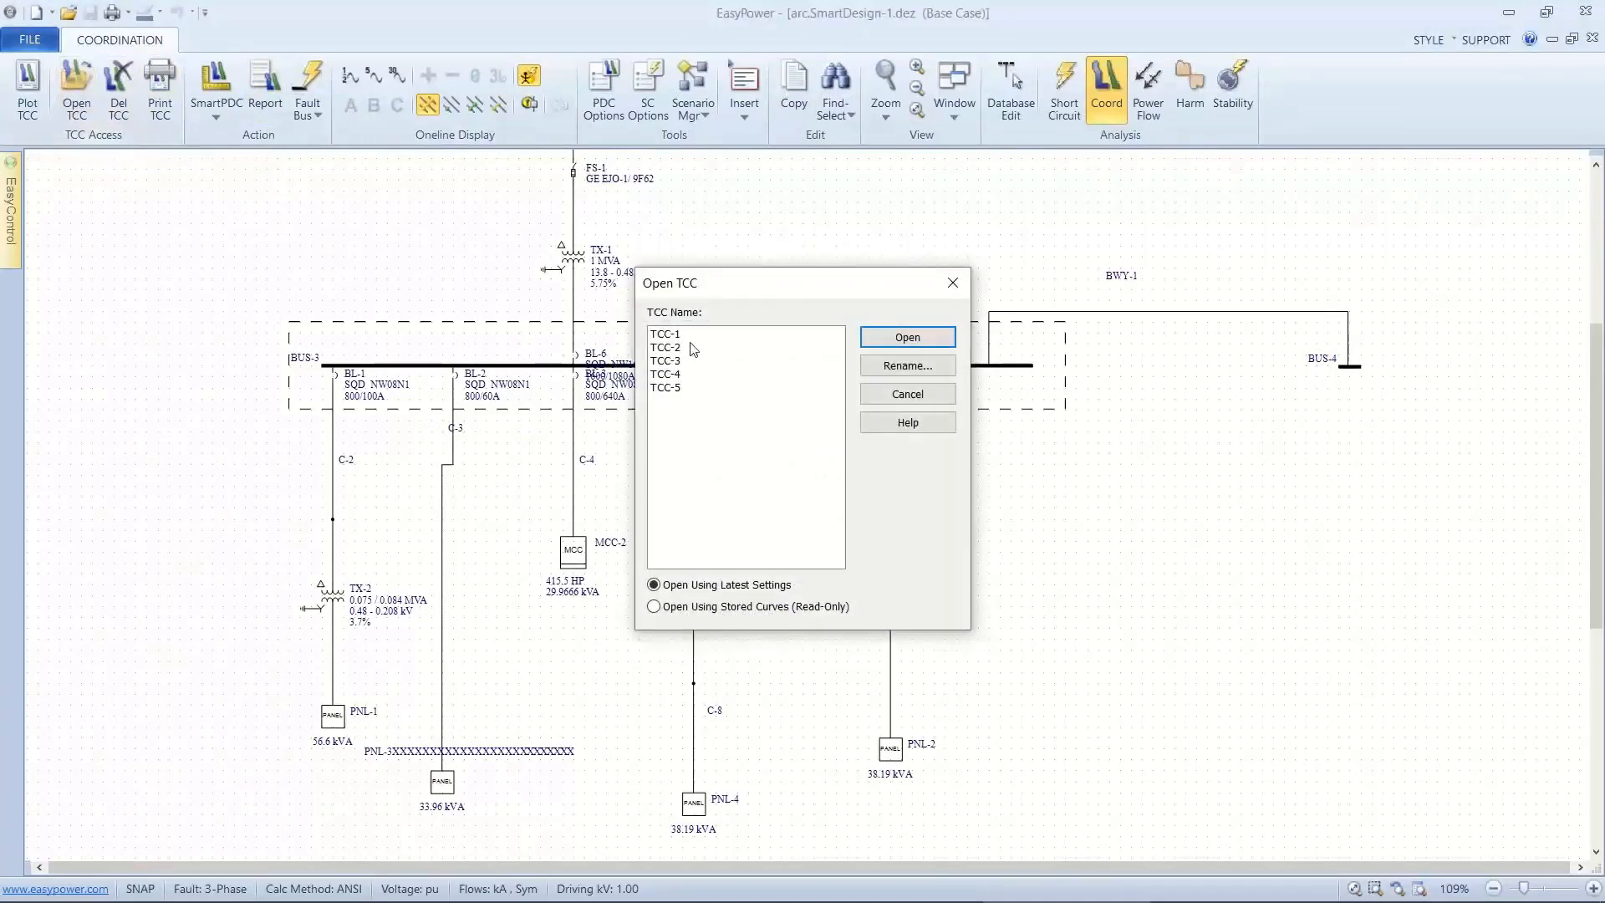
{"action": "left_click", "coordinate": [960, 295]}
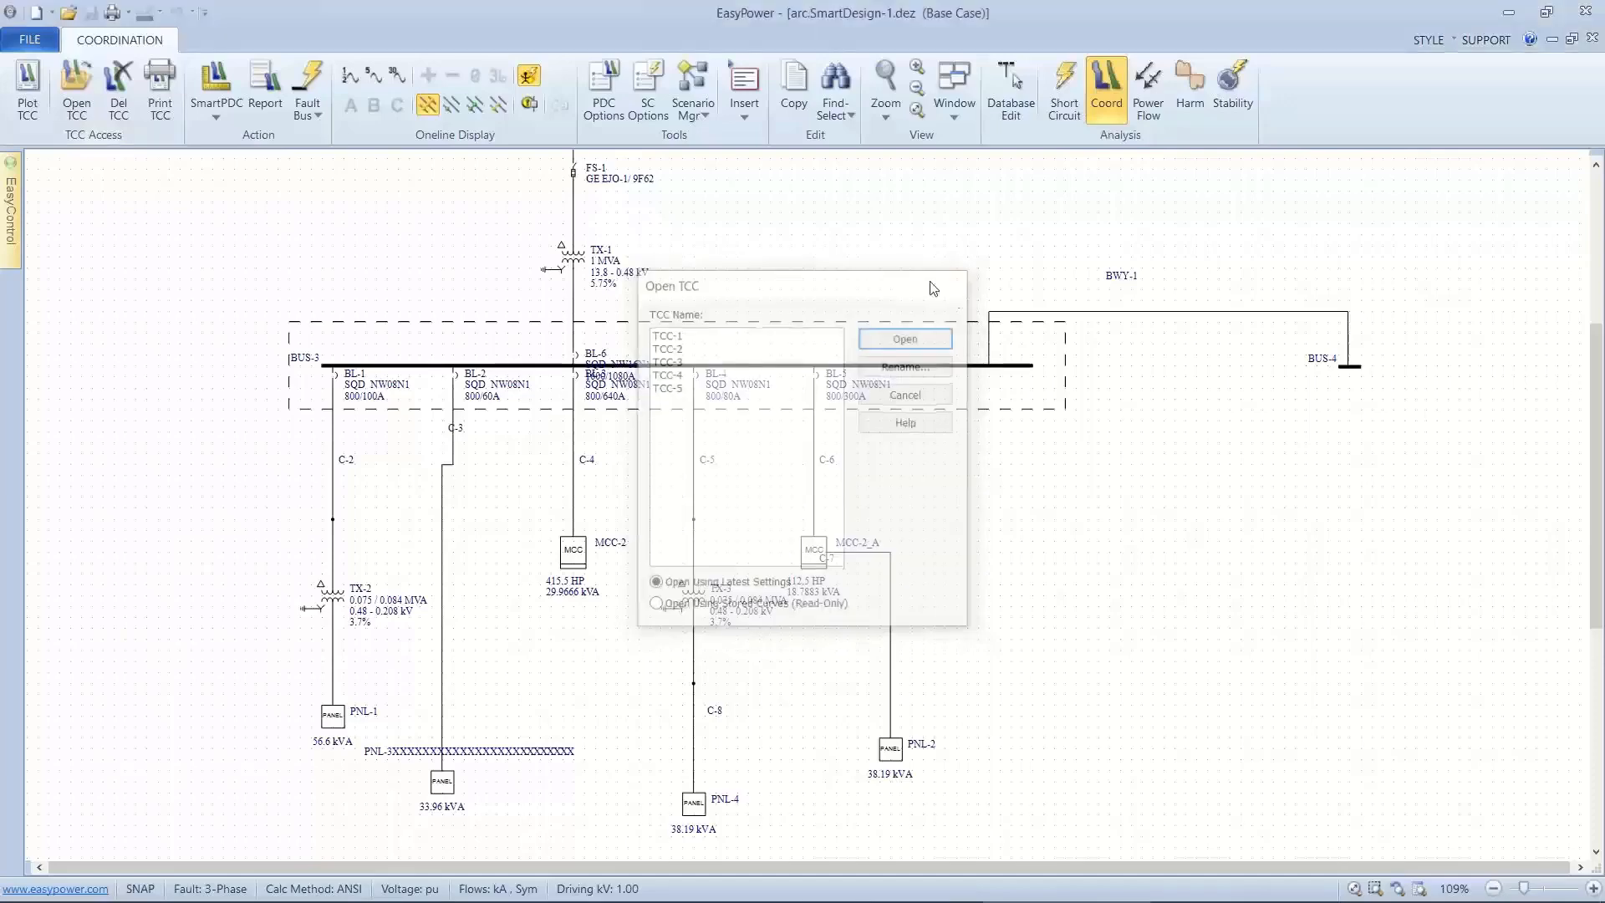
Start printing TCCs and mark TCC-1 through TCC-5 for printing.
{"action": "left_click", "coordinate": [173, 87]}
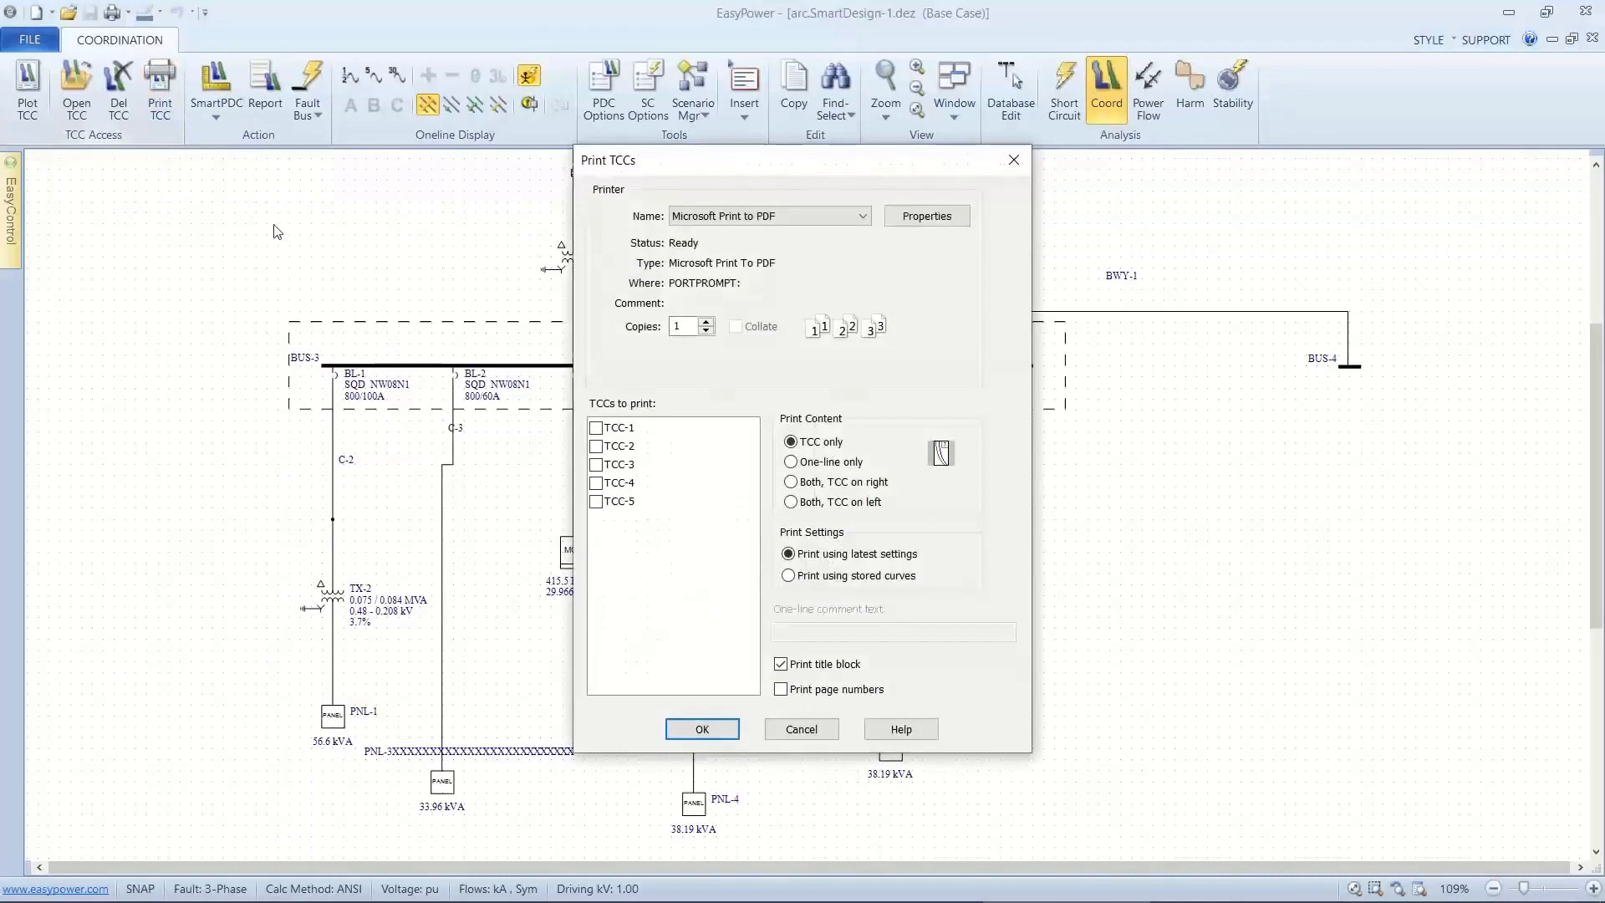
{"action": "left_click", "coordinate": [598, 428]}
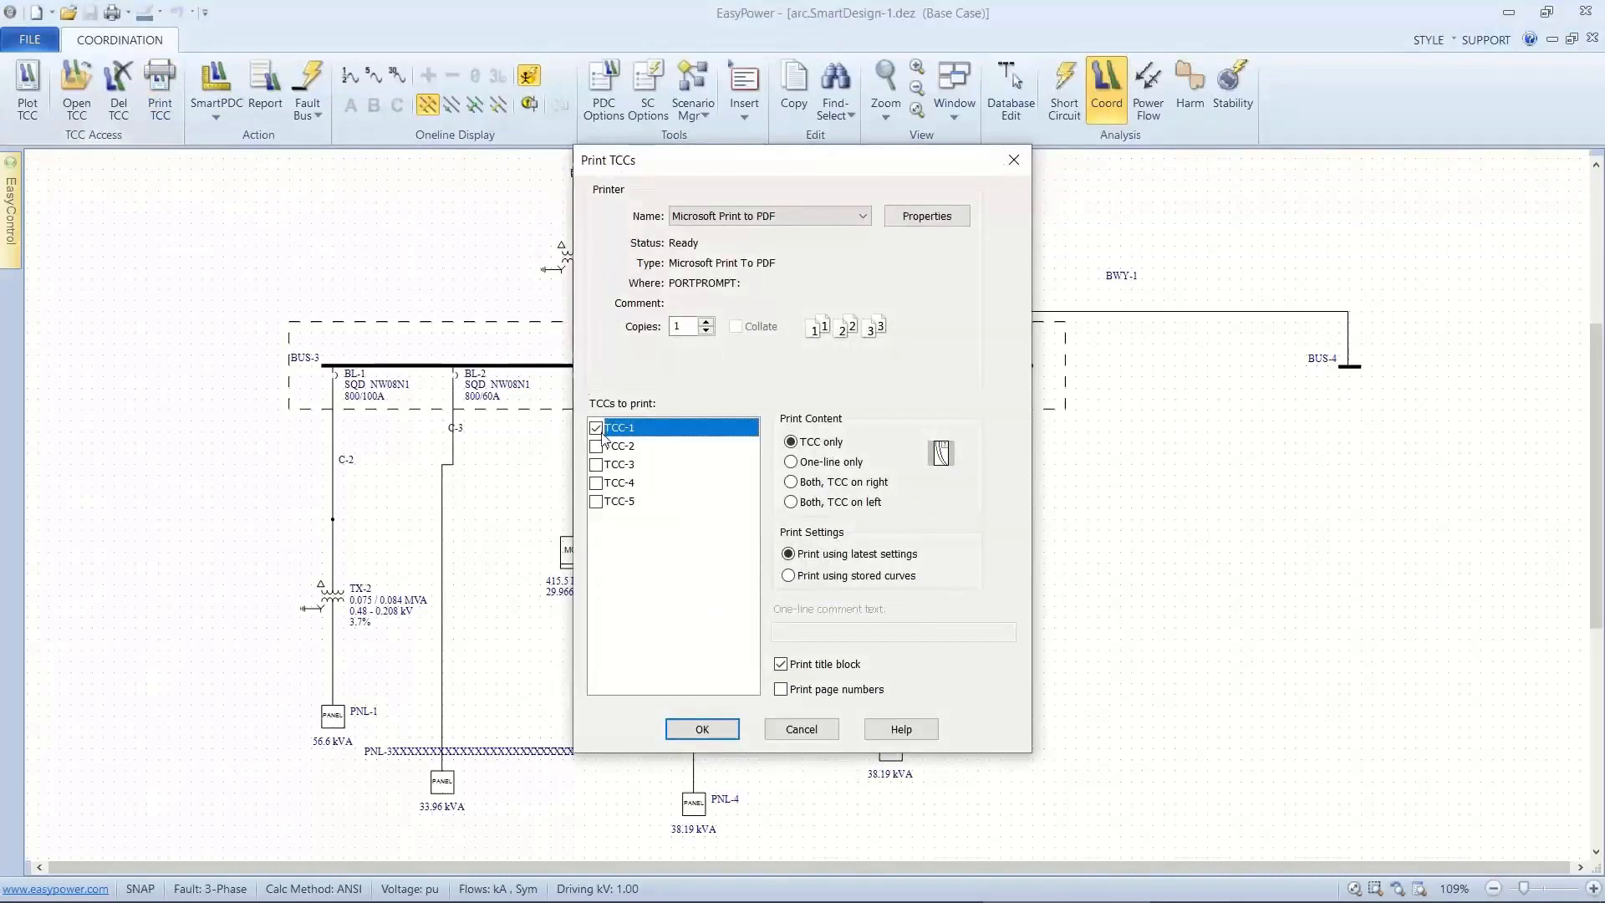
{"action": "left_click", "coordinate": [596, 447]}
{"action": "left_click", "coordinate": [596, 465]}
{"action": "left_click", "coordinate": [597, 484]}
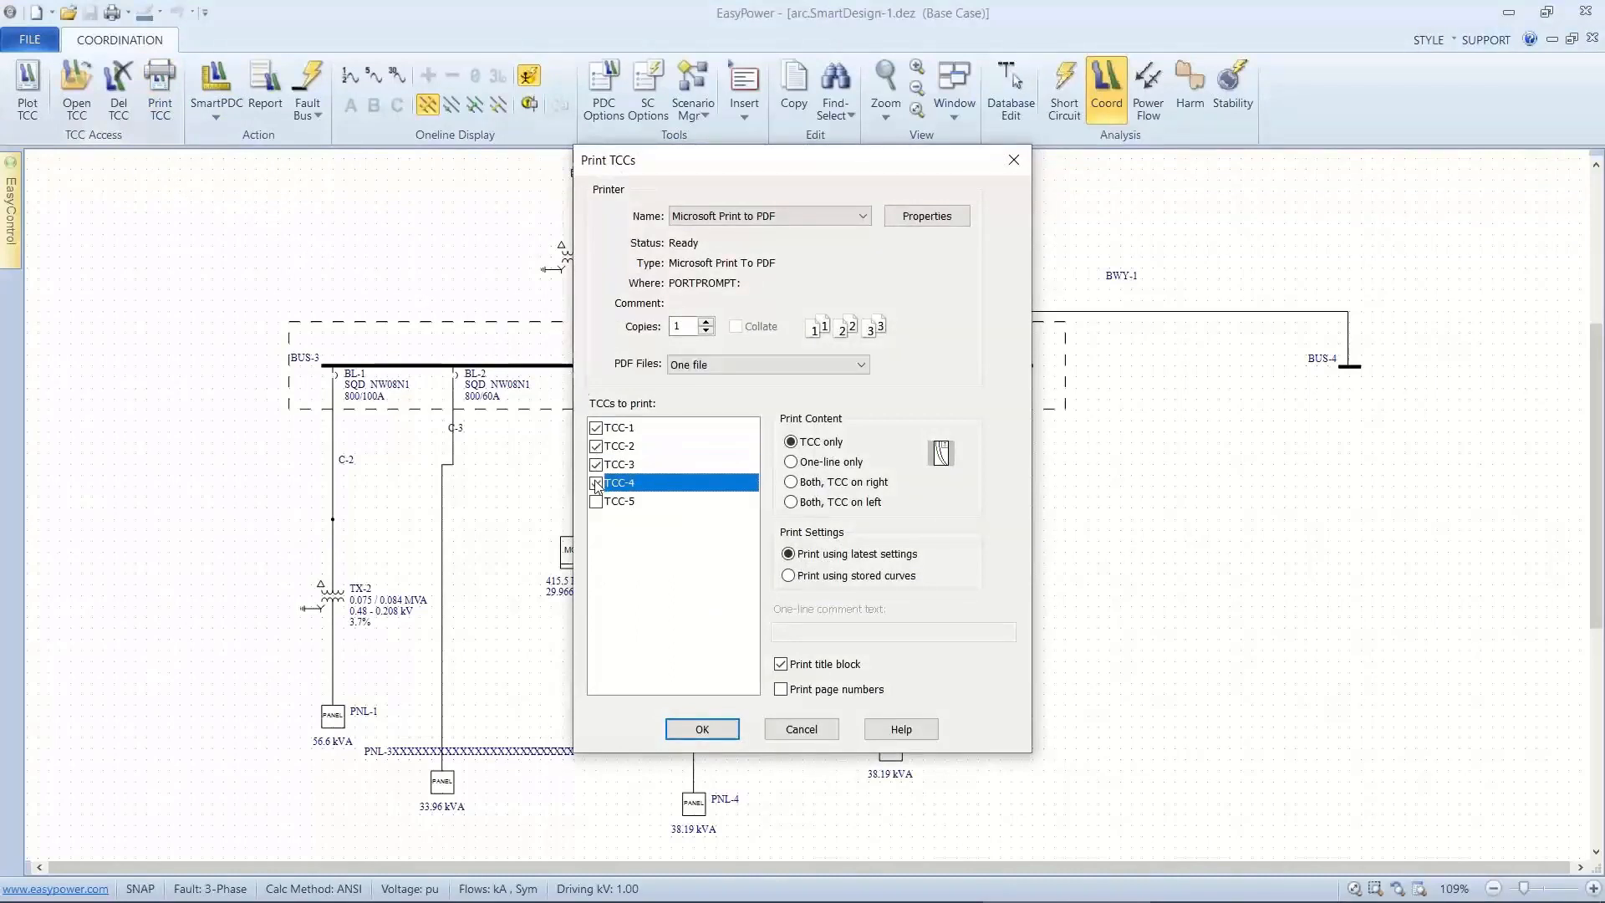
{"action": "left_click", "coordinate": [597, 502]}
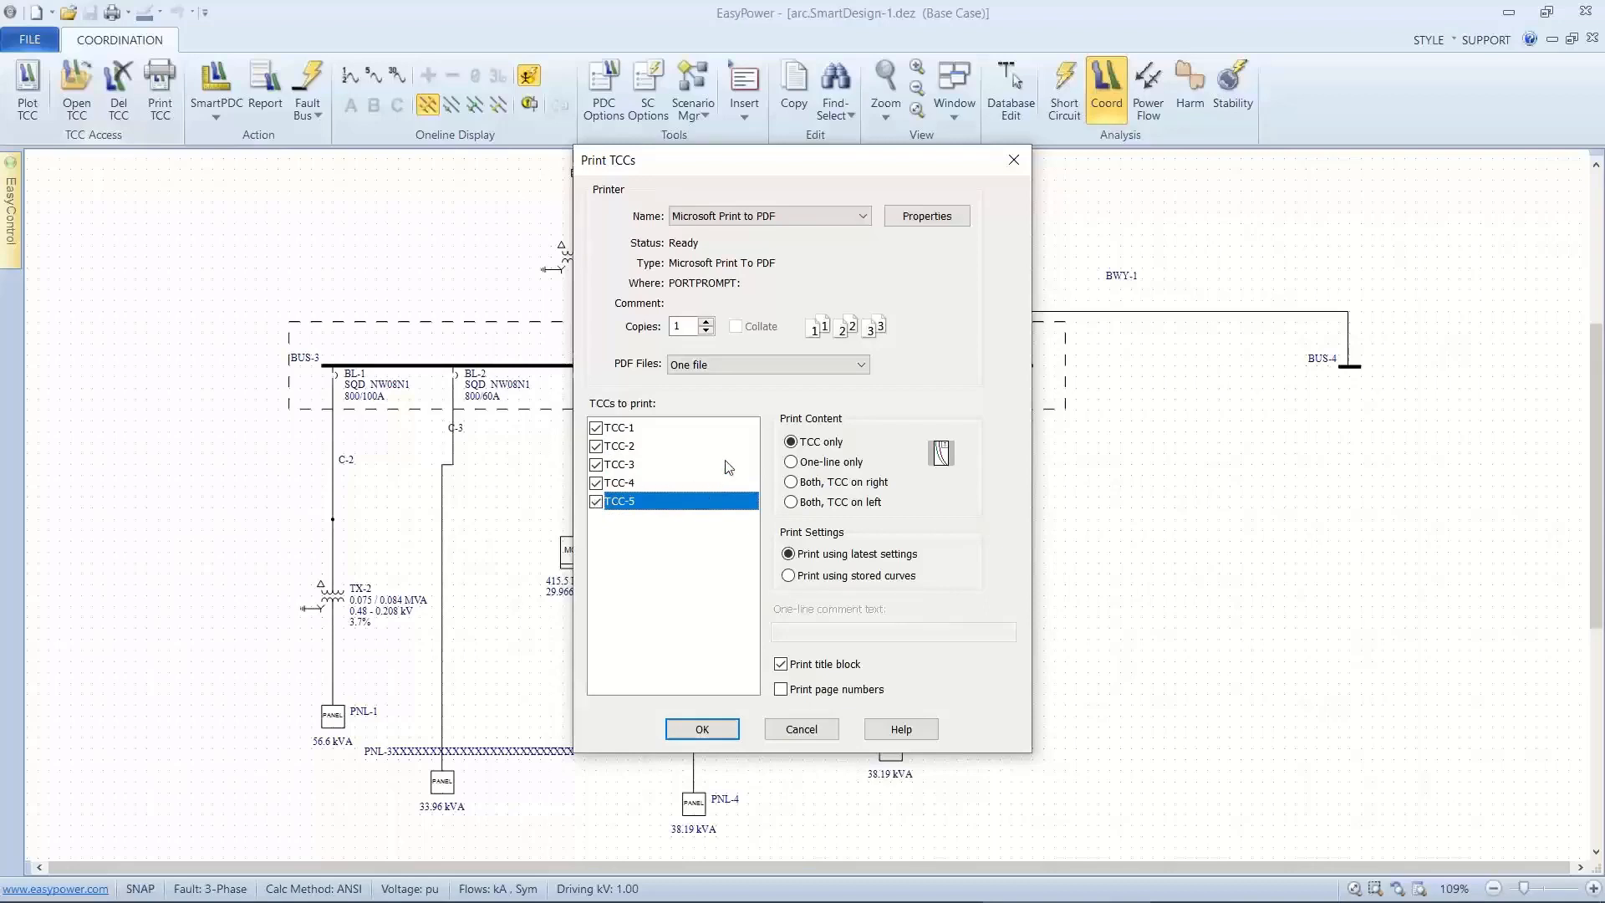
Check the PDF file output options, keep One file, and set the print content to Both, TCC on right.
{"action": "left_click", "coordinate": [785, 366]}
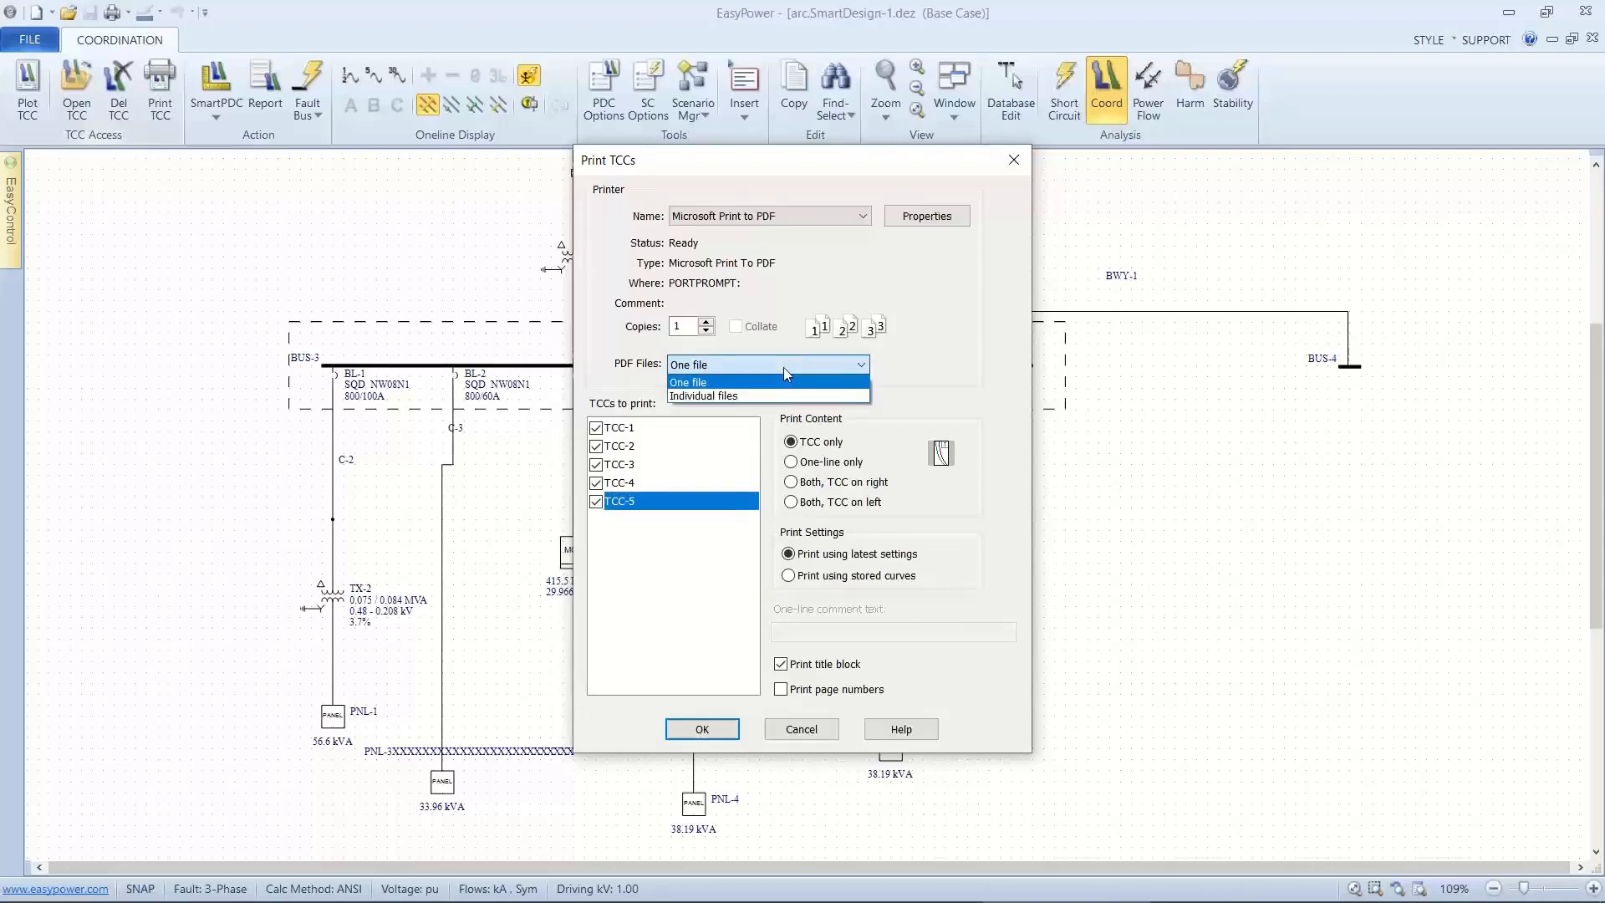
{"action": "left_click", "coordinate": [784, 368]}
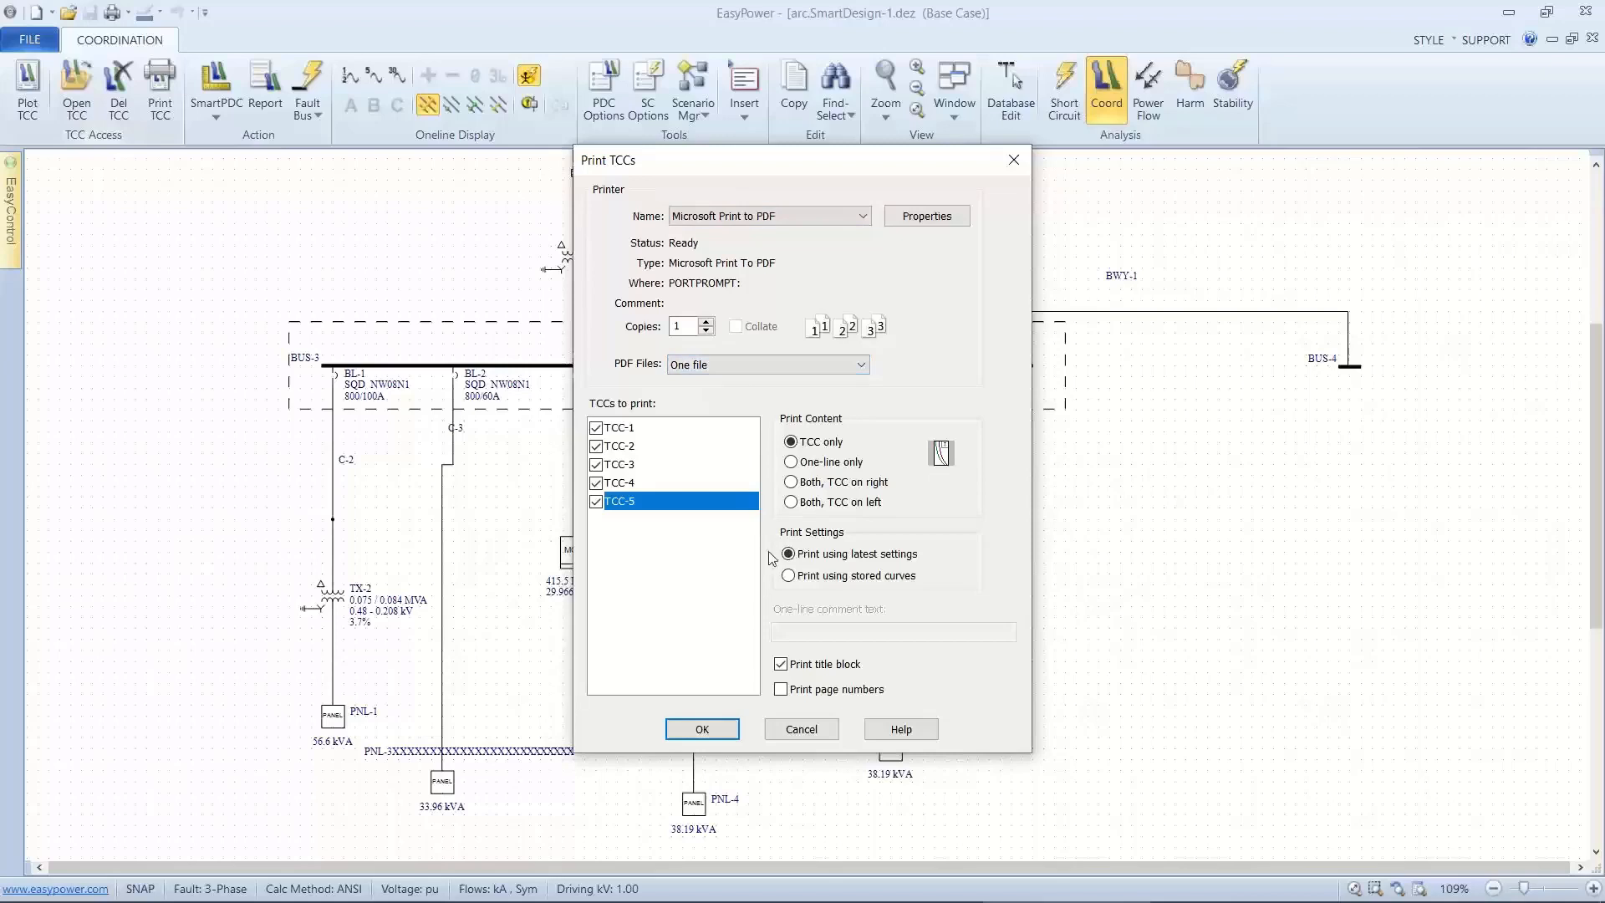
{"action": "left_click", "coordinate": [794, 483]}
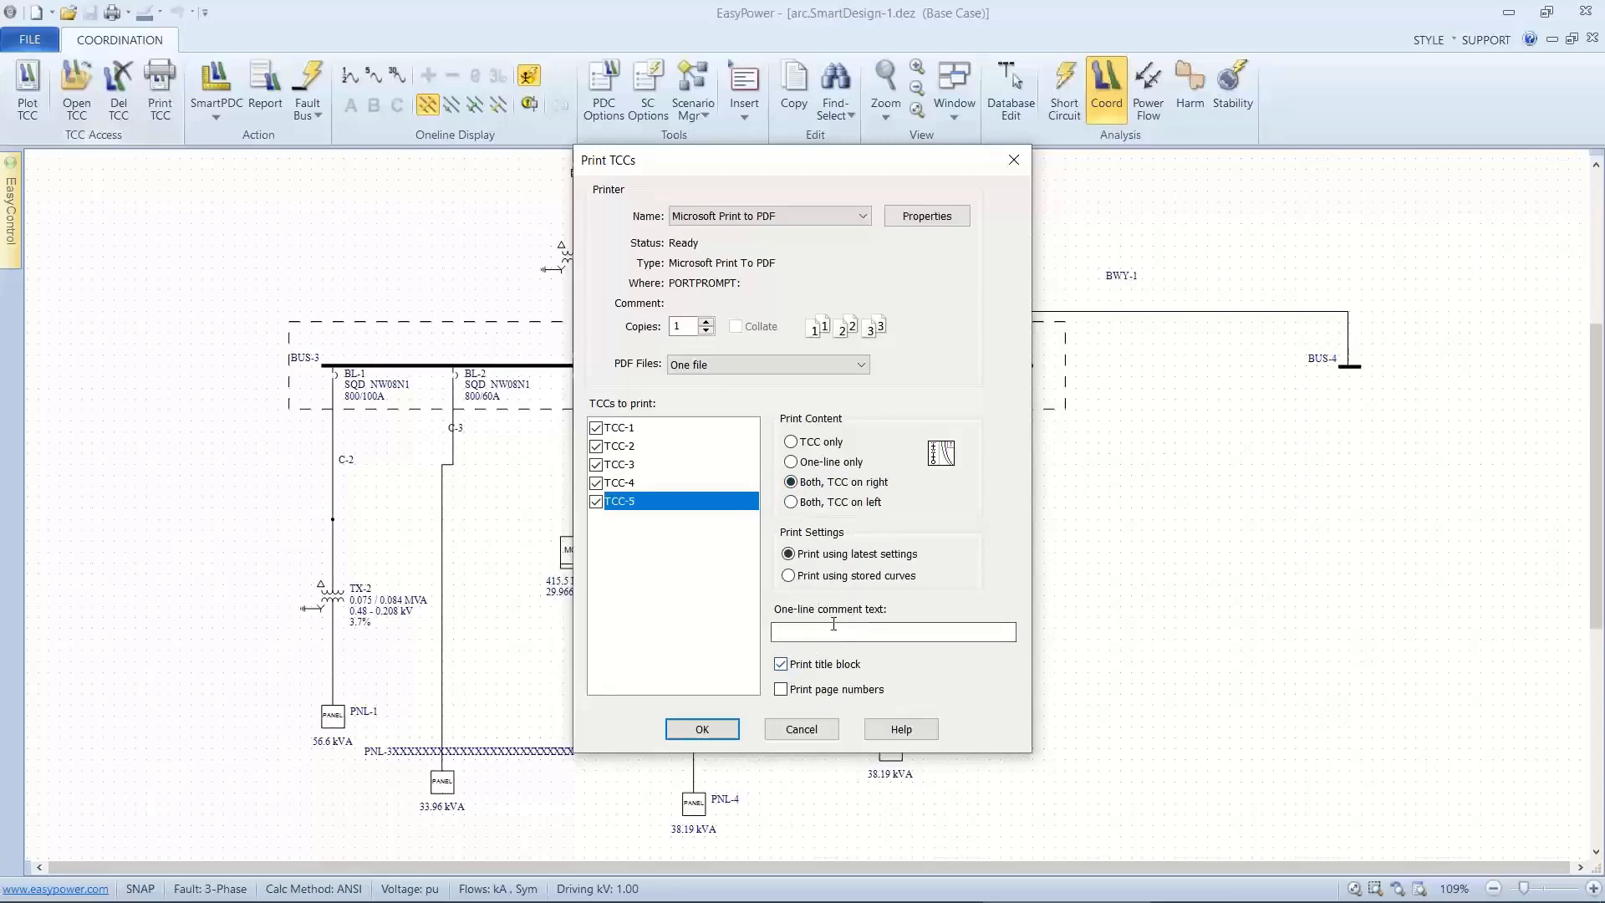
Print the selected TCCs to a PDF named smartarc in the EasyPower 10.5 Onelines folder.
{"action": "left_click", "coordinate": [713, 727]}
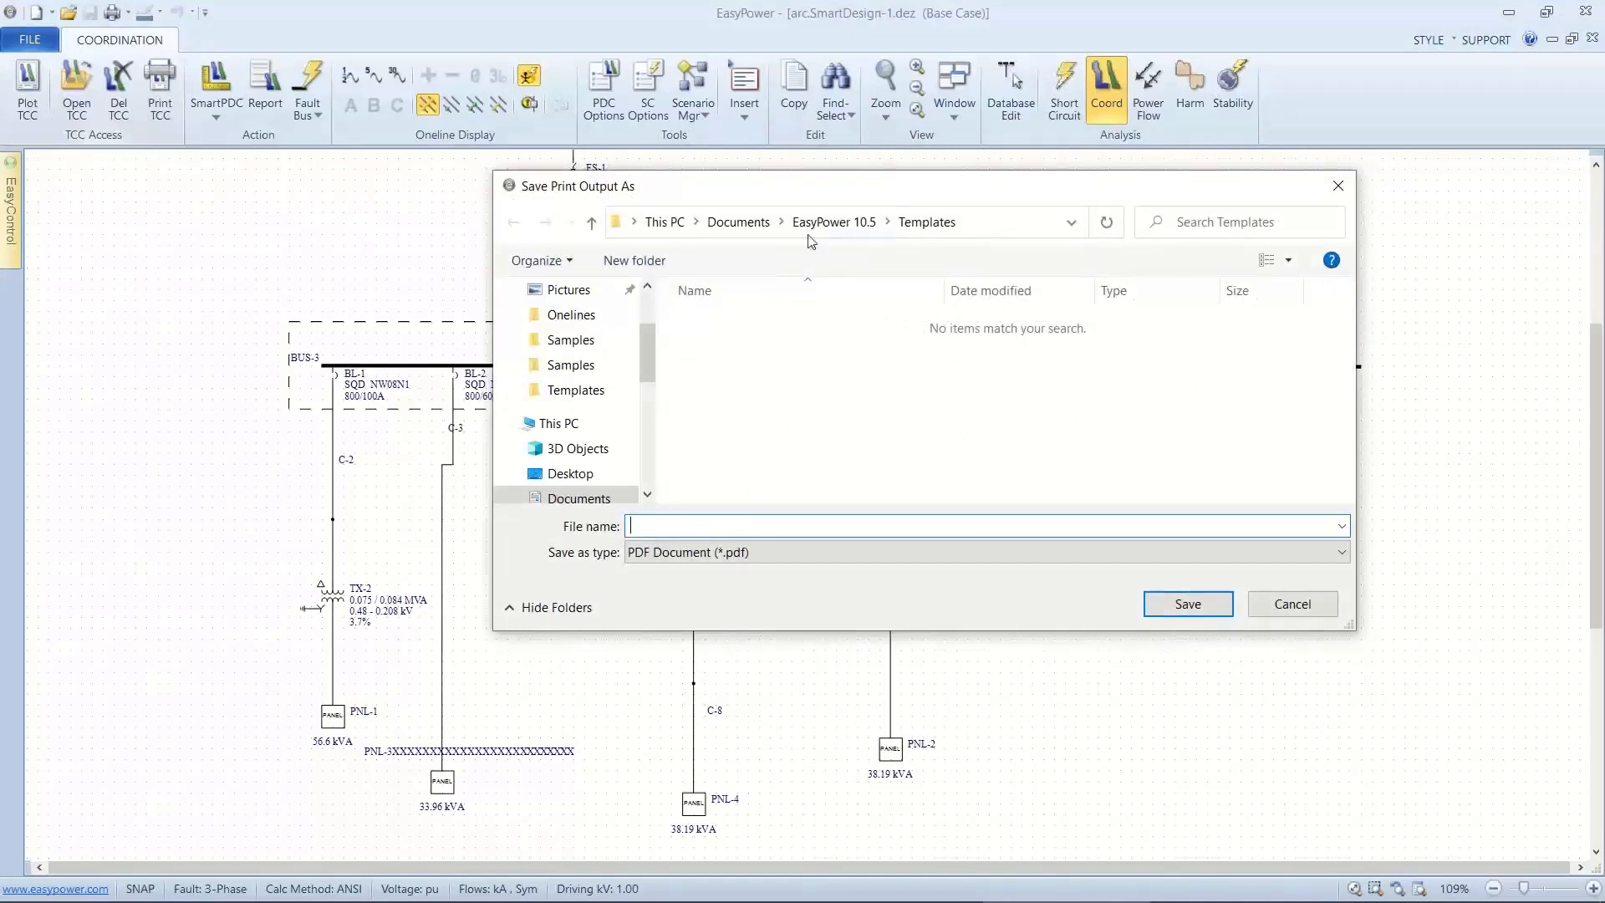
{"action": "left_click", "coordinate": [594, 222]}
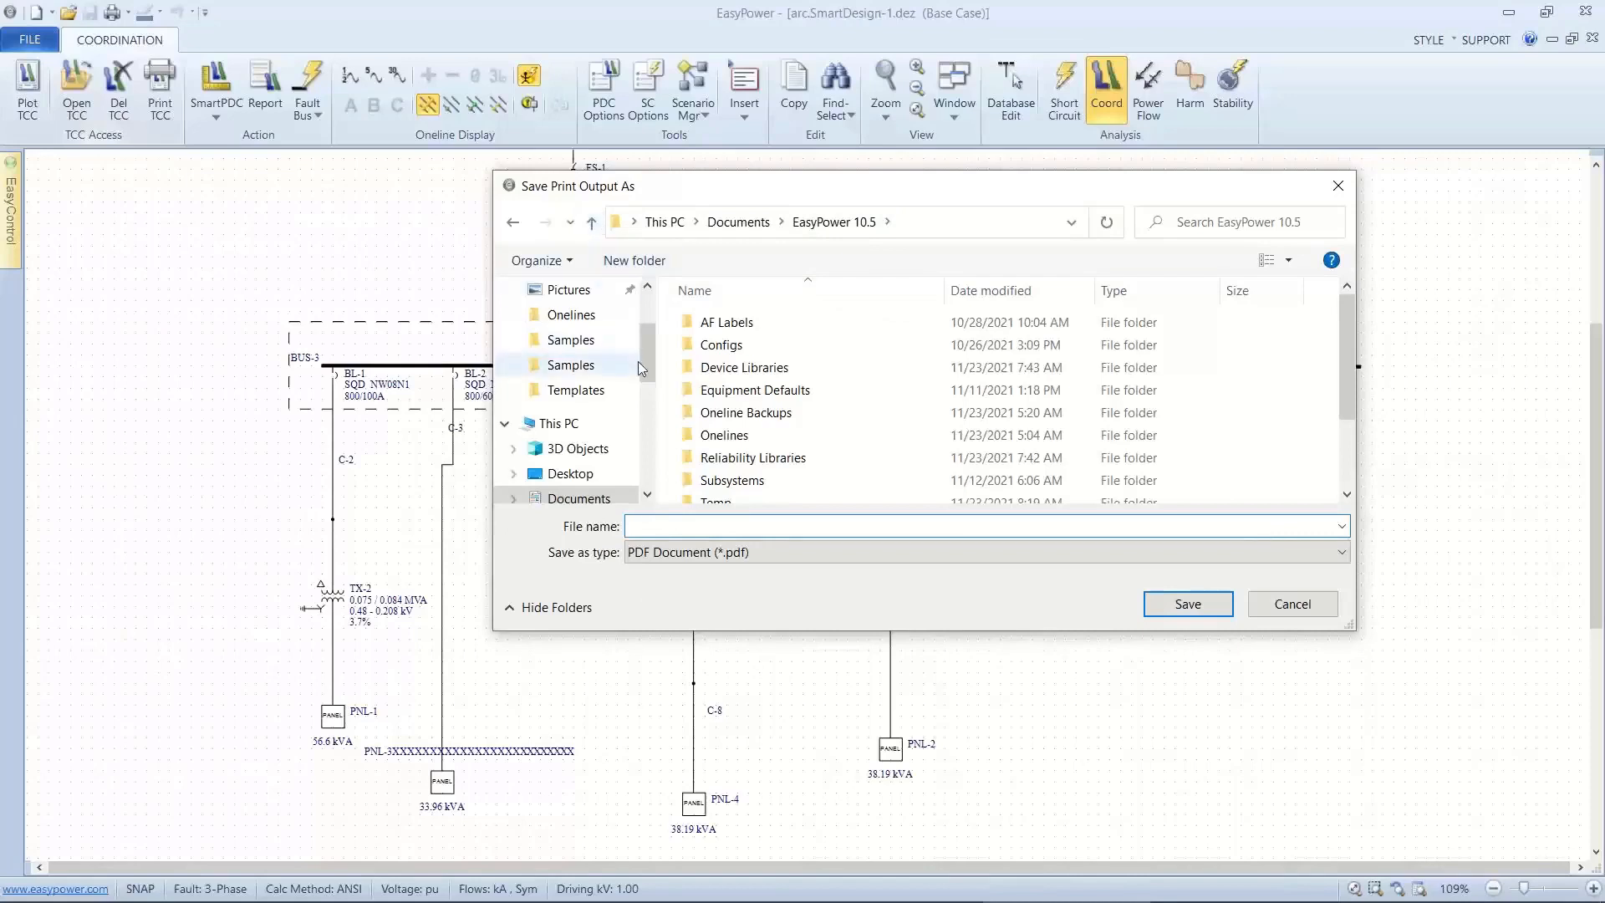
{"action": "double_click", "coordinate": [688, 441]}
{"action": "left_click", "coordinate": [652, 527]}
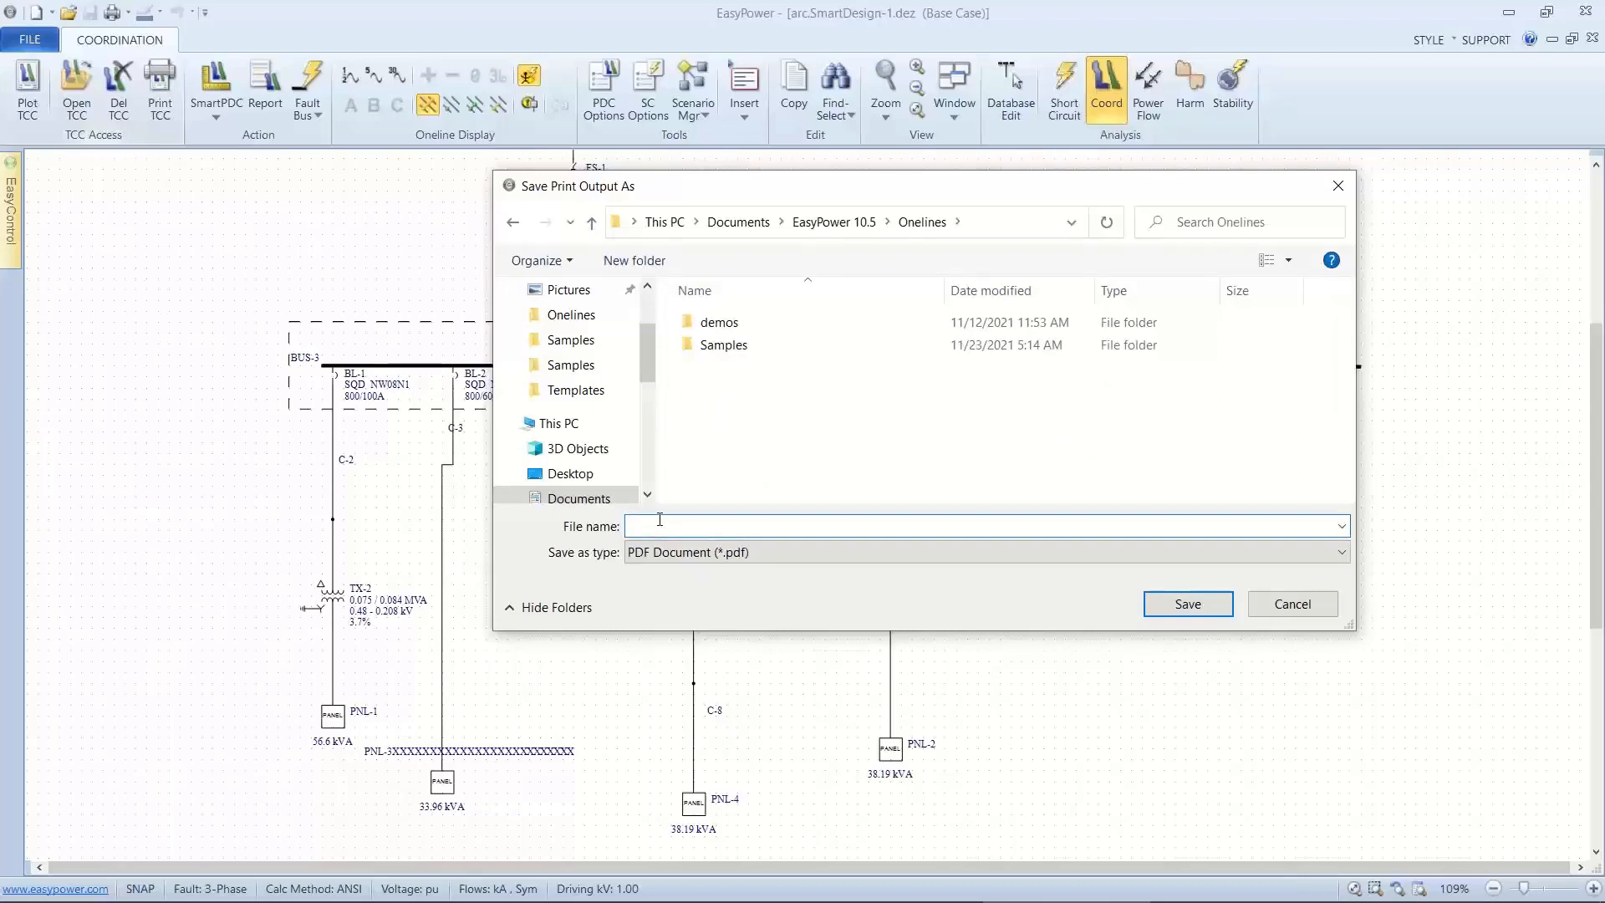
{"action": "type", "text": "smartarc"}
{"action": "left_click", "coordinate": [1169, 600]}
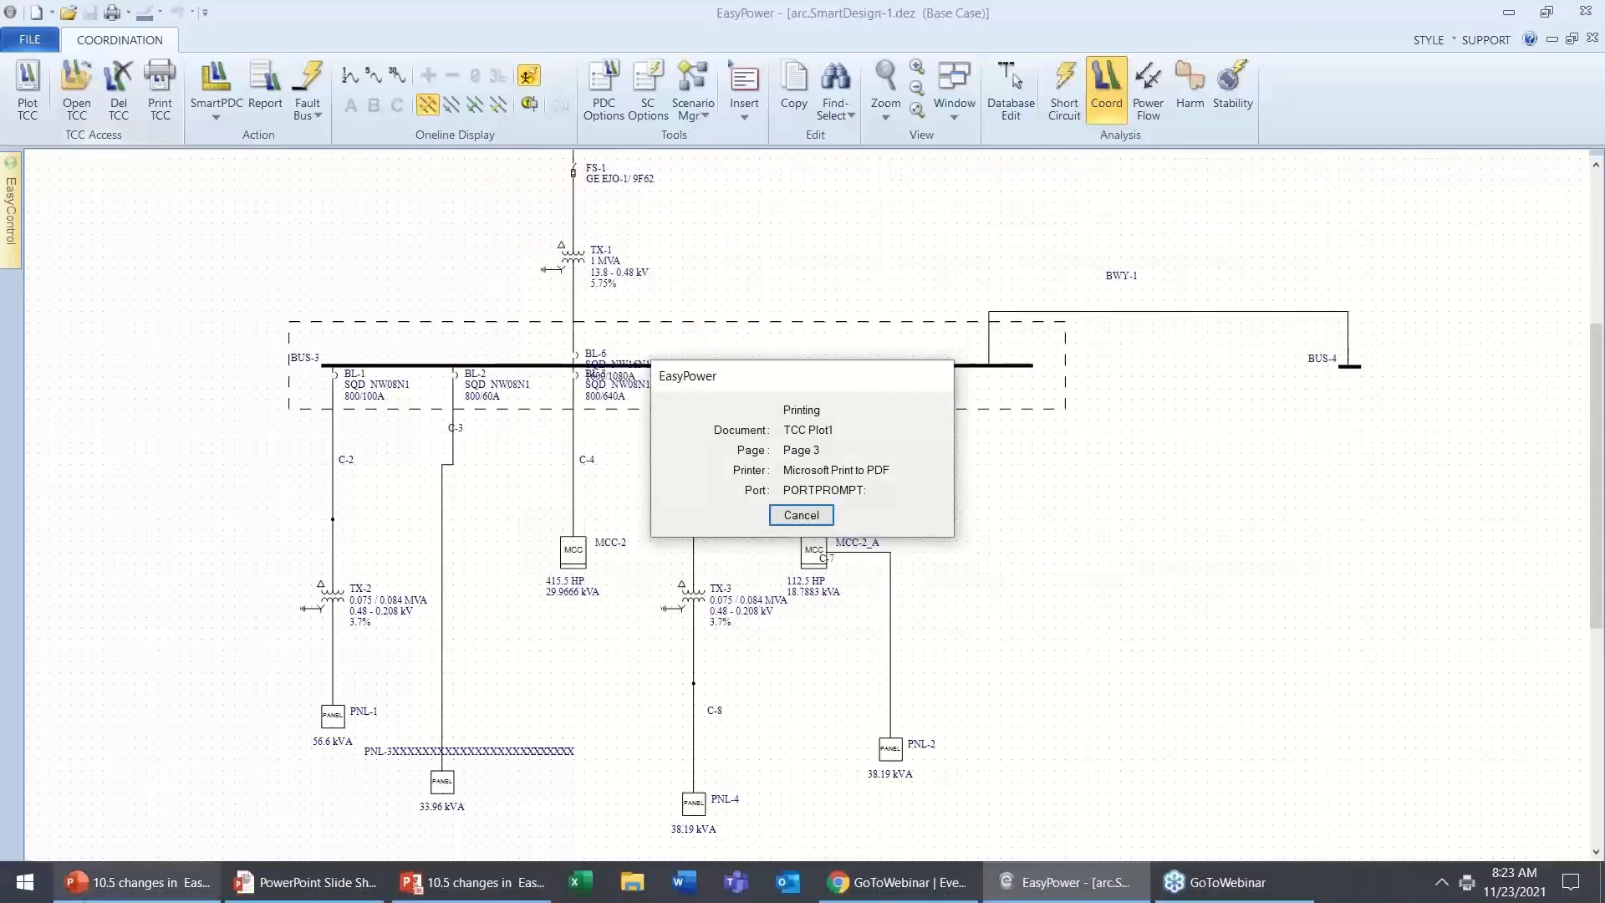
Switch to File Explorer, browse to Documents > EasyPower 10.5 > Onelines, and open smartarc.pdf.
{"action": "mouse_move", "coordinate": [83, 881]}
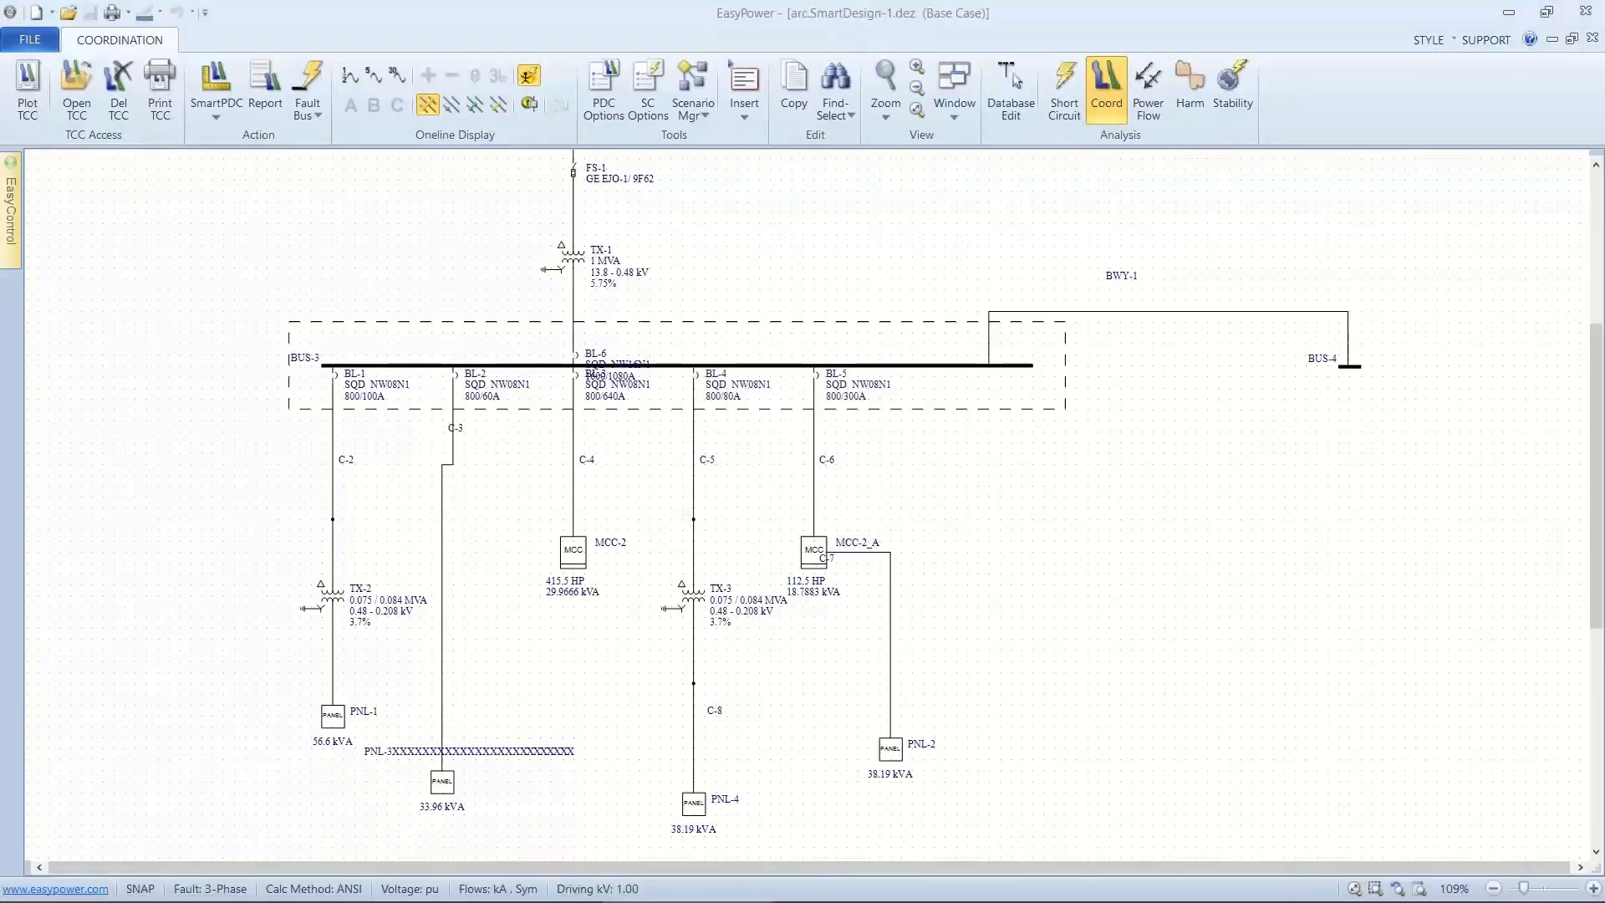
{"action": "left_click_drag", "start_coordinate": [0, 317], "coordinate": [1030, 227]}
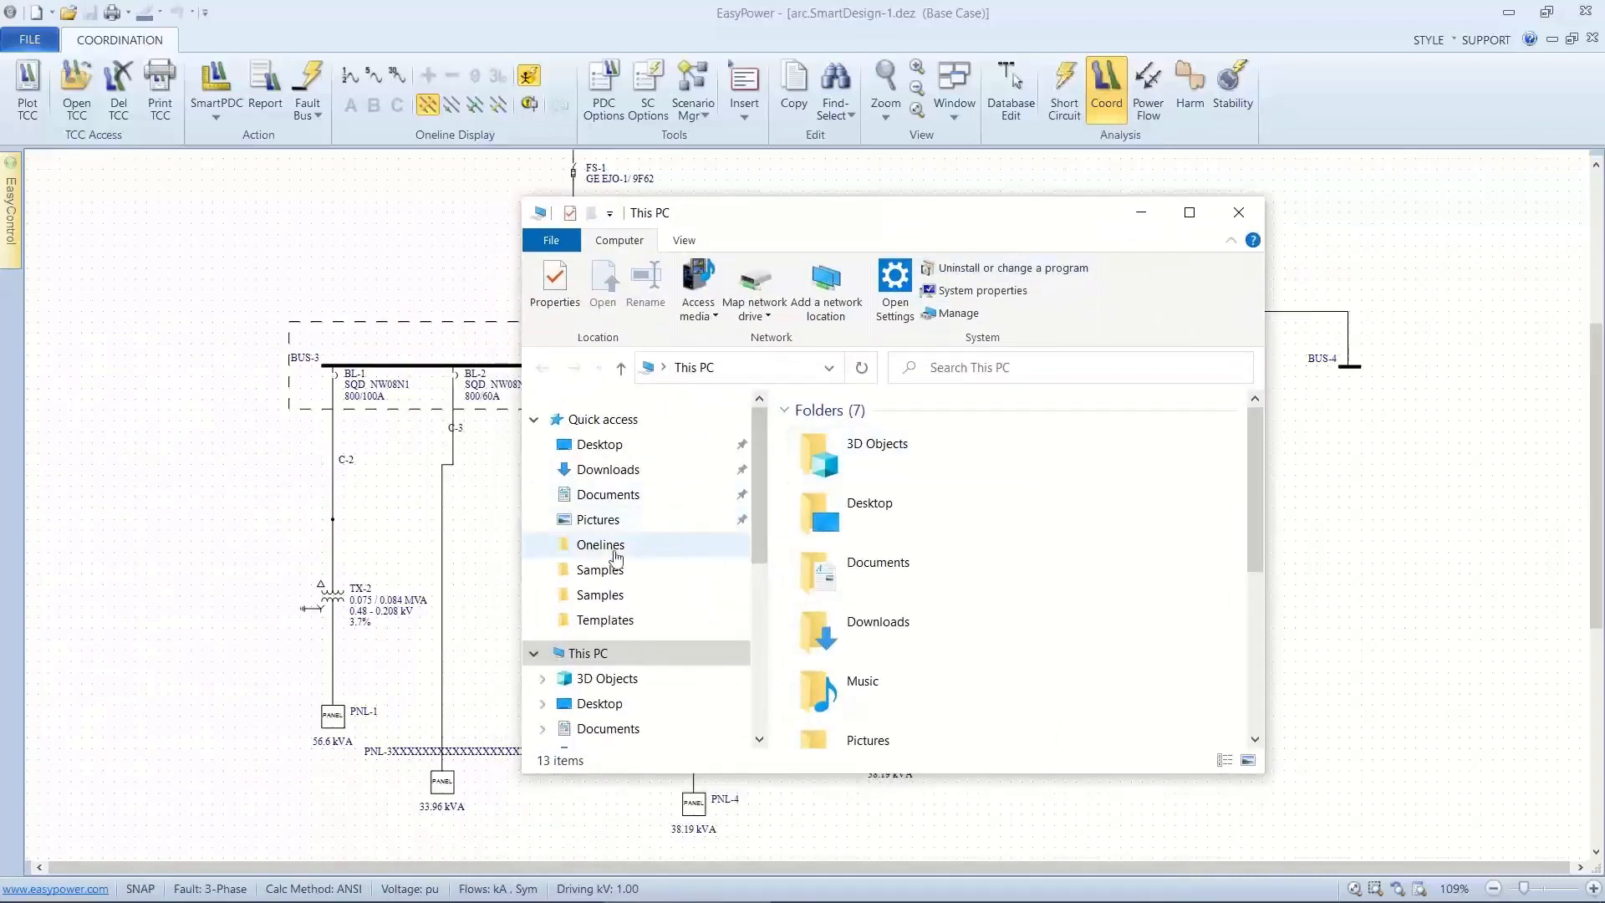
{"action": "scroll", "coordinate": [585, 682], "scroll_direction": "down", "scroll_amount": 1}
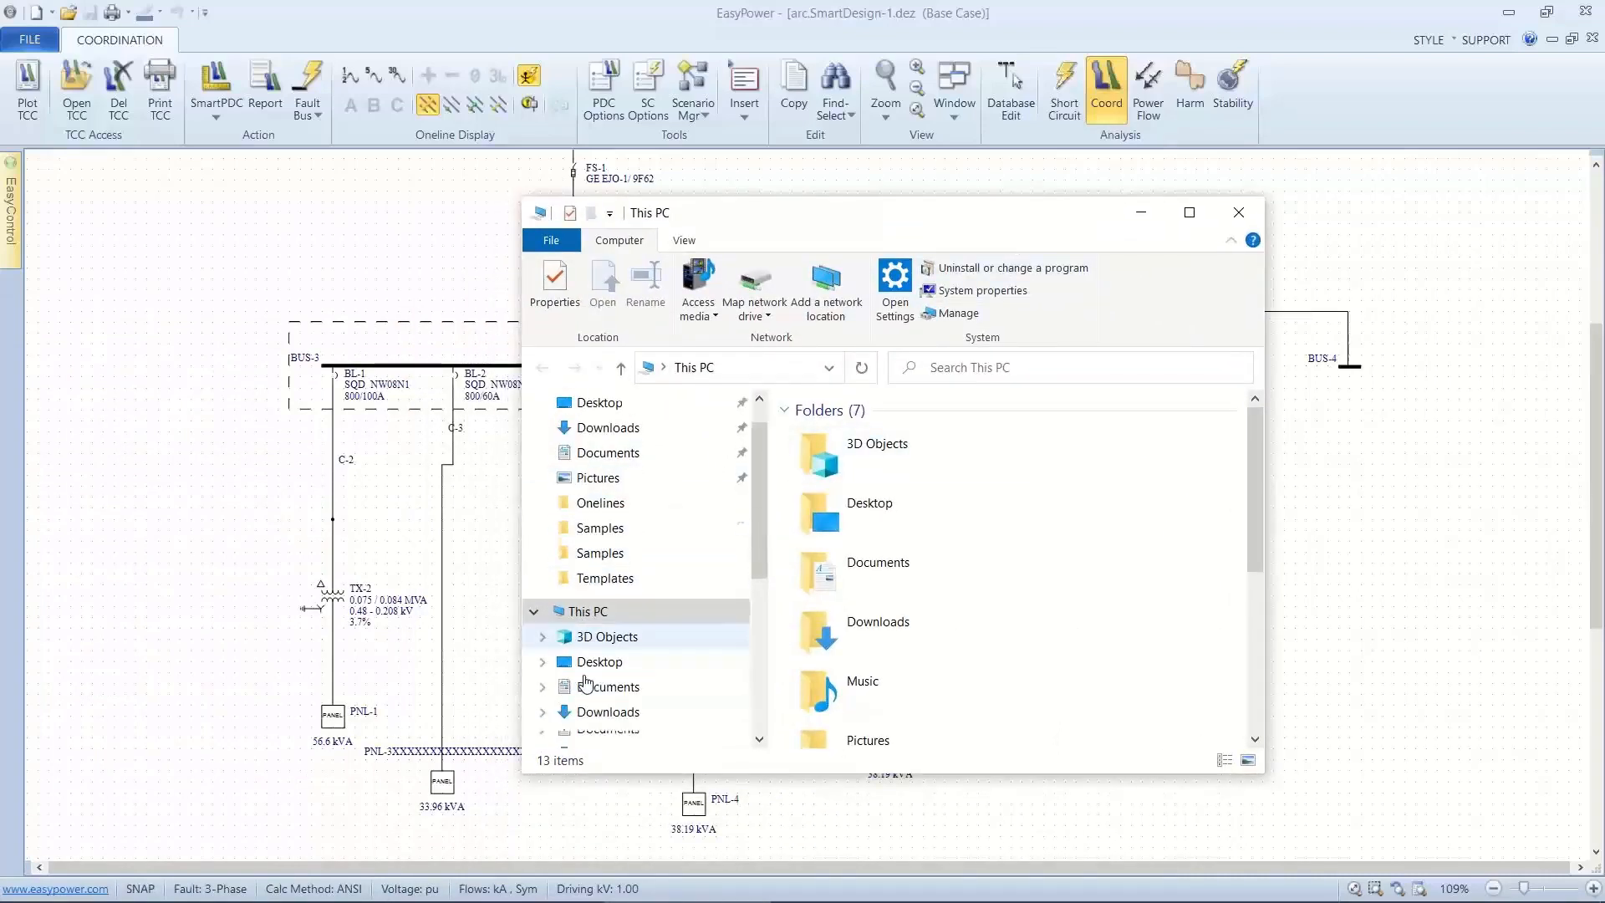
{"action": "left_click", "coordinate": [591, 687]}
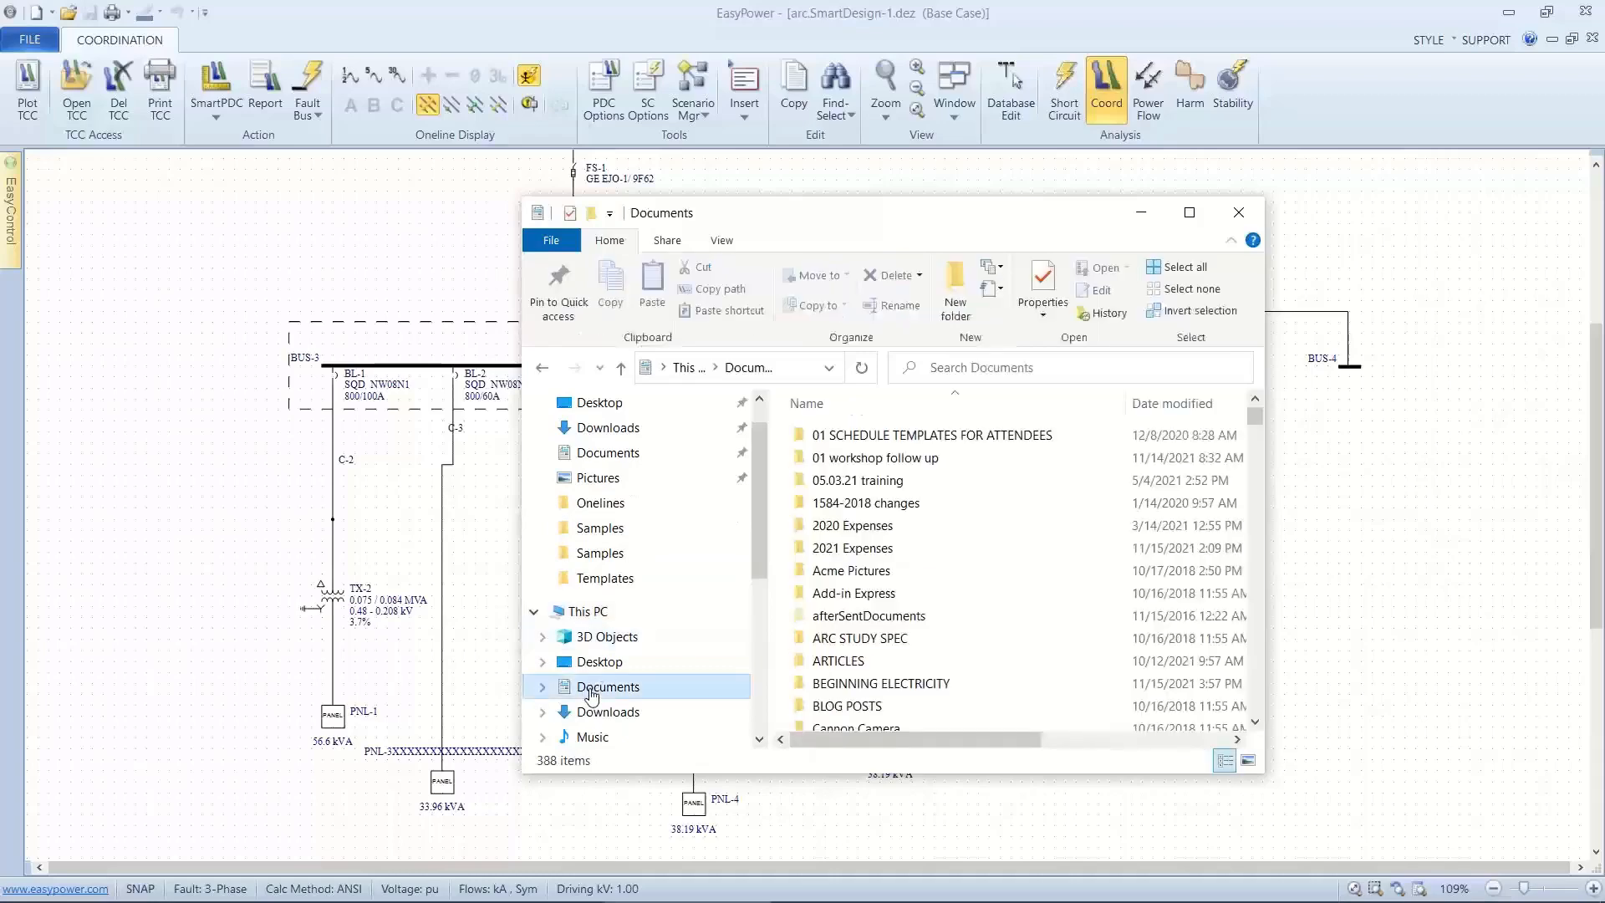
{"action": "scroll", "coordinate": [1007, 627], "scroll_direction": "down", "scroll_amount": 2}
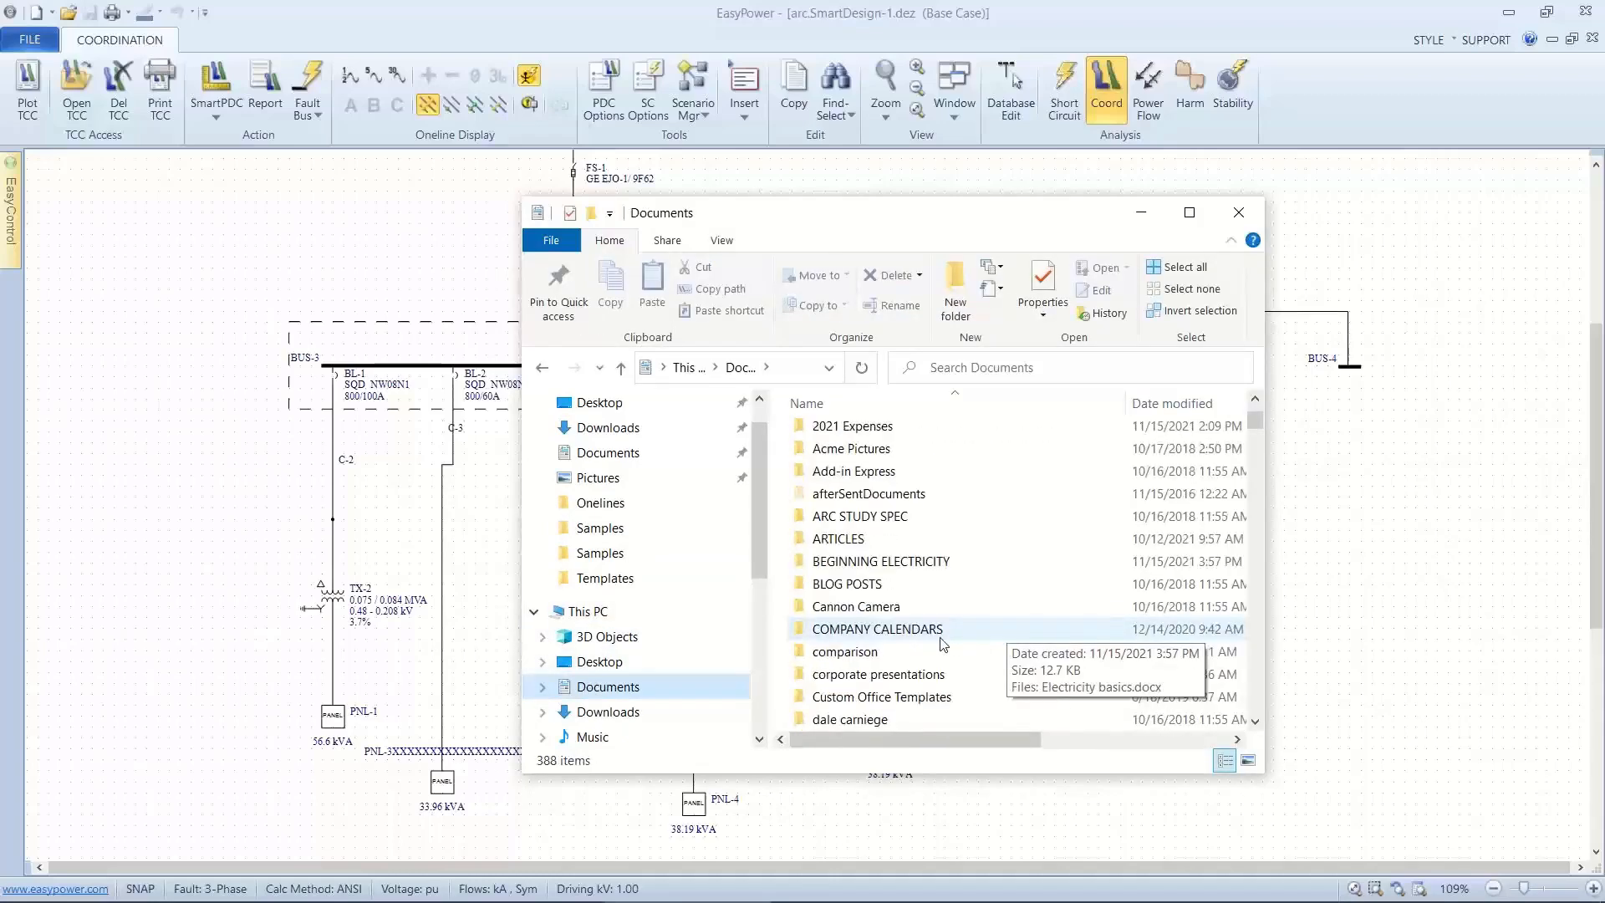
{"action": "scroll", "coordinate": [943, 644], "scroll_direction": "down", "scroll_amount": 2}
{"action": "double_click", "coordinate": [891, 660]}
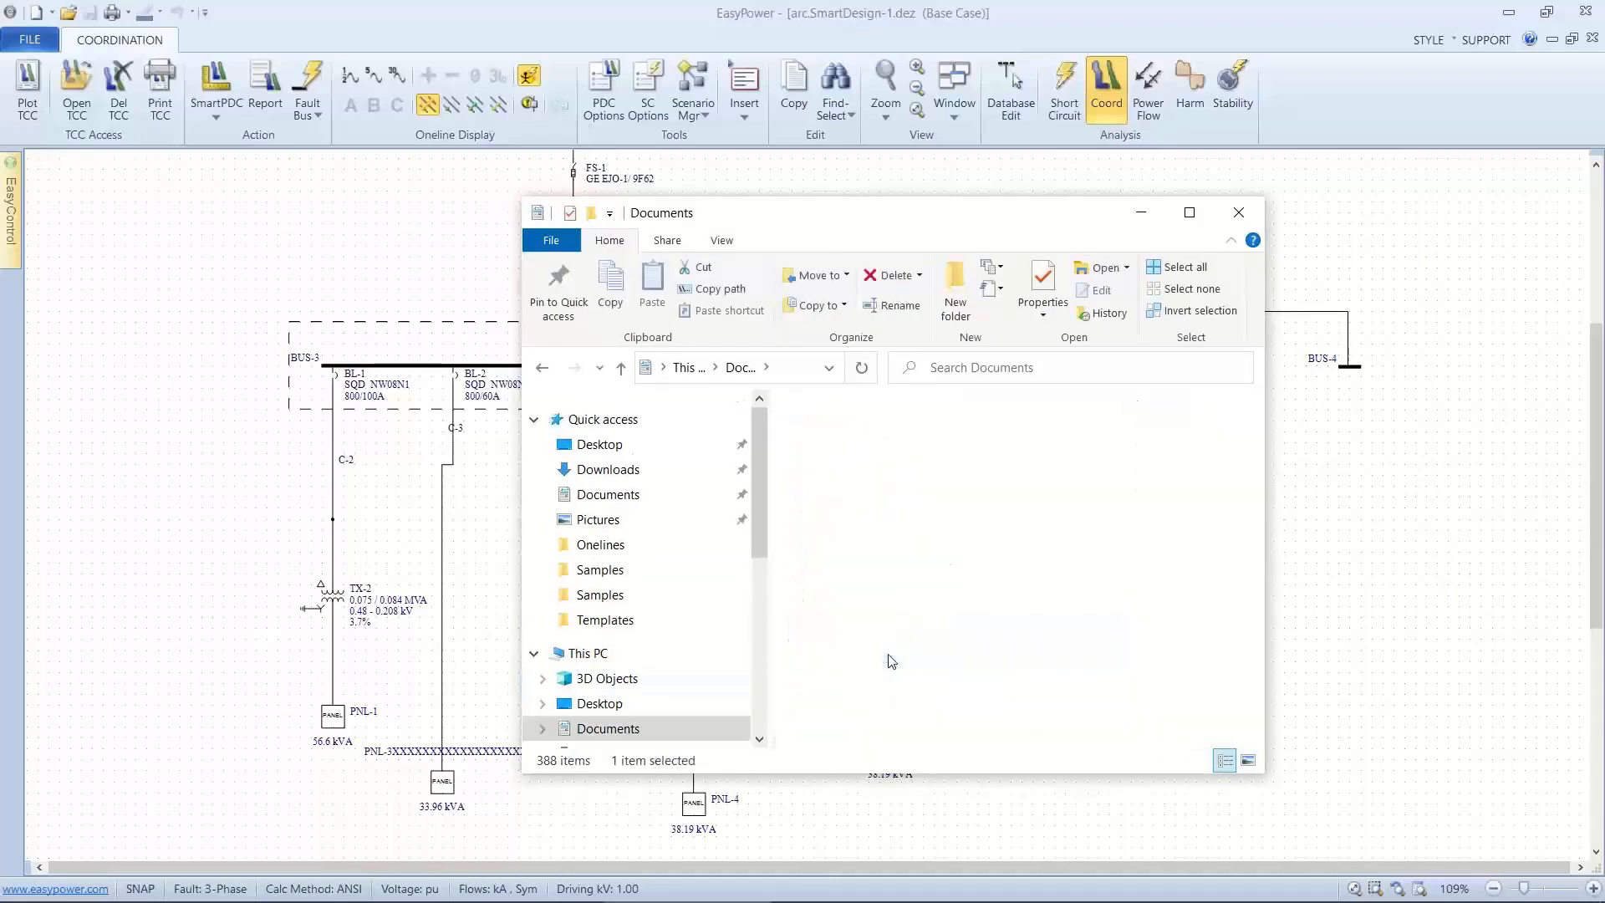
{"action": "double_click", "coordinate": [855, 548]}
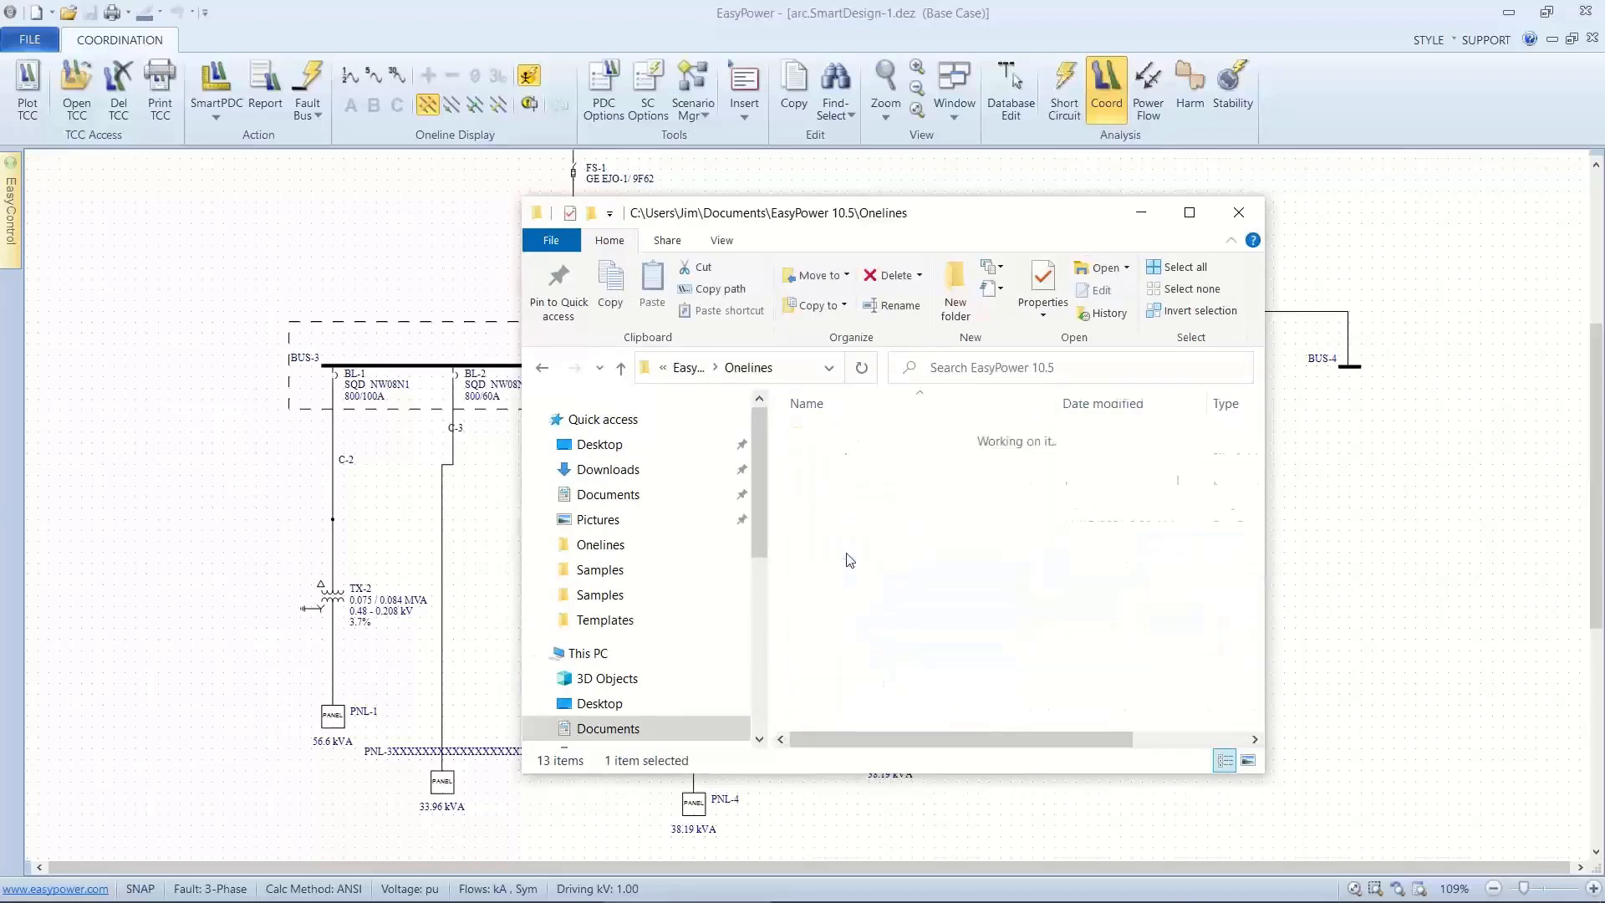
{"action": "left_click", "coordinate": [840, 593]}
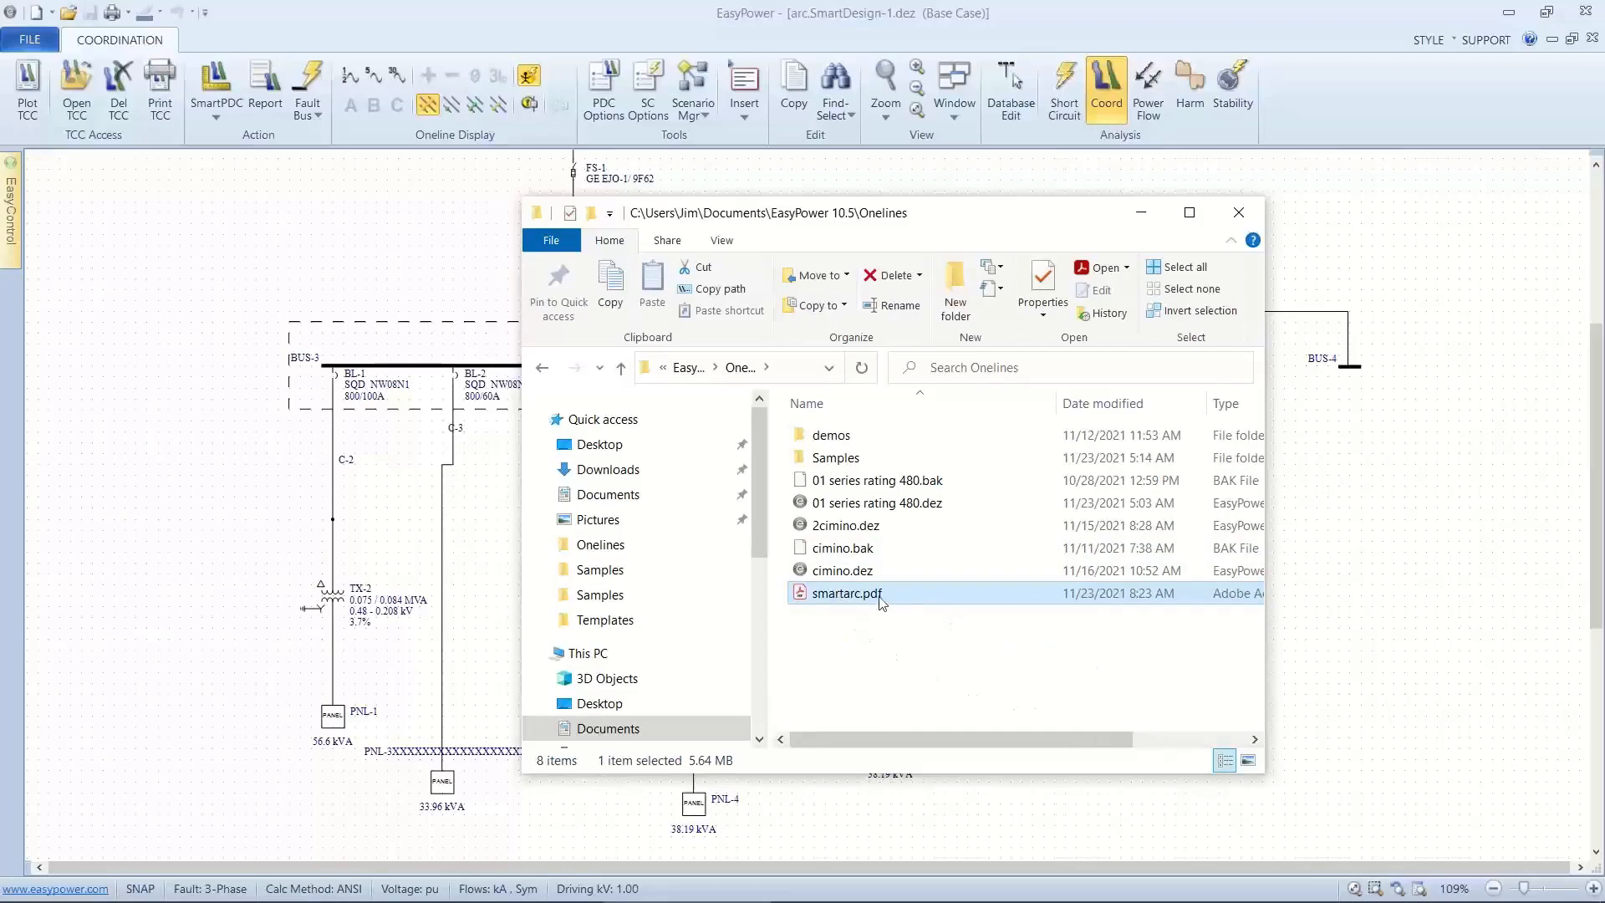
{"action": "double_click", "coordinate": [872, 597]}
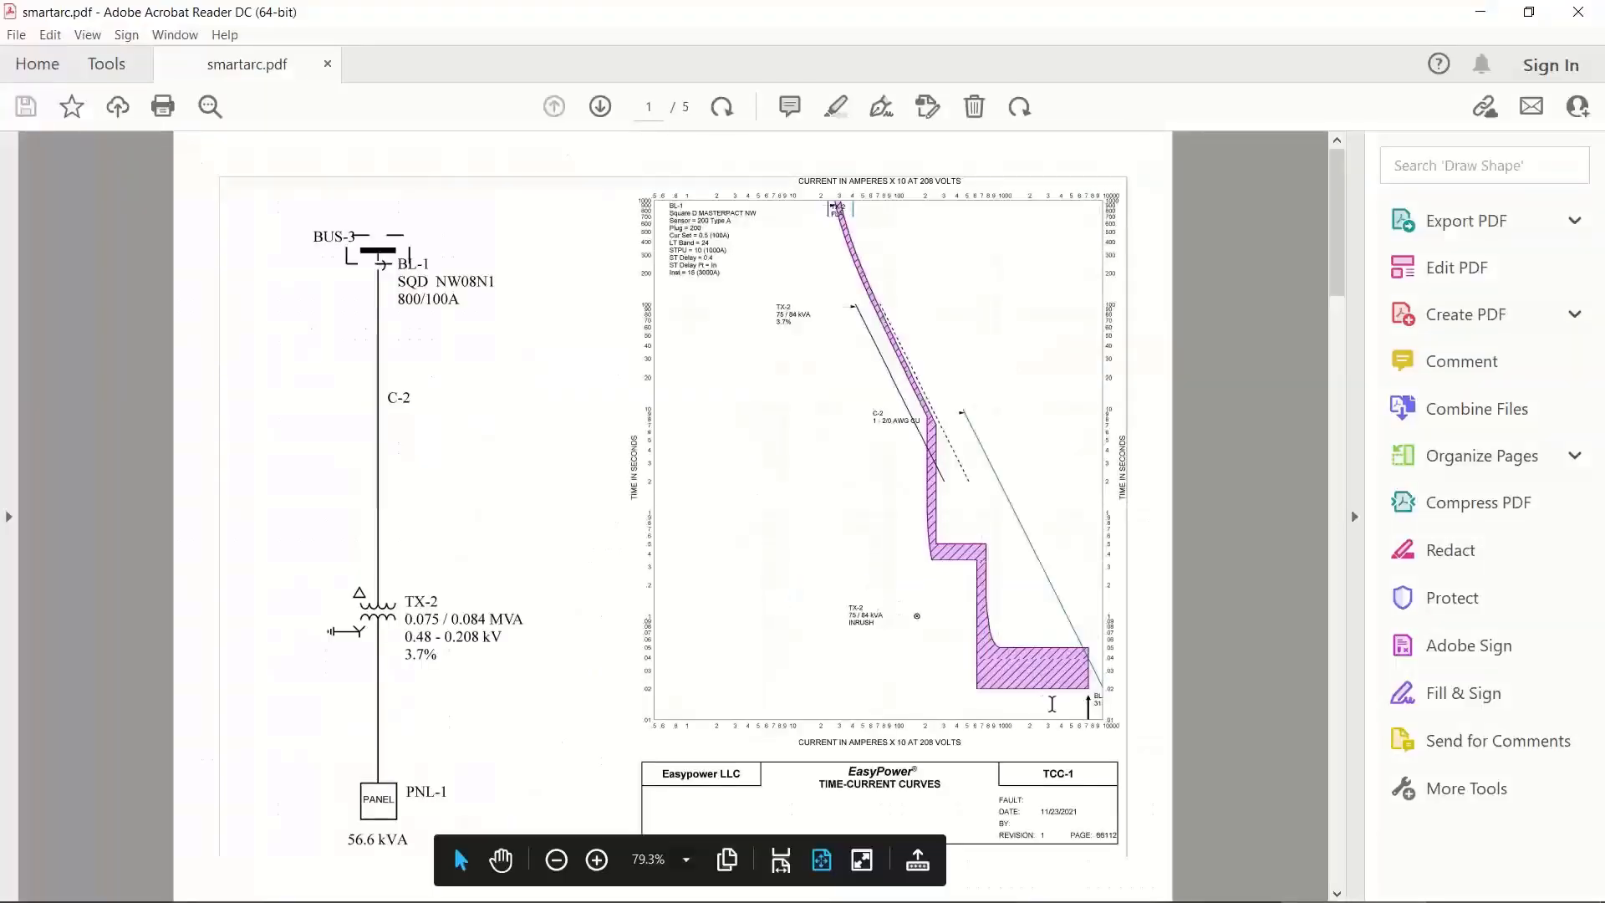
Page through the TCC plots and one-lines in smartarc.pdf, and close the PDF and File Explorer.
{"action": "scroll", "coordinate": [1334, 726], "scroll_direction": "down", "scroll_amount": 2}
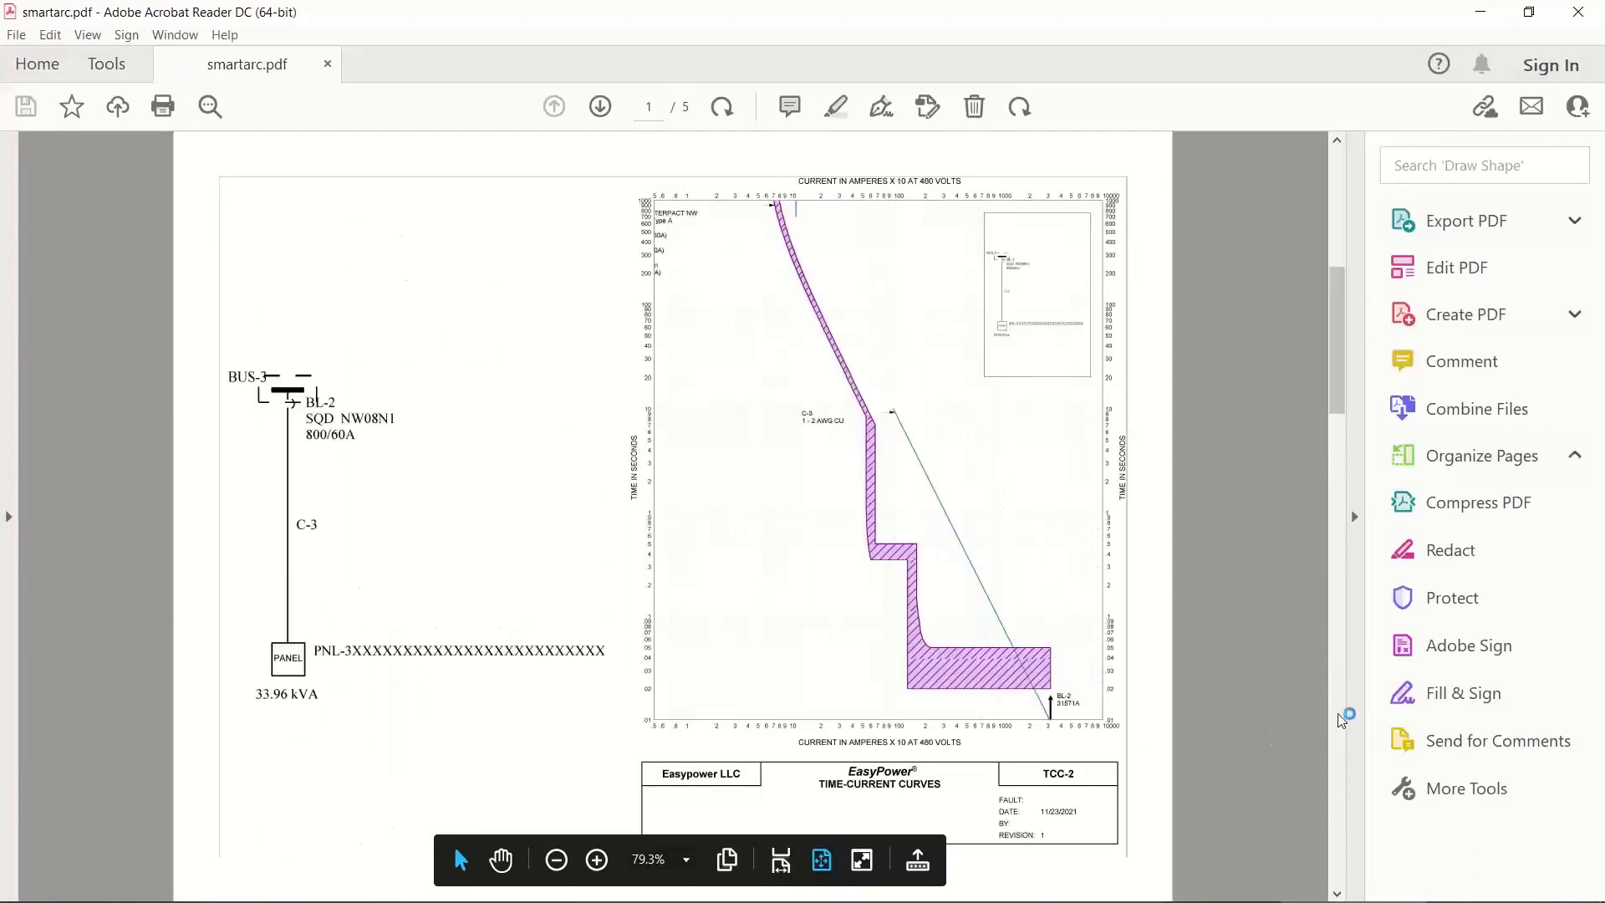
{"action": "left_click", "coordinate": [1342, 720]}
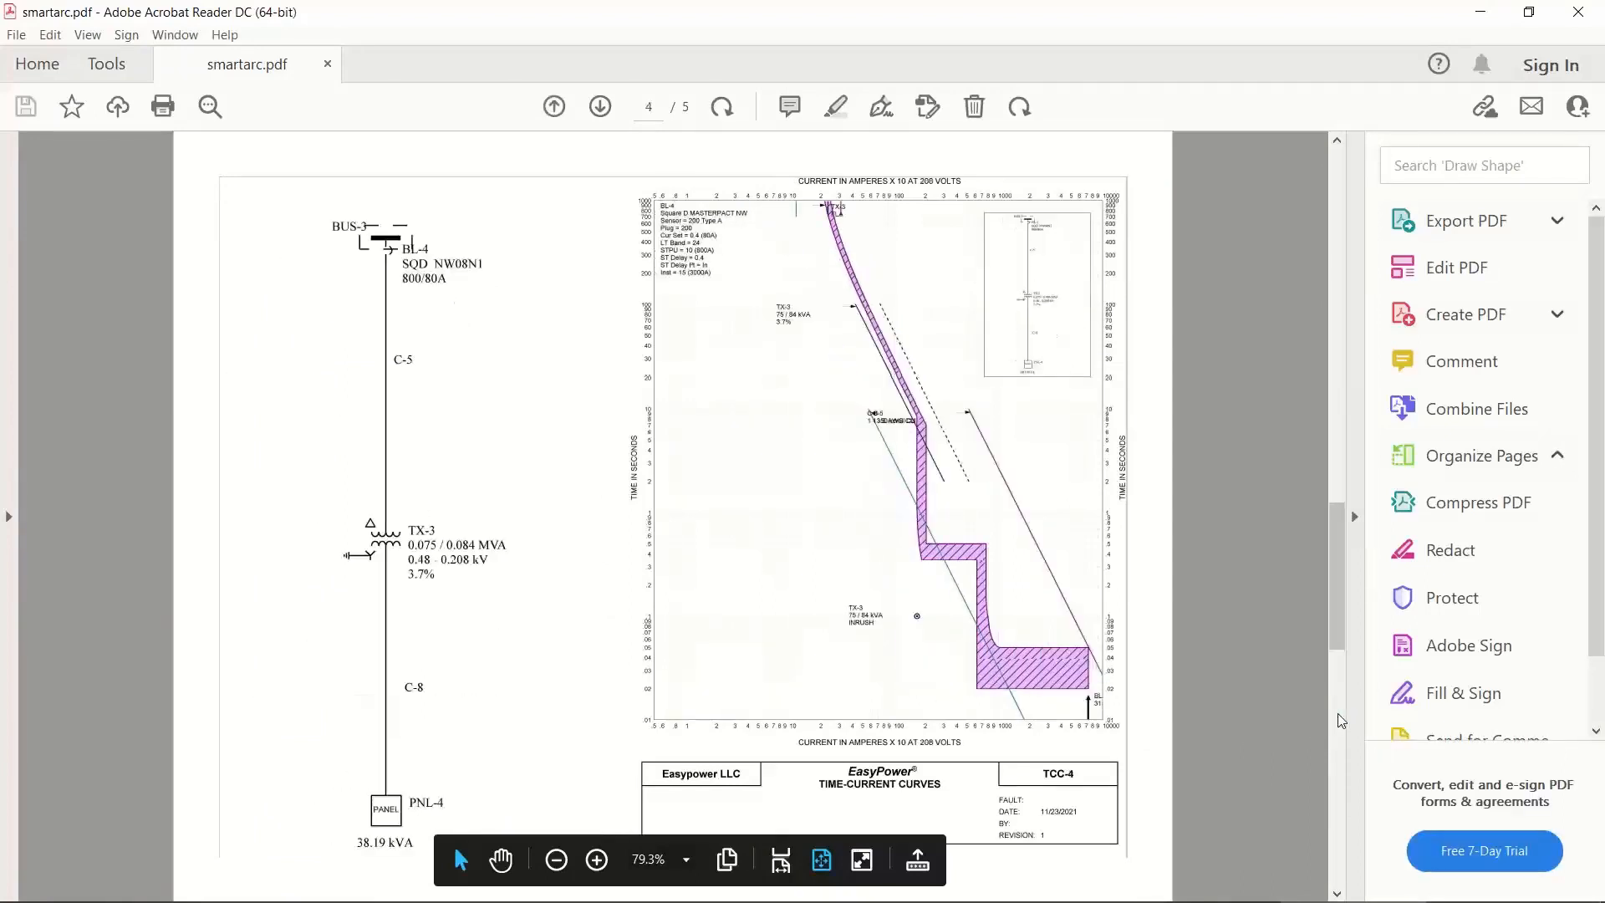
{"action": "left_click", "coordinate": [1341, 721]}
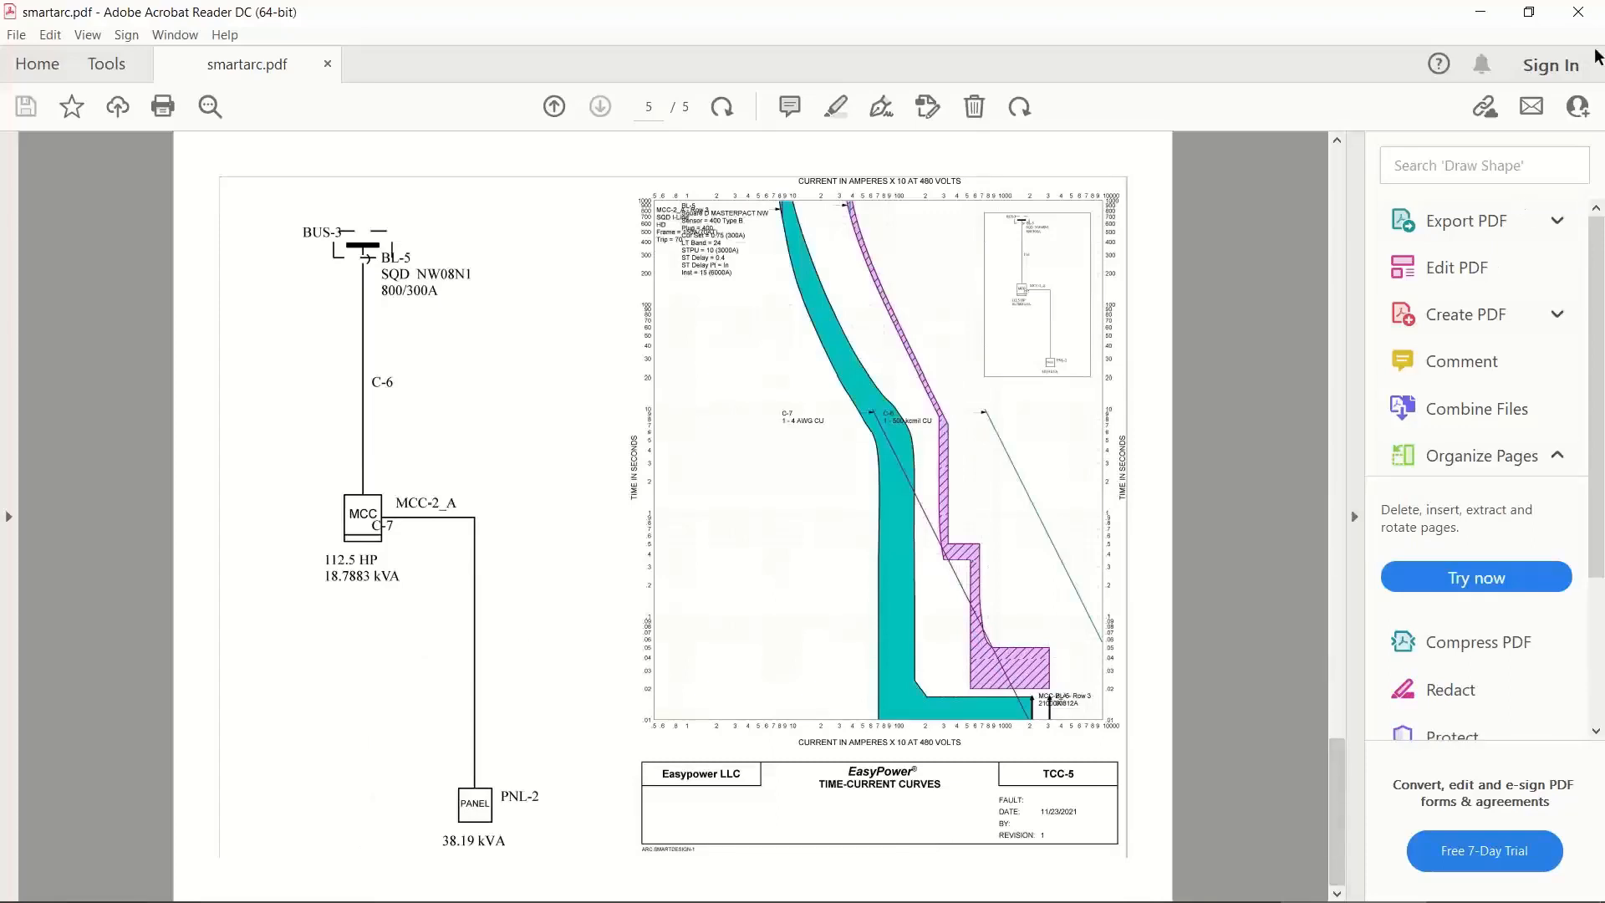
{"action": "left_click", "coordinate": [1590, 19]}
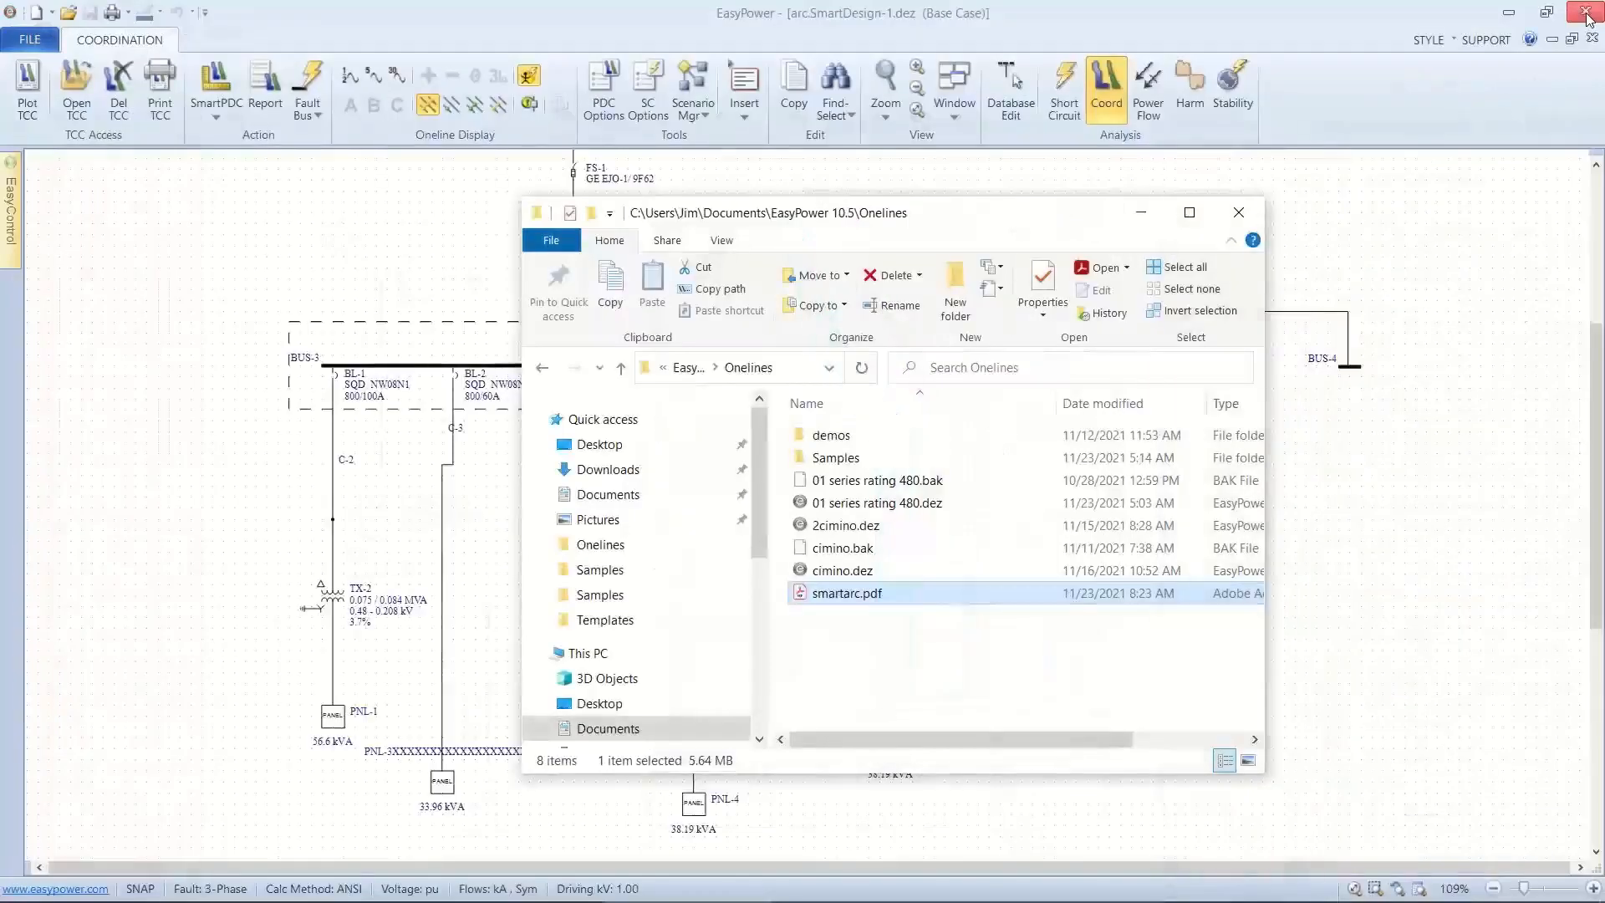
{"action": "left_click", "coordinate": [1238, 212]}
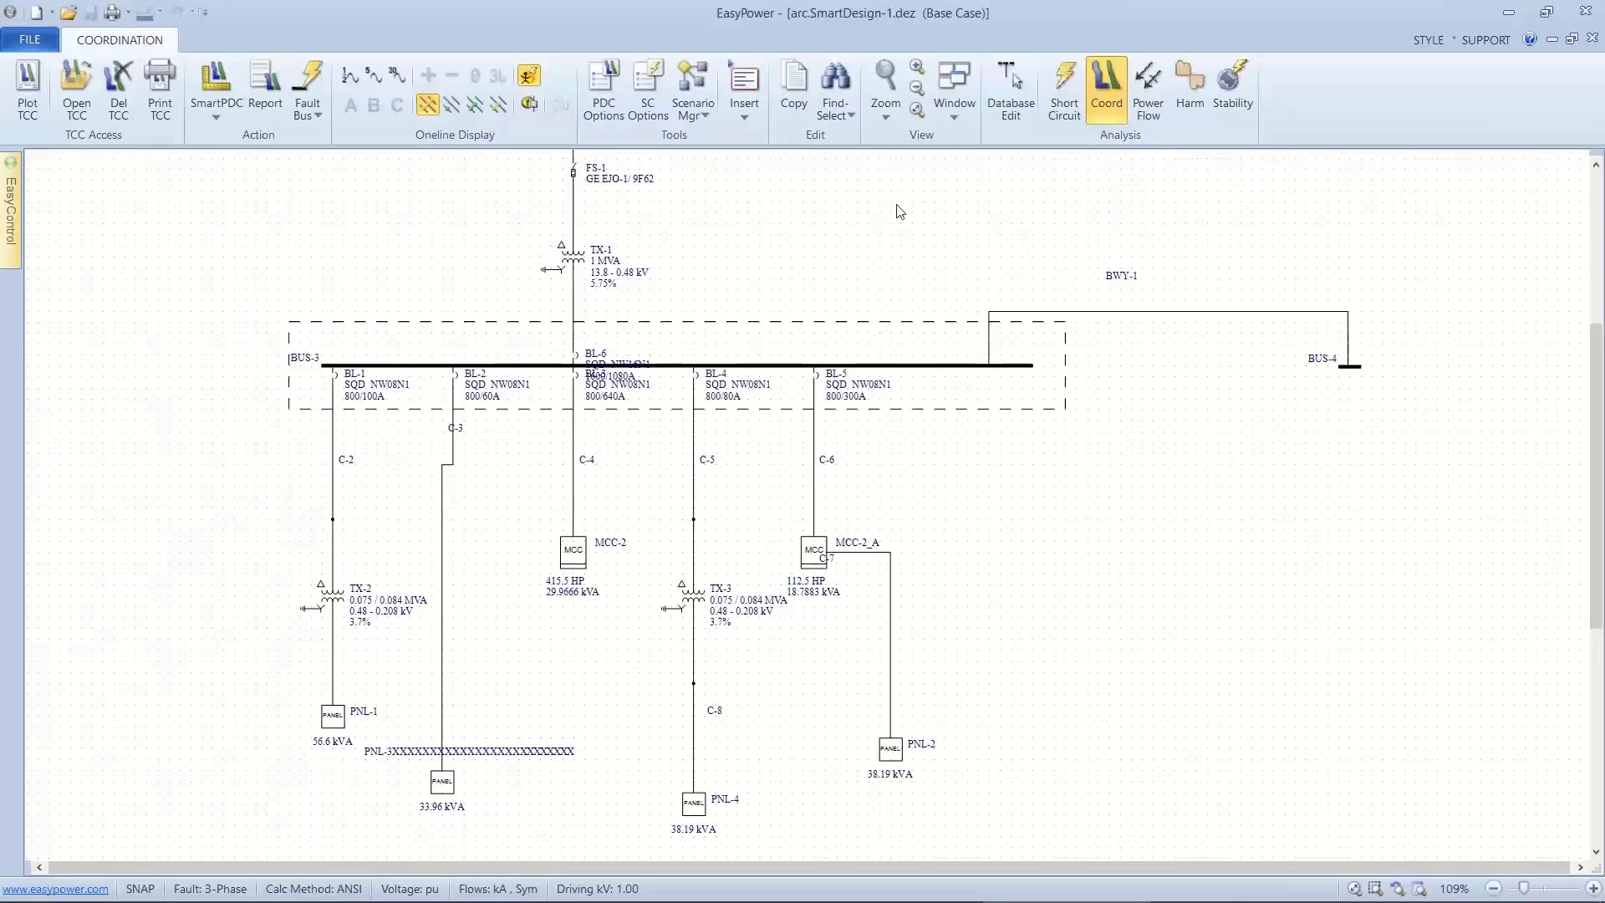
Return from Coordination to the Database Edit focus, saving all temporary changes to the database.
{"action": "left_click_drag", "start_coordinate": [479, 197], "coordinate": [530, 204]}
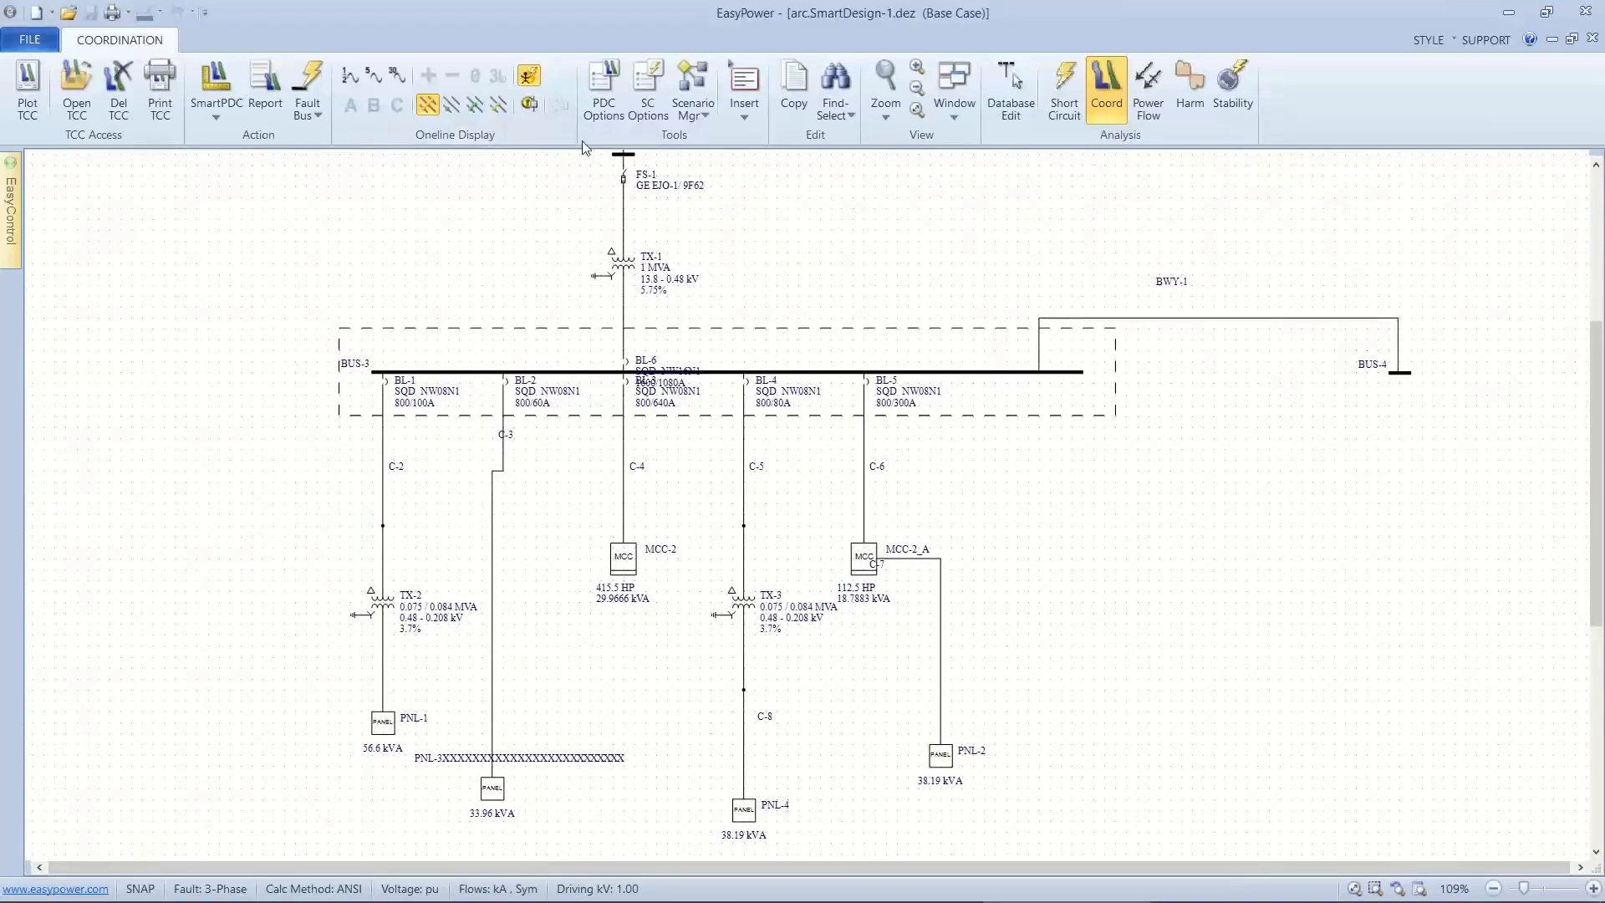
{"action": "left_click", "coordinate": [997, 111]}
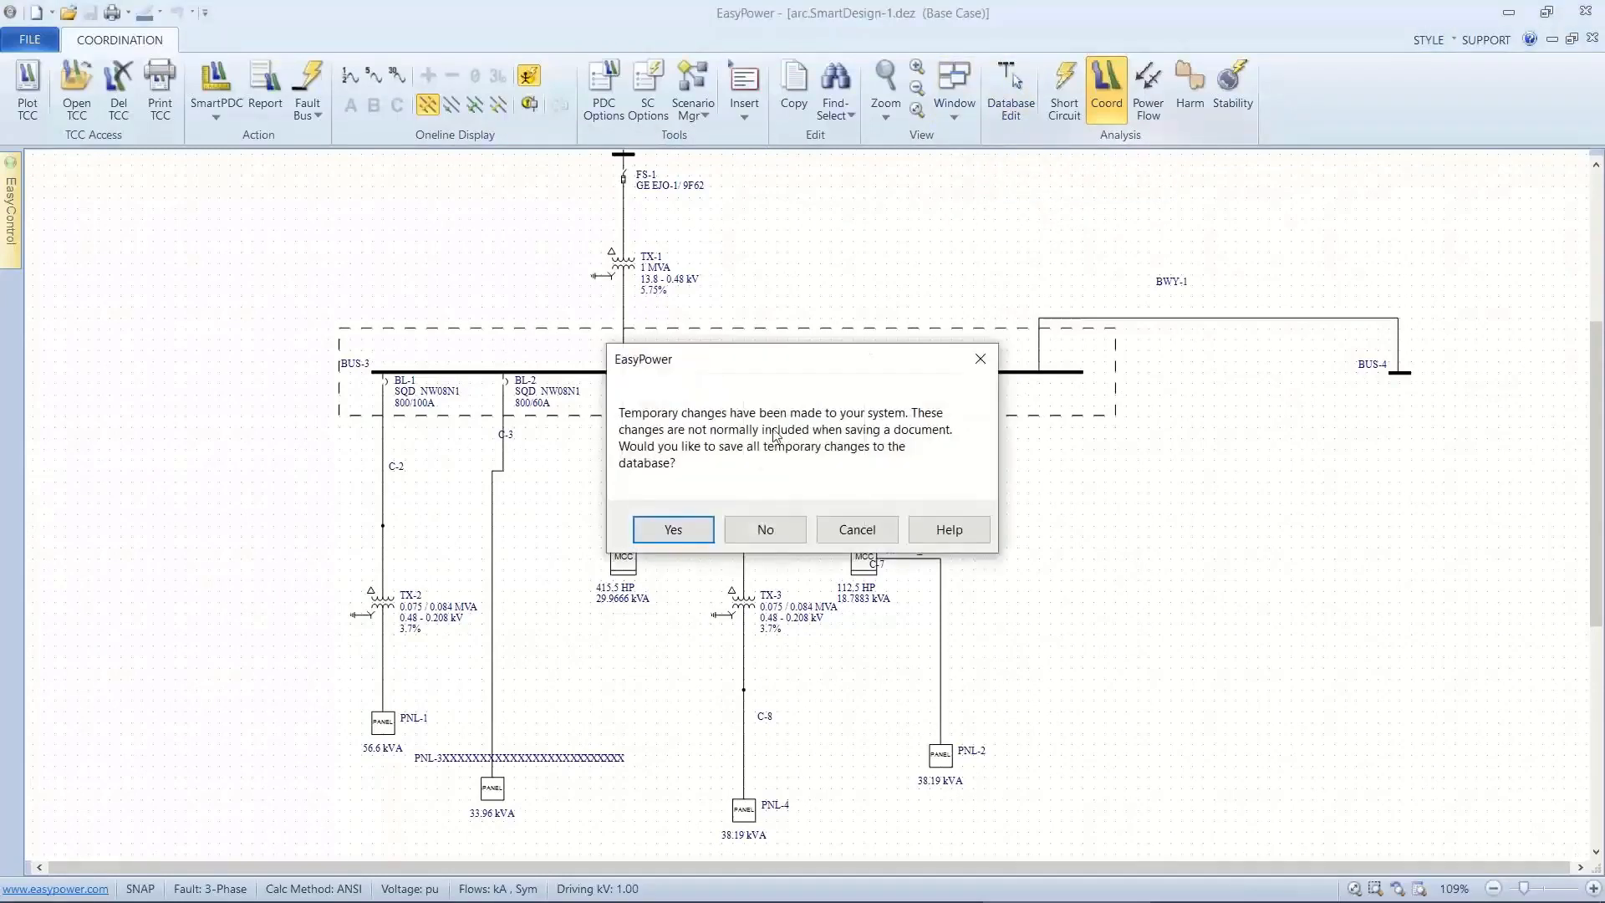
{"action": "left_click", "coordinate": [673, 521]}
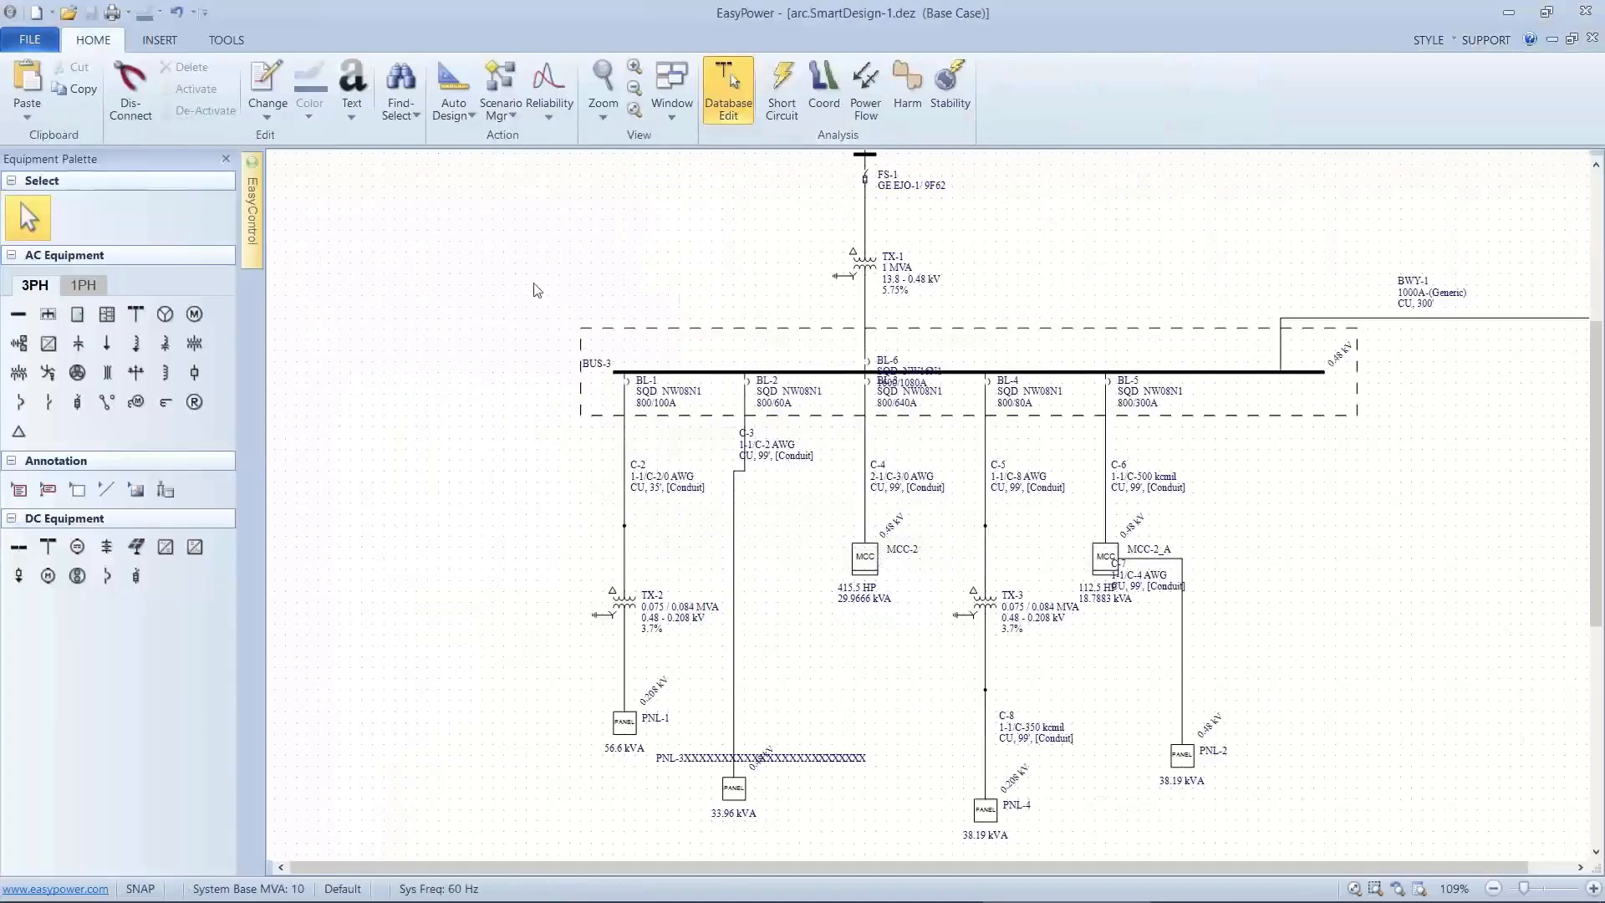
Search all equipment for "3" with Find Item, comparing the Starts With, Contains, Ends With and Matches search types.
{"action": "left_click", "coordinate": [414, 114]}
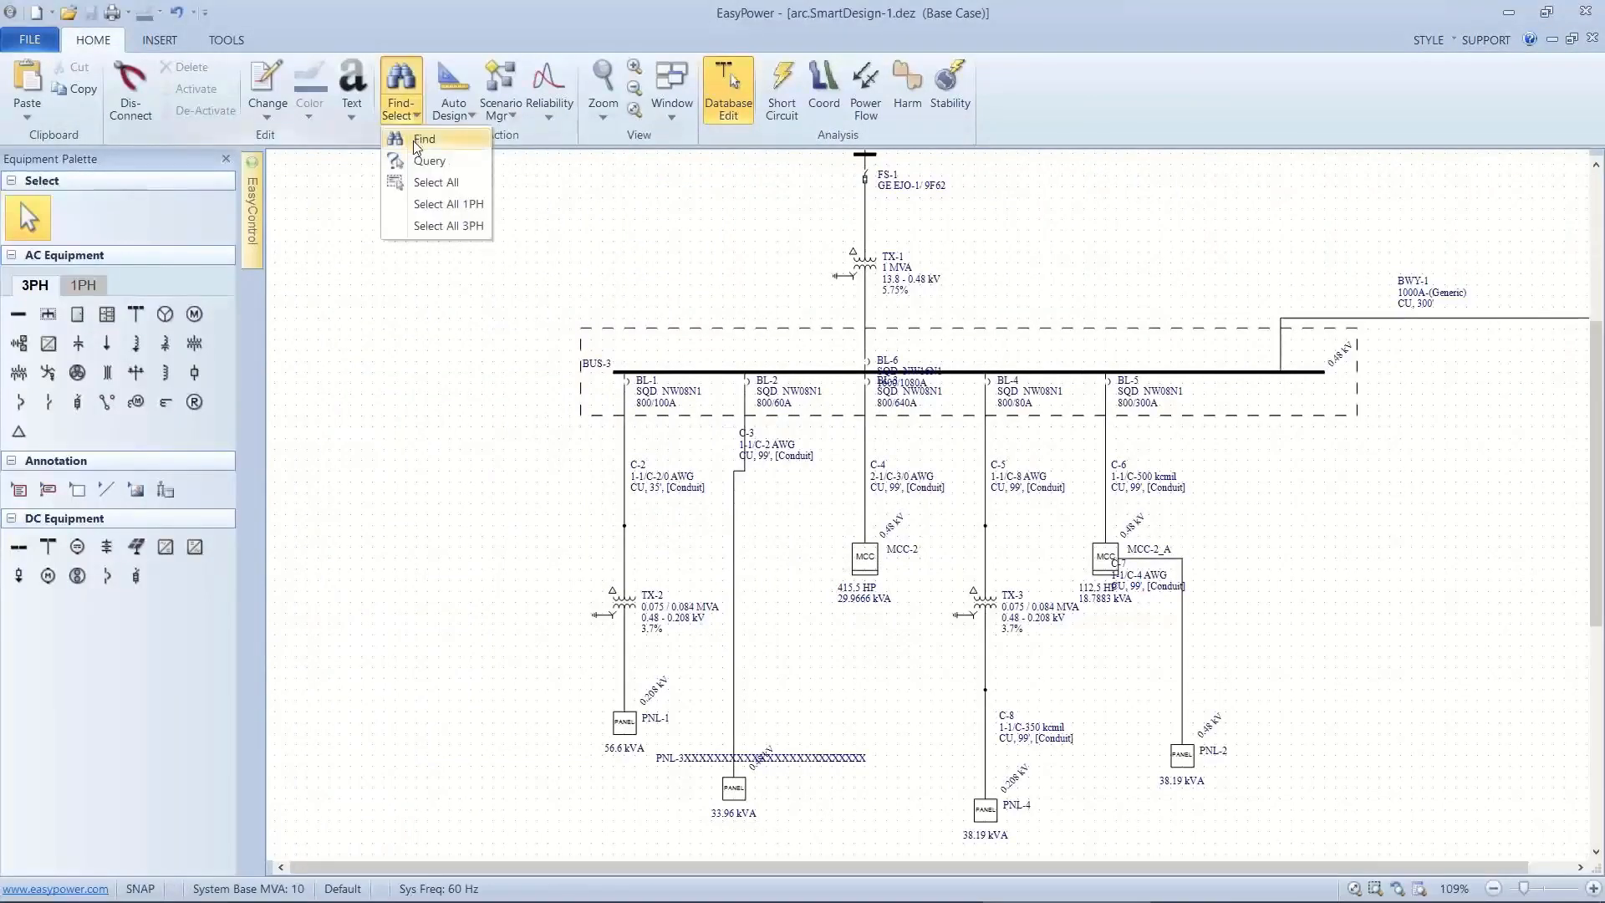
{"action": "left_click", "coordinate": [415, 141]}
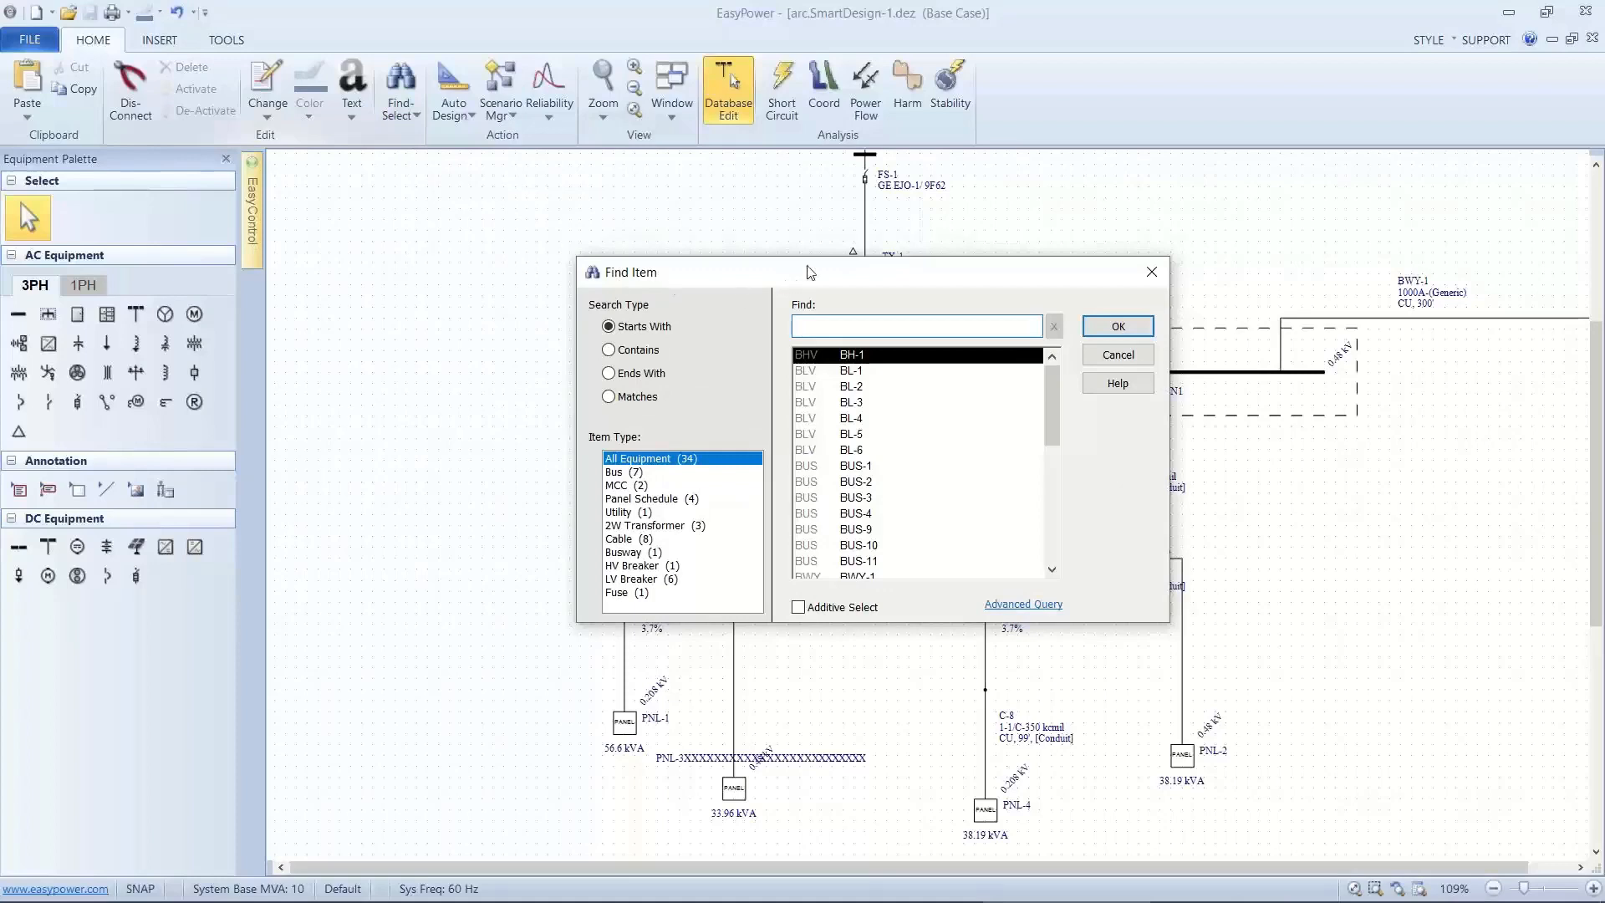
{"action": "left_click_drag", "start_coordinate": [804, 276], "coordinate": [871, 217]}
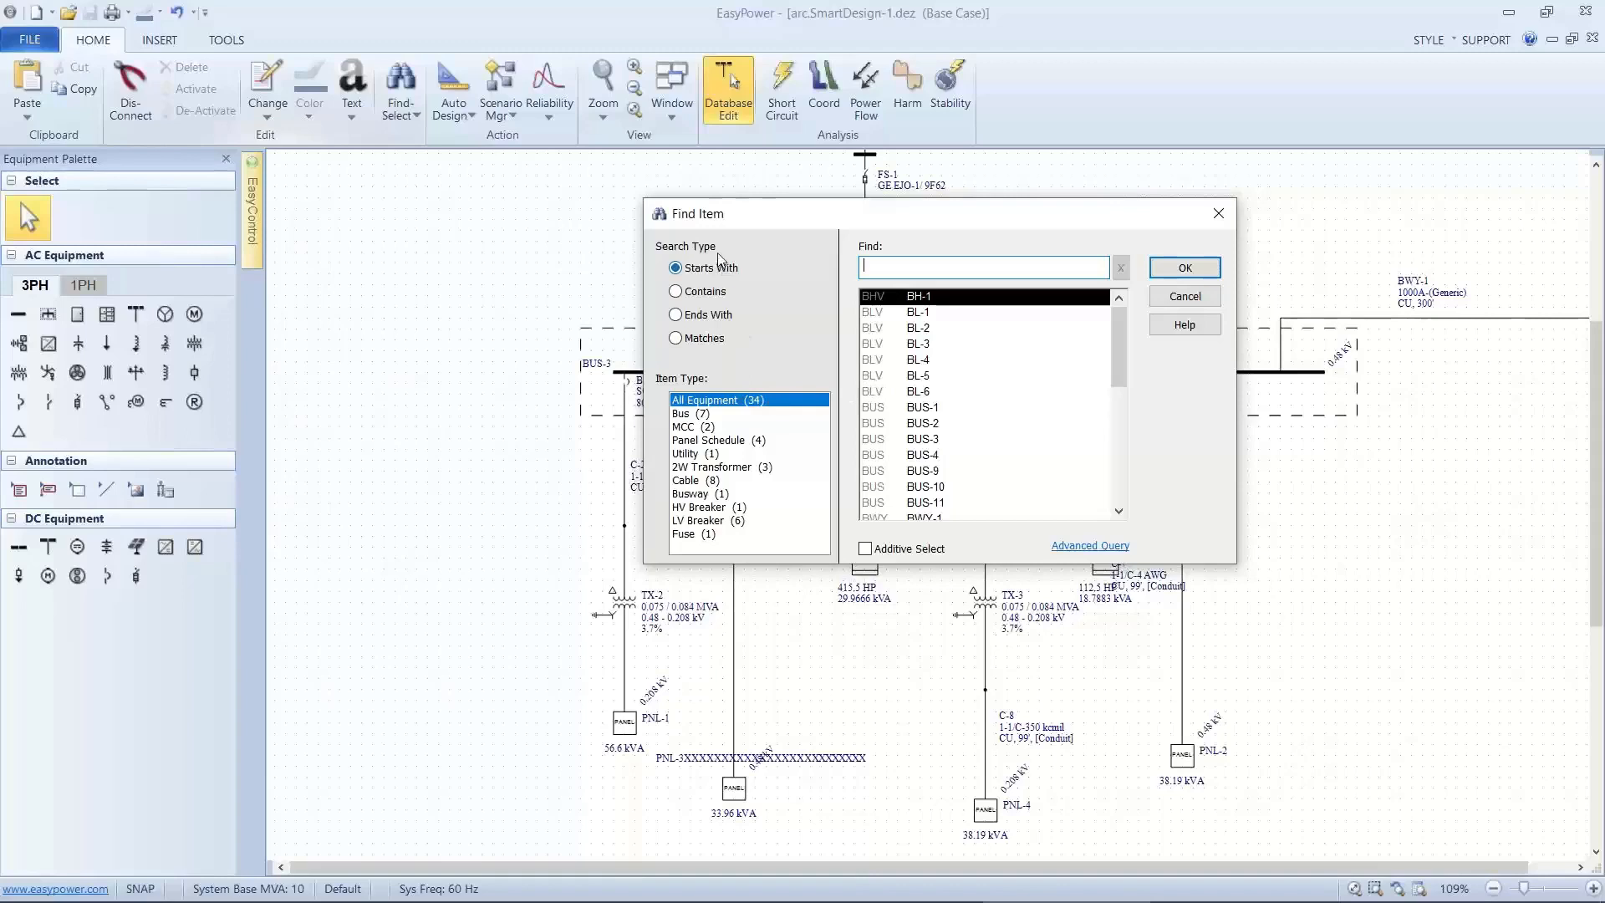
{"action": "left_click", "coordinate": [891, 268]}
{"action": "type", "text": "3"}
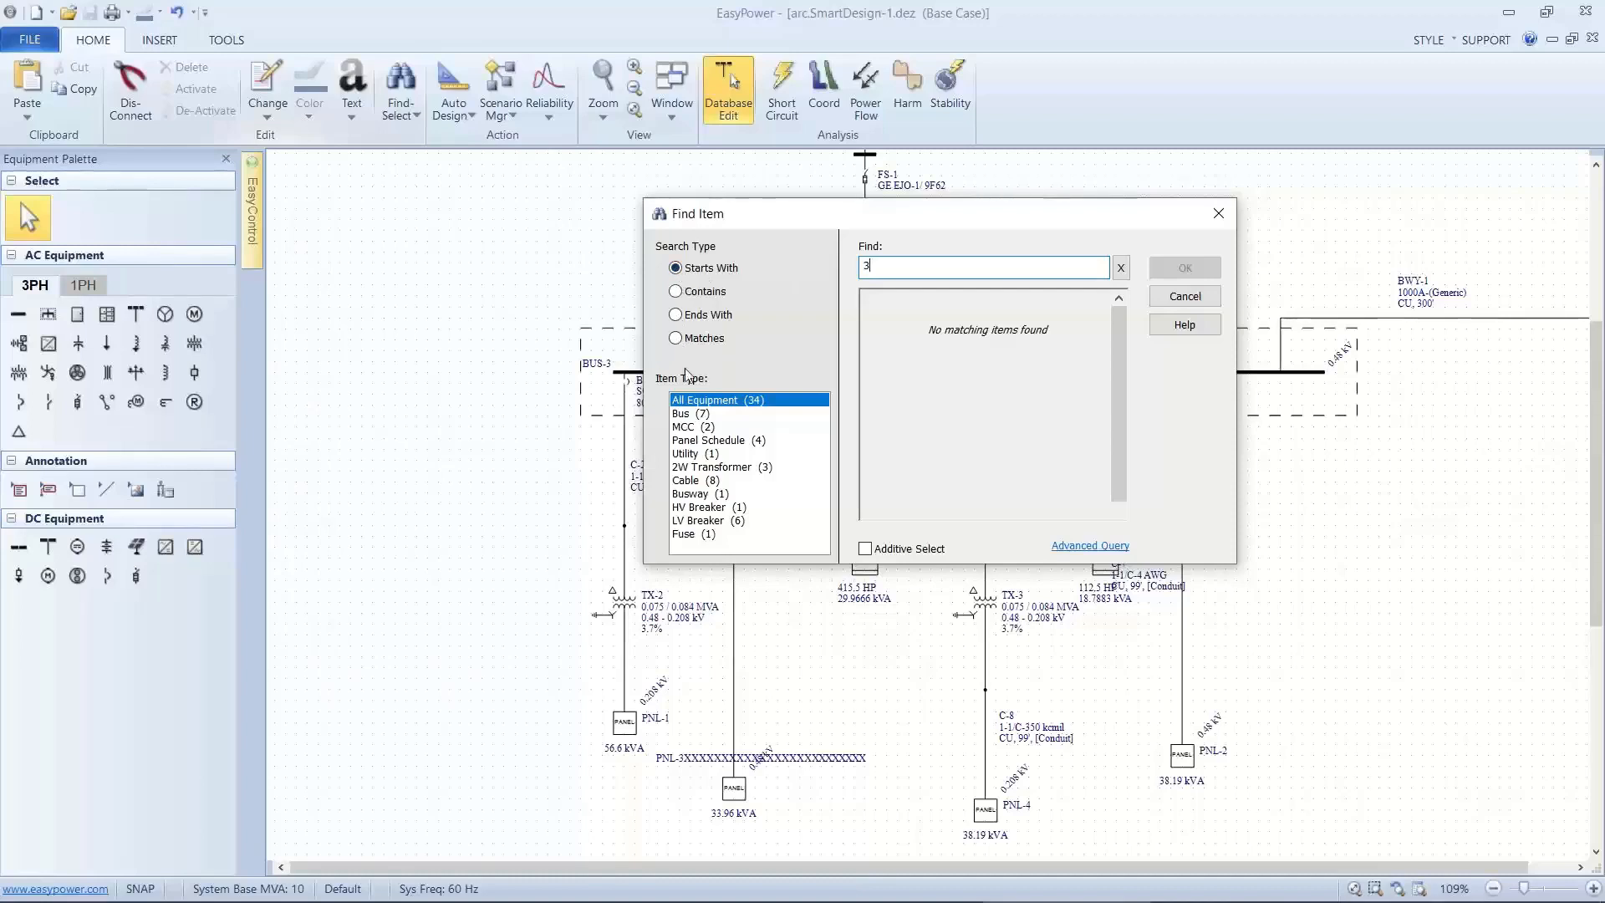
{"action": "left_click", "coordinate": [677, 292]}
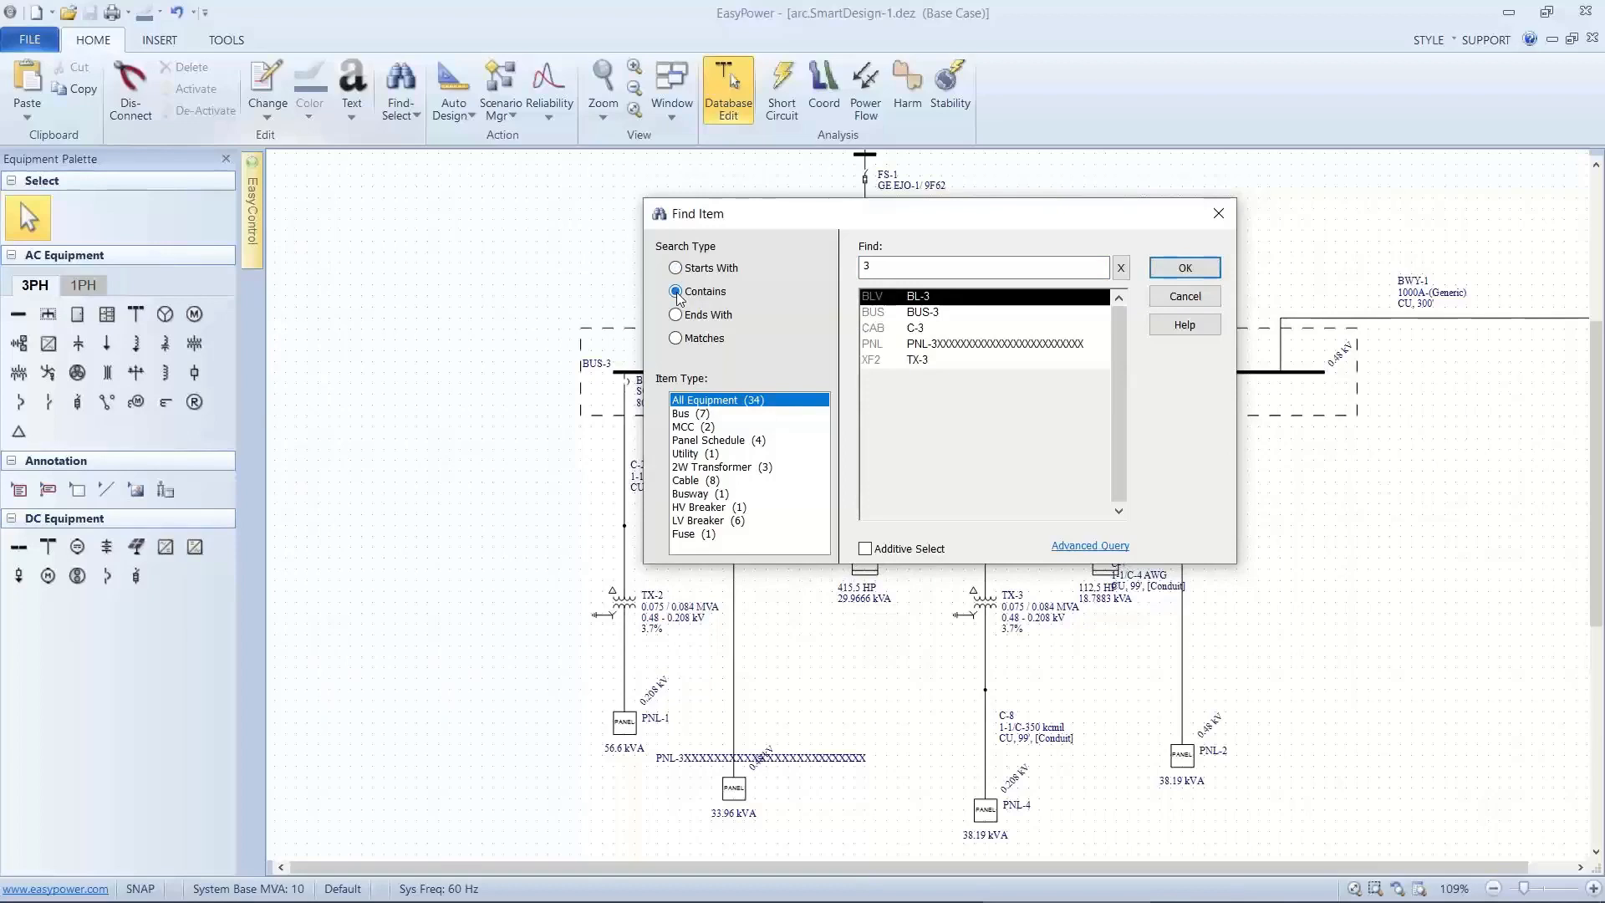
{"action": "left_click", "coordinate": [676, 315]}
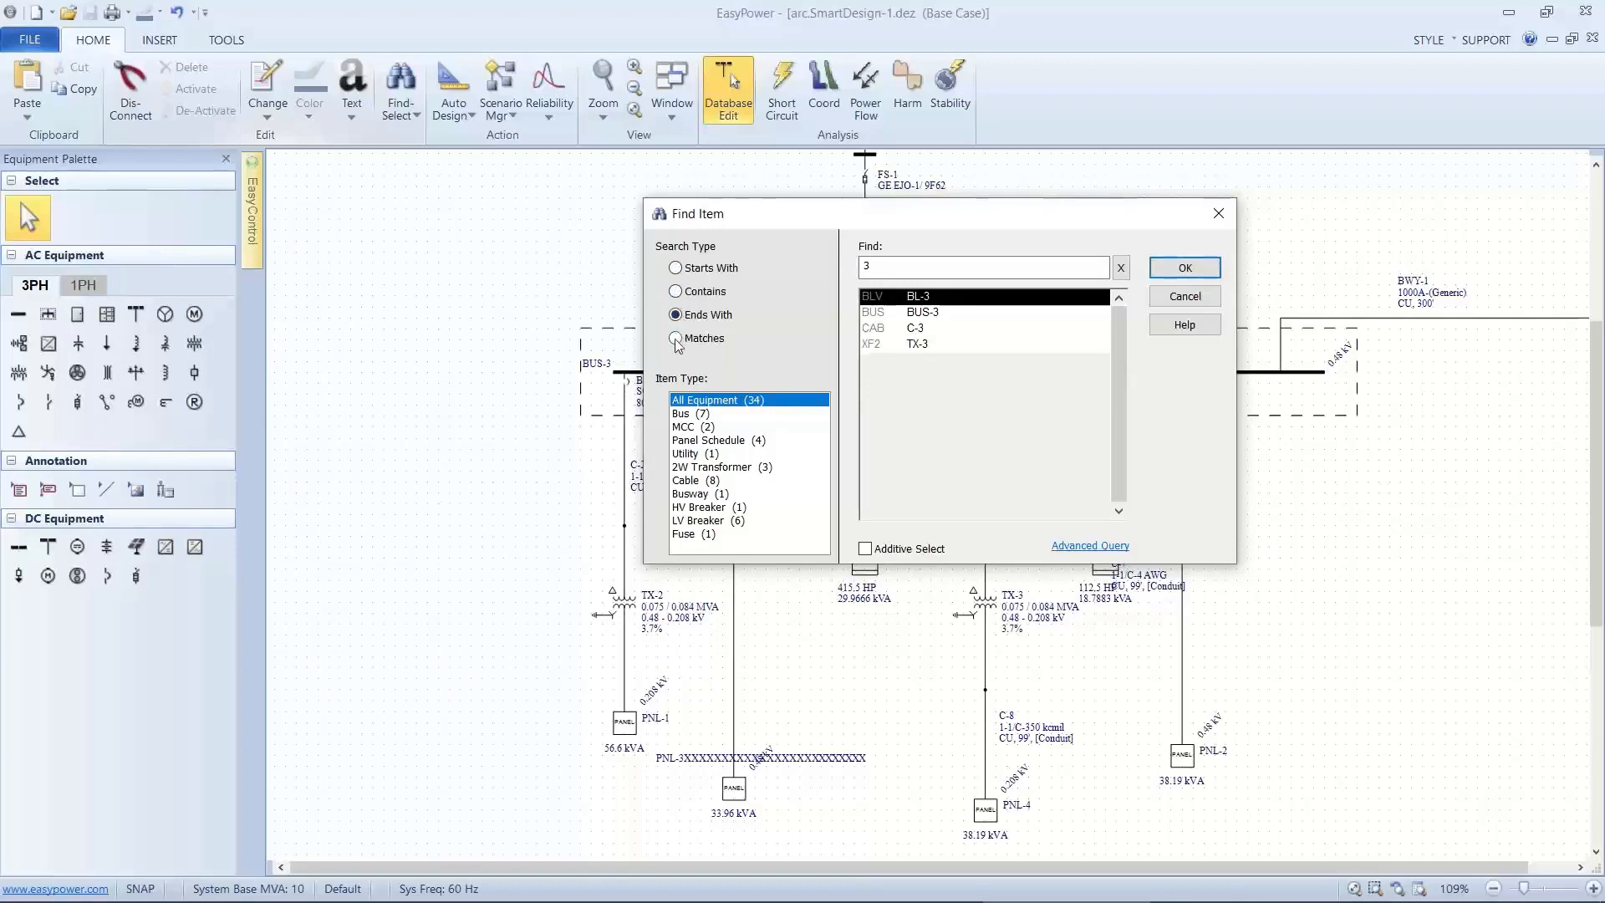
{"action": "left_click", "coordinate": [676, 338]}
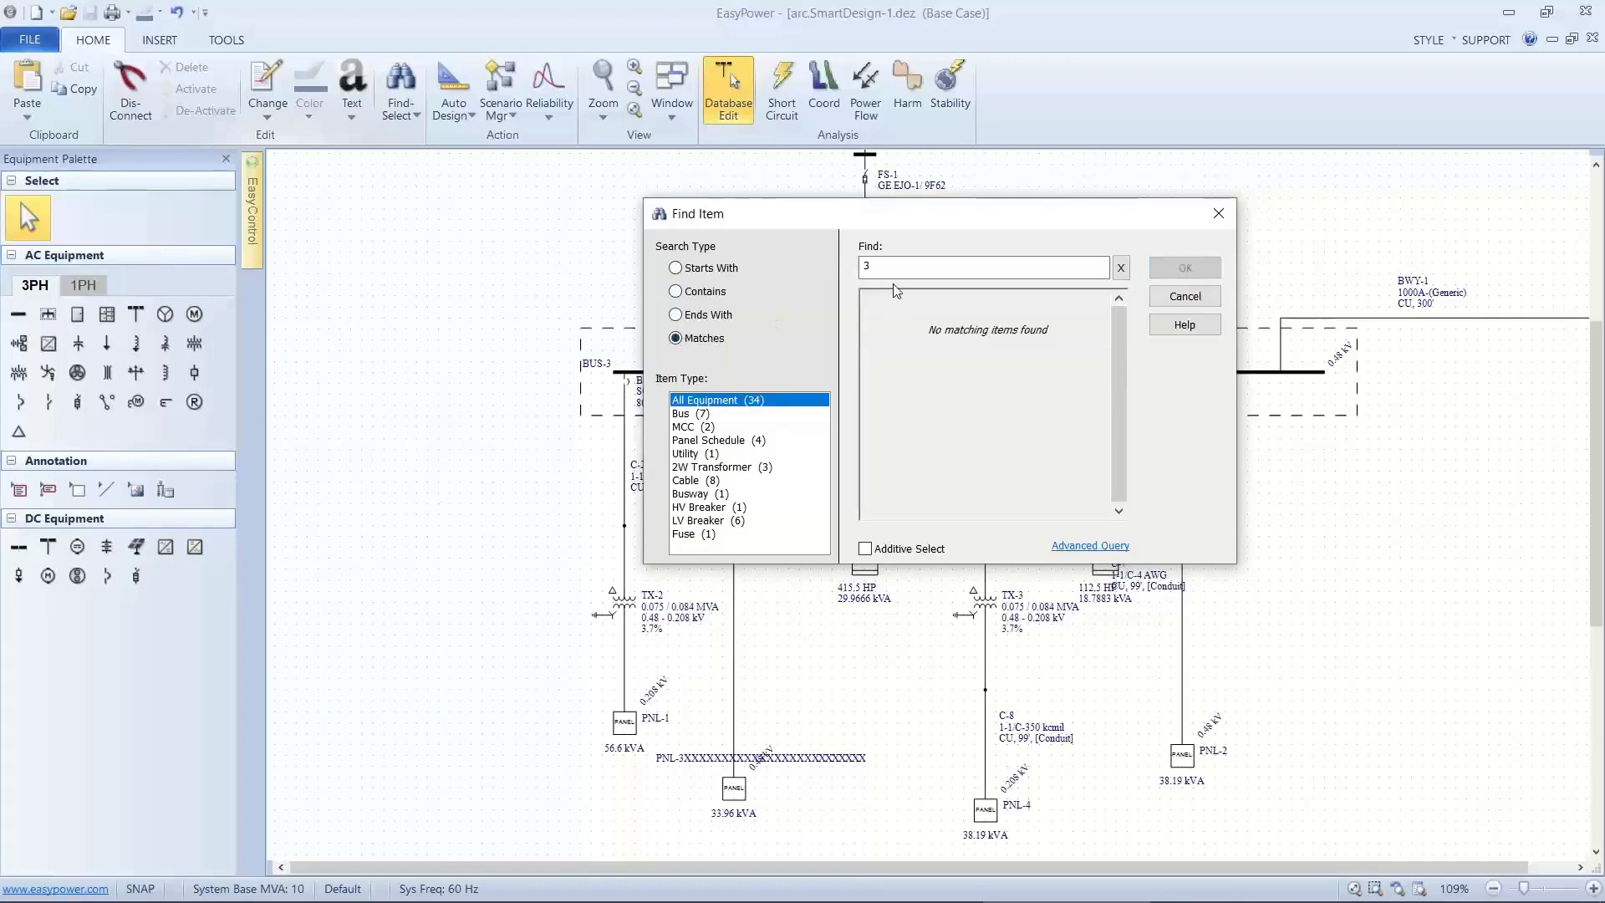
{"action": "left_click", "coordinate": [679, 318]}
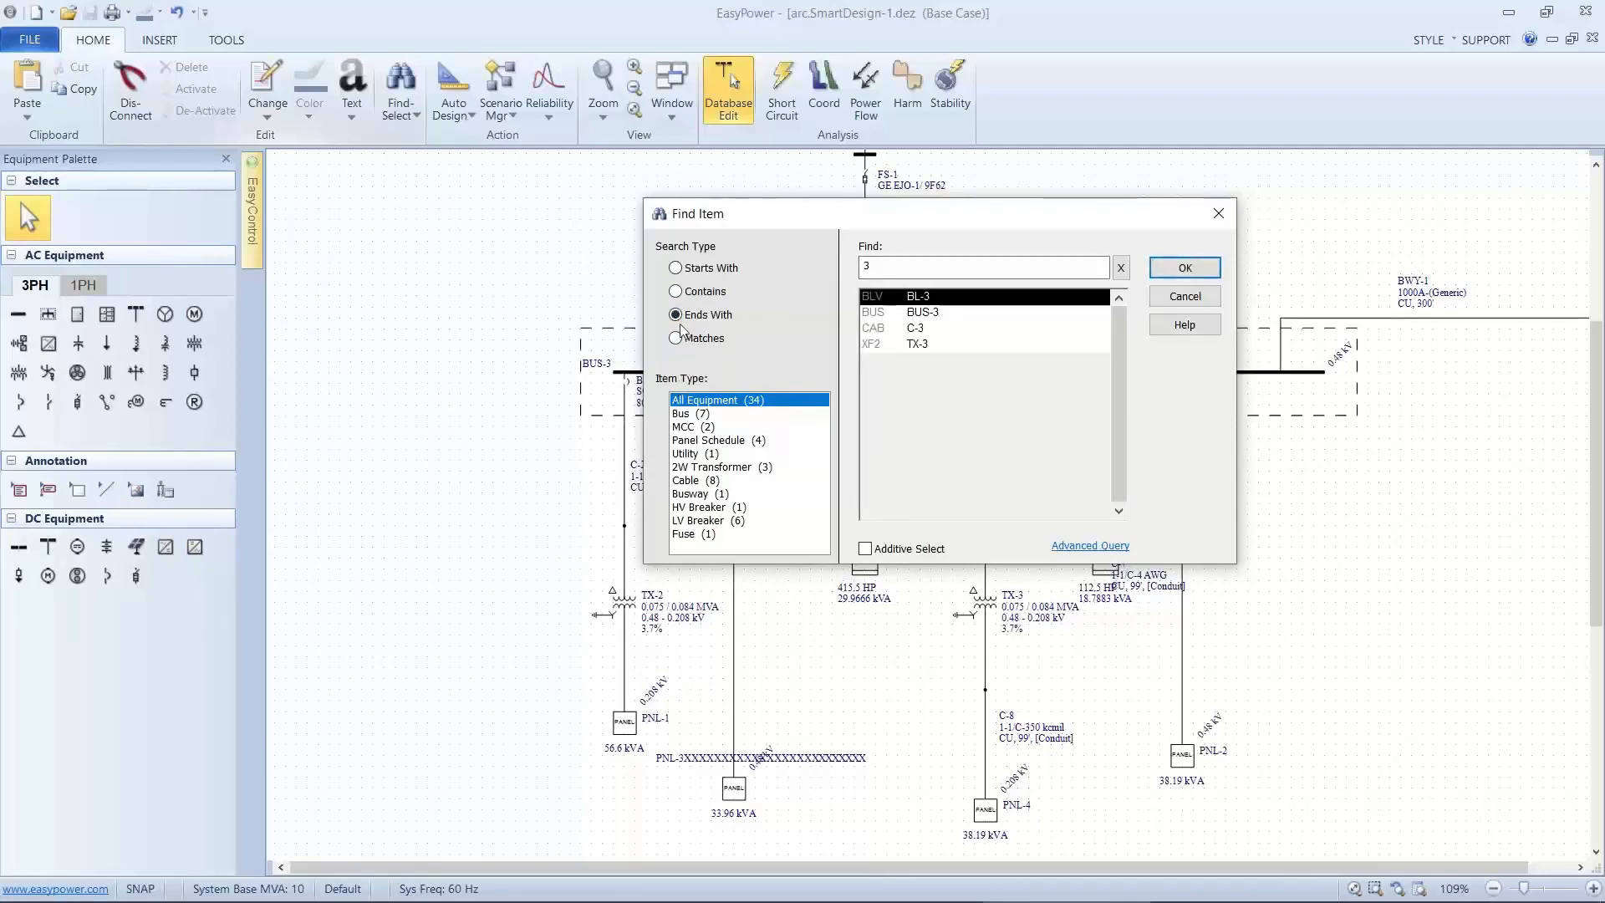
{"action": "left_click", "coordinate": [675, 292]}
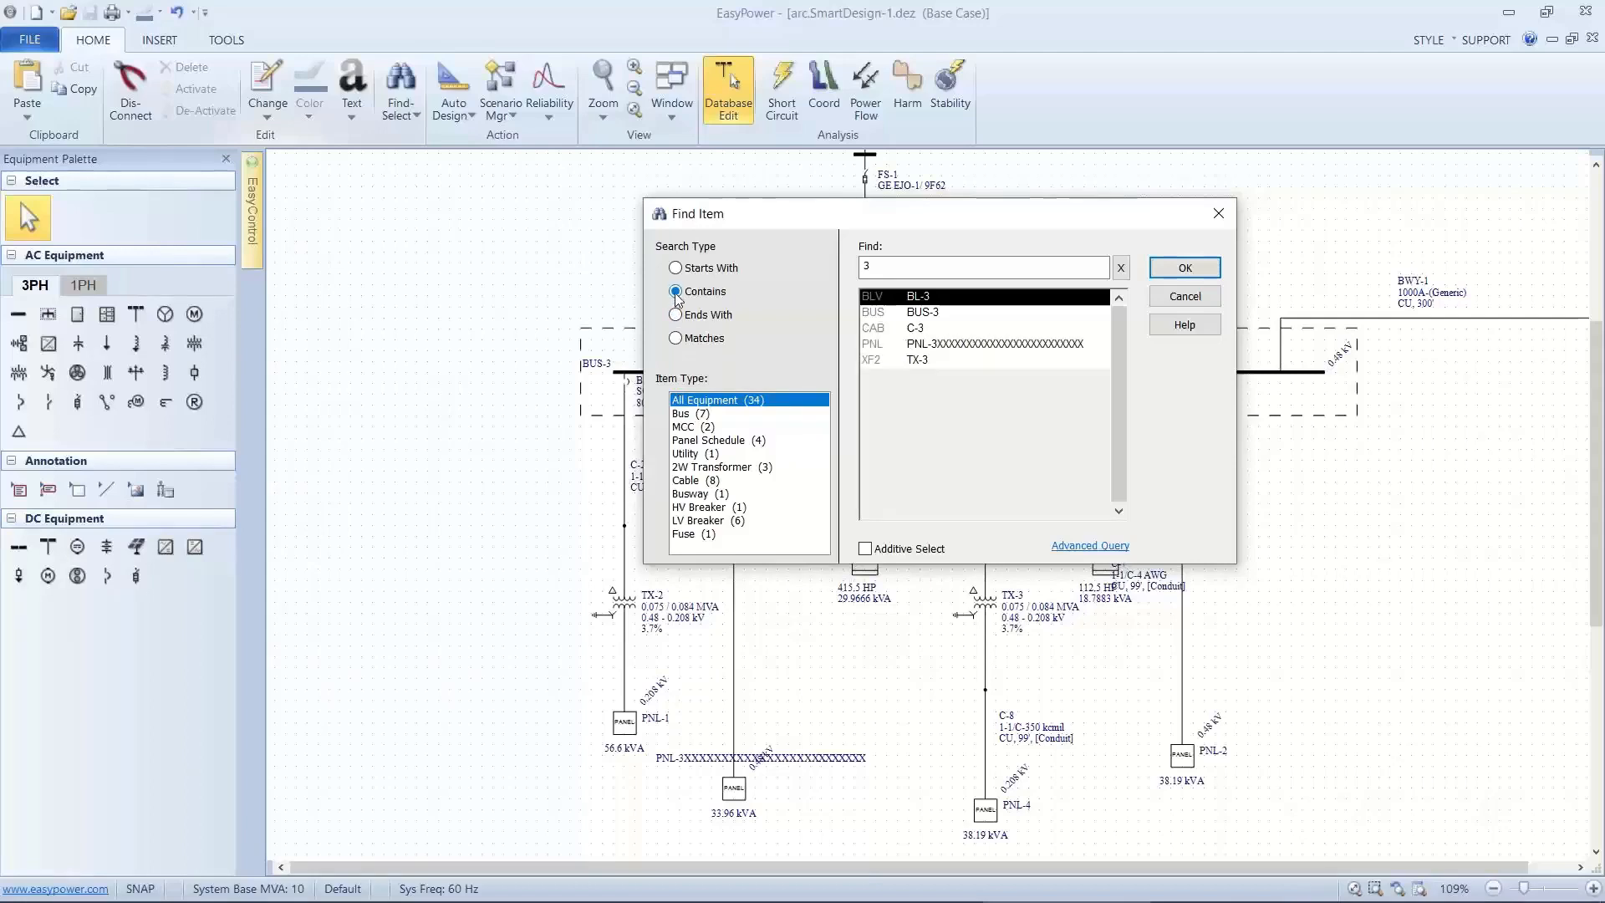
Filter the search by 2W Transformer, try the Matches search type, filter by Cable, and close Find Item.
{"action": "left_click", "coordinate": [679, 468]}
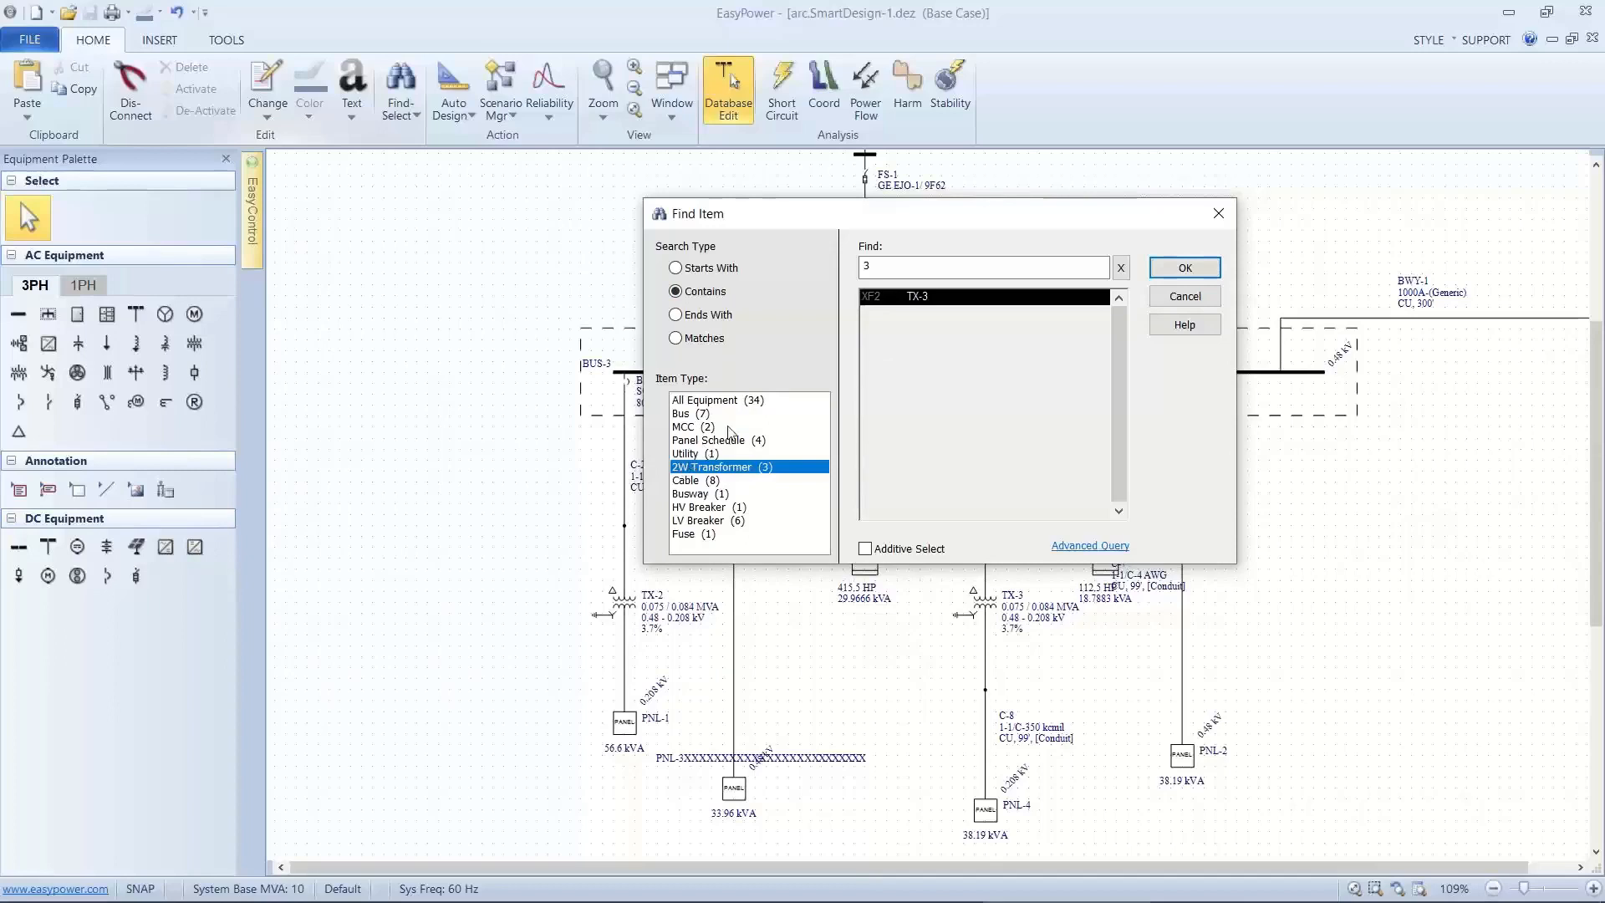
{"action": "left_click", "coordinate": [716, 341]}
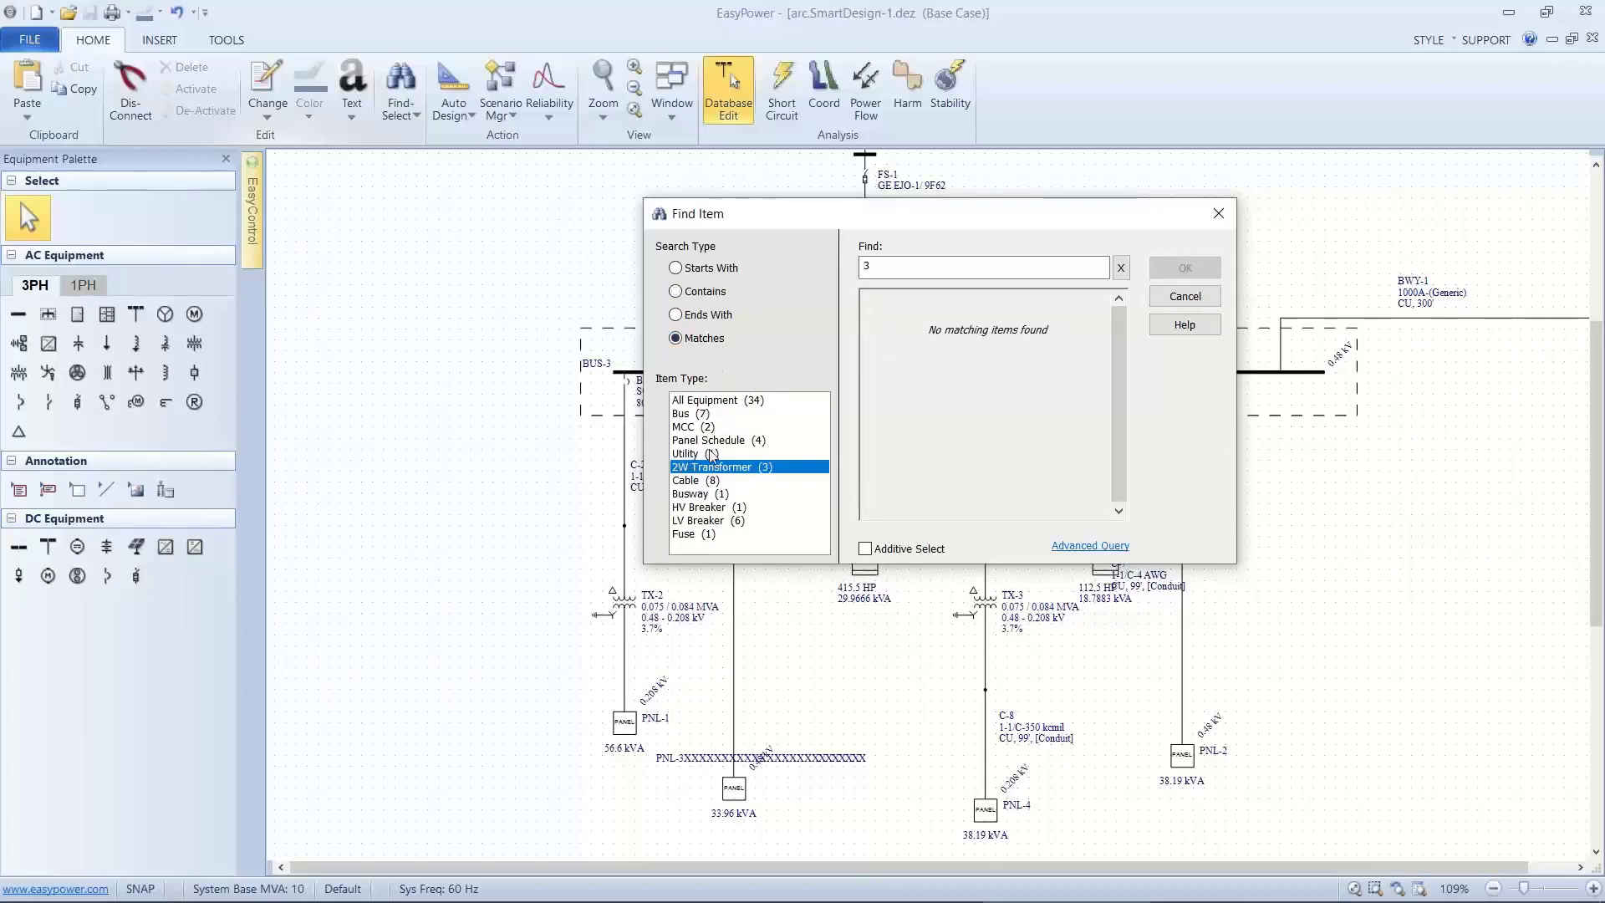
{"action": "left_click", "coordinate": [698, 480]}
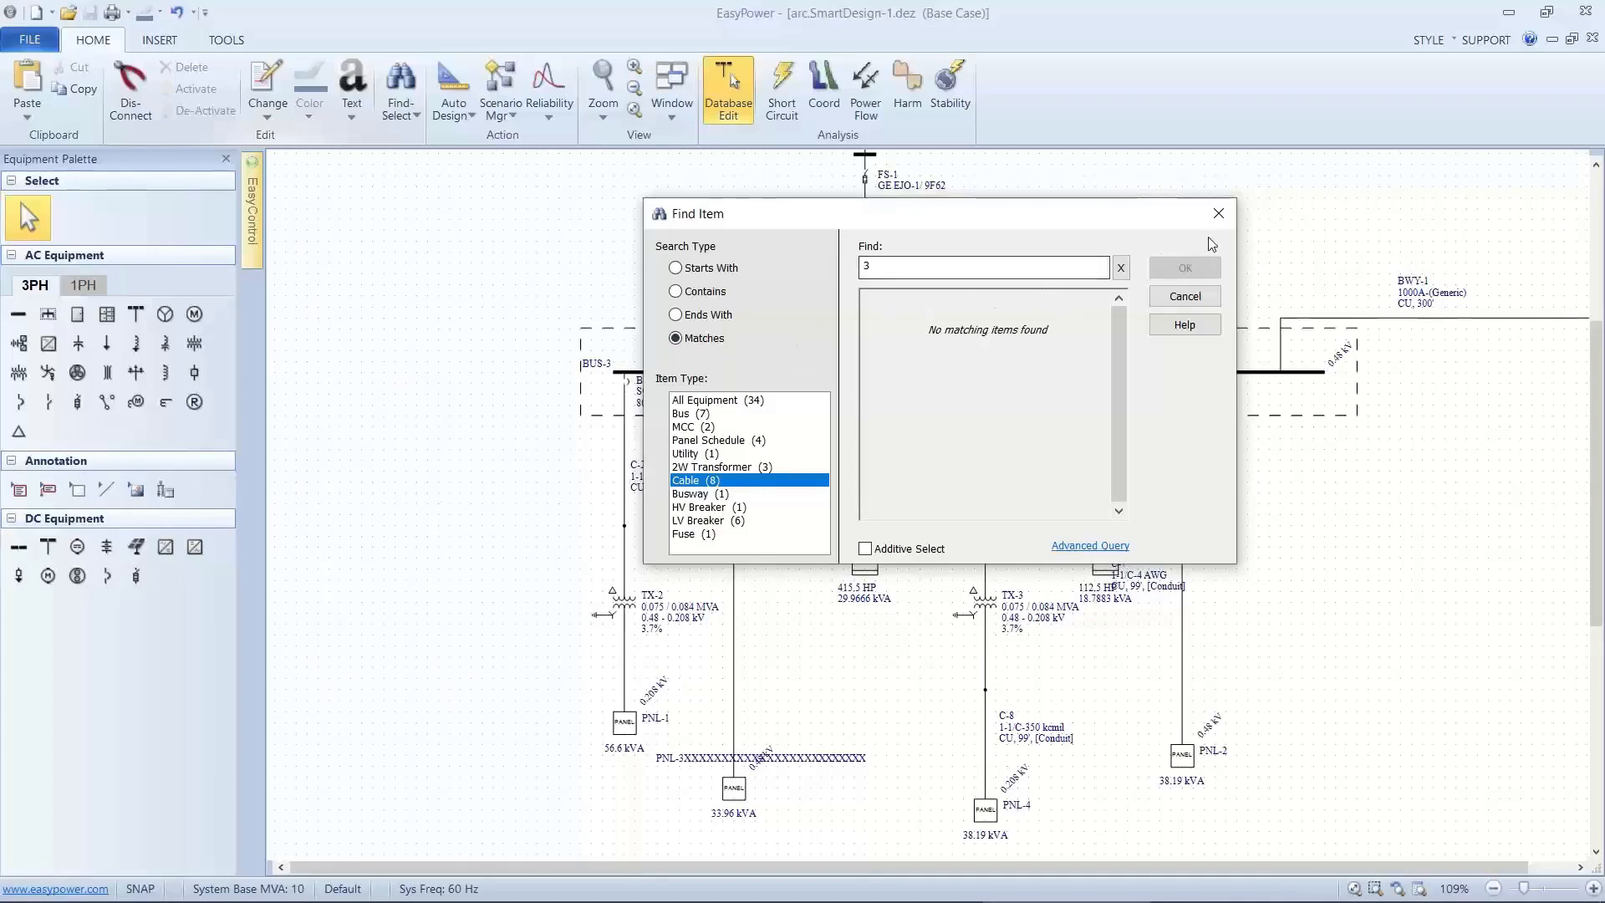
{"action": "left_click", "coordinate": [1218, 214]}
Move BUS-4 above the level of BUS-3 and lengthen BUS-3 to the right until it ends below BUS-4.
{"action": "scroll", "coordinate": [1169, 288], "scroll_direction": "down", "scroll_amount": 3}
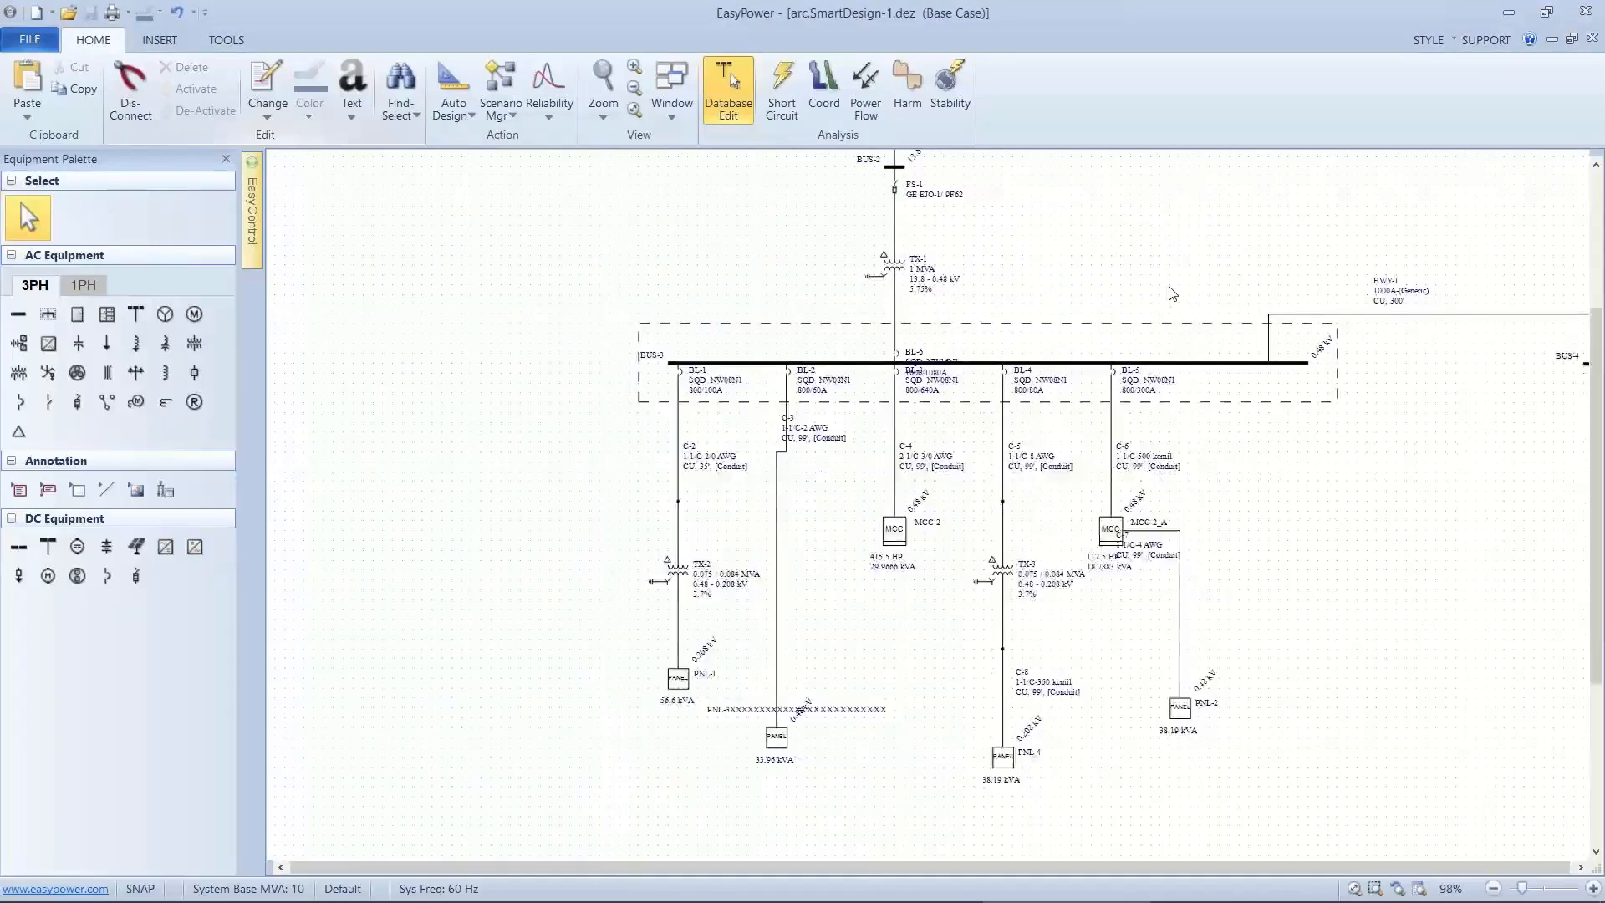
{"action": "left_click_drag", "start_coordinate": [1170, 290], "coordinate": [717, 258]}
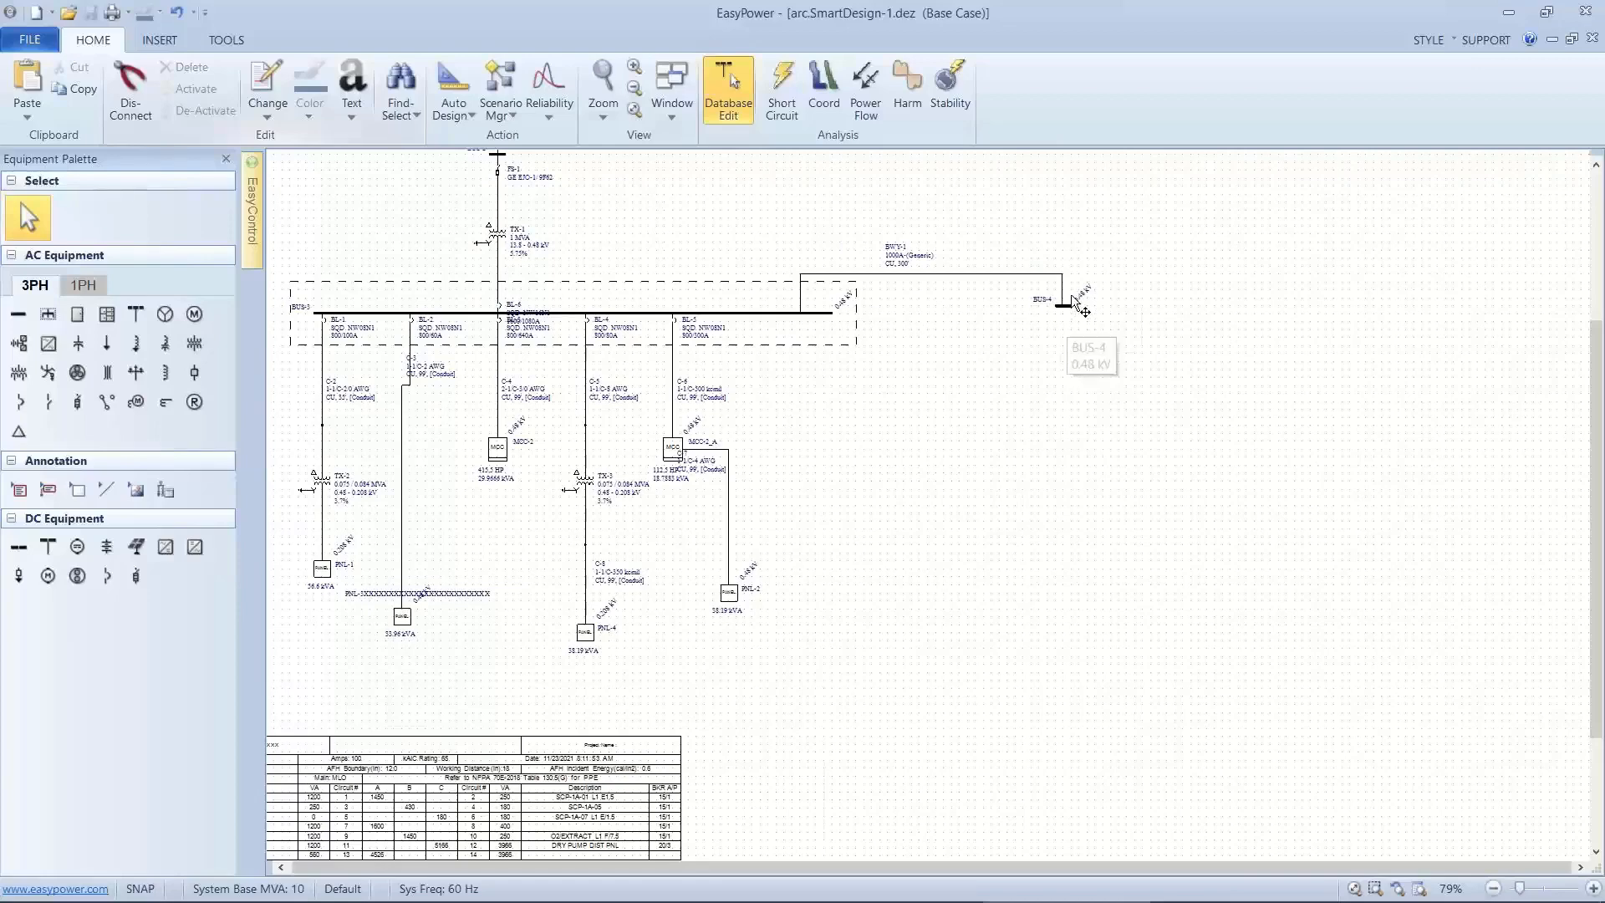
{"action": "left_click_drag", "start_coordinate": [1069, 313], "coordinate": [1070, 238]}
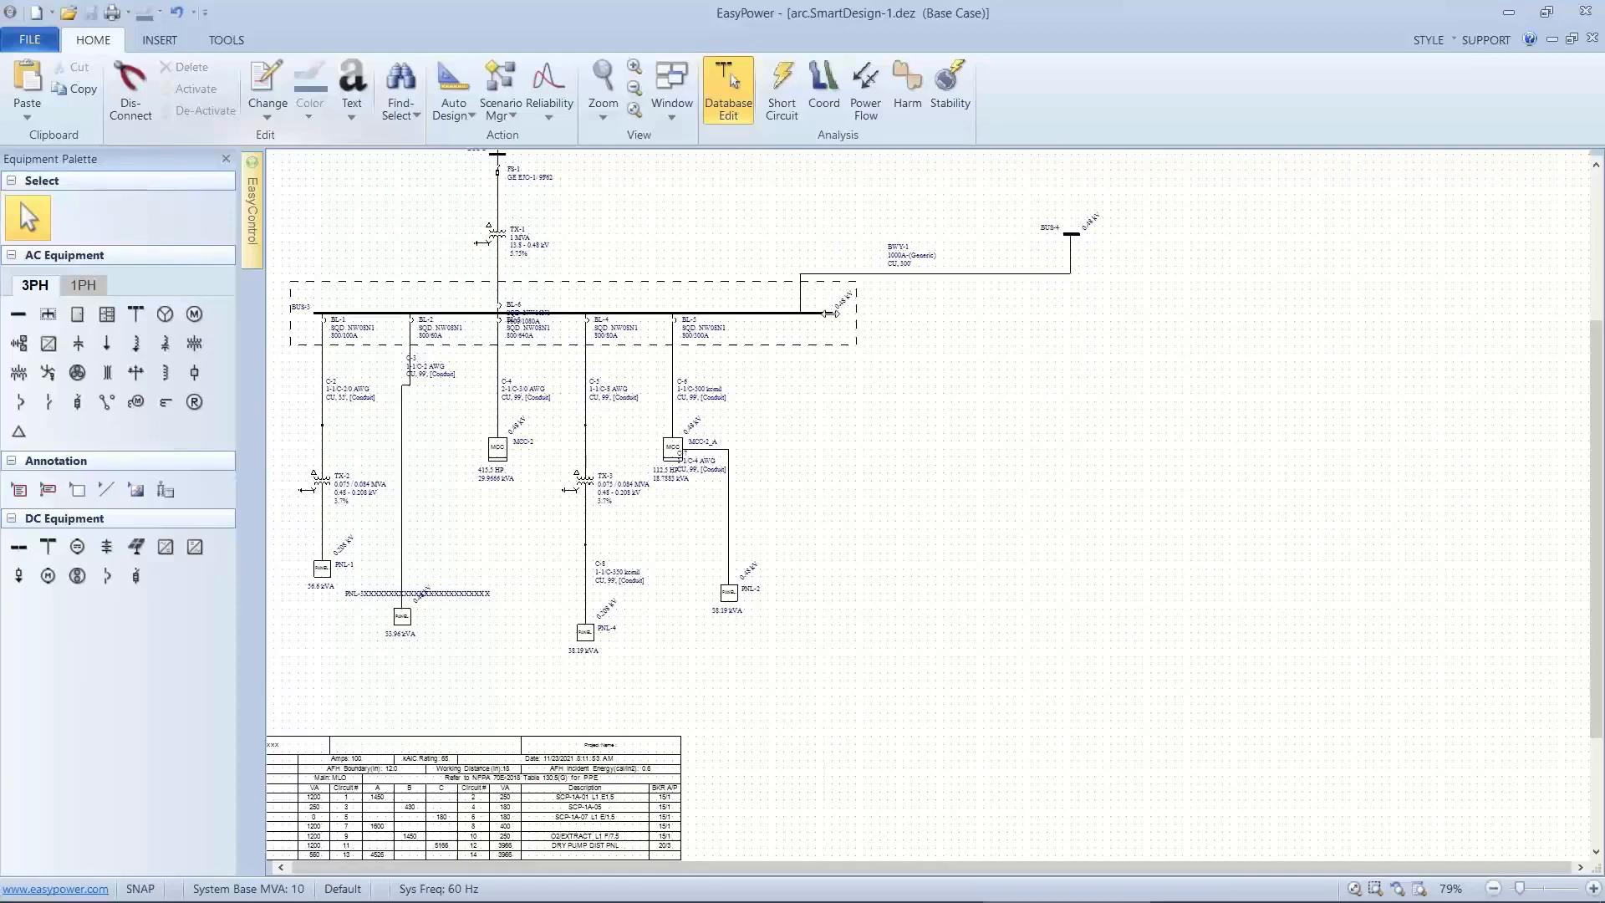
{"action": "left_click_drag", "start_coordinate": [829, 313], "coordinate": [1085, 314]}
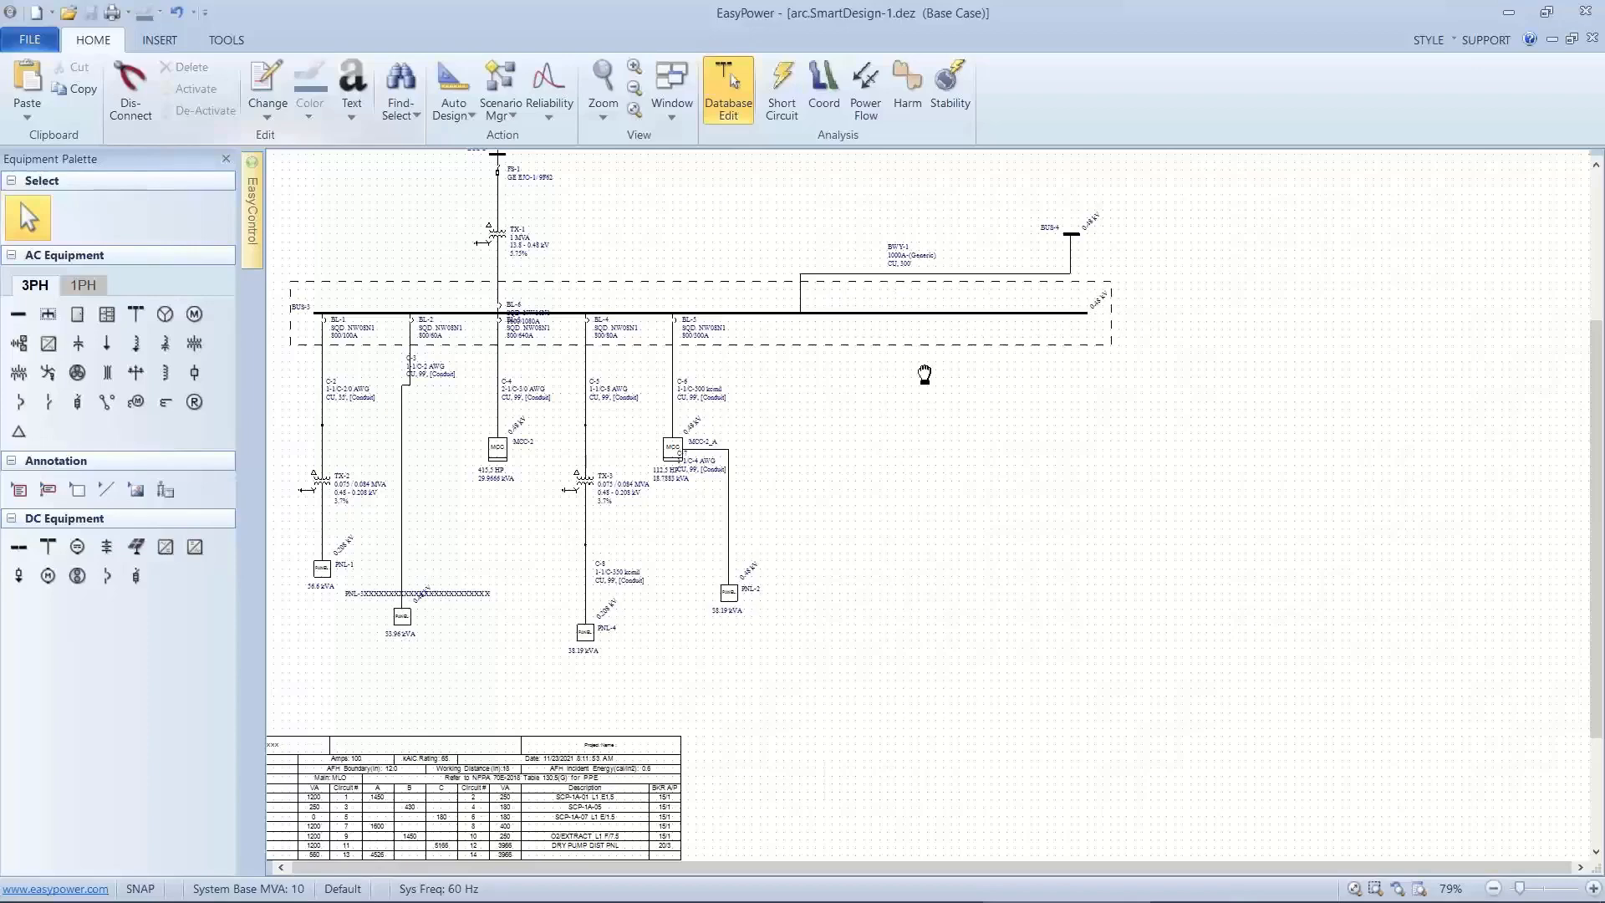
Select the BL-1 branch with C-2, TX-2 and PNL-1, and move it to the right end of BUS-3.
{"action": "left_click_drag", "start_coordinate": [958, 374], "coordinate": [1159, 326]}
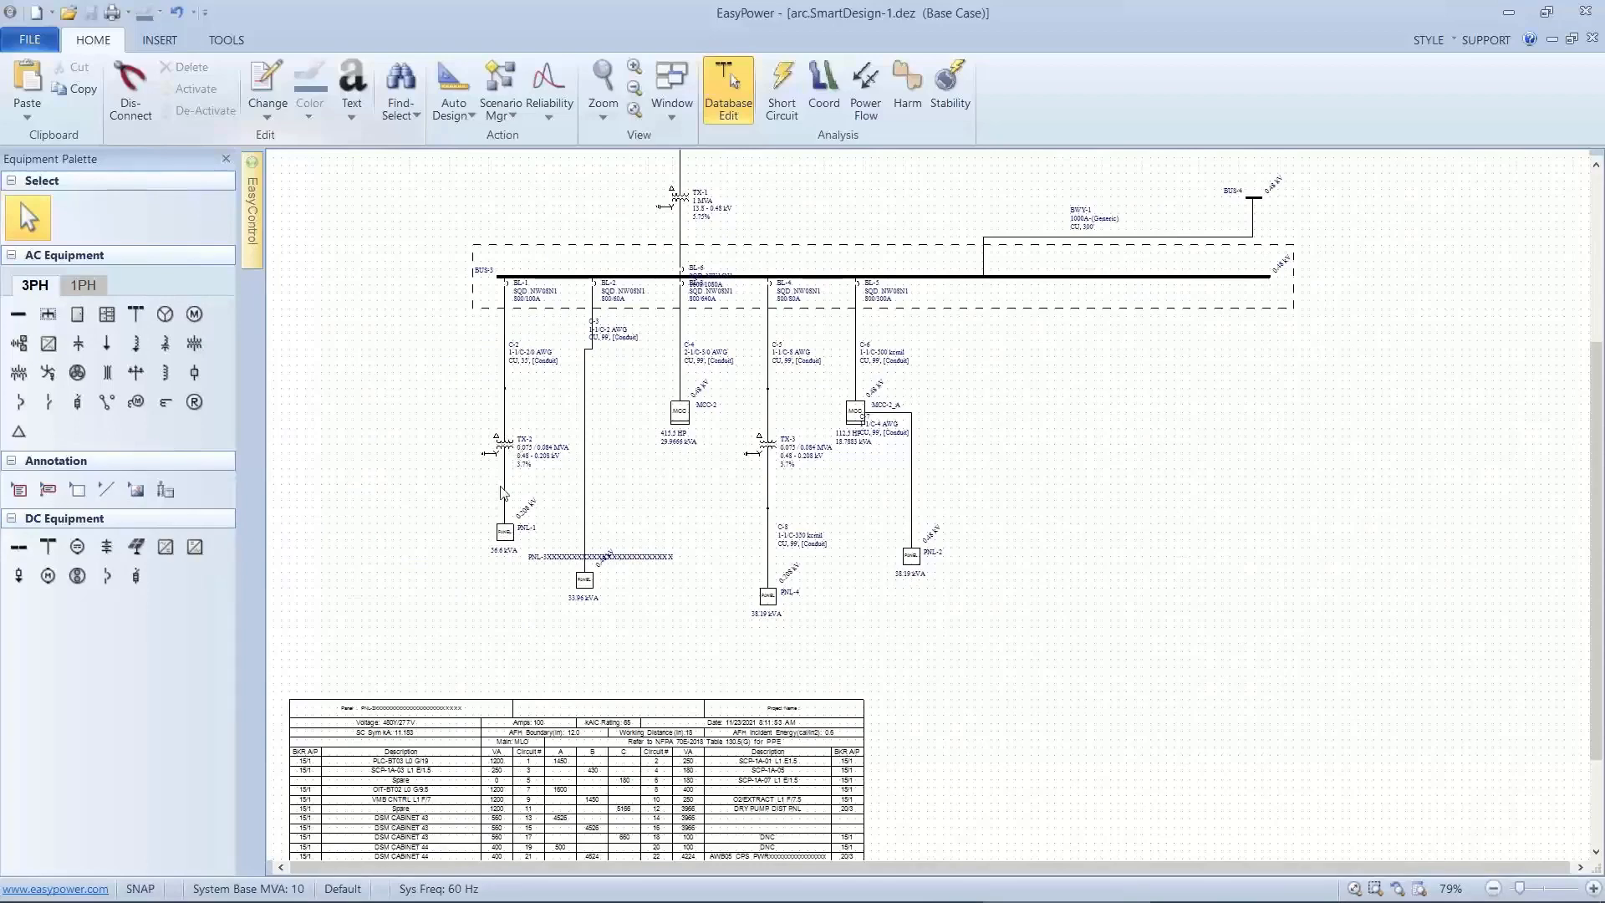
{"action": "left_click_drag", "start_coordinate": [471, 538], "coordinate": [534, 328]}
{"action": "scroll", "coordinate": [535, 334], "scroll_direction": "up", "scroll_amount": 2}
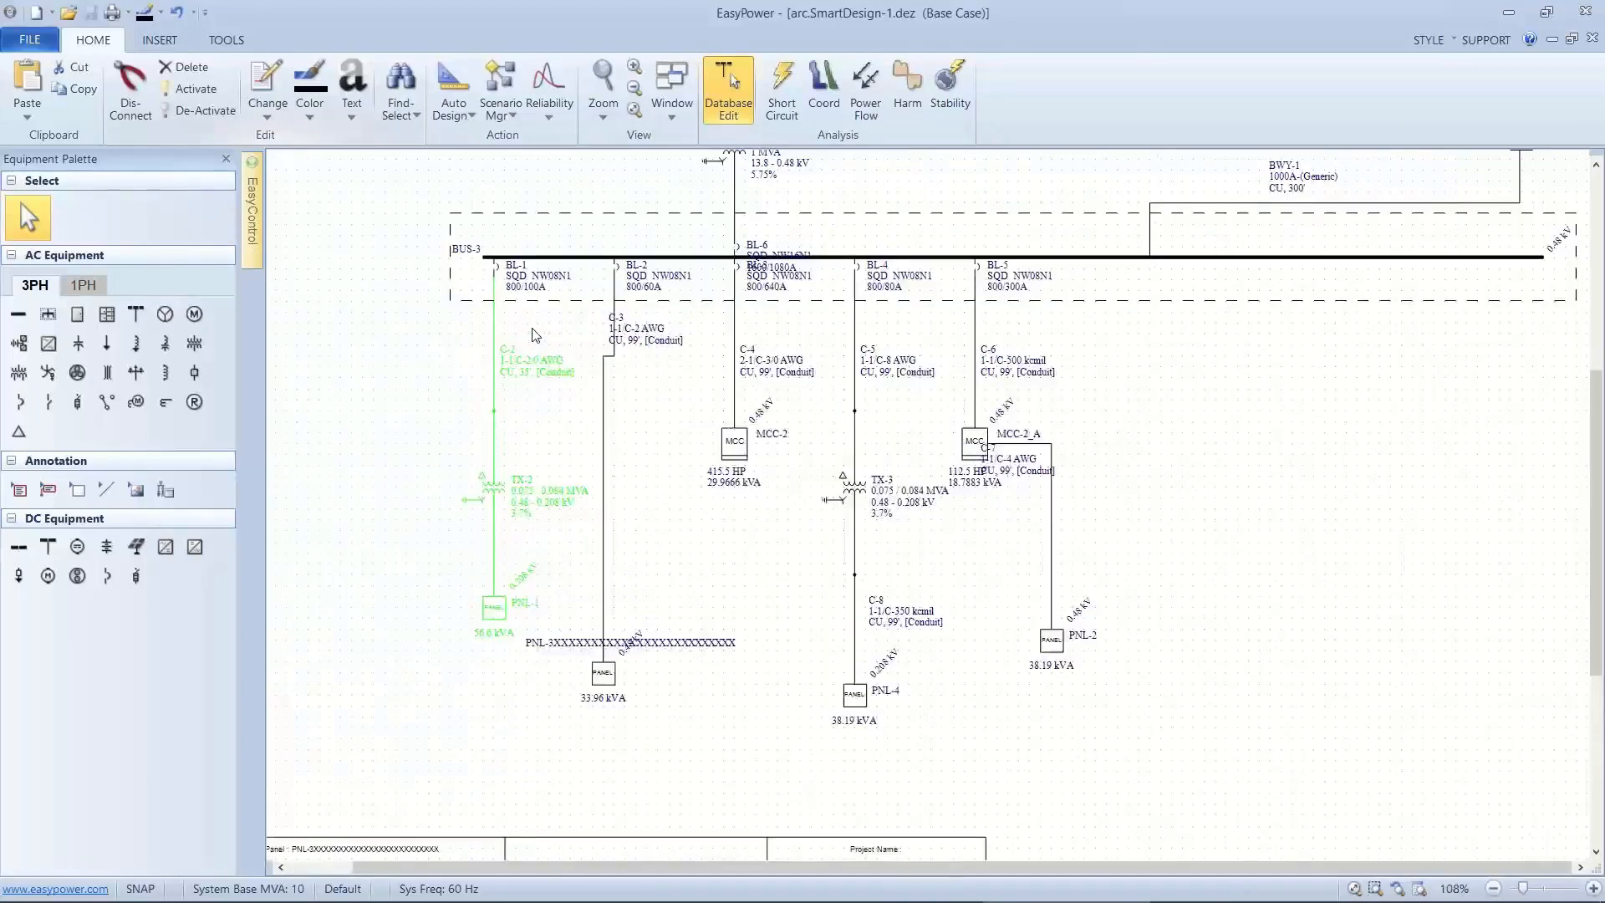
{"action": "left_click", "coordinate": [498, 272], "text": "shift"}
{"action": "left_click_drag", "start_coordinate": [502, 493], "coordinate": [1476, 493]}
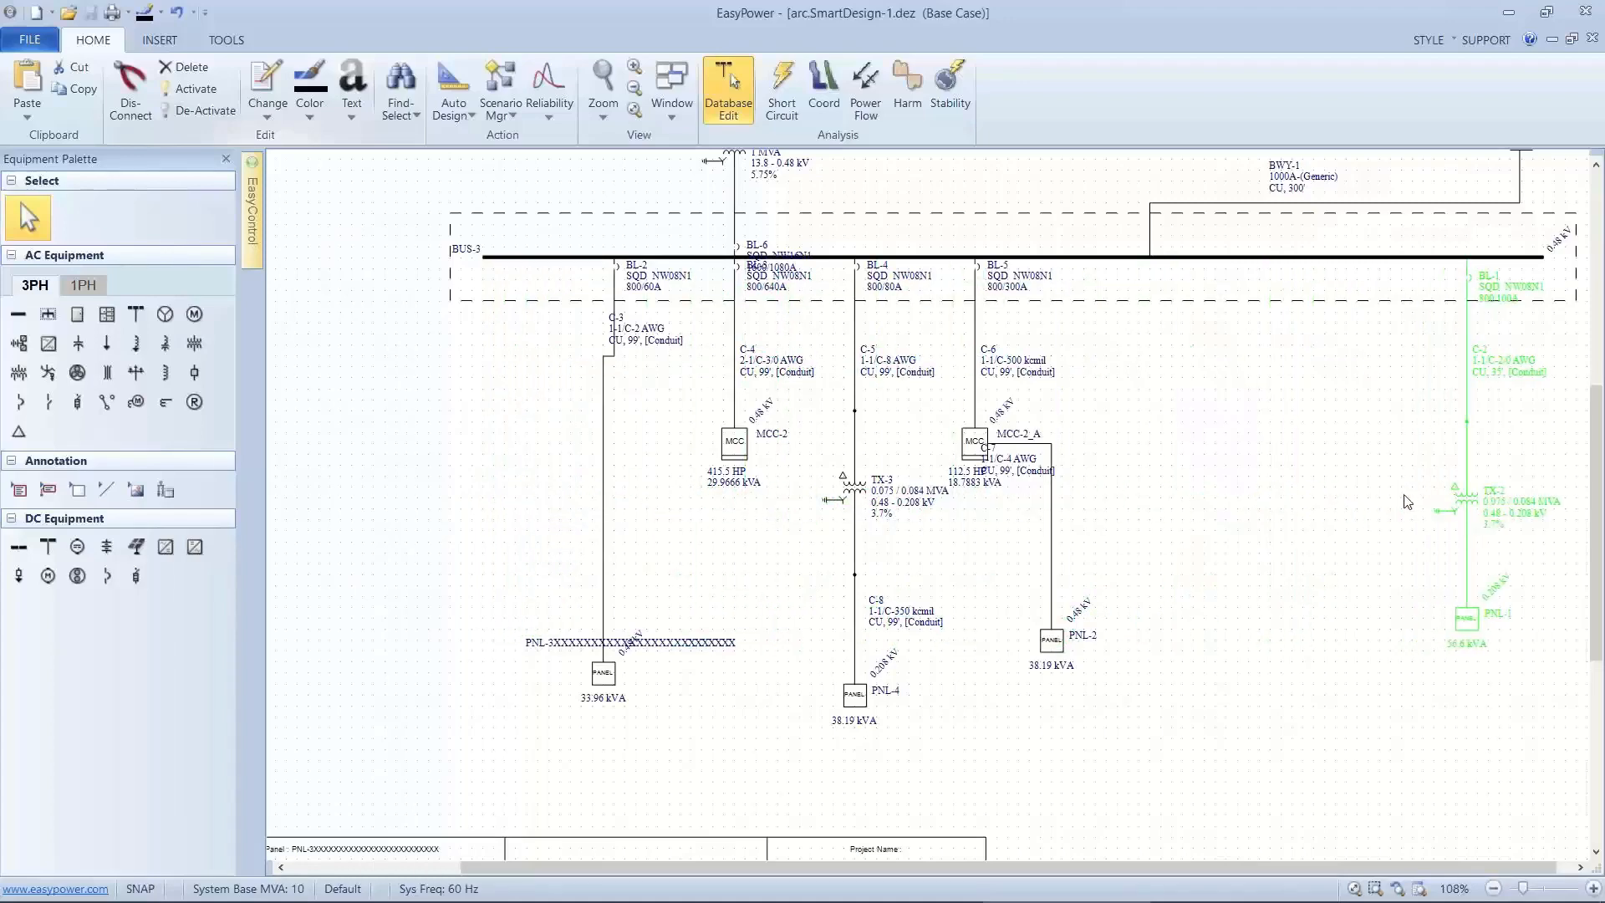
{"action": "scroll", "coordinate": [1407, 502], "scroll_direction": "up", "scroll_amount": 2}
{"action": "left_click_drag", "start_coordinate": [1404, 495], "coordinate": [960, 483]}
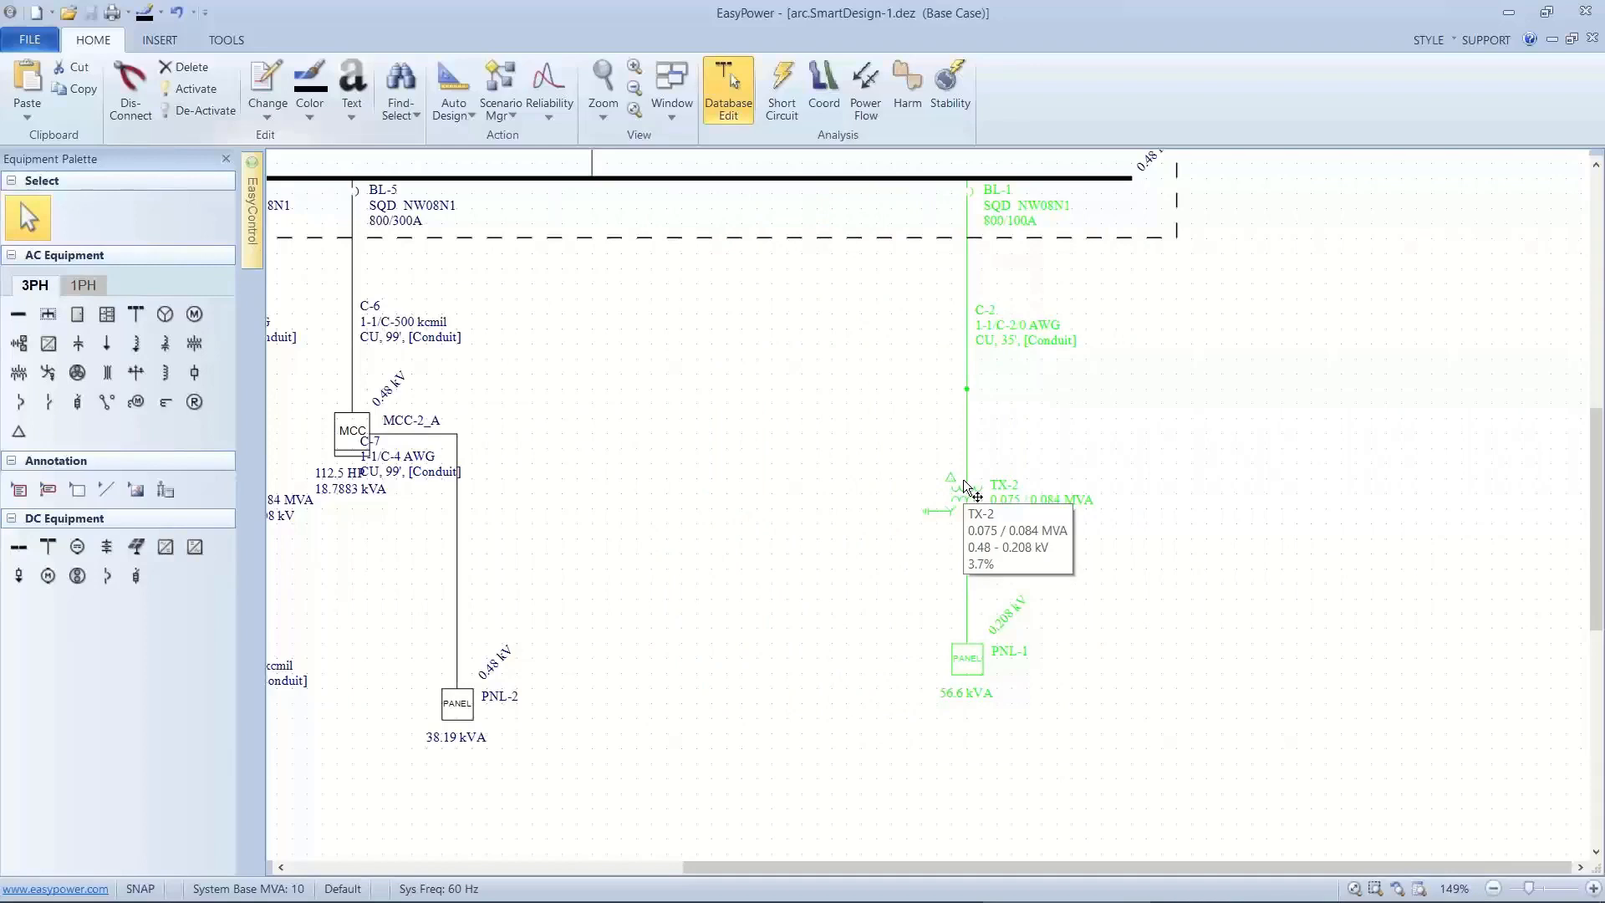
{"action": "left_click", "coordinate": [925, 470]}
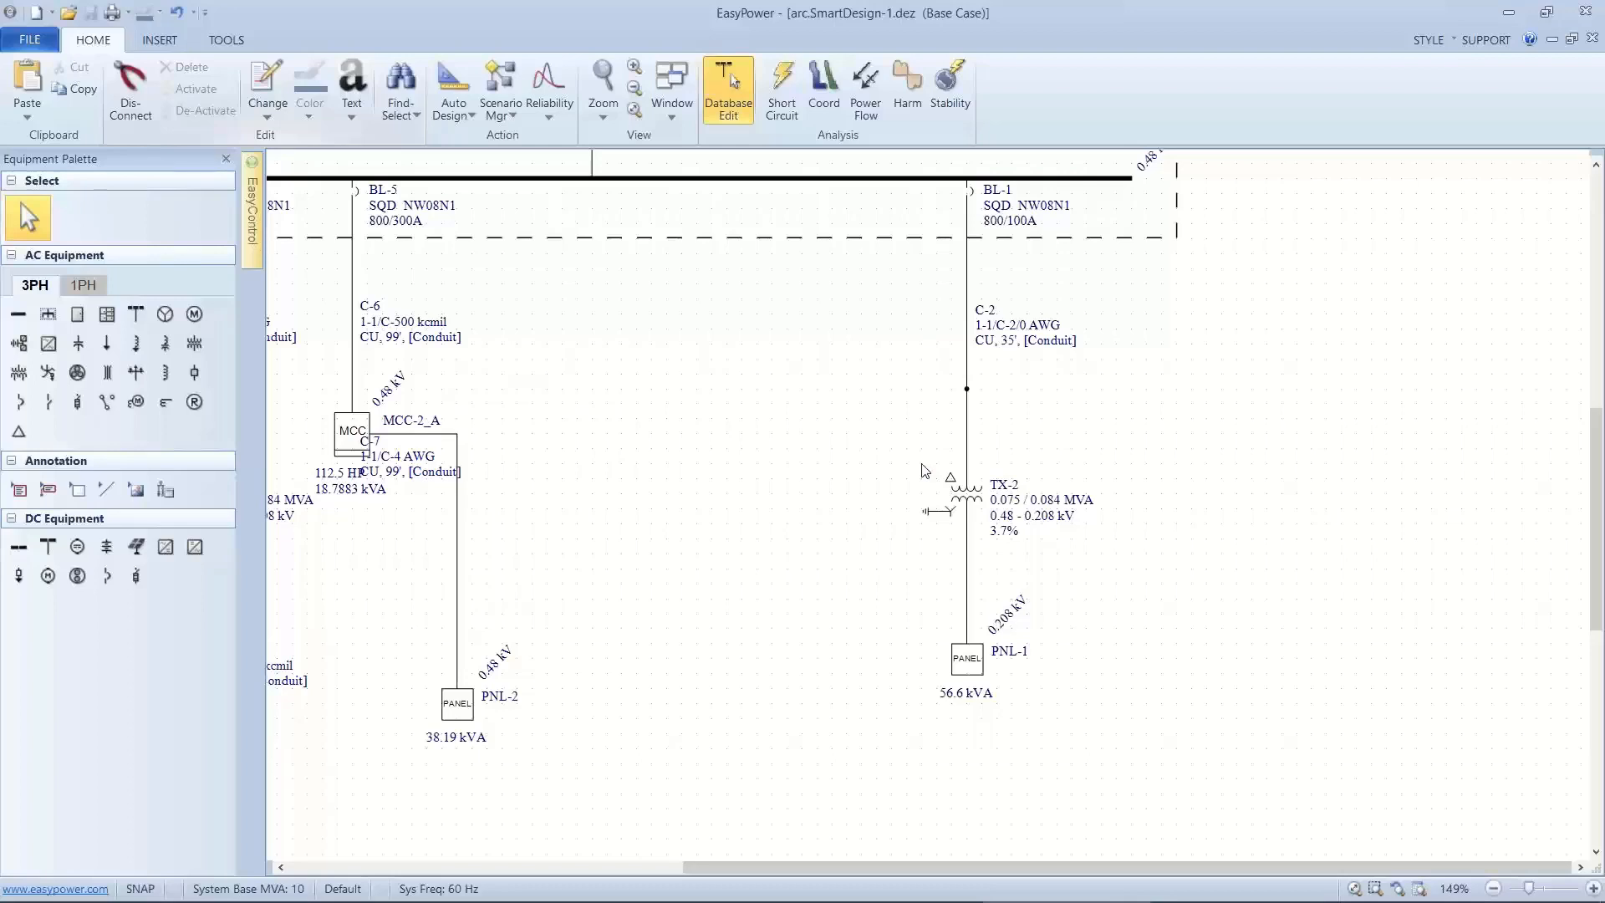
Add a boxed note reading "JIMZ ARC NOTES" between PNL-2 and TX-2, and narrow it to wrap the text onto two lines.
{"action": "left_click", "coordinate": [14, 490]}
{"action": "left_click_drag", "start_coordinate": [568, 499], "coordinate": [807, 570]}
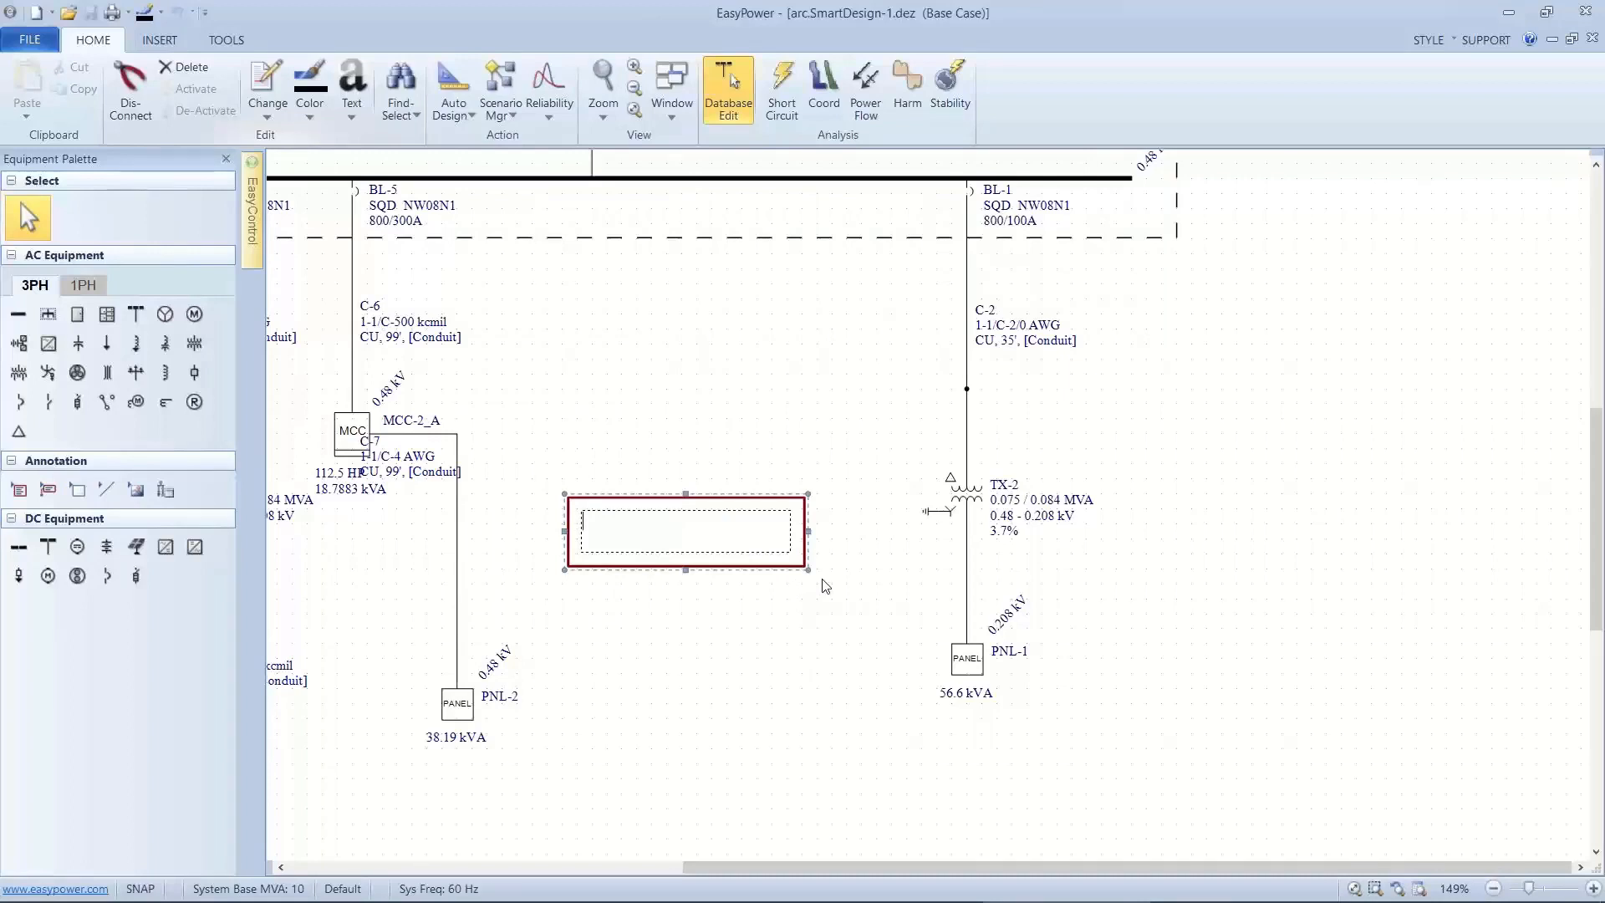
{"action": "type", "text": "JIMZ ARC NOTES"}
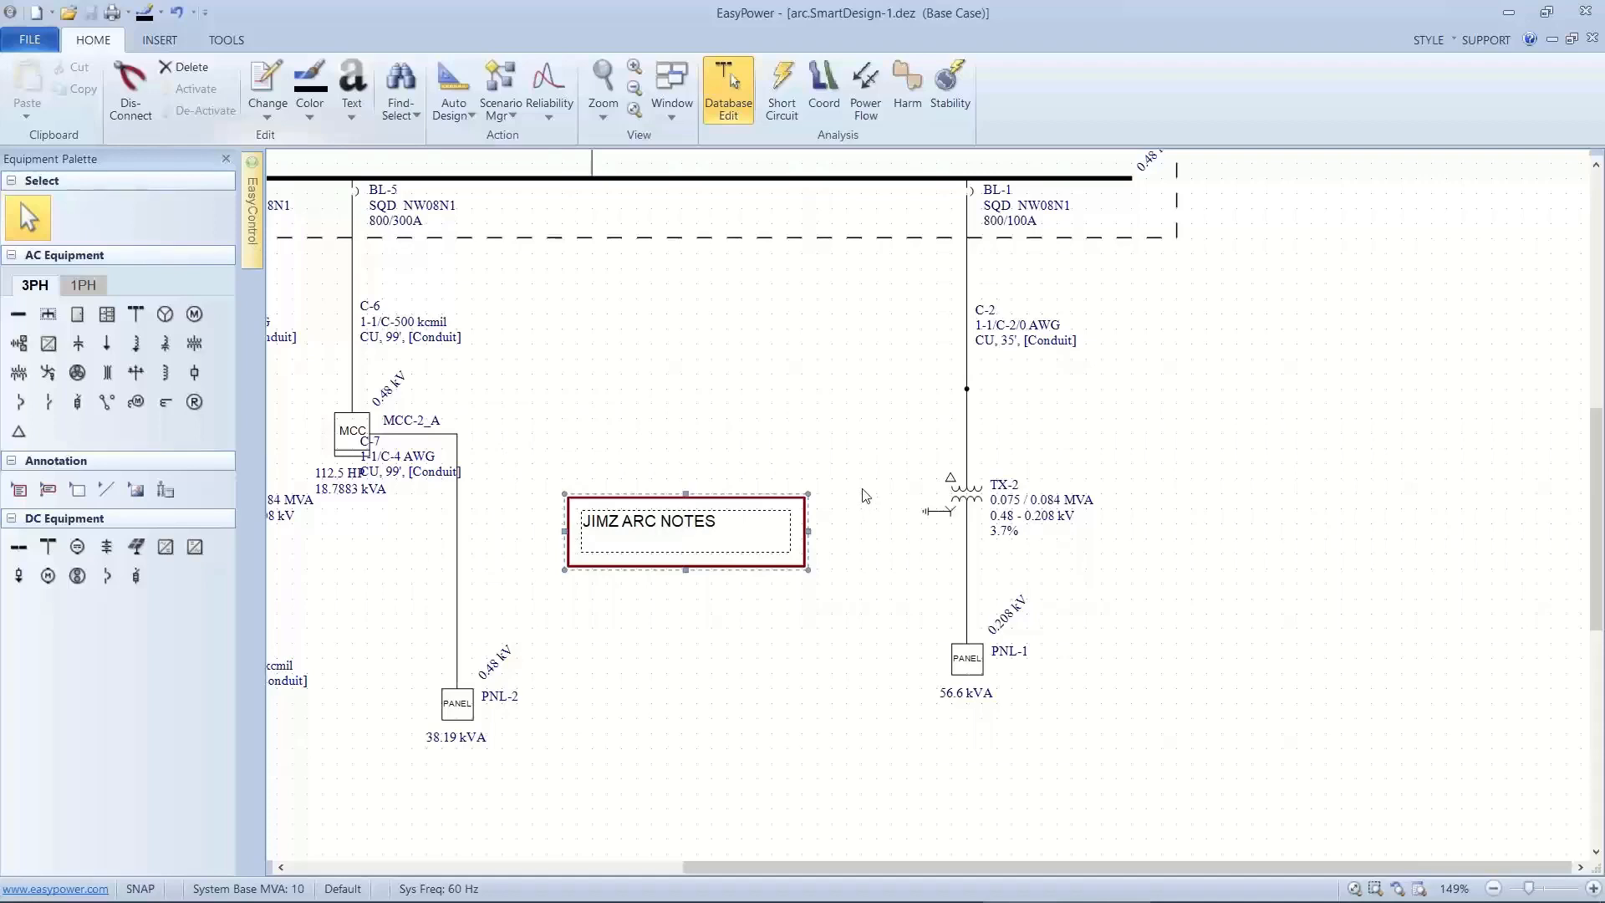
{"action": "left_click", "coordinate": [827, 458]}
{"action": "left_click", "coordinate": [802, 504]}
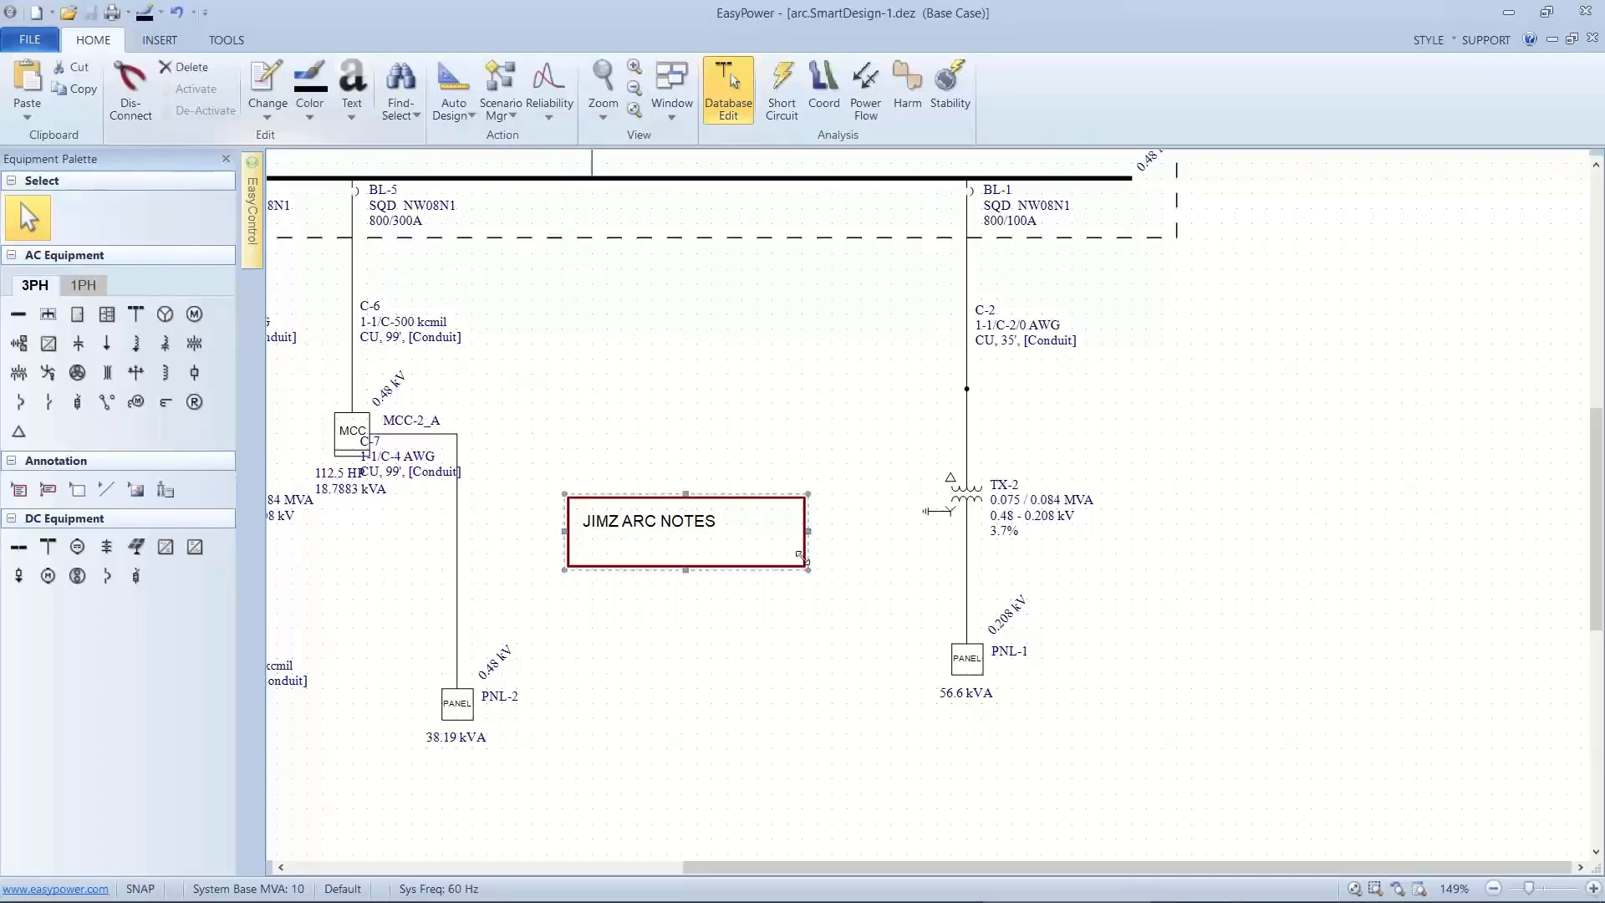
{"action": "left_click_drag", "start_coordinate": [800, 567], "coordinate": [680, 575]}
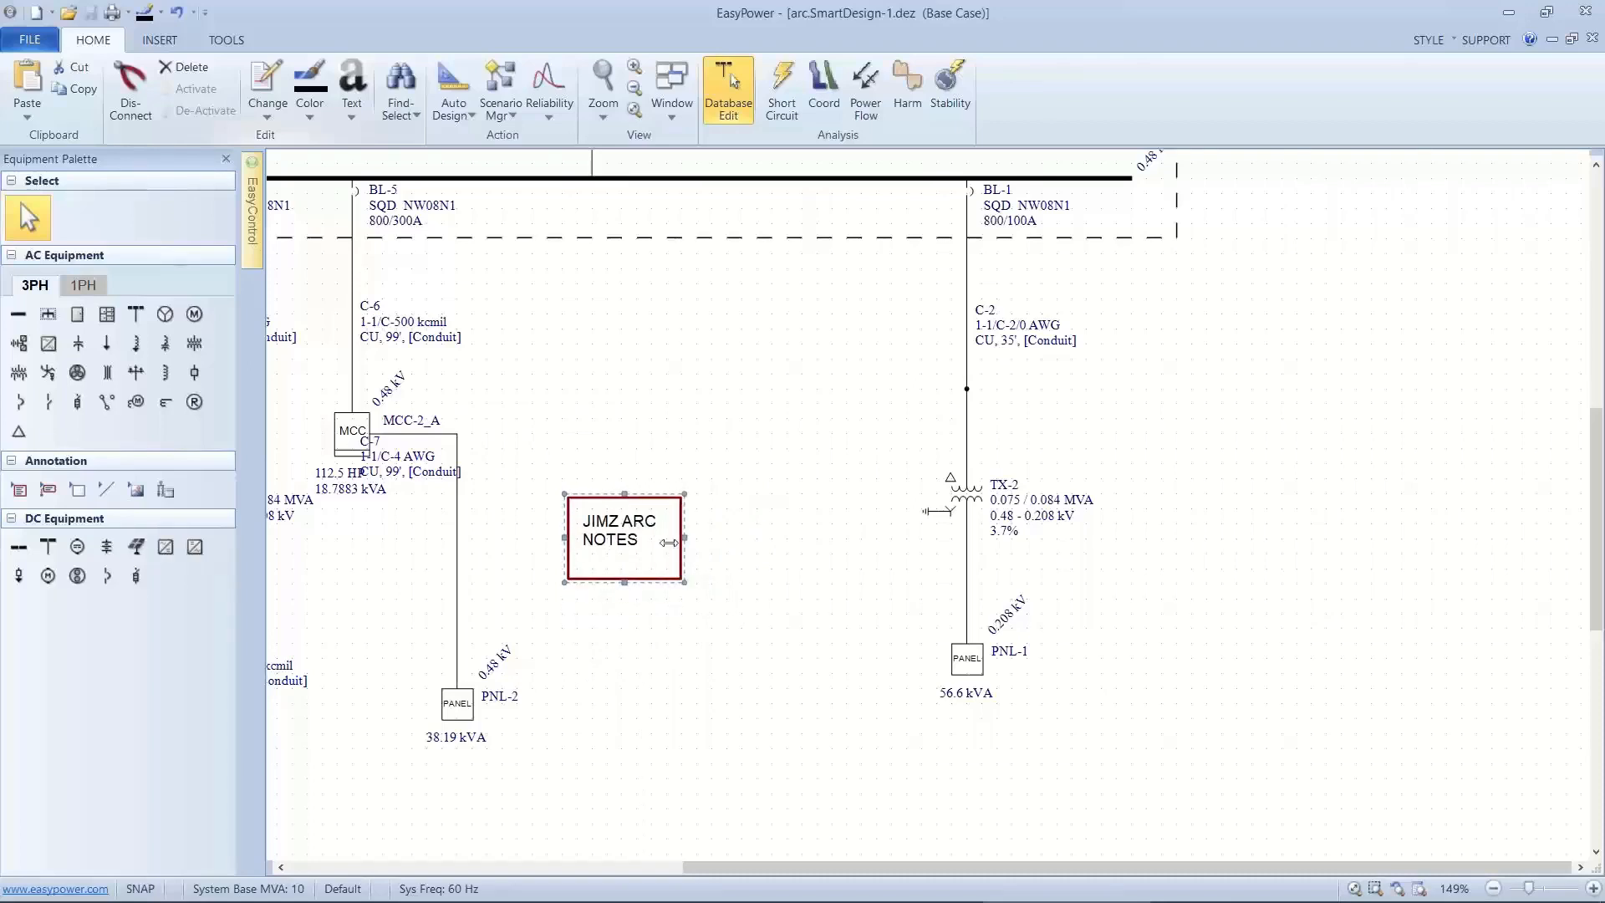
Set the border style of the note to None in its note properties.
{"action": "right_click", "coordinate": [680, 548]}
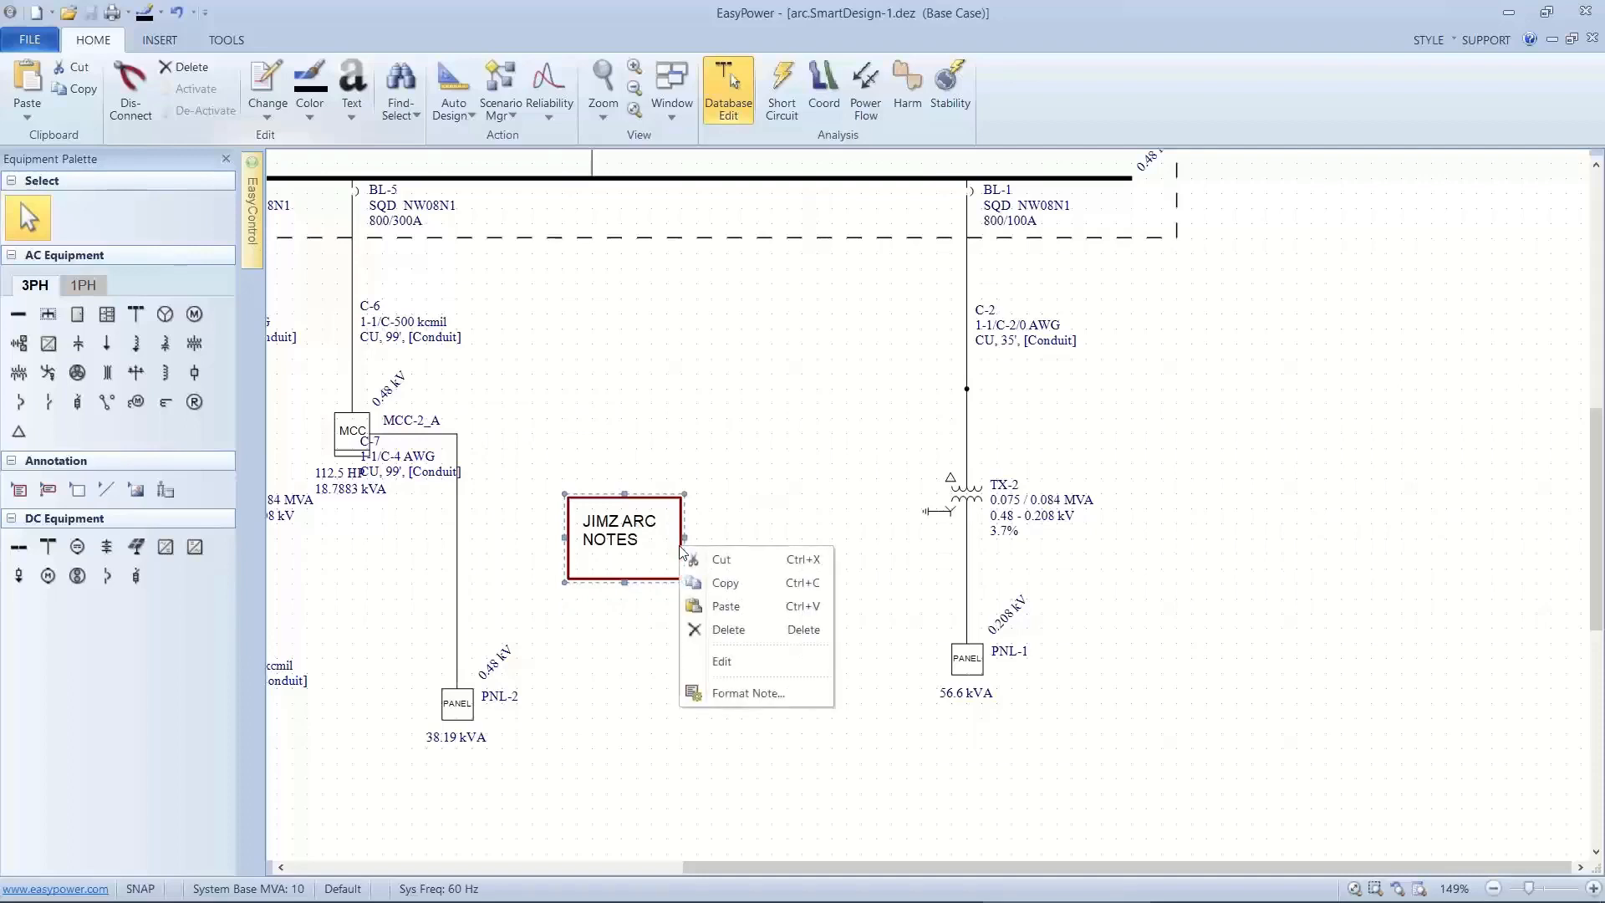
{"action": "left_click", "coordinate": [700, 693]}
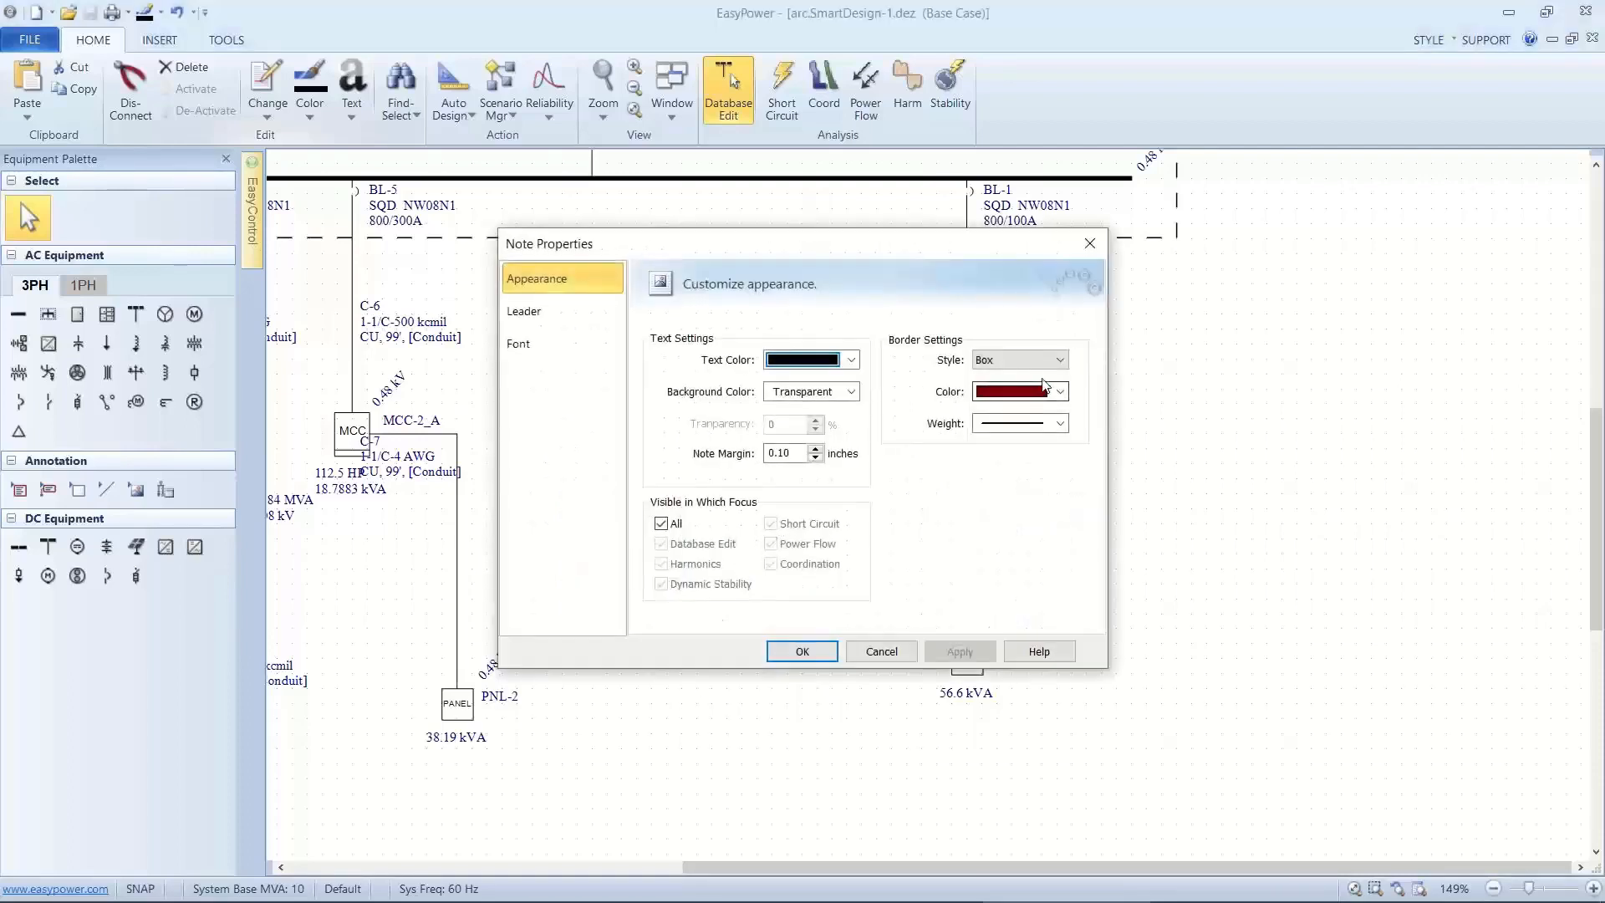
{"action": "left_click", "coordinate": [1059, 370]}
{"action": "left_click", "coordinate": [1036, 374]}
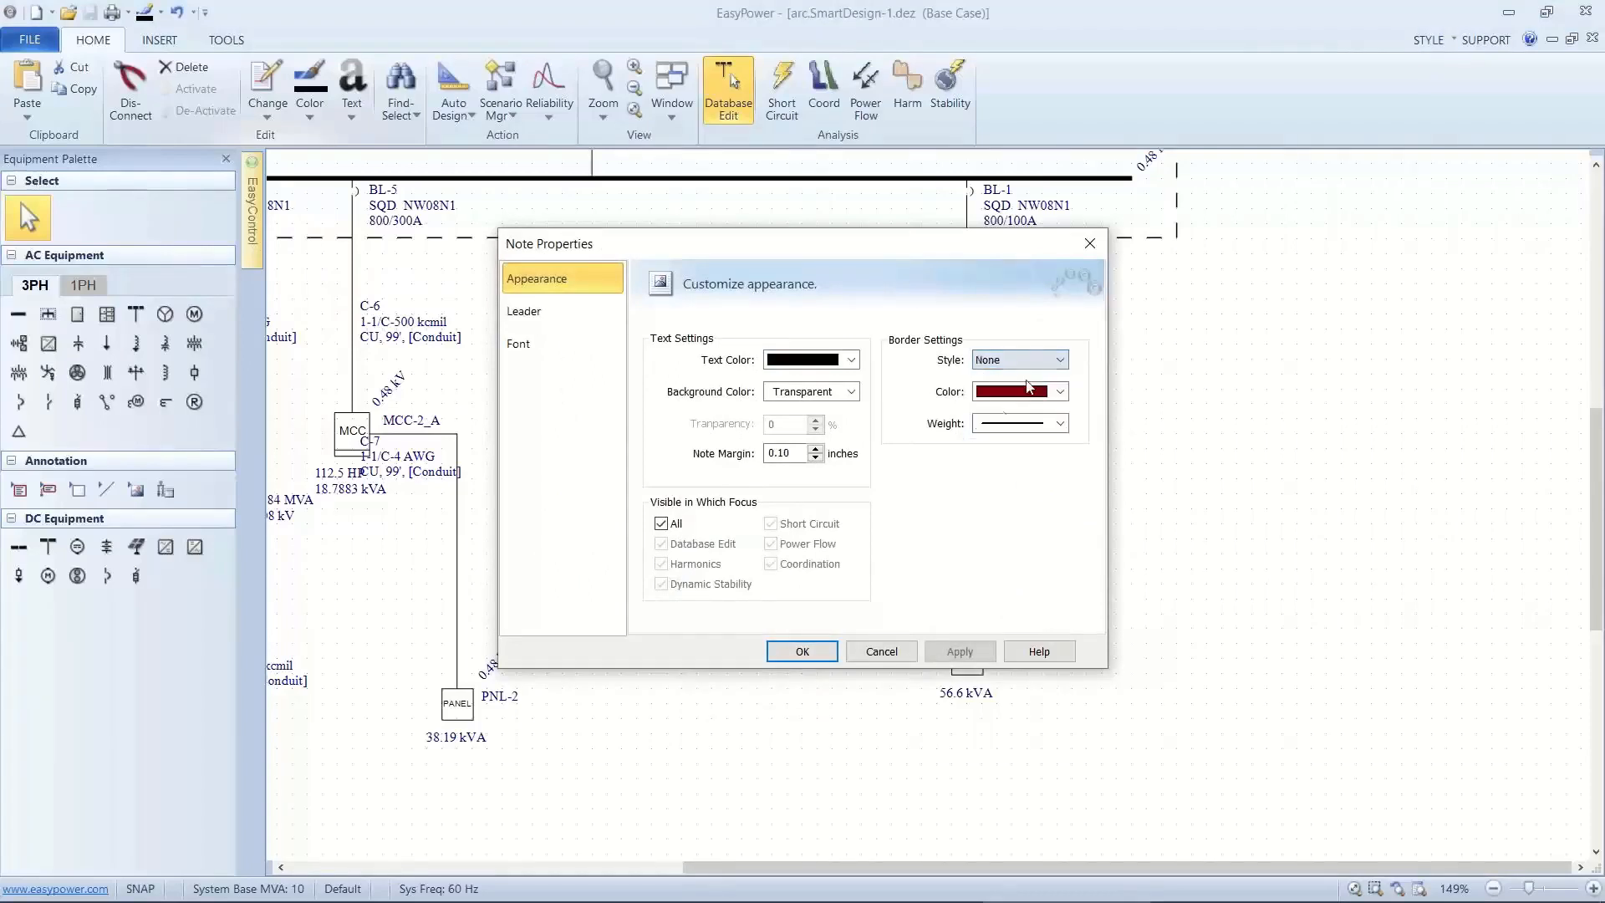
{"action": "left_click", "coordinate": [821, 644]}
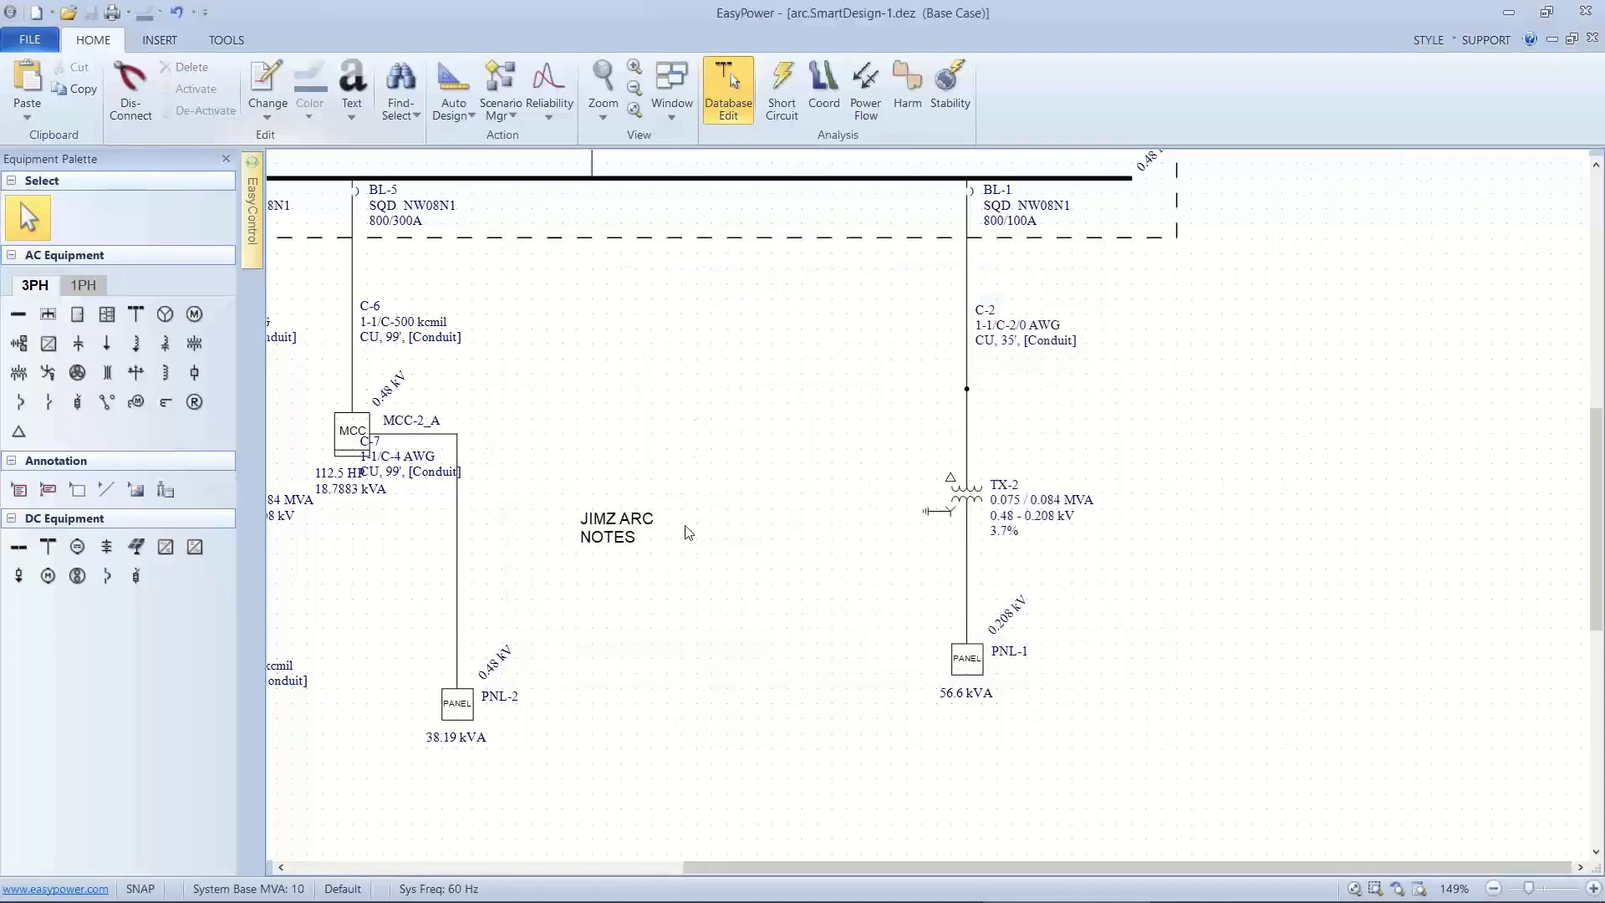
Select the borderless note, and switch to the presentation's EasyPower 10.5 agenda slide.
{"action": "left_click", "coordinate": [628, 538]}
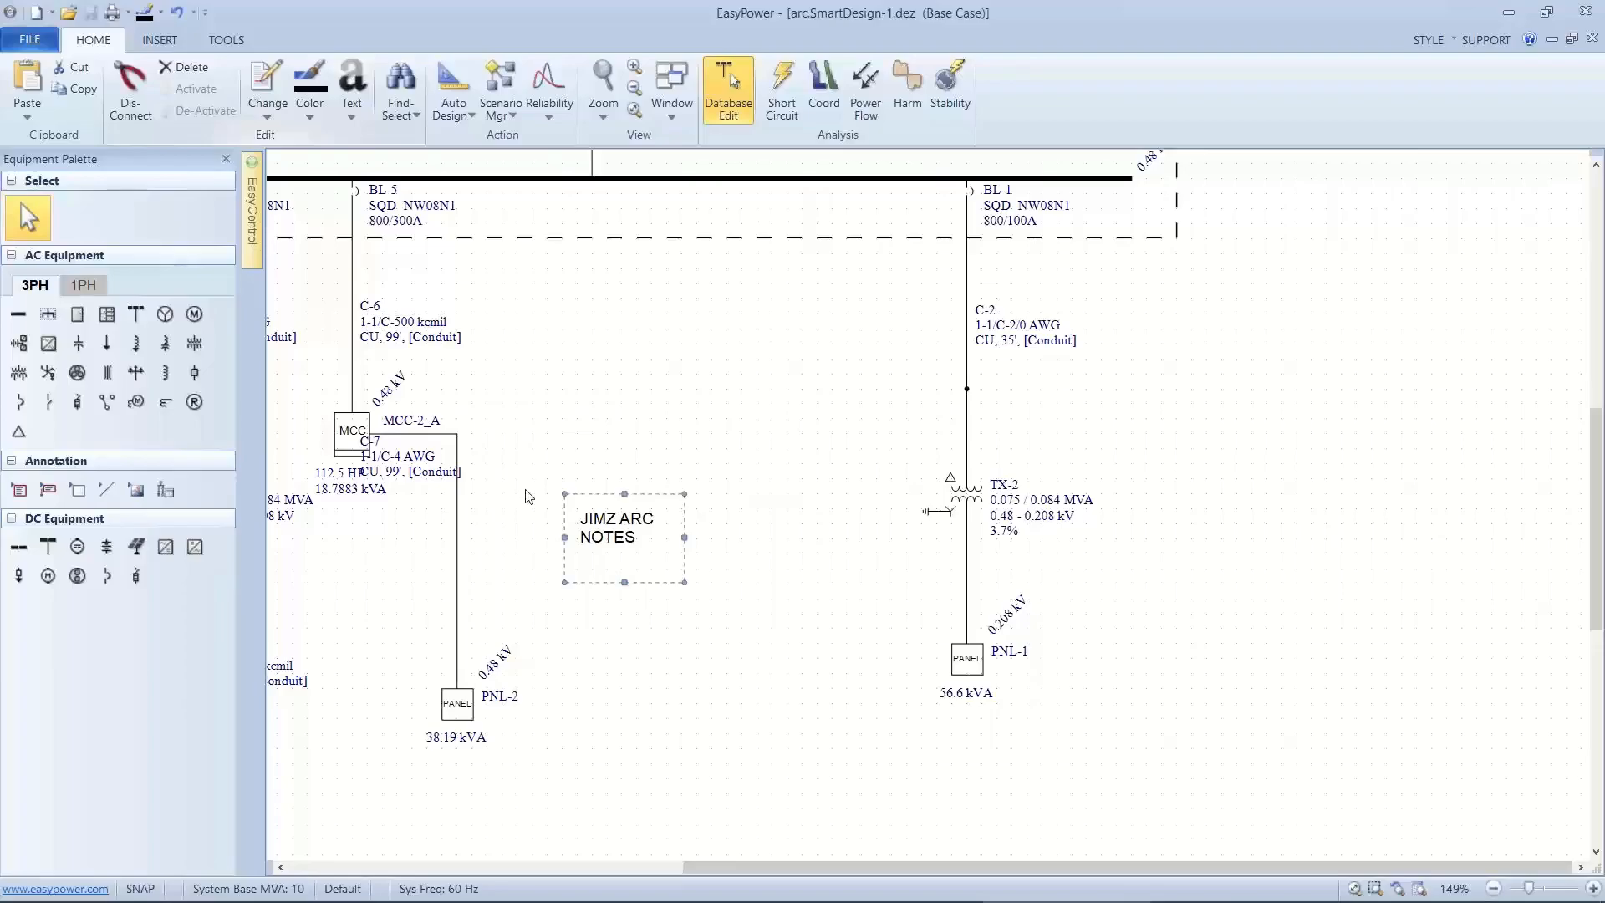
{"action": "key", "text": "alt+Tab"}
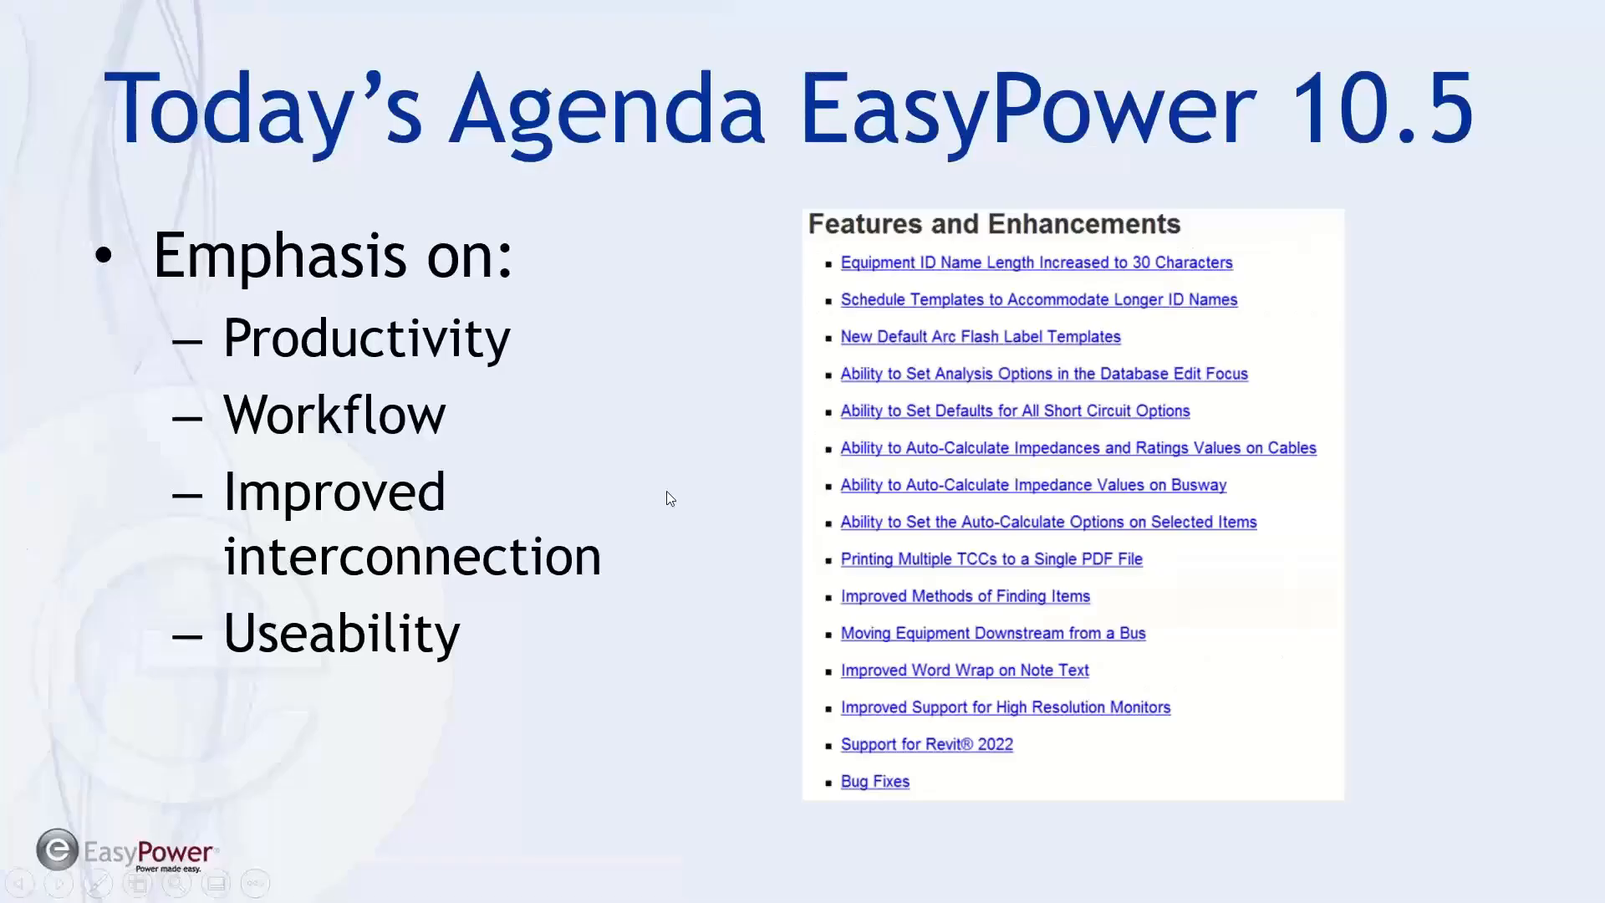